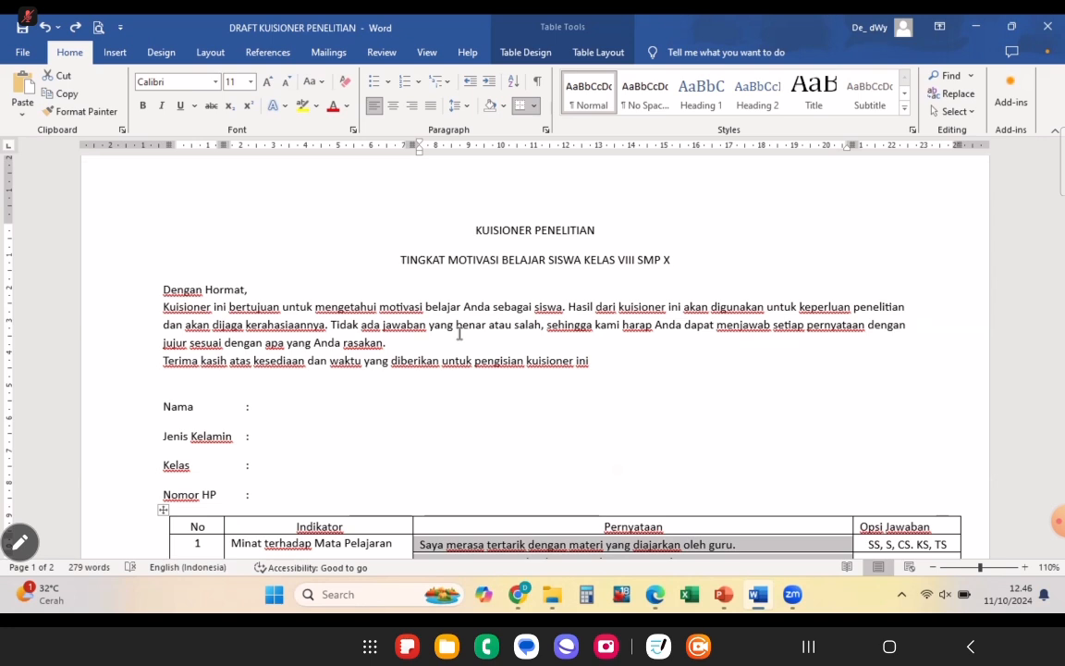
Turn on screen annotation and outline the questionnaire's introductory paragraph with a red pen stroke
{"action": "left_click", "coordinate": [18, 541]}
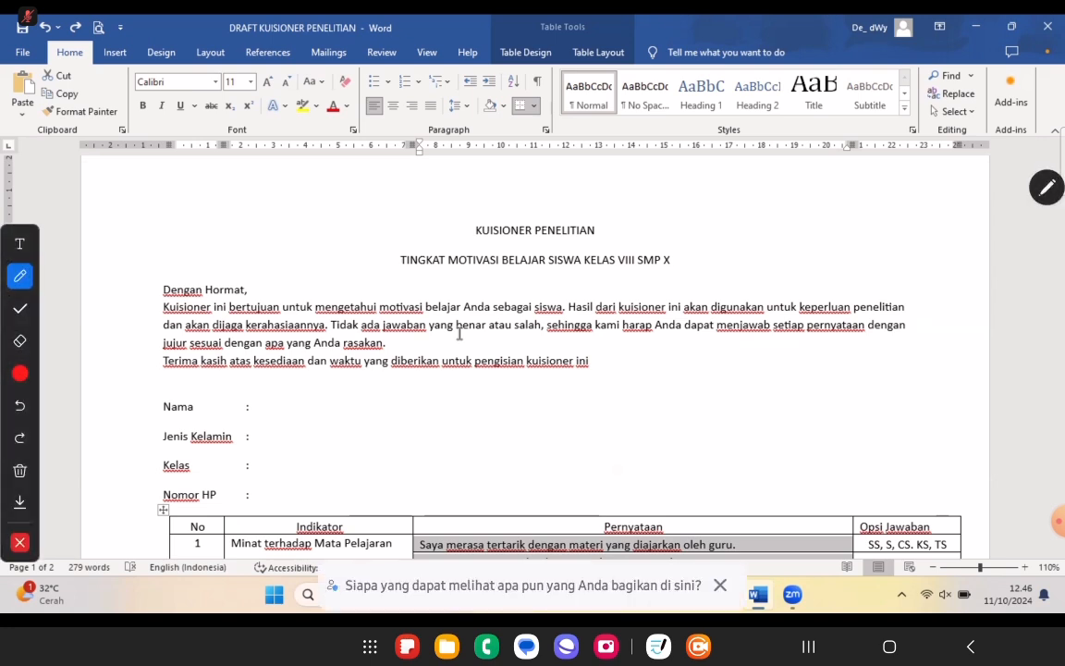
{"action": "left_click", "coordinate": [19, 372]}
{"action": "left_click", "coordinate": [95, 344]}
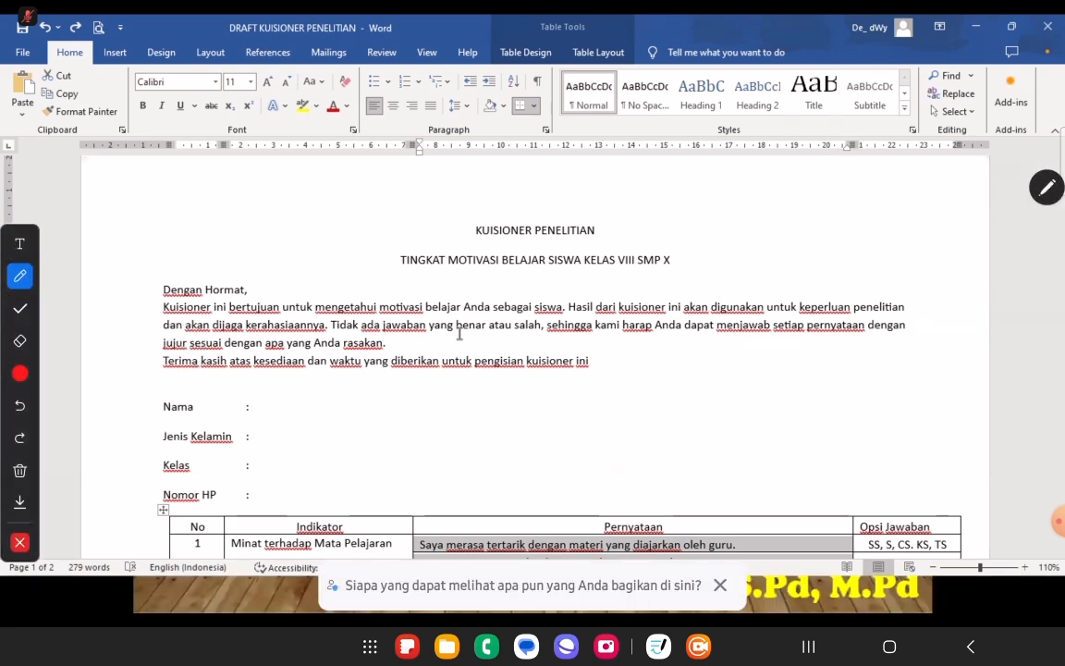
{"action": "mouse_move", "coordinate": [147, 264]}
{"action": "left_mouse_down"}
{"action": "mouse_move", "coordinate": [150, 319]}
{"action": "mouse_move", "coordinate": [194, 381]}
{"action": "mouse_move", "coordinate": [668, 381]}
{"action": "mouse_move", "coordinate": [929, 347]}
{"action": "mouse_move", "coordinate": [935, 289]}
{"action": "mouse_move", "coordinate": [502, 286]}
{"action": "mouse_move", "coordinate": [146, 265]}
{"action": "left_mouse_up"}
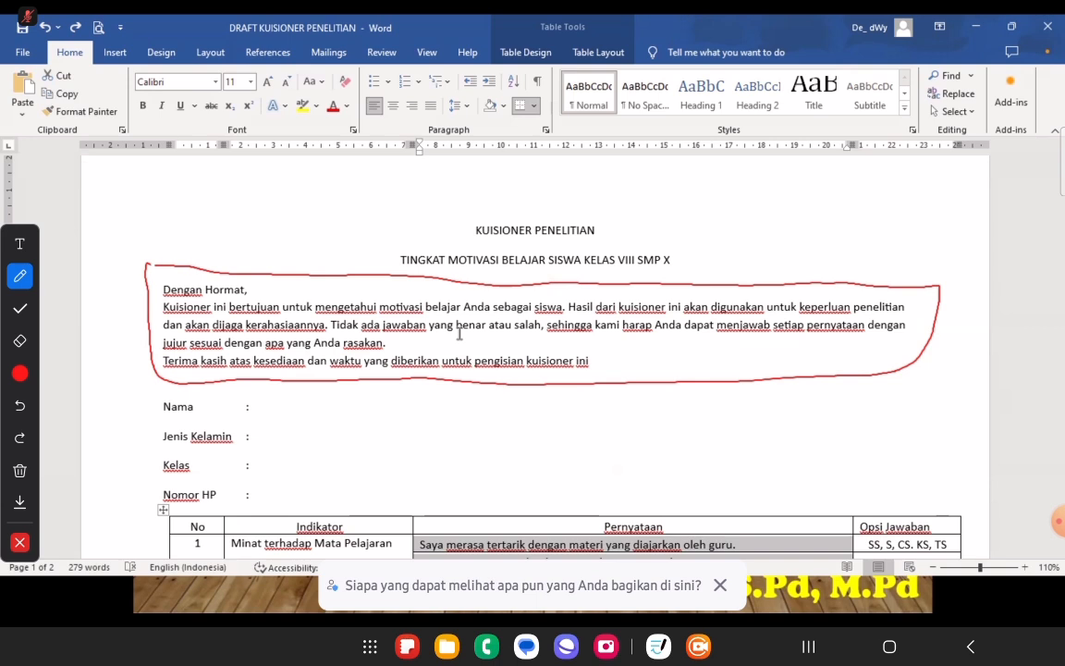
Switch the annotation pen to blue, outline the respondent identity fields, and underline the title ending in KELAS VIII SMP X
{"action": "left_click", "coordinate": [20, 372]}
{"action": "left_click", "coordinate": [182, 343]}
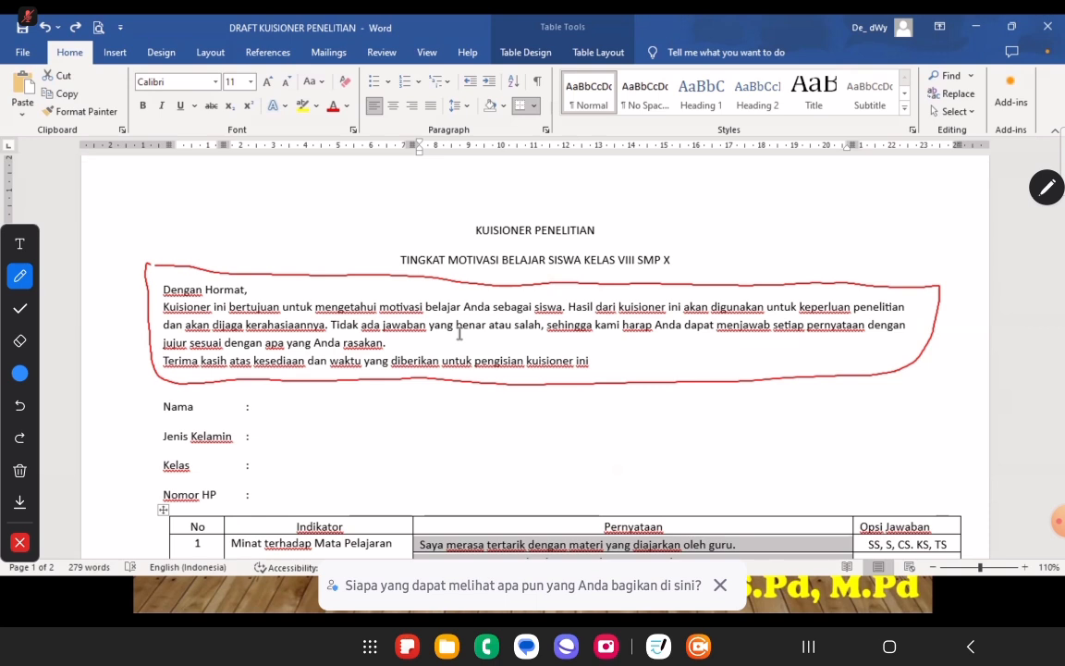
{"action": "mouse_move", "coordinate": [141, 393]}
{"action": "left_mouse_down"}
{"action": "mouse_move", "coordinate": [137, 494]}
{"action": "mouse_move", "coordinate": [547, 506]}
{"action": "mouse_move", "coordinate": [393, 391]}
{"action": "mouse_move", "coordinate": [562, 418]}
{"action": "mouse_move", "coordinate": [553, 504]}
{"action": "left_mouse_up"}
{"action": "mouse_move", "coordinate": [381, 236]}
{"action": "left_mouse_down"}
{"action": "mouse_move", "coordinate": [469, 261]}
{"action": "mouse_move", "coordinate": [698, 263]}
{"action": "left_mouse_up"}
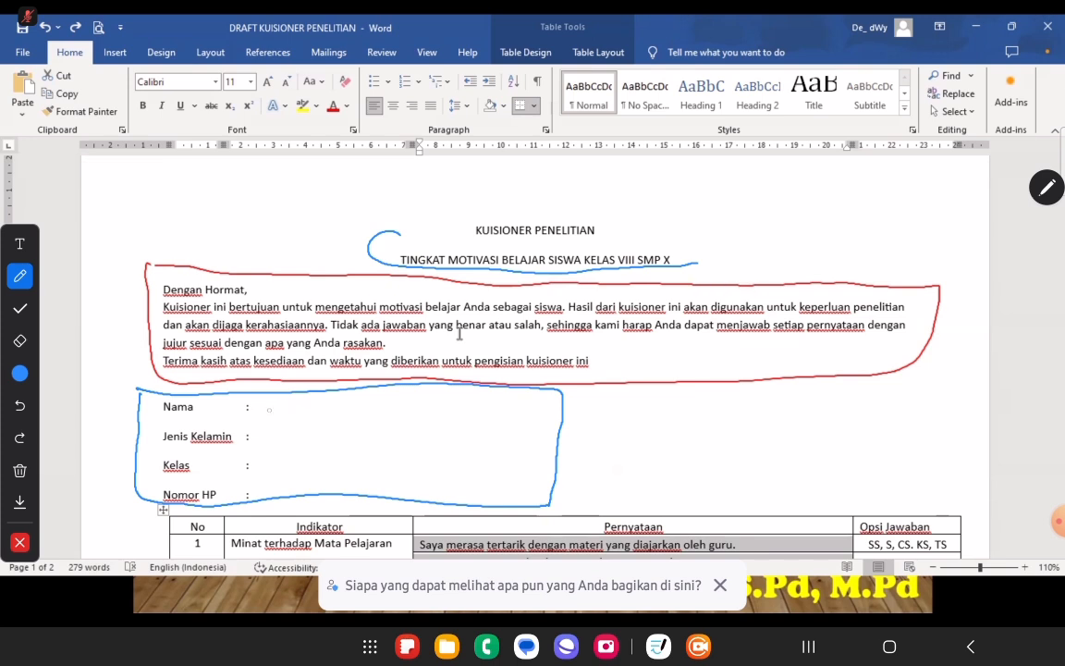
Draw blue tick marks beside the Nama, Jenis Kelamin, Kelas and Nomor HP fields
{"action": "left_click_drag", "start_coordinate": [271, 414], "coordinate": [314, 398]}
{"action": "left_click_drag", "start_coordinate": [277, 430], "coordinate": [315, 424]}
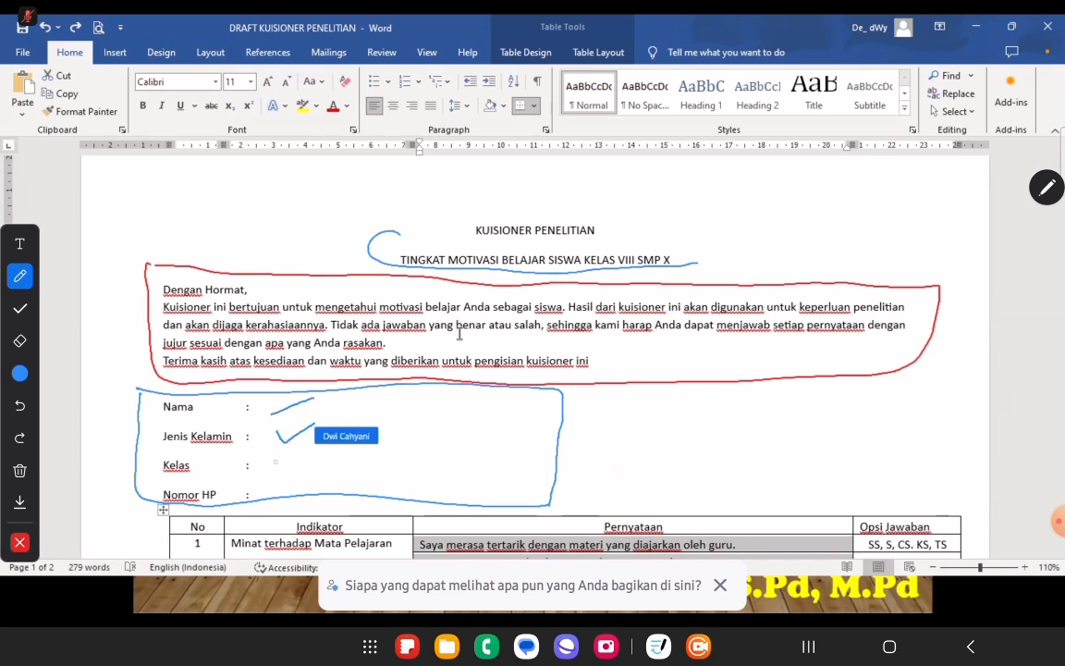
{"action": "mouse_move", "coordinate": [282, 465]}
{"action": "left_mouse_down"}
{"action": "mouse_move", "coordinate": [319, 456]}
{"action": "mouse_move", "coordinate": [321, 473]}
{"action": "left_mouse_up"}
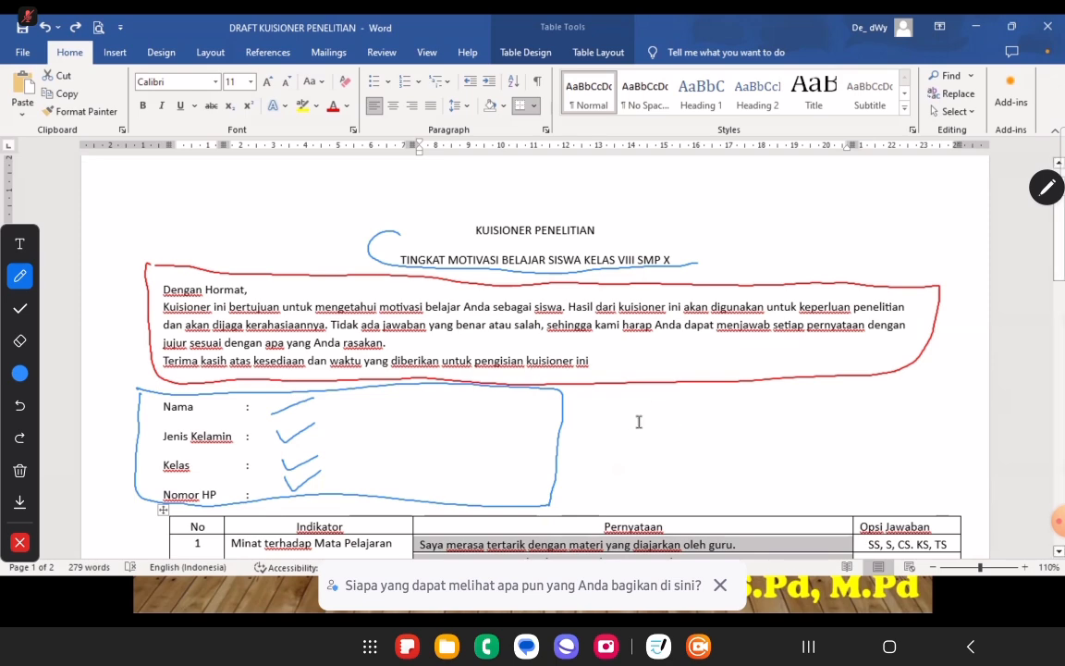
Select the words "MOTIVASI BELAJAR SISWA" in the questionnaire title to point out the research variable
{"action": "scroll", "coordinate": [633, 427], "scroll_direction": "down", "scroll_amount": 3}
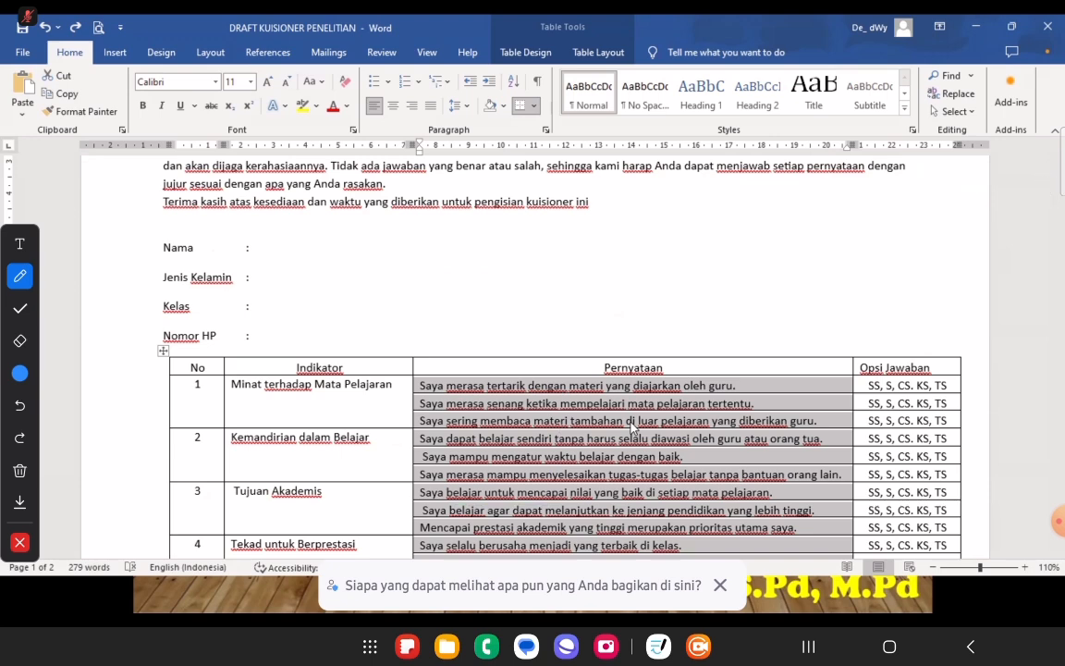
{"action": "scroll", "coordinate": [559, 375], "scroll_direction": "up", "scroll_amount": 3}
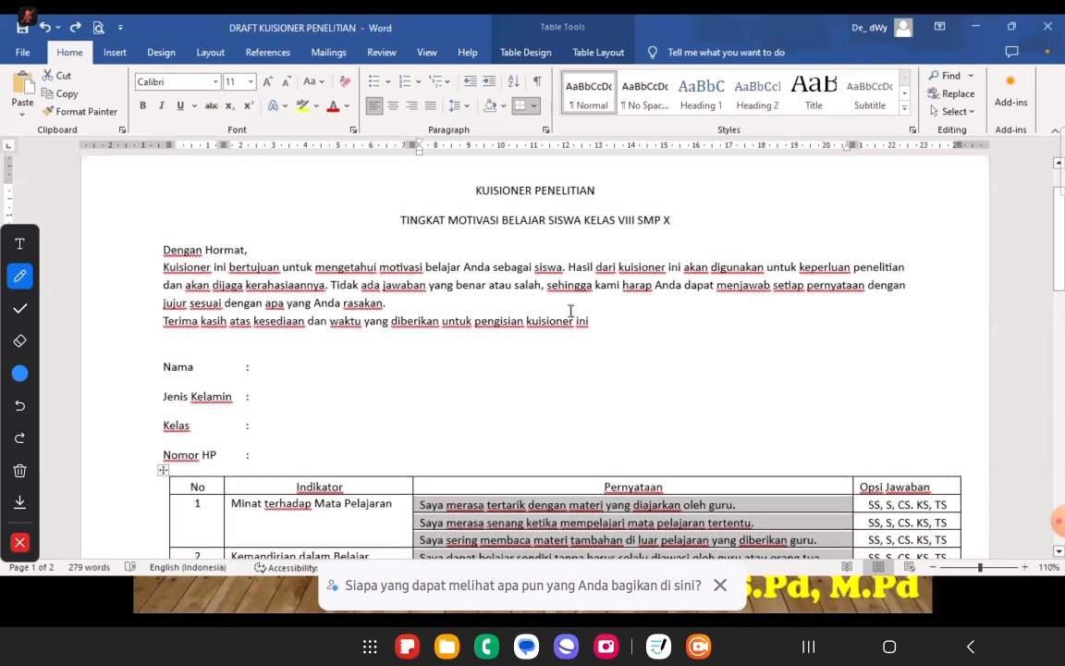
{"action": "left_click_drag", "start_coordinate": [447, 222], "coordinate": [583, 223]}
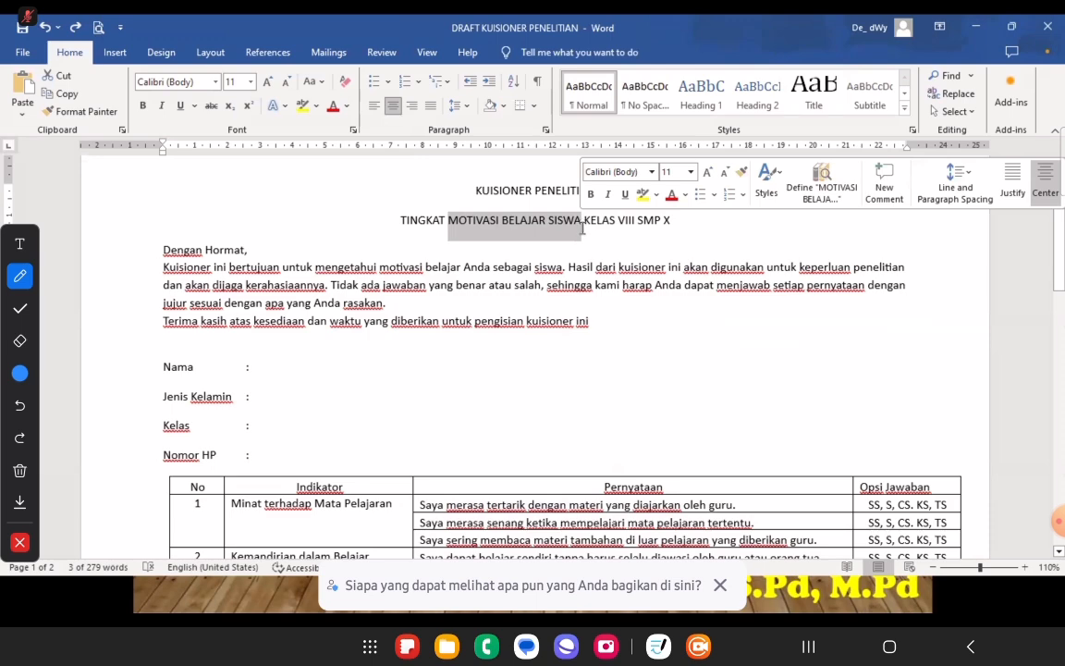
Highlight the four indicators in turn, from Minat terhadap Mata Pelajaran to Tekad untuk Berprestasi, and clear the selection
{"action": "scroll", "coordinate": [612, 316], "scroll_direction": "down", "scroll_amount": 3}
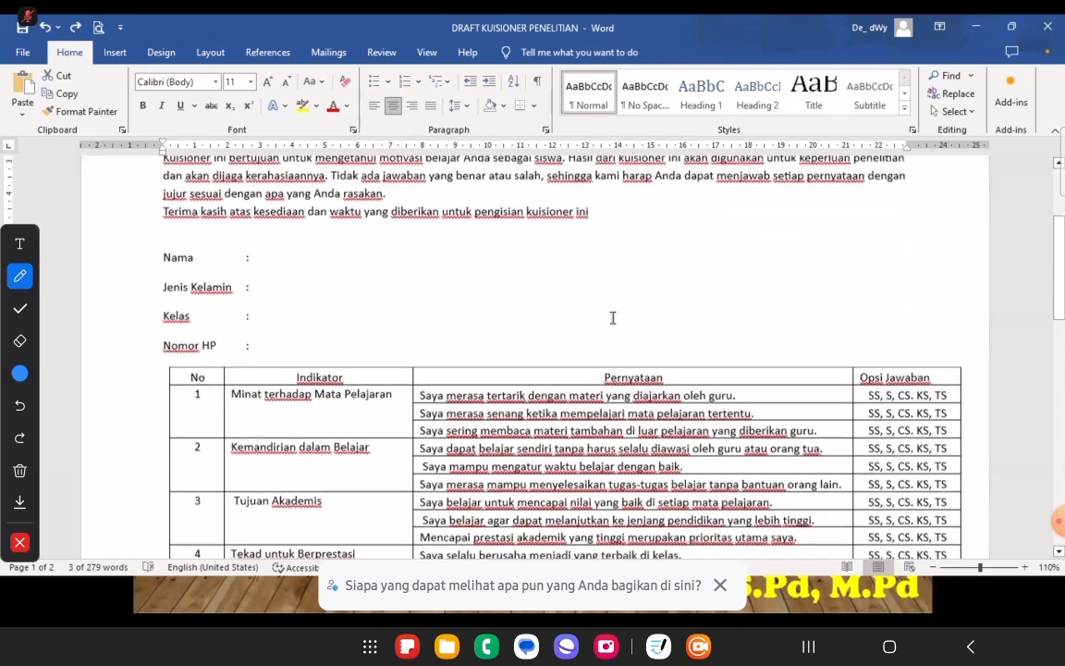
{"action": "left_click", "coordinate": [237, 392]}
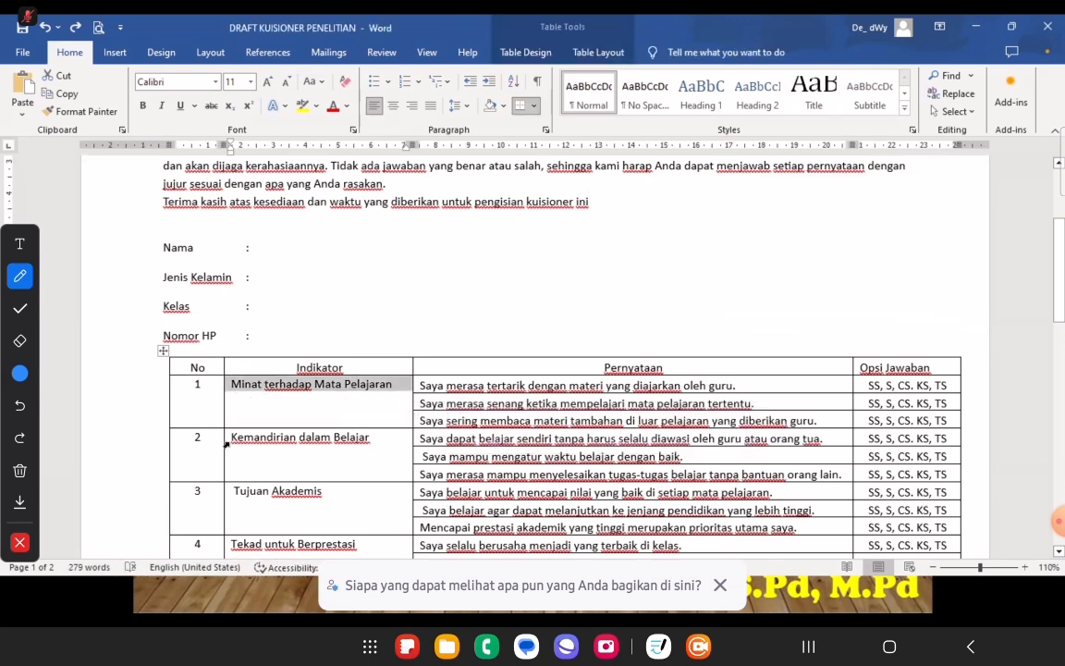
{"action": "left_click_drag", "start_coordinate": [232, 440], "coordinate": [370, 440]}
{"action": "left_click_drag", "start_coordinate": [233, 491], "coordinate": [322, 491]}
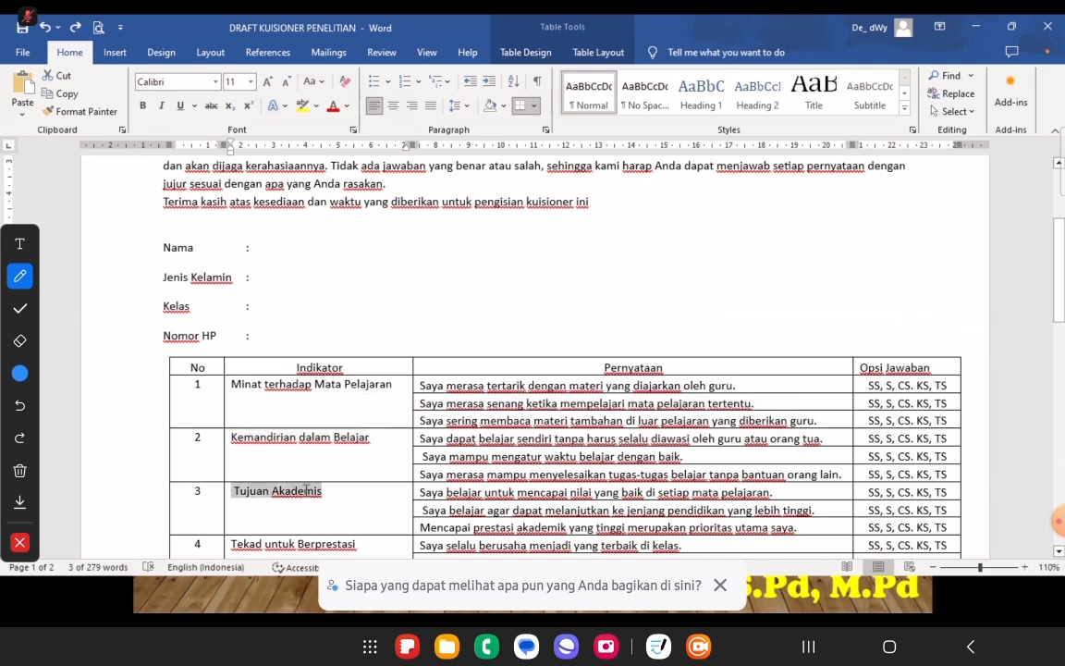
{"action": "left_click", "coordinate": [233, 543]}
{"action": "left_click_drag", "start_coordinate": [340, 543], "coordinate": [341, 543]}
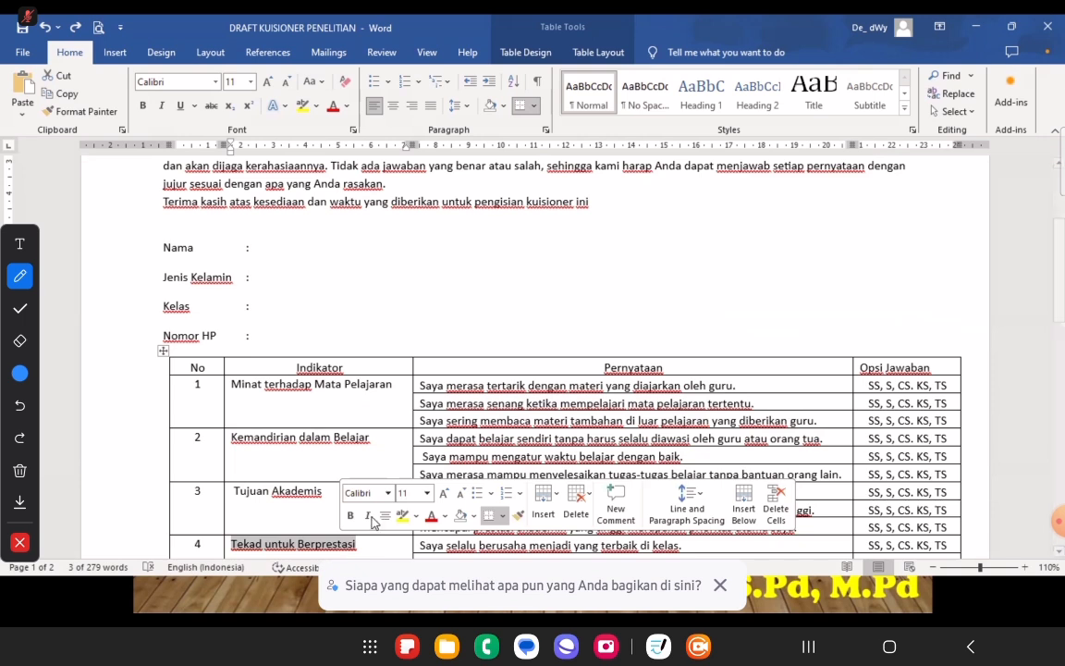
{"action": "left_click", "coordinate": [717, 282]}
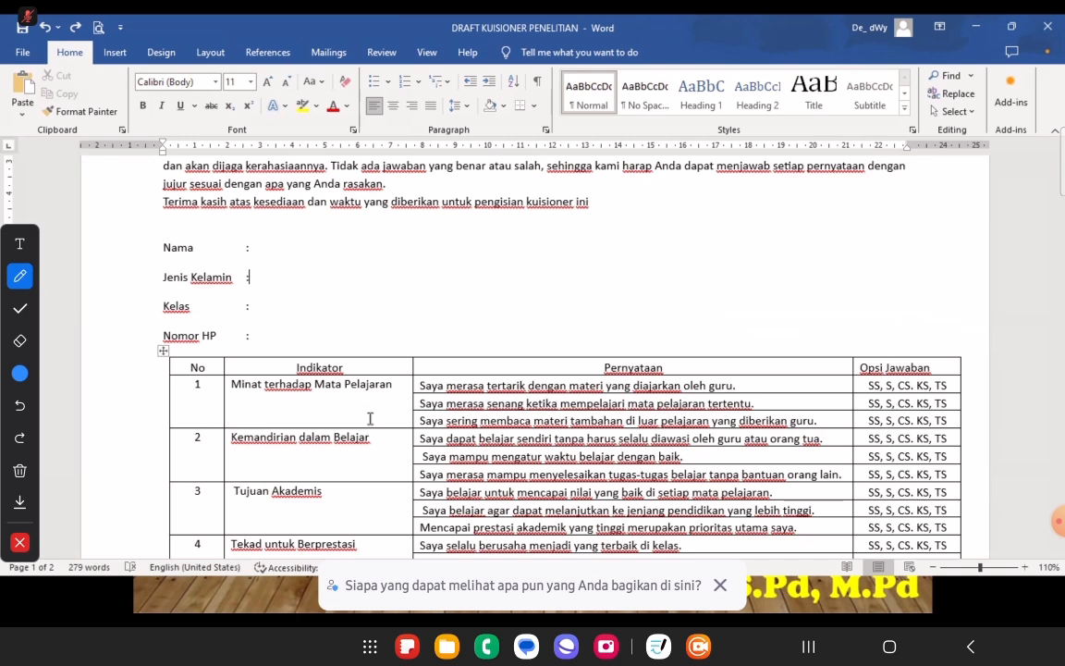
Tick the first indicator in blue and draw a bracket beside its three statements
{"action": "left_click", "coordinate": [20, 372]}
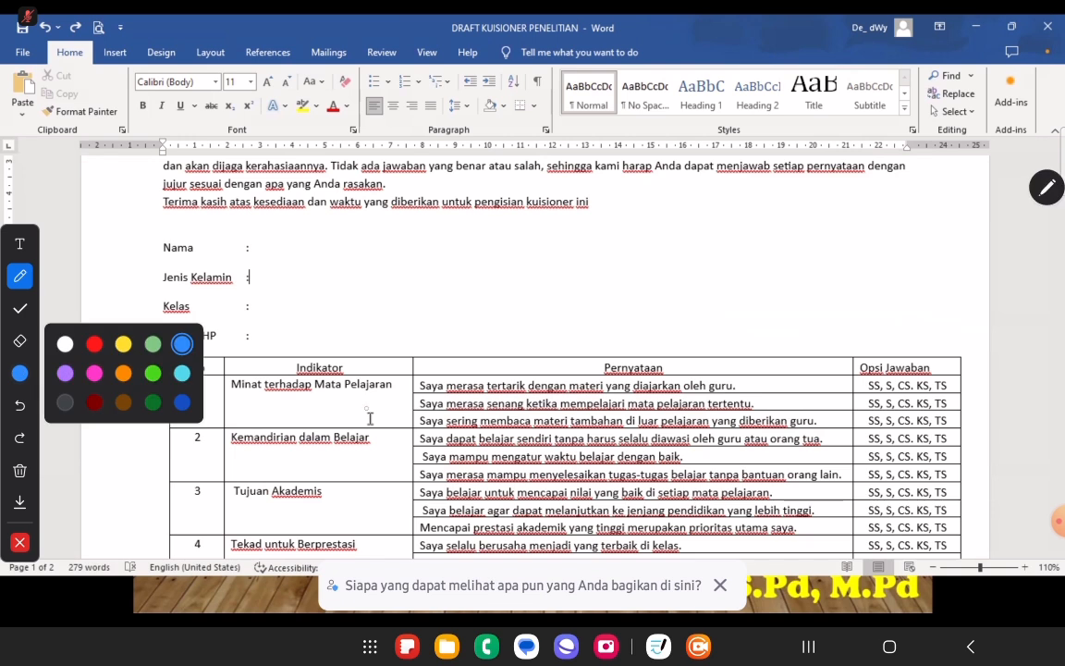
{"action": "left_click_drag", "start_coordinate": [389, 399], "coordinate": [419, 386]}
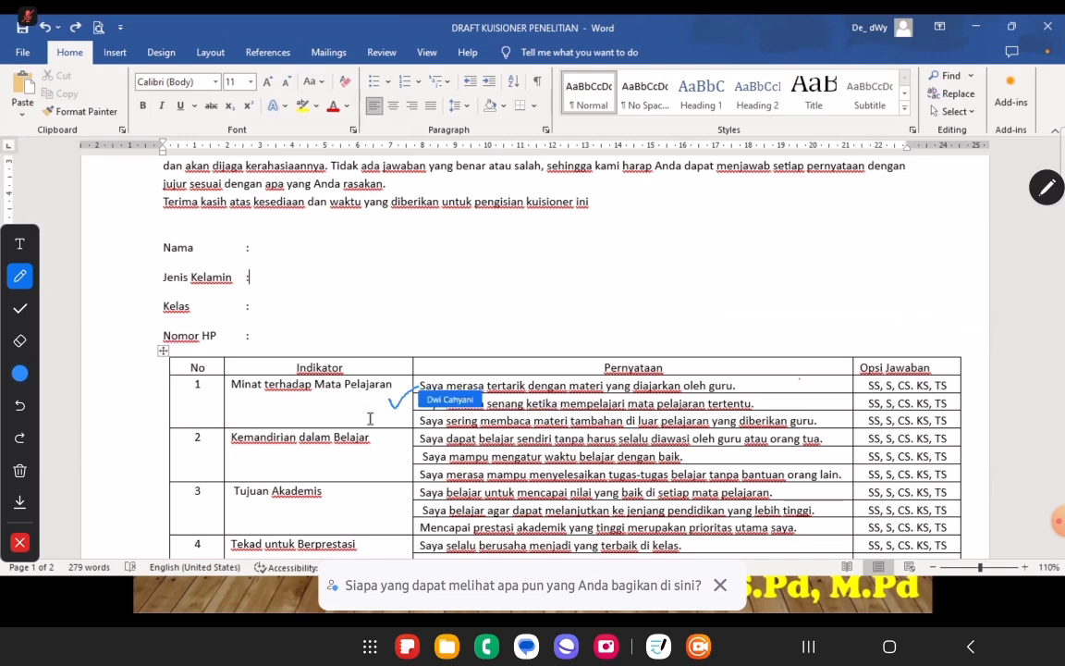
{"action": "left_click_drag", "start_coordinate": [800, 379], "coordinate": [830, 428]}
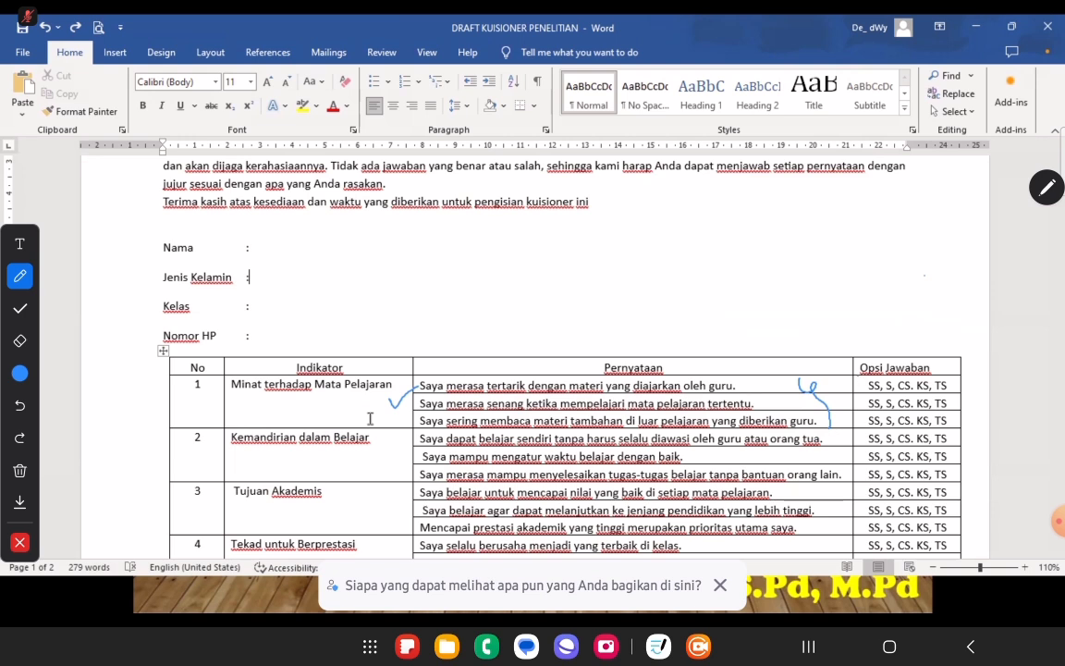
Box the first statement's answer options in blue and handwrite "SS sgt setuju" above the table
{"action": "mouse_move", "coordinate": [859, 377]}
{"action": "left_mouse_down"}
{"action": "mouse_move", "coordinate": [929, 393]}
{"action": "mouse_move", "coordinate": [964, 381]}
{"action": "mouse_move", "coordinate": [860, 374]}
{"action": "left_mouse_up"}
{"action": "mouse_move", "coordinate": [803, 220]}
{"action": "left_mouse_down"}
{"action": "mouse_move", "coordinate": [792, 242]}
{"action": "mouse_move", "coordinate": [925, 211]}
{"action": "left_mouse_up"}
{"action": "mouse_move", "coordinate": [930, 193]}
{"action": "left_mouse_down"}
{"action": "mouse_move", "coordinate": [935, 207]}
{"action": "mouse_move", "coordinate": [938, 197]}
{"action": "left_mouse_up"}
{"action": "mouse_move", "coordinate": [943, 195]}
{"action": "left_mouse_down"}
{"action": "mouse_move", "coordinate": [961, 206]}
{"action": "mouse_move", "coordinate": [979, 185]}
{"action": "left_mouse_up"}
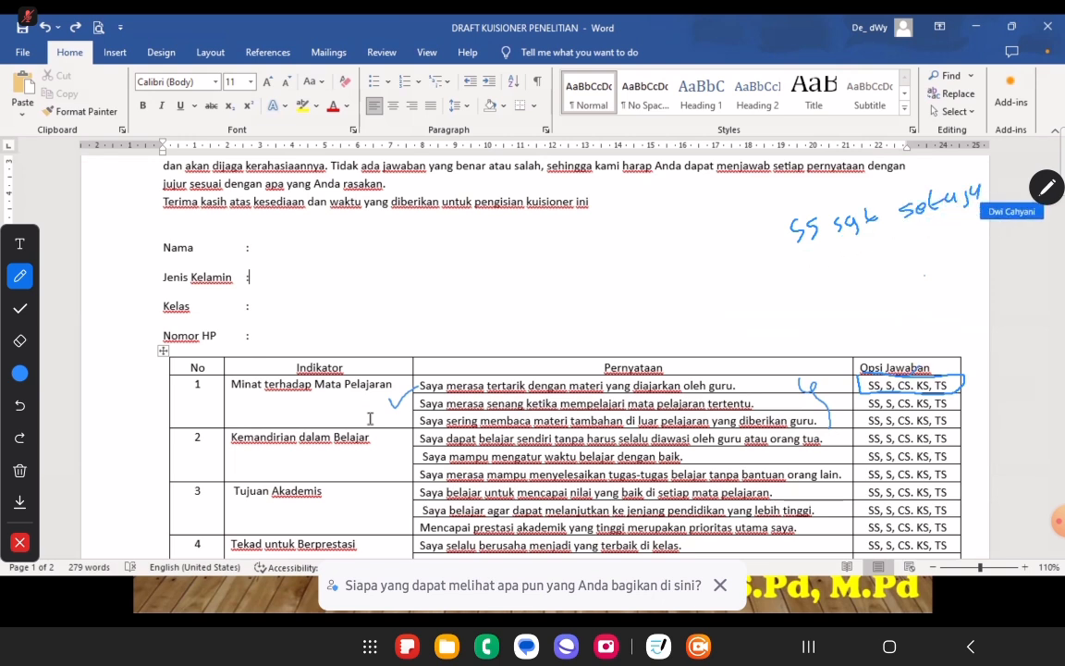
Draw blue ticks on the Opsi Jawaban heading and beside the first indicator's second statement
{"action": "left_click_drag", "start_coordinate": [922, 364], "coordinate": [931, 353]}
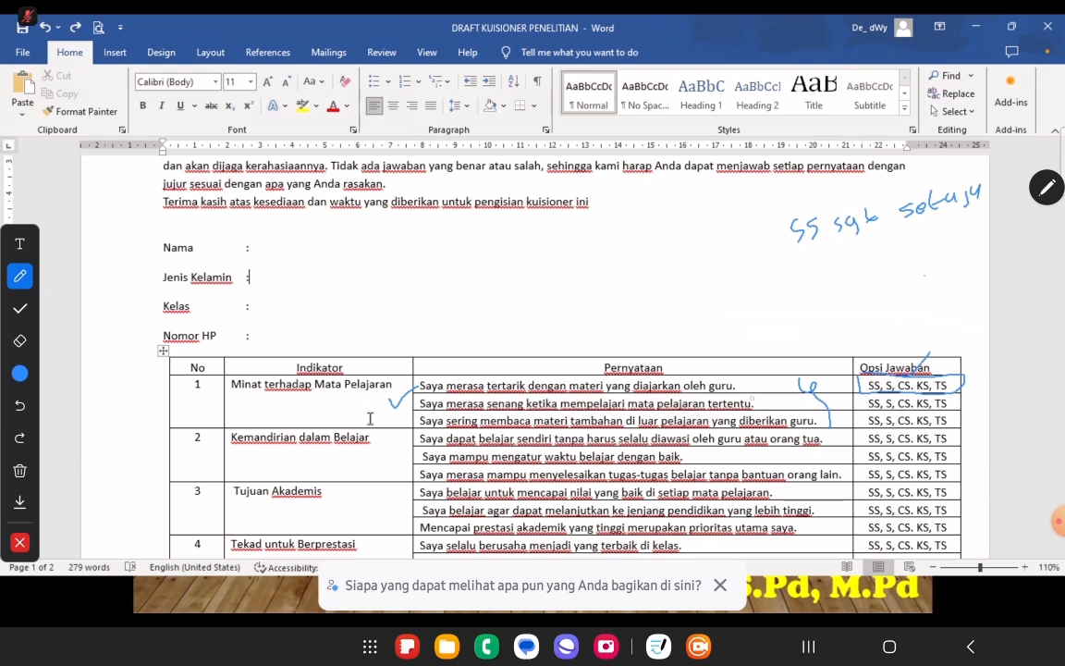
{"action": "mouse_move", "coordinate": [759, 400]}
{"action": "left_mouse_down"}
{"action": "mouse_move", "coordinate": [765, 411]}
{"action": "mouse_move", "coordinate": [795, 388]}
{"action": "left_mouse_up"}
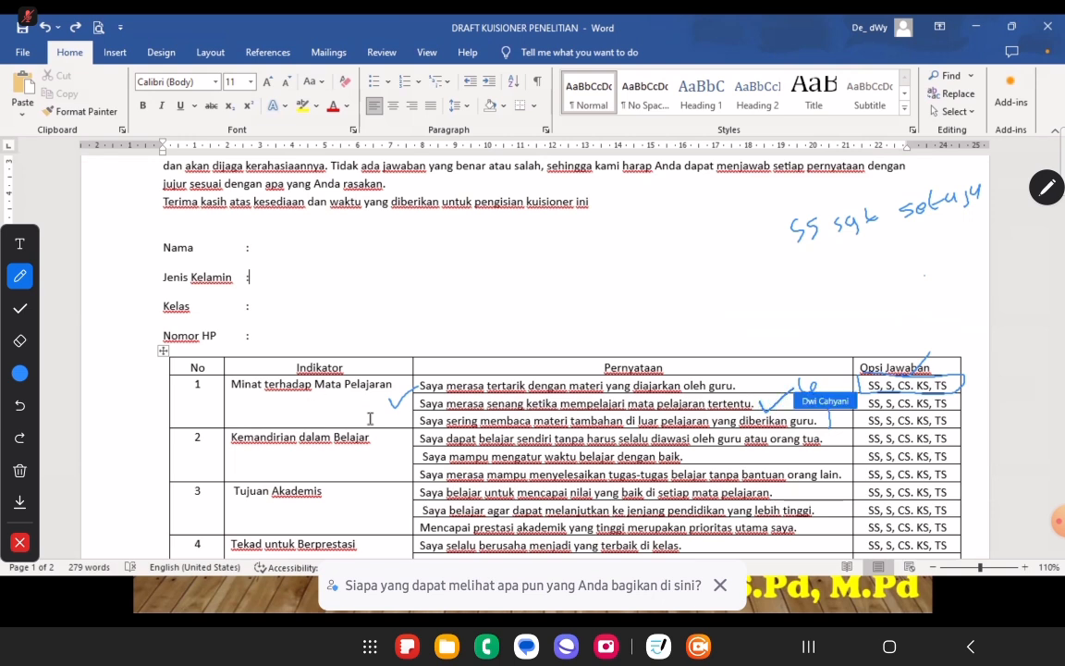
Clear all annotations from the questionnaire and return to its title
{"action": "left_click", "coordinate": [19, 471]}
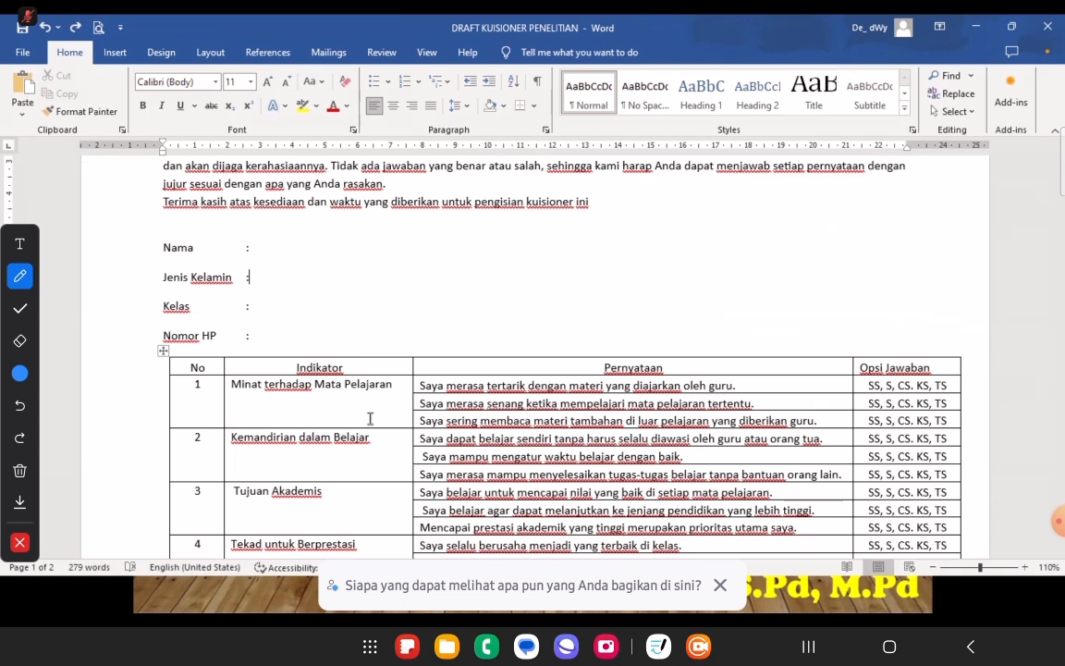
{"action": "left_click_drag", "start_coordinate": [303, 286], "coordinate": [274, 386]}
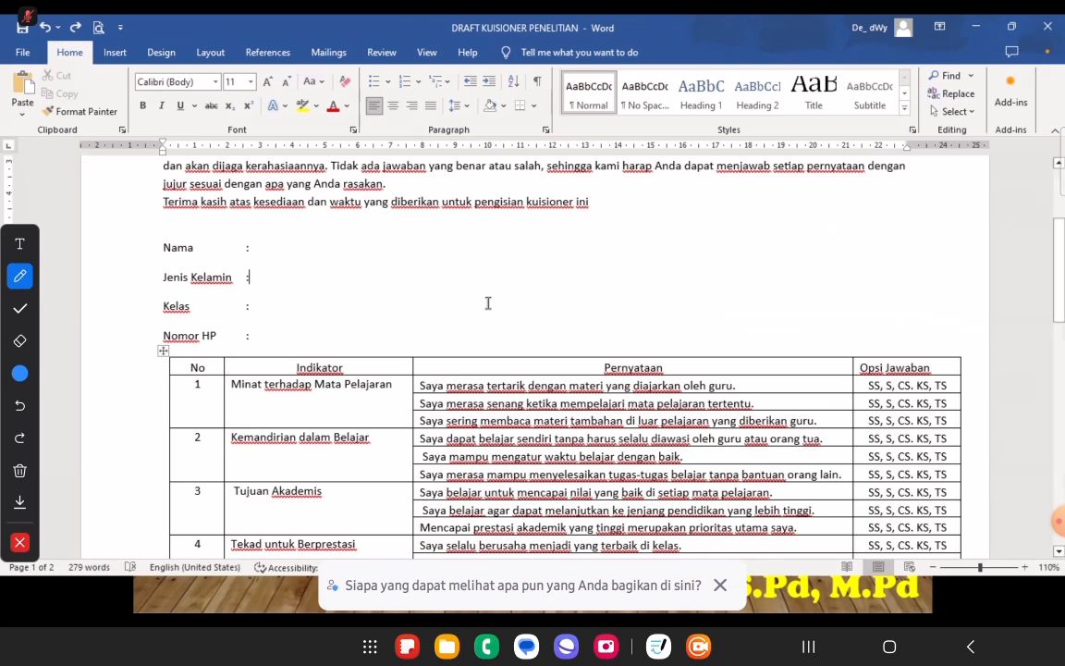
{"action": "scroll", "coordinate": [514, 319], "scroll_direction": "up", "scroll_amount": 3}
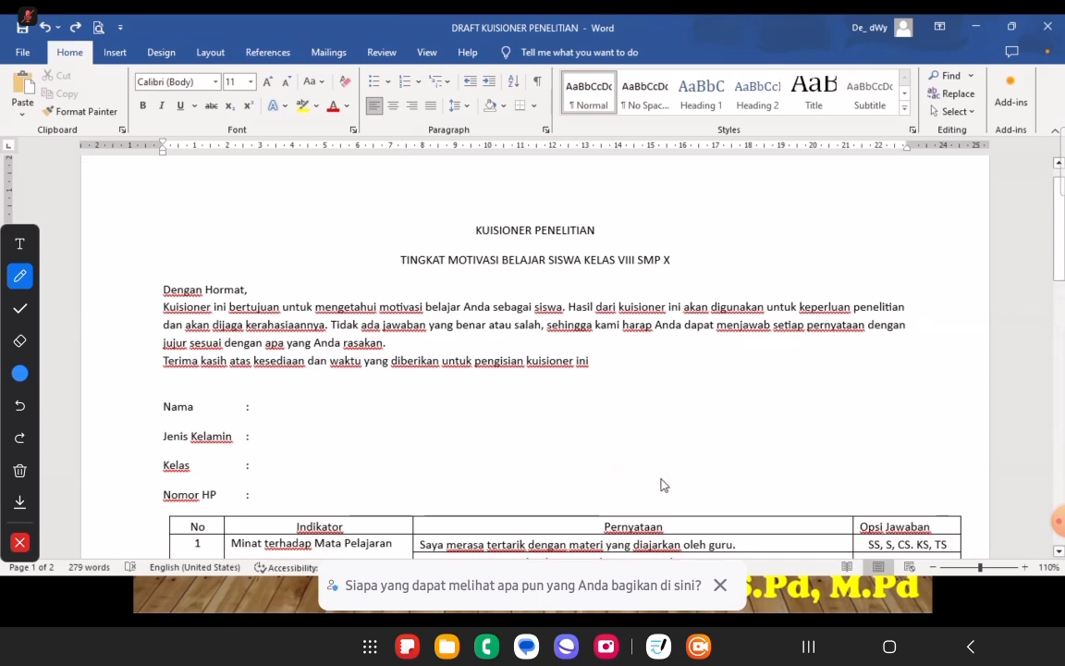
Switch to the Chrome browser and search Google for "GOOGLE FORM" in a new tab
{"action": "key", "text": "super"}
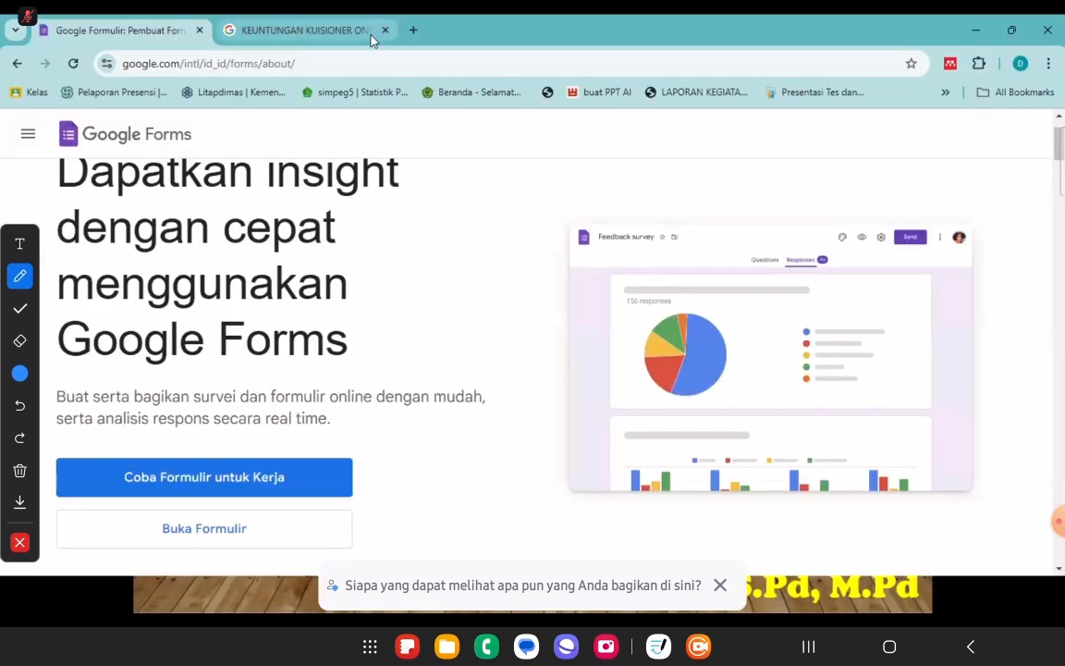
{"action": "left_click", "coordinate": [414, 31]}
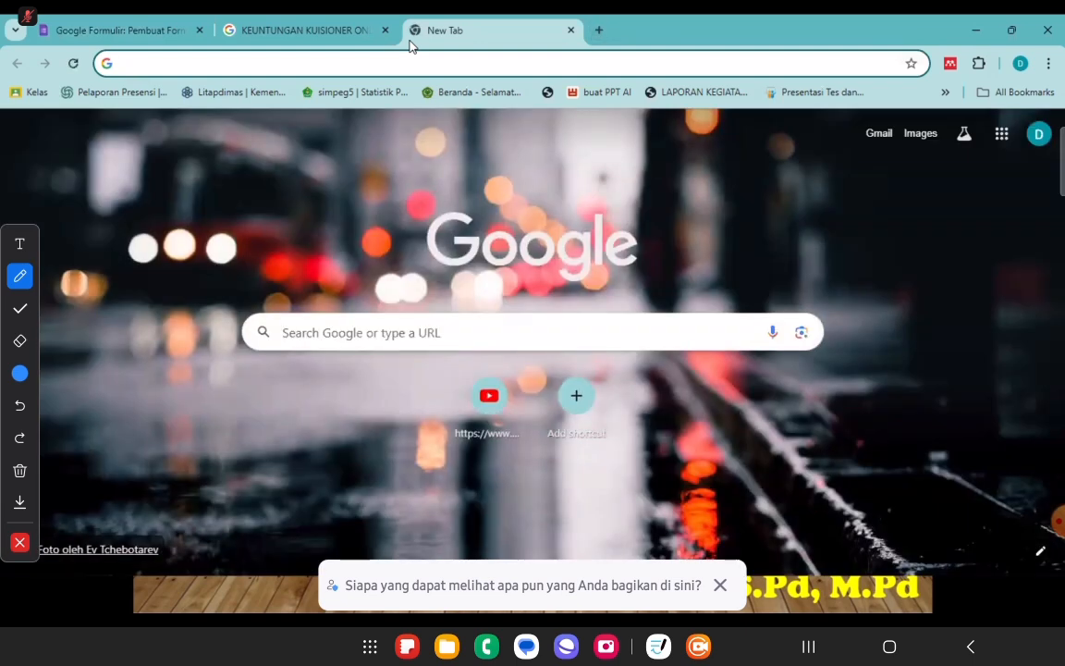
{"action": "type", "text": "GOOGLE F"}
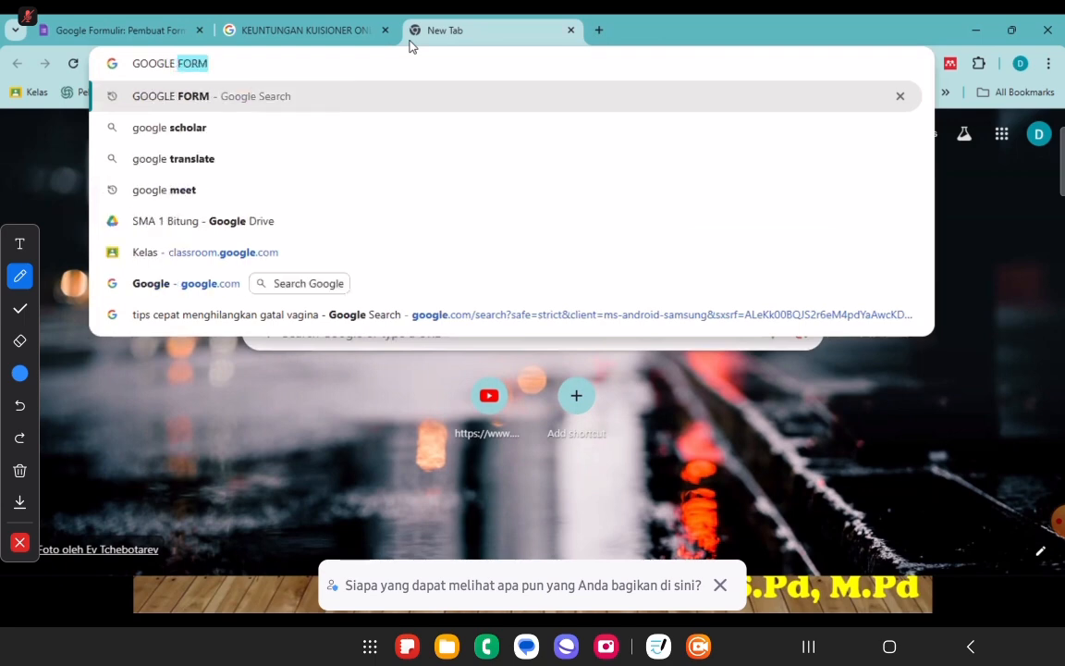
{"action": "type", "text": "ORM"}
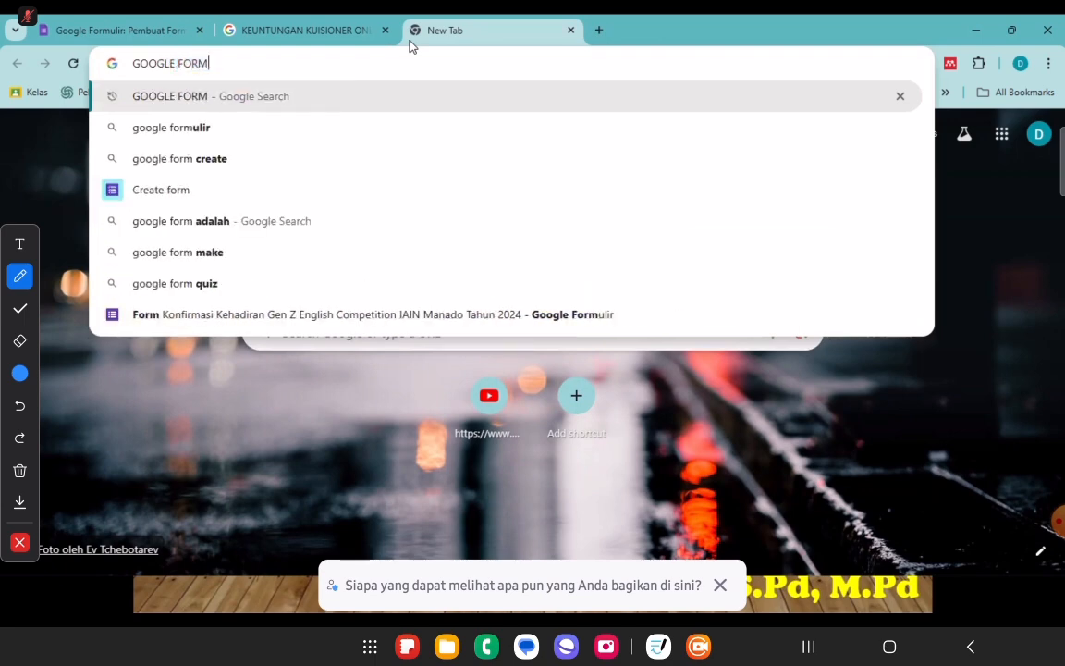
{"action": "left_click", "coordinate": [416, 158]}
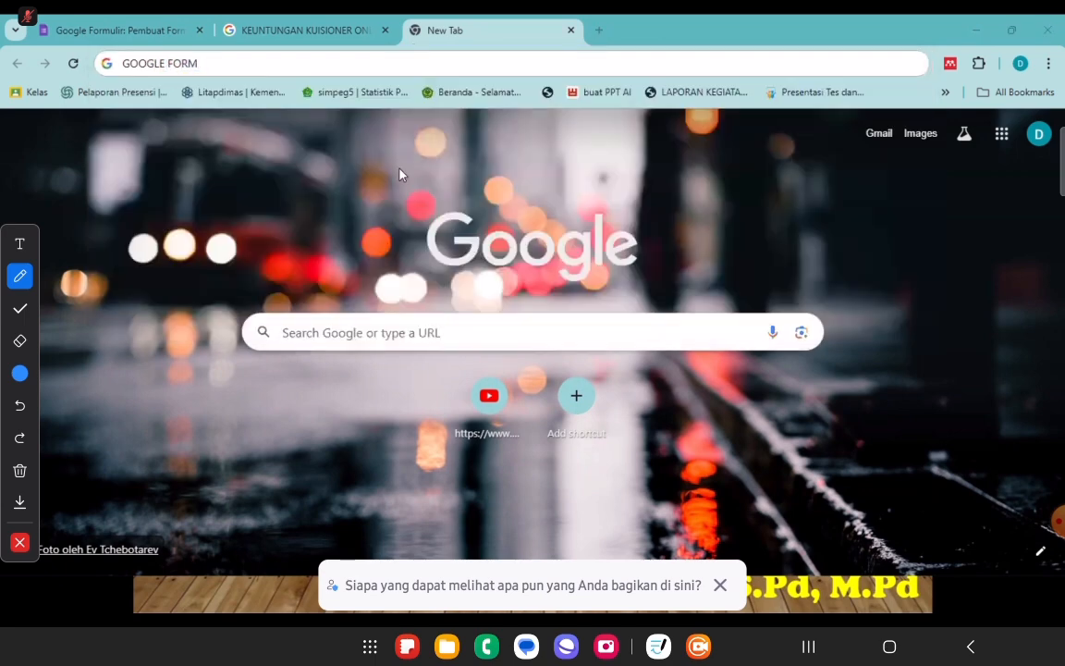
{"action": "key", "text": "alt+Tab"}
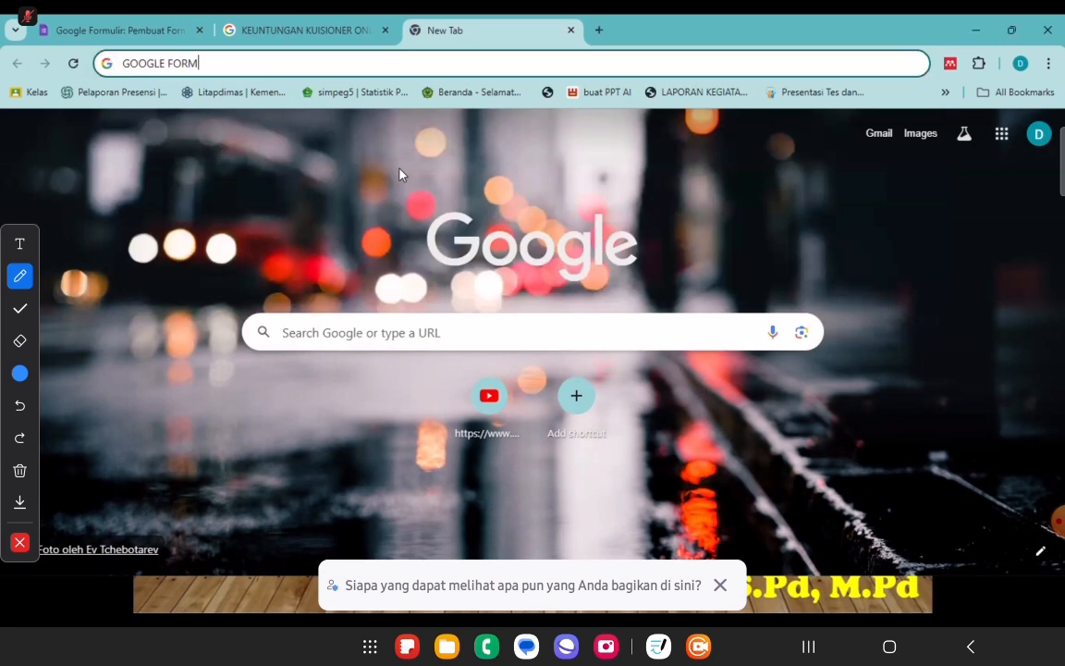
{"action": "key", "text": "Return"}
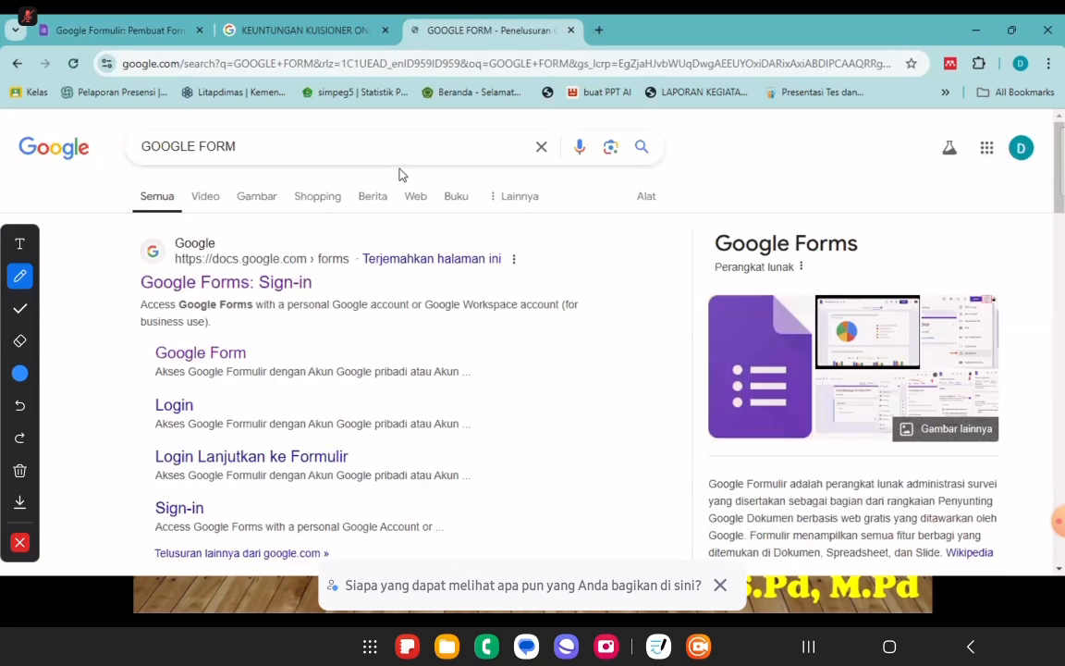
Close the annotation tools and look through the search results for Google Forms links
{"action": "left_click_drag", "start_coordinate": [518, 460], "coordinate": [581, 337]}
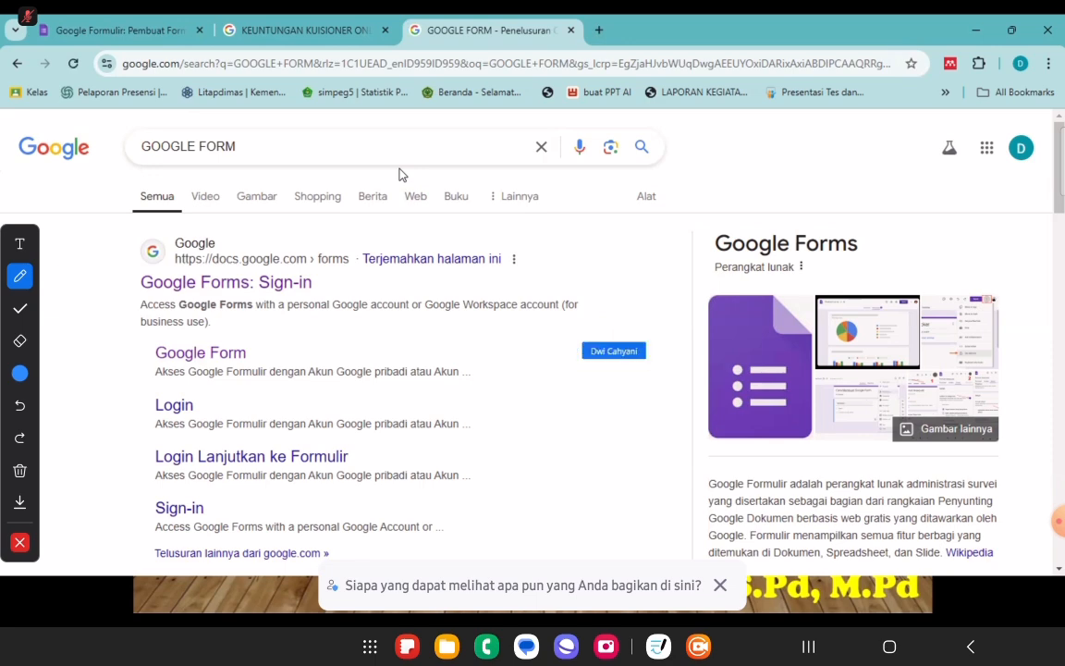
{"action": "left_click", "coordinate": [20, 542]}
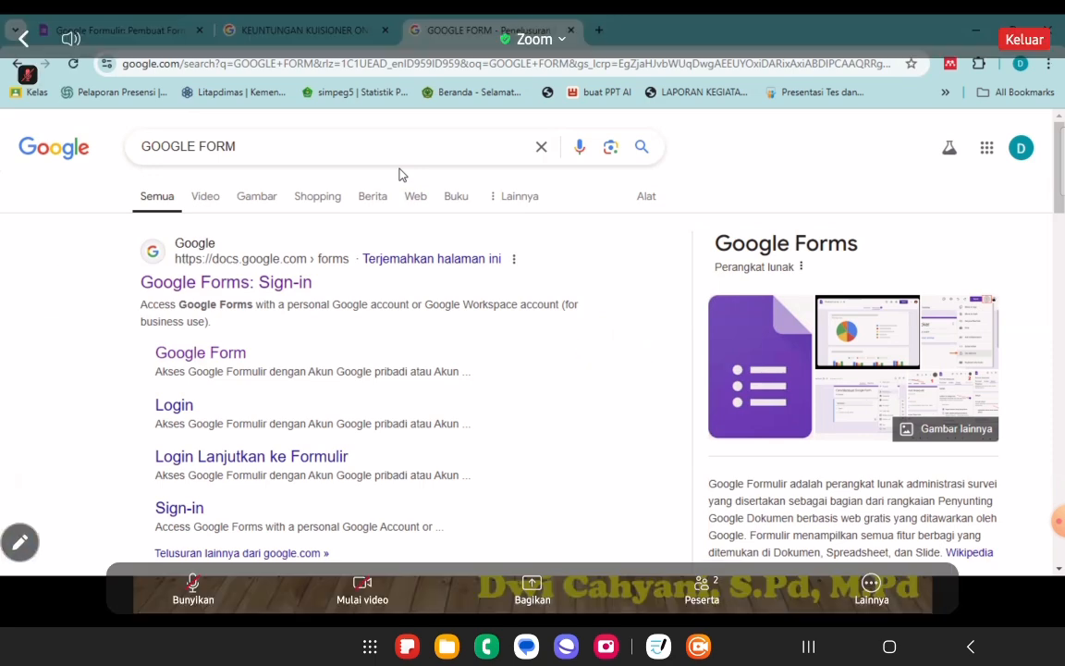
{"action": "scroll", "coordinate": [380, 330], "scroll_direction": "down", "scroll_amount": 2}
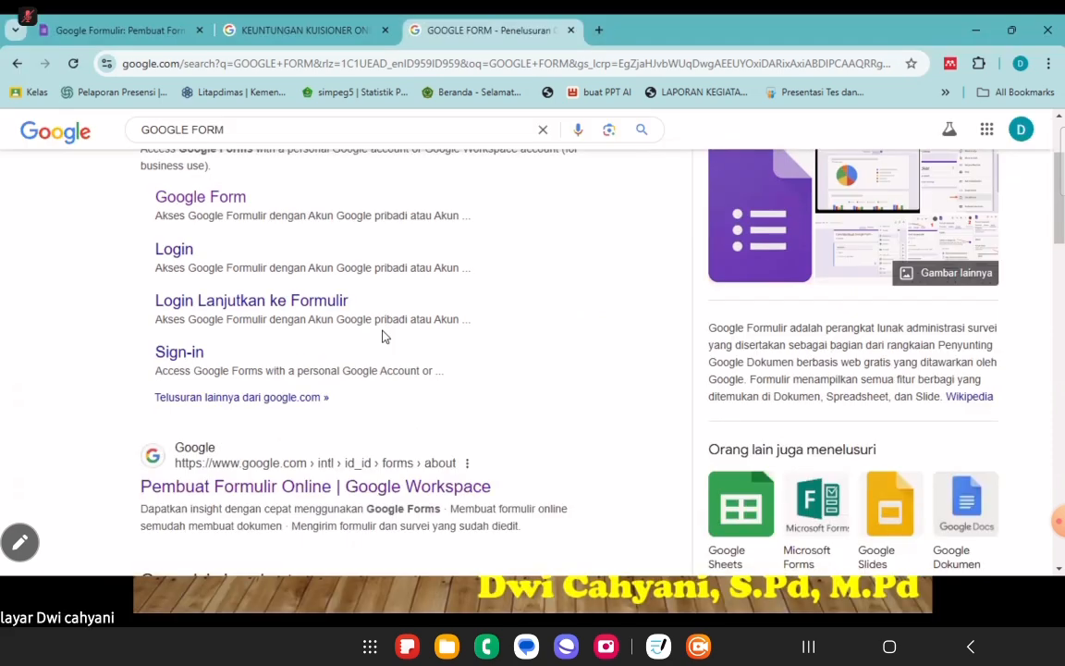
{"action": "scroll", "coordinate": [384, 336], "scroll_direction": "up", "scroll_amount": 1}
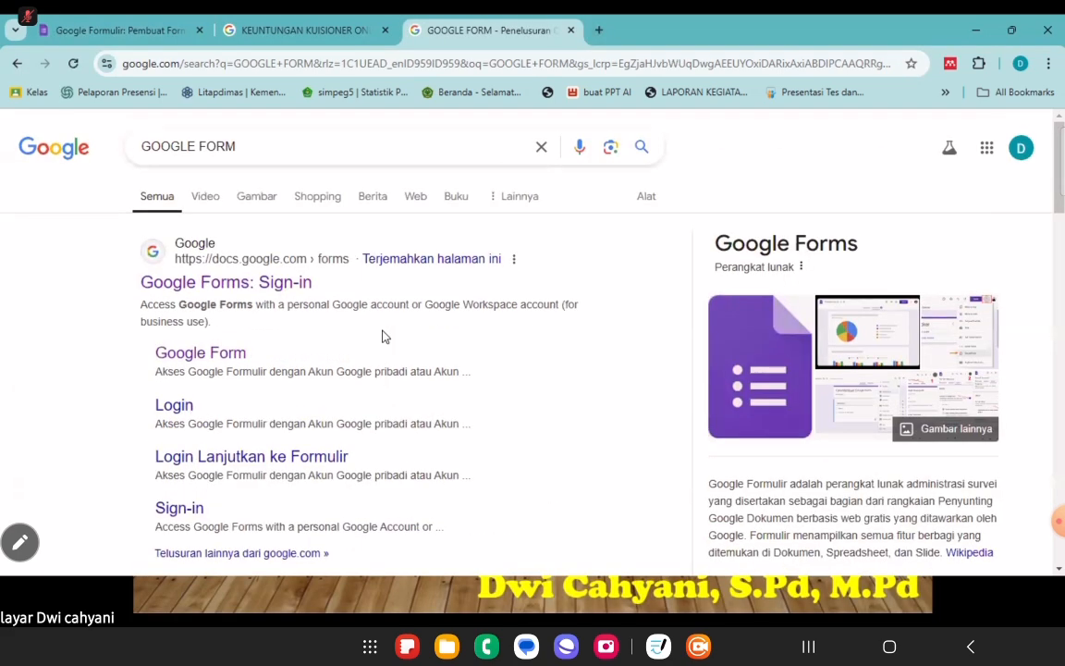
Find the "Pembuat Formulir Online | Google Workspace" result and open it
{"action": "scroll", "coordinate": [384, 330], "scroll_direction": "down", "scroll_amount": 1}
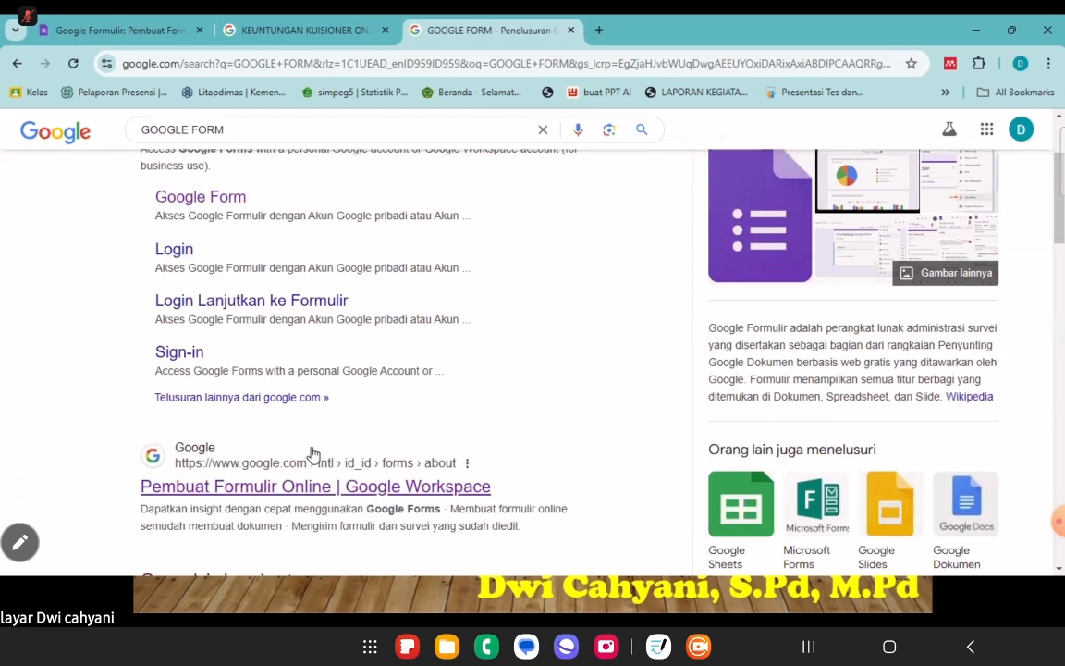
{"action": "scroll", "coordinate": [317, 435], "scroll_direction": "up", "scroll_amount": 1}
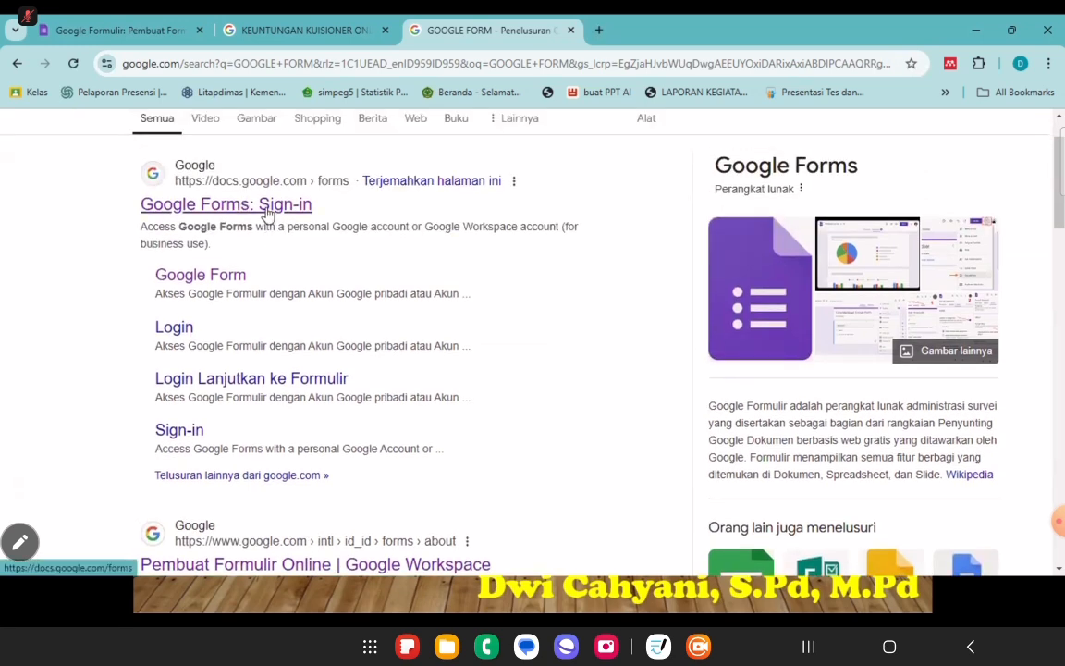
{"action": "scroll", "coordinate": [268, 504], "scroll_direction": "down", "scroll_amount": 1}
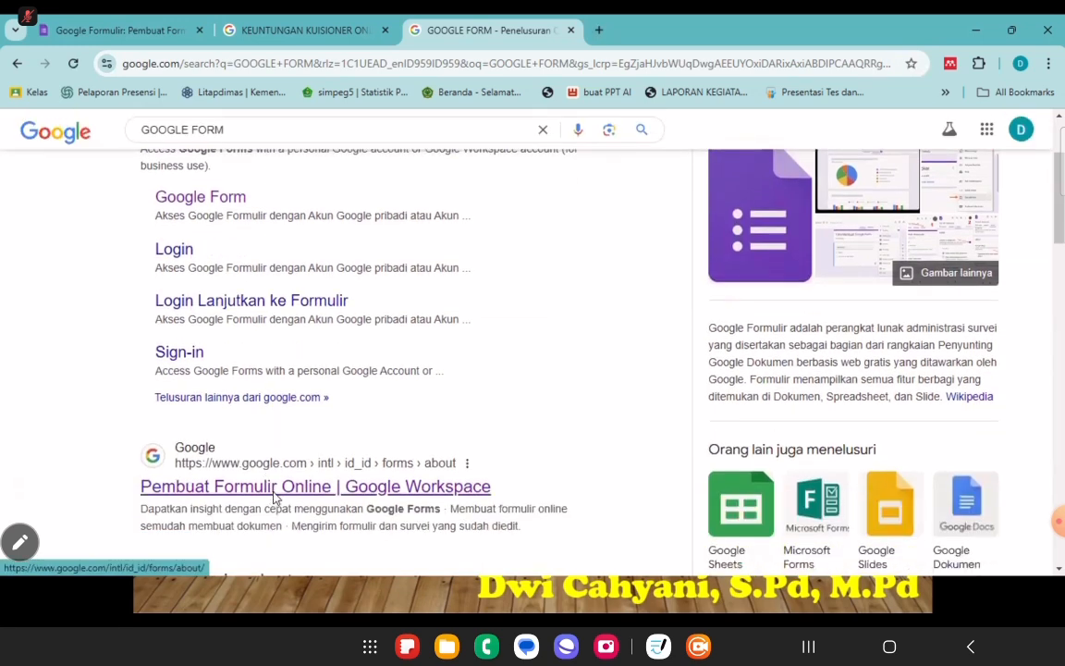
{"action": "left_click", "coordinate": [273, 490]}
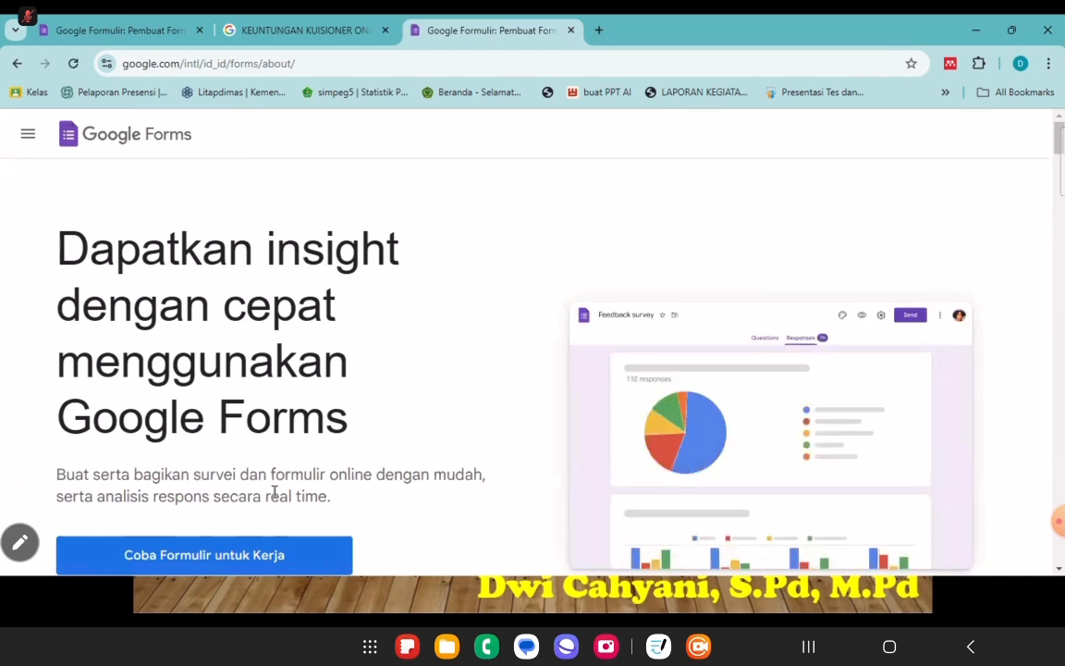
Draw a blue tick beside the Google Forms page address and close the annotation tools
{"action": "left_click", "coordinate": [19, 543]}
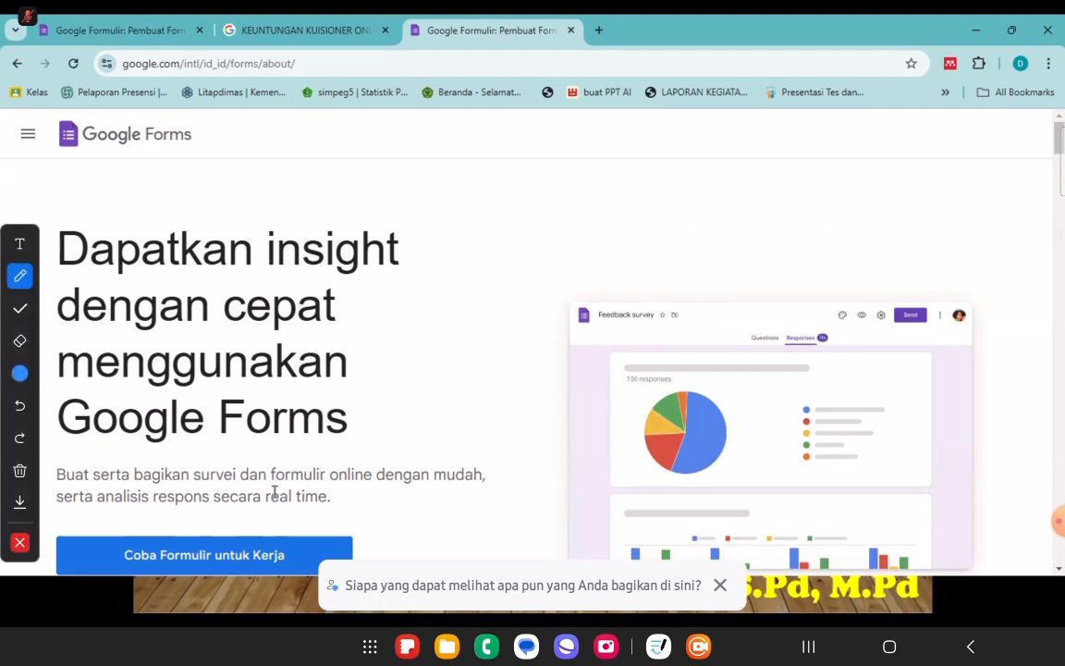
{"action": "left_click", "coordinate": [20, 372]}
{"action": "left_click_drag", "start_coordinate": [336, 64], "coordinate": [384, 59]}
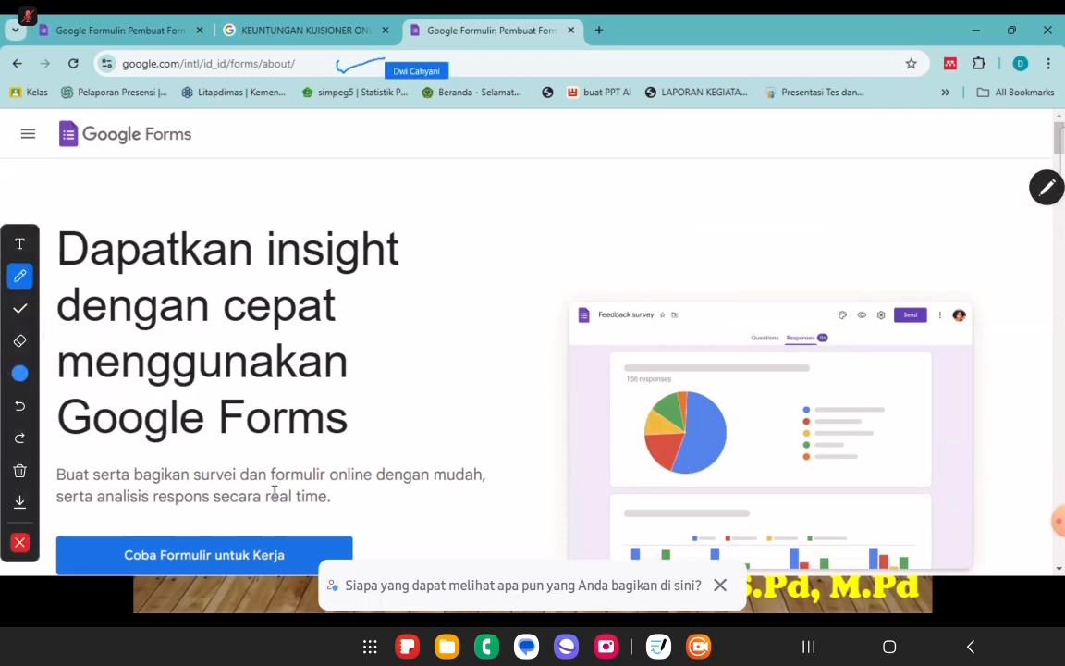
{"action": "left_click", "coordinate": [19, 543]}
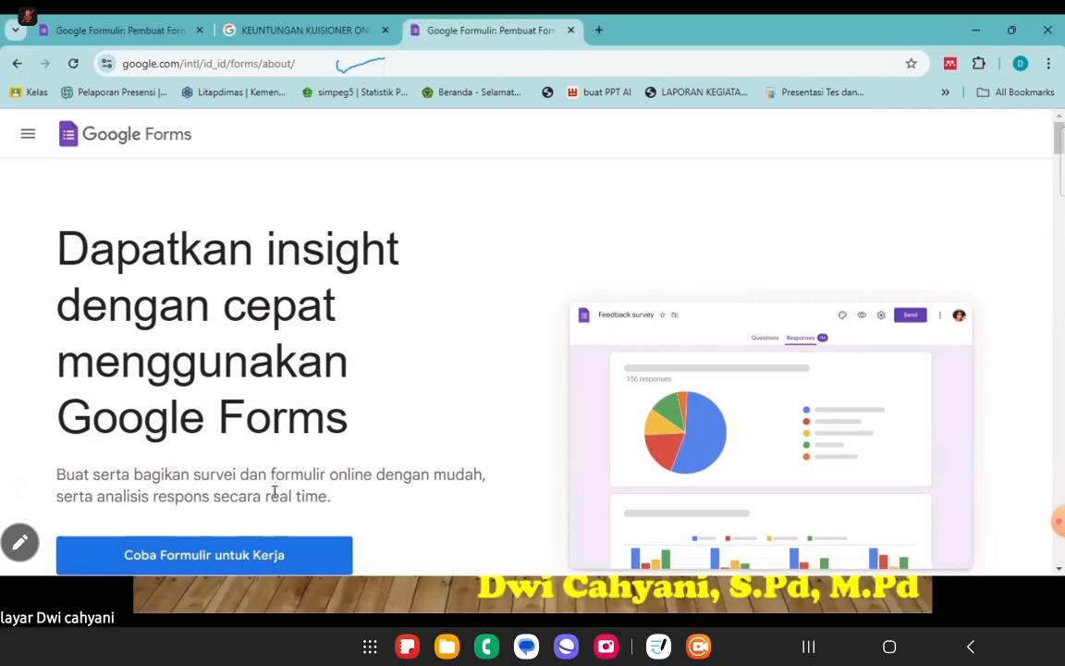
Open the Google Forms site's navigation and log in to reach the forms home page
{"action": "left_click", "coordinate": [28, 139]}
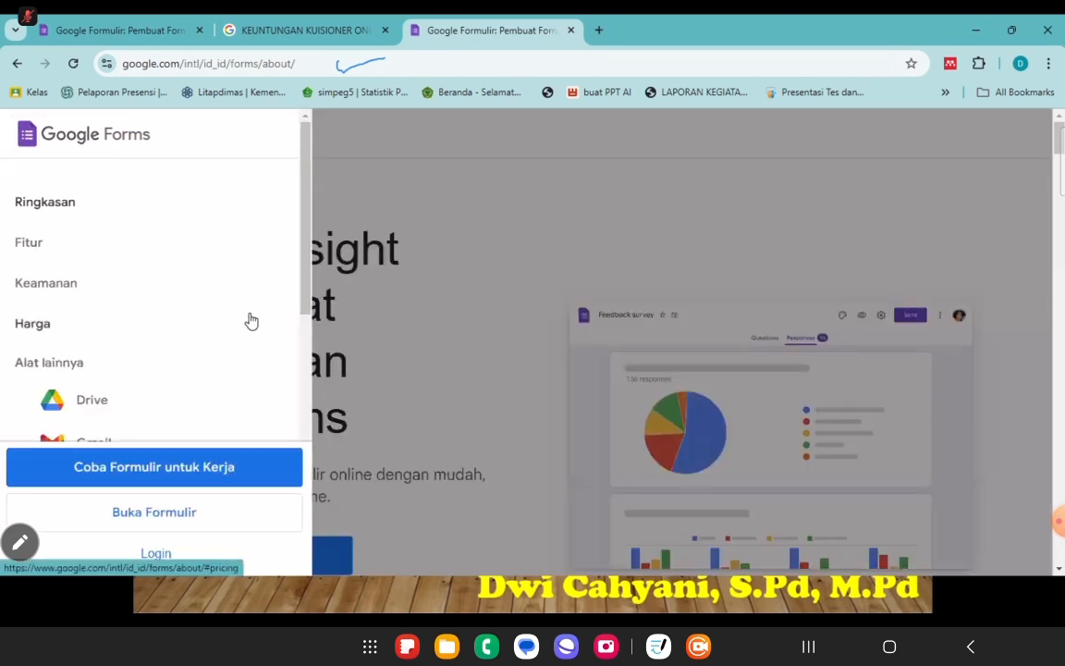
{"action": "scroll", "coordinate": [185, 370], "scroll_direction": "down", "scroll_amount": 2}
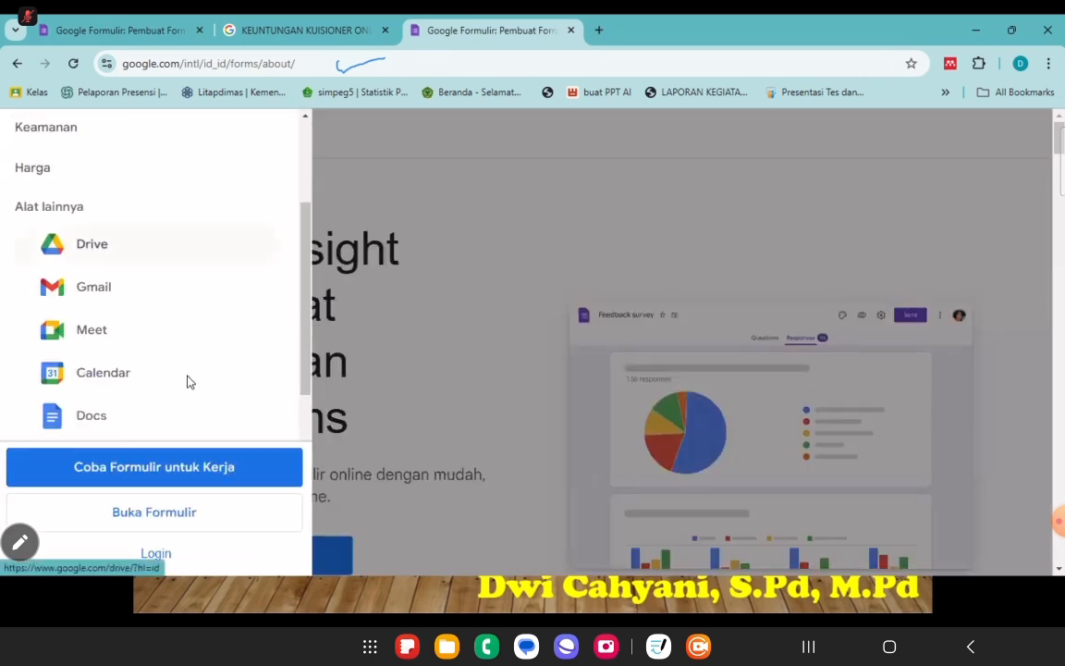
{"action": "left_click", "coordinate": [159, 552]}
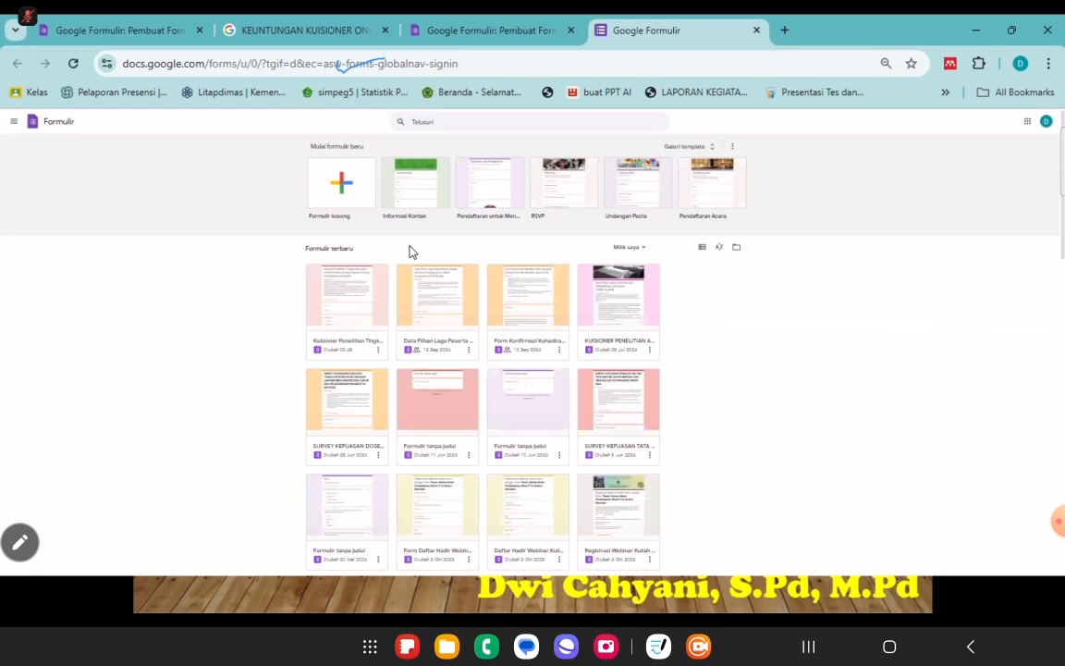
Reopen the annotation tools, clear the tick and create a new blank form (Formulir kosong)
{"action": "left_click", "coordinate": [19, 543]}
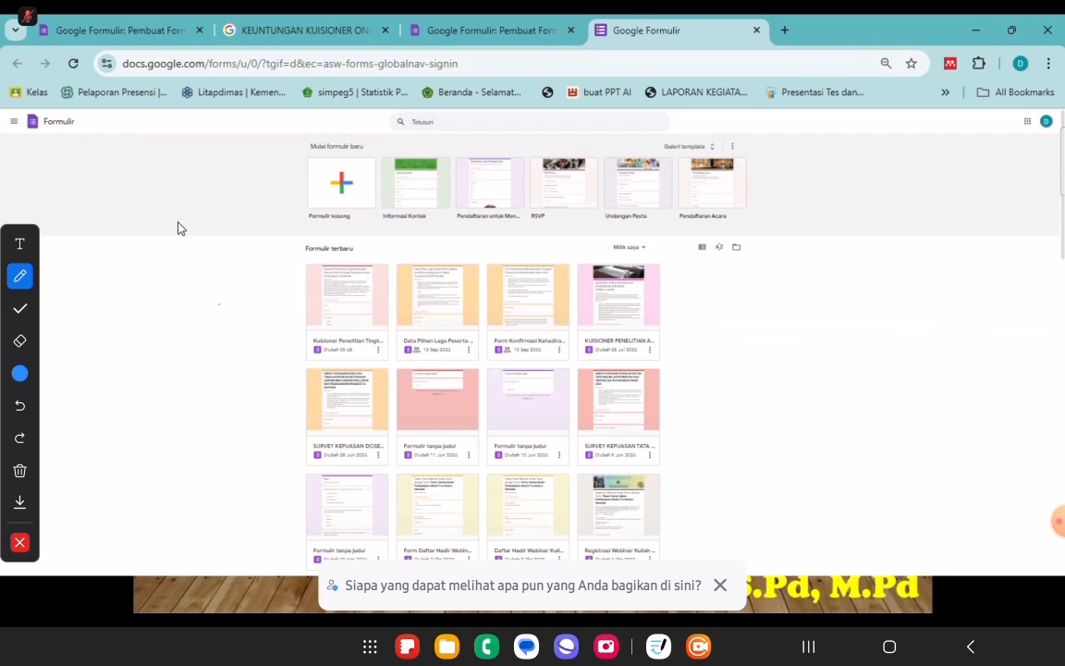
{"action": "scroll", "coordinate": [260, 183], "scroll_direction": "up", "scroll_amount": 5}
{"action": "scroll", "coordinate": [382, 239], "scroll_direction": "up", "scroll_amount": 2}
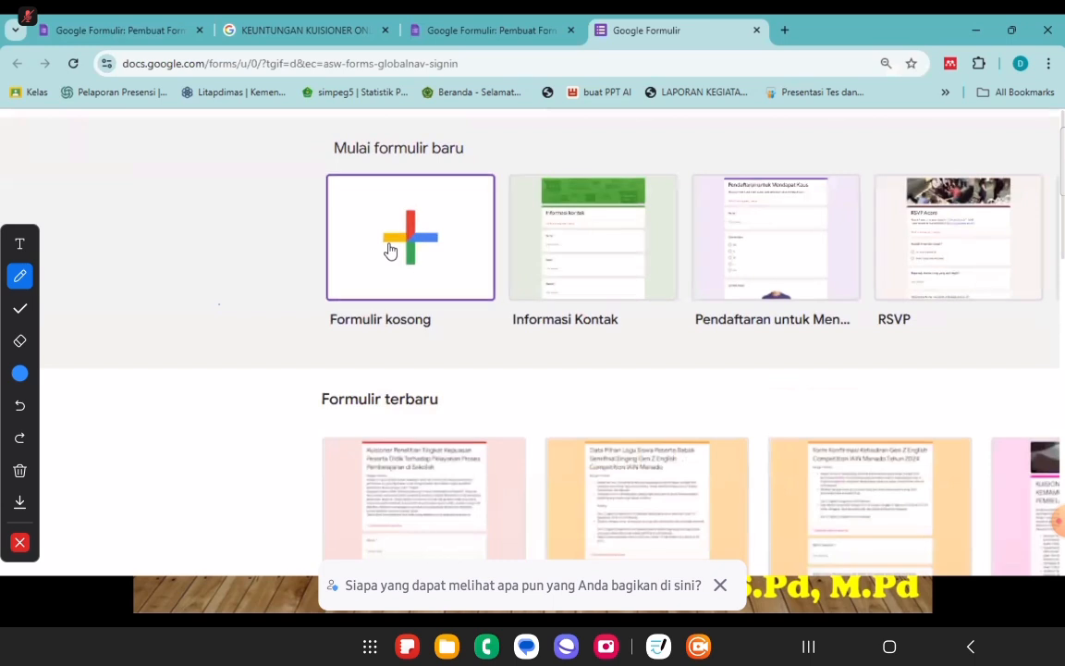
{"action": "left_click", "coordinate": [391, 250]}
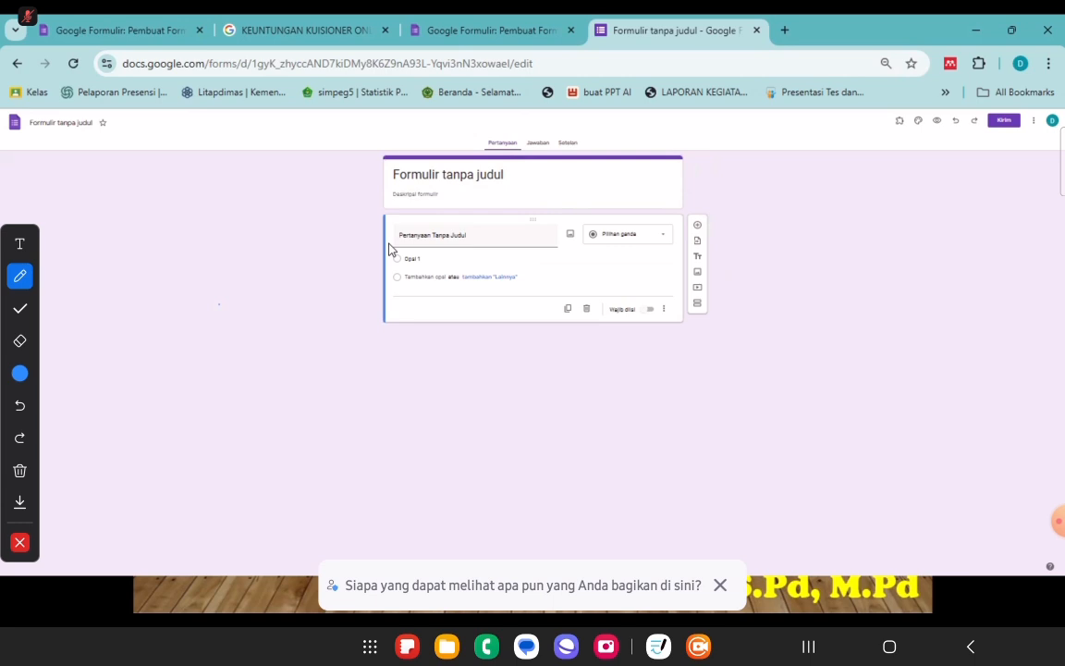
{"action": "left_click", "coordinate": [555, 172]}
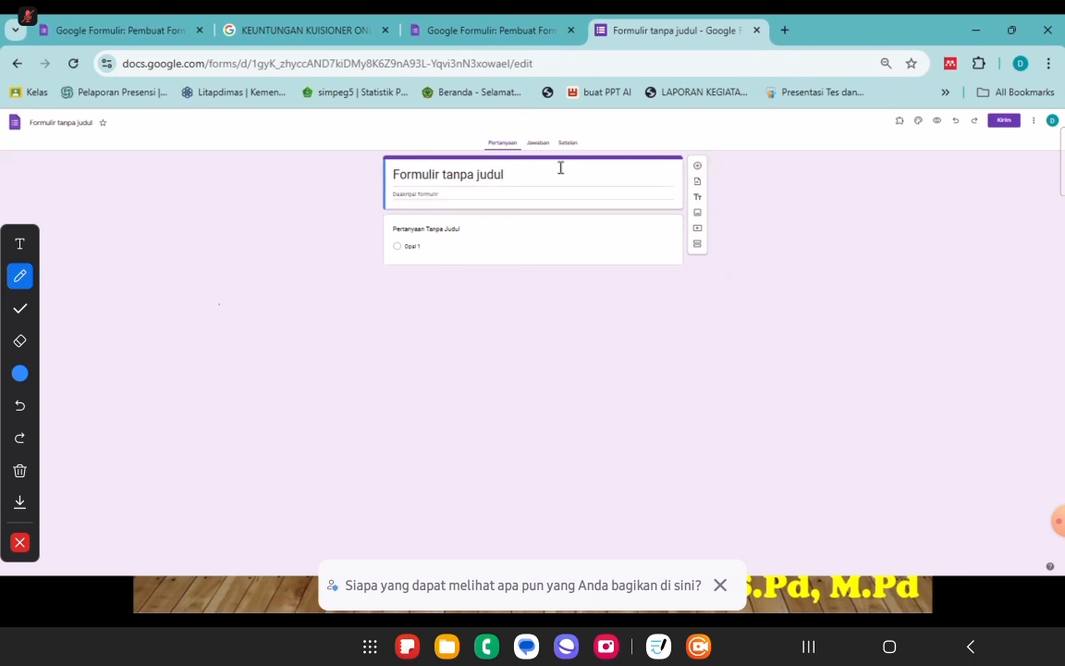
{"action": "left_click", "coordinate": [466, 174]}
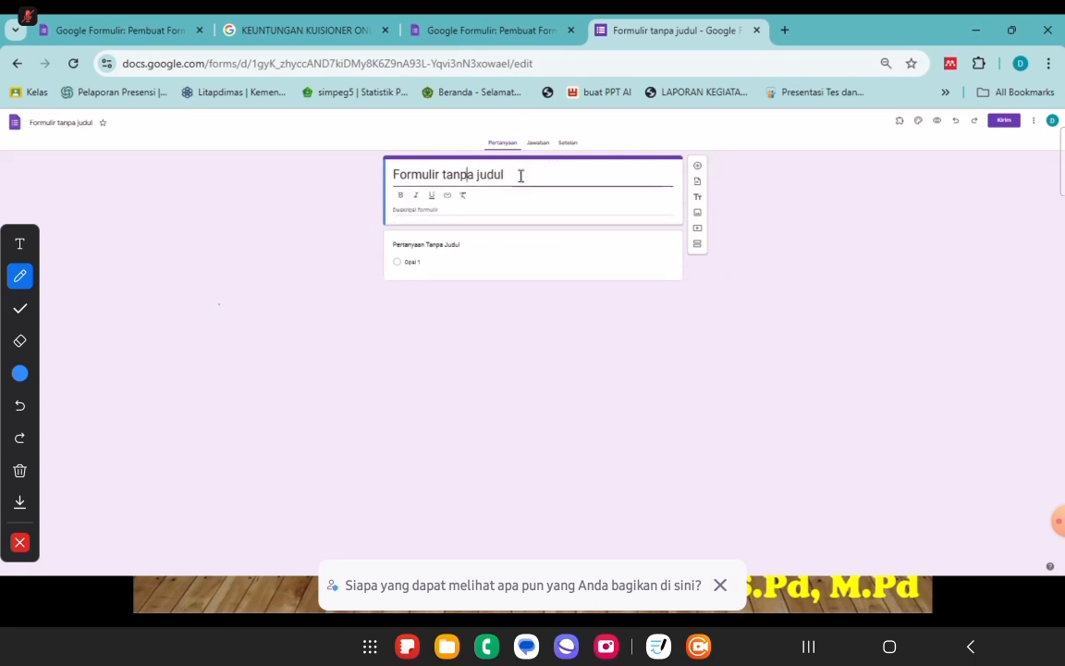
{"action": "left_click_drag", "start_coordinate": [507, 174], "coordinate": [316, 162]}
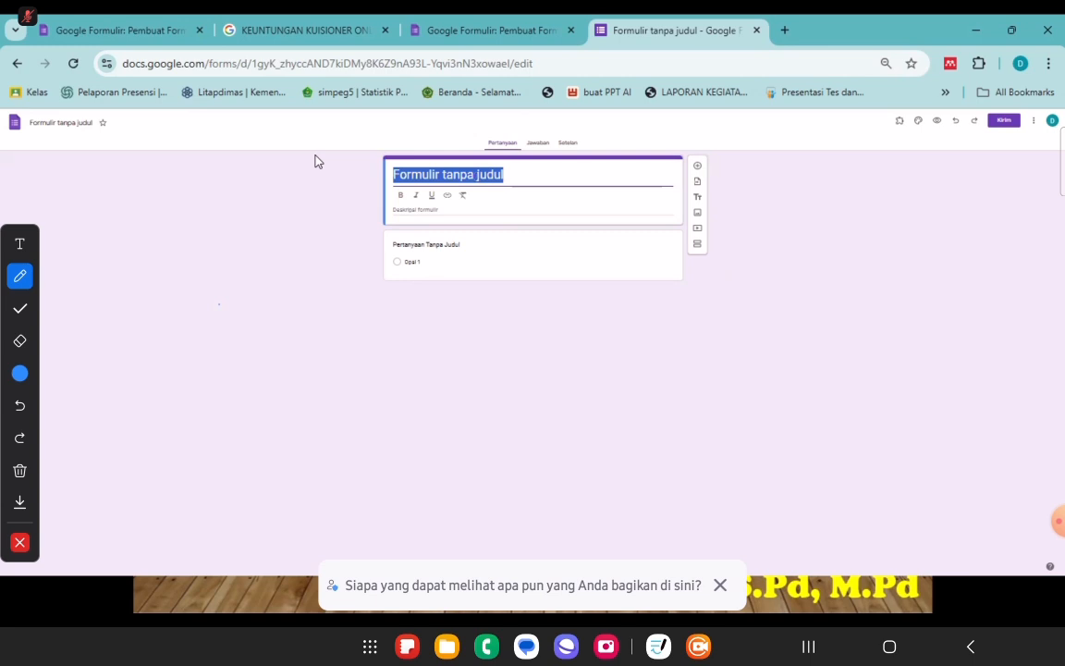
{"action": "key", "text": "BackSpace"}
{"action": "key", "text": "ctrl+z"}
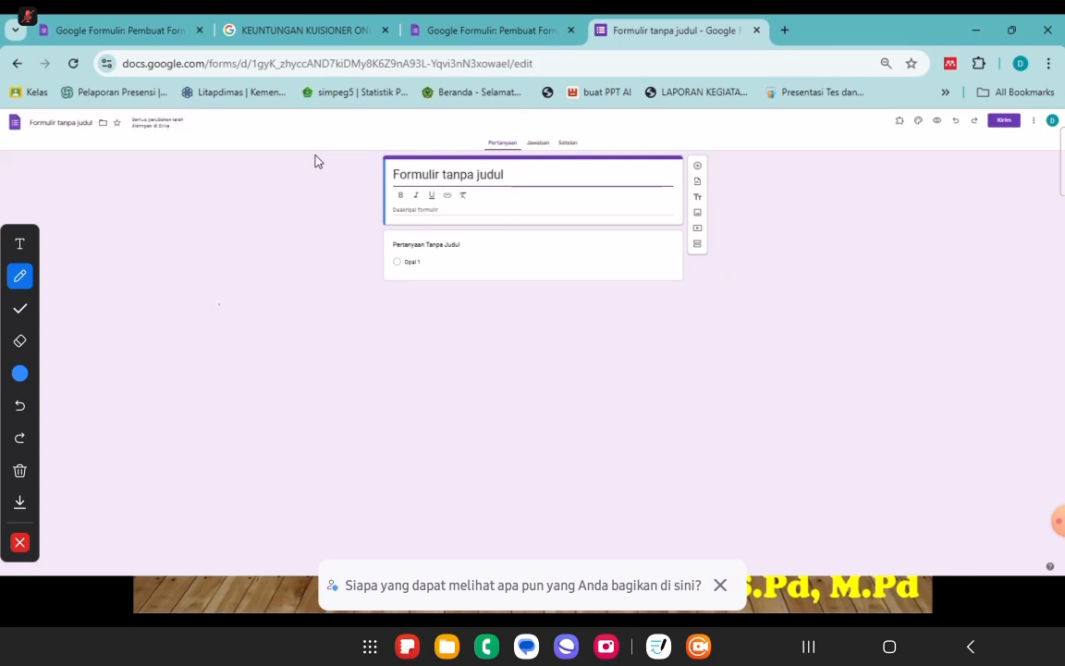
Switch to DRAFT KUISIONER PENELITIAN in Word and copy the questionnaire's two title lines
{"action": "key", "text": "super"}
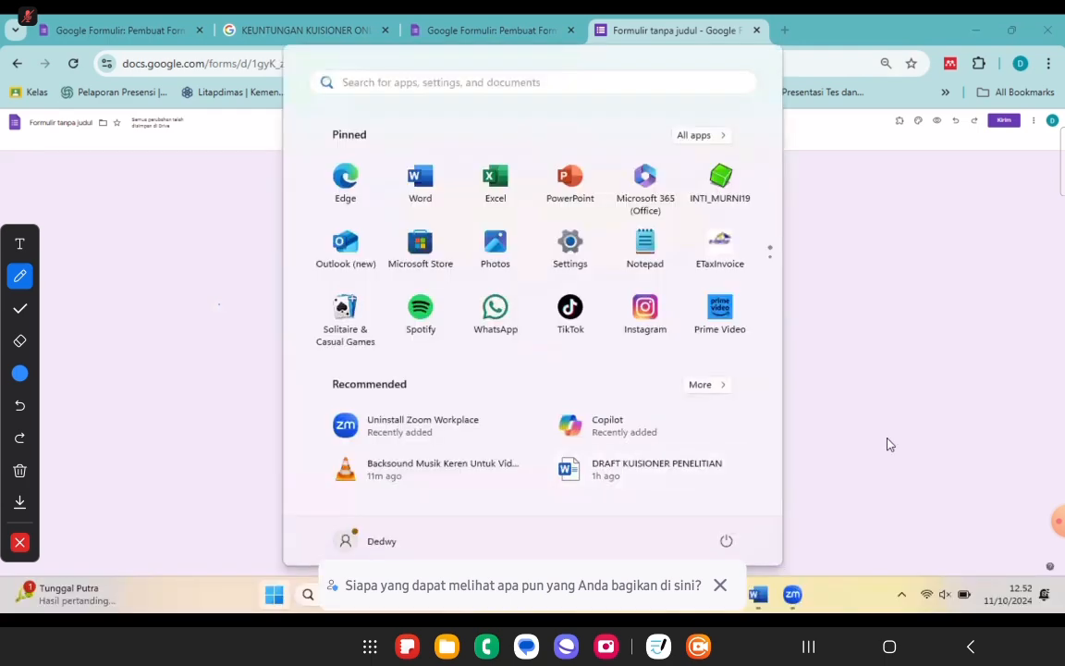
{"action": "left_click", "coordinate": [758, 594]}
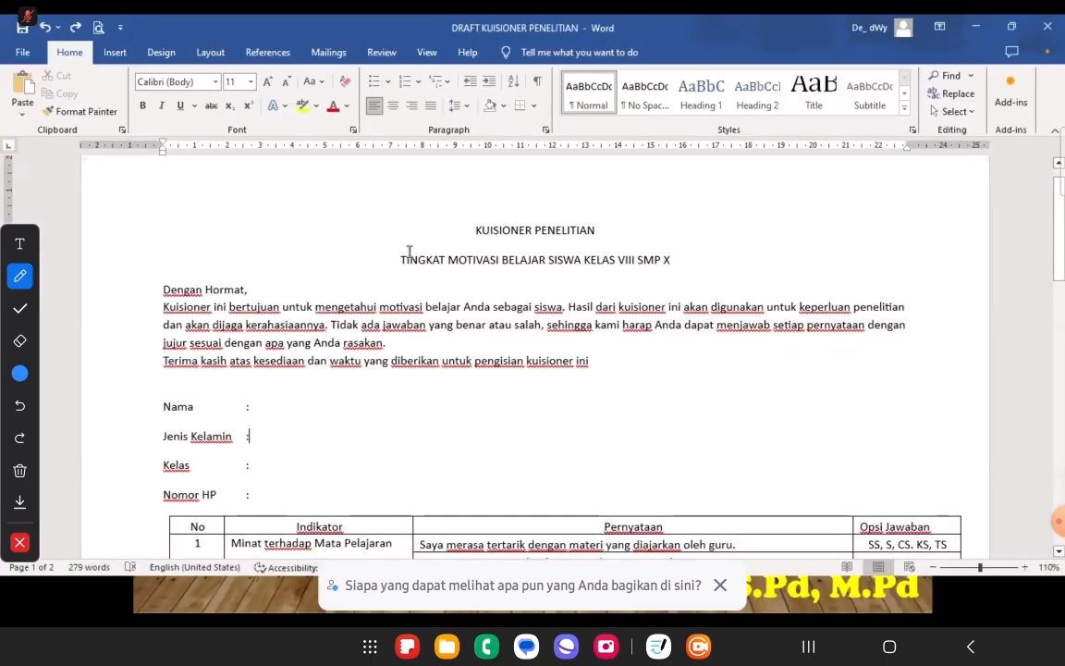
{"action": "left_click_drag", "start_coordinate": [474, 229], "coordinate": [683, 261]}
{"action": "key", "text": "ctrl+c"}
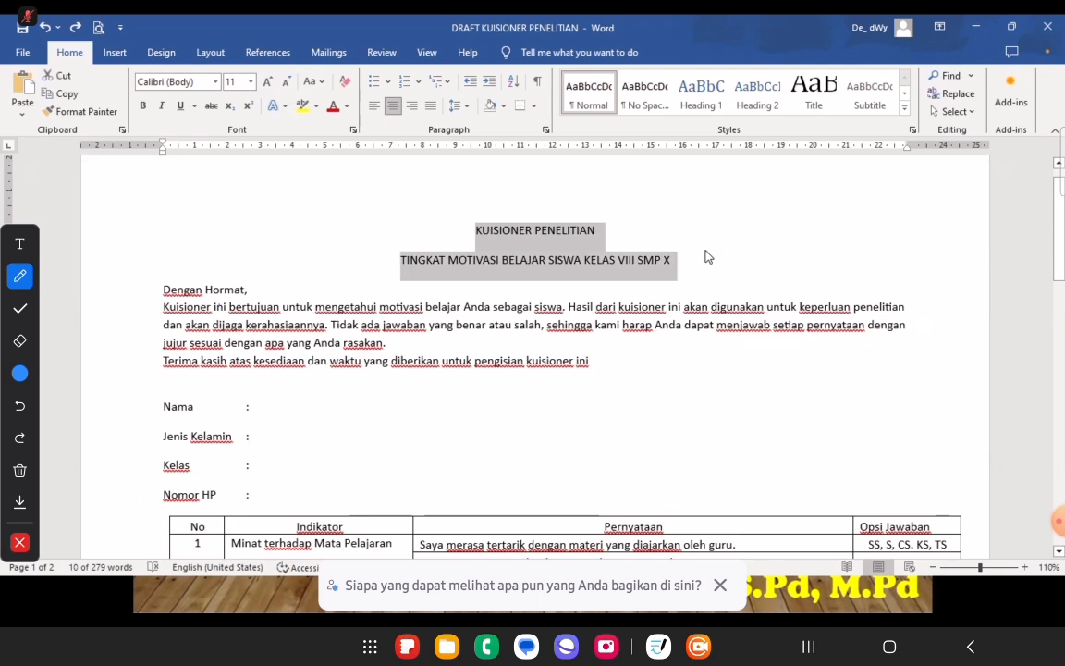
Return to Google Forms and replace the form title with "KUISIONER PENELITIAN TINGKAT MOTIVASI BELAJAR SISWA KELAS VIII SMP X"
{"action": "key", "text": "super"}
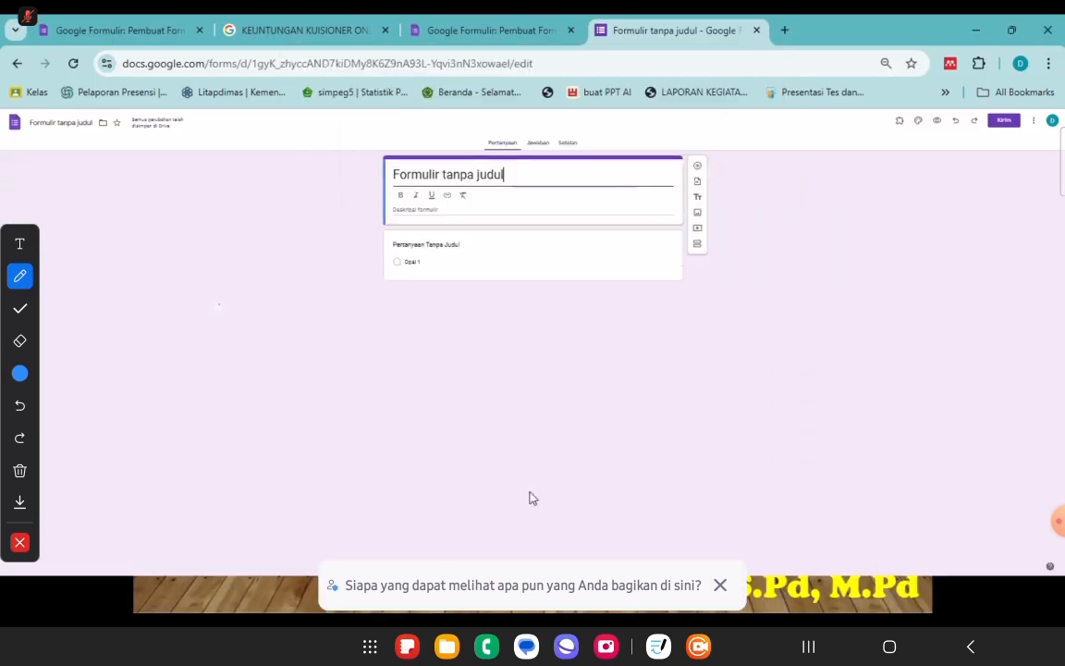
{"action": "left_click_drag", "start_coordinate": [507, 174], "coordinate": [314, 169]}
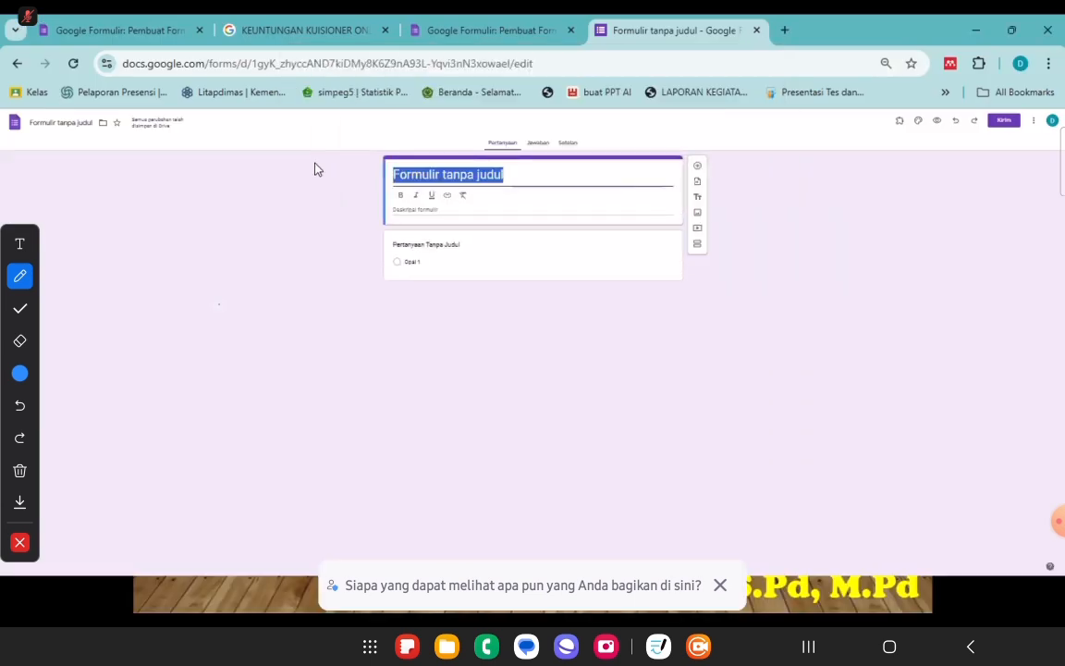
{"action": "key", "text": "ctrl+v"}
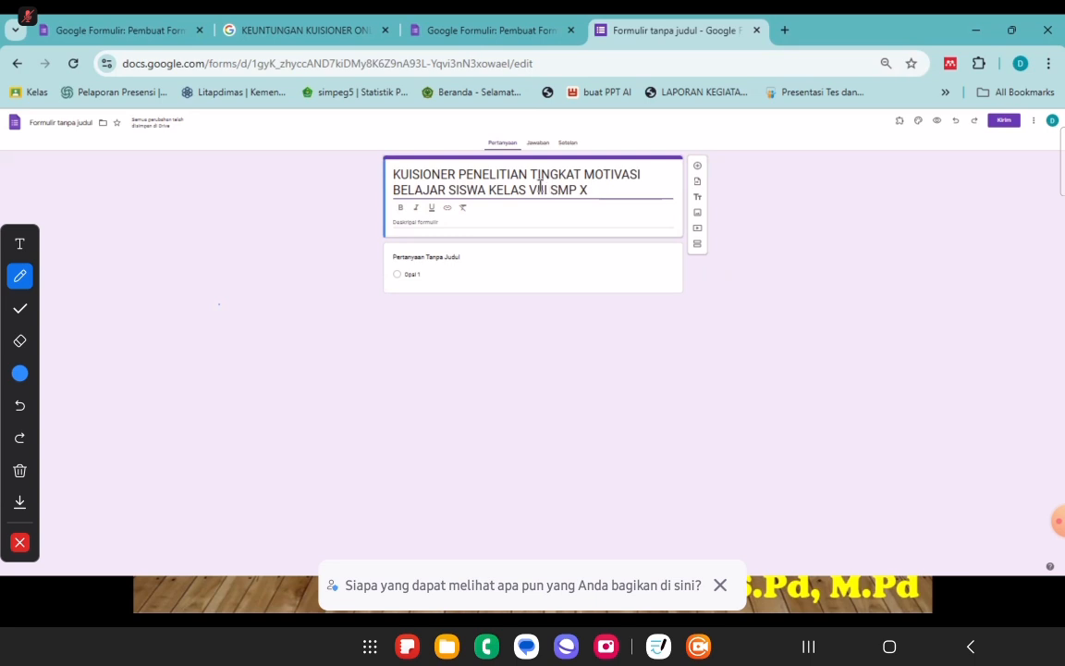
Apply the form title as the form's file name and start editing the form description
{"action": "left_click", "coordinate": [48, 127]}
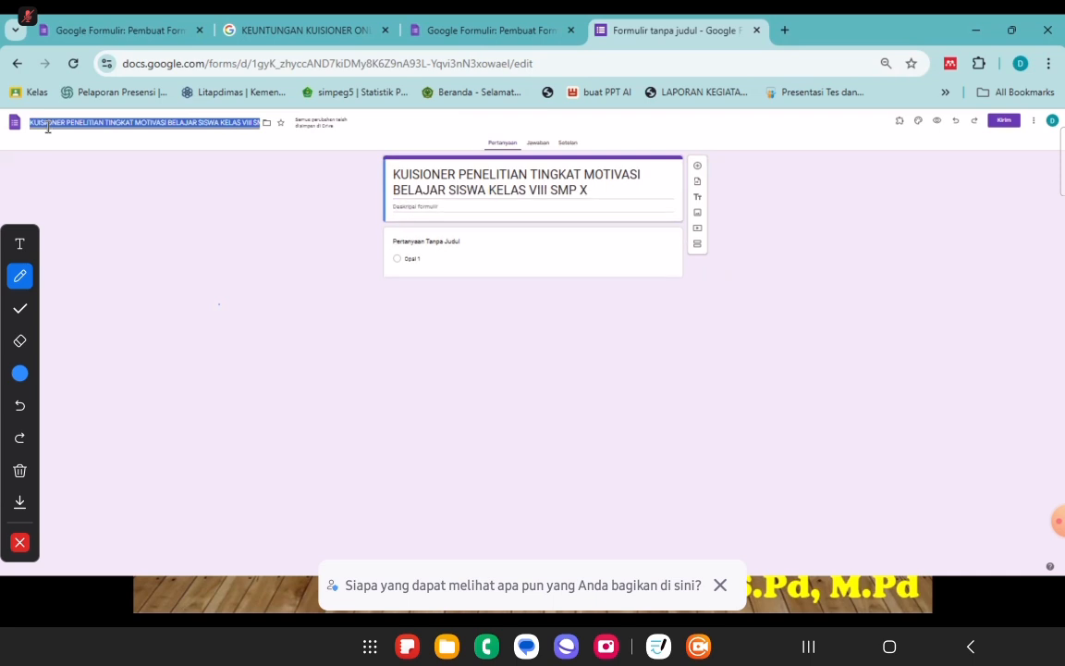
{"action": "left_click", "coordinate": [230, 271]}
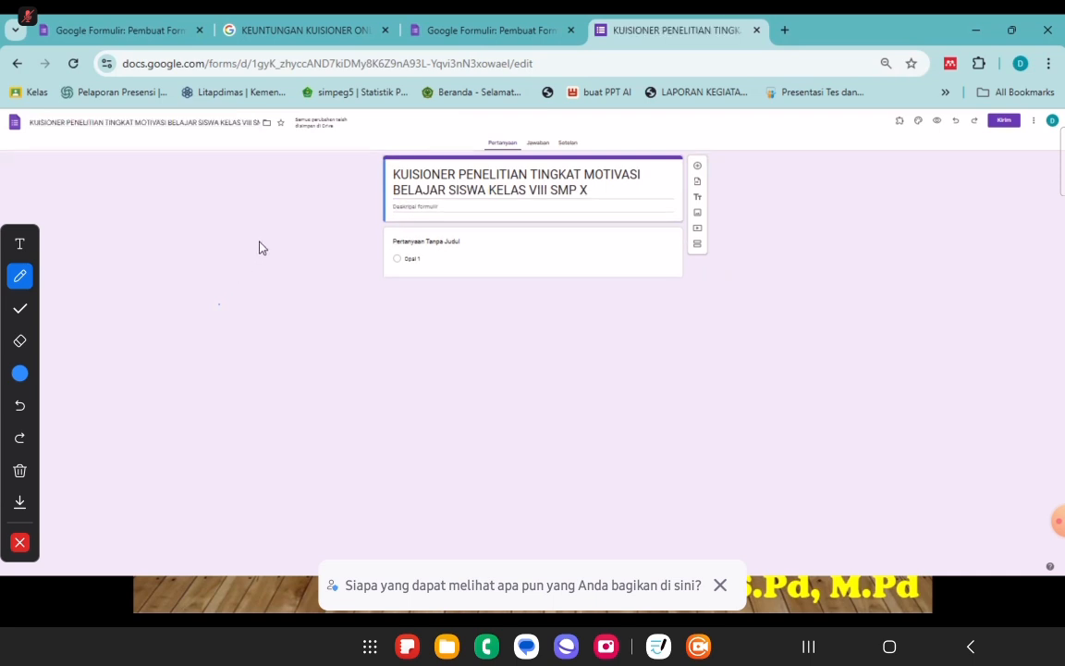
{"action": "left_click", "coordinate": [451, 207]}
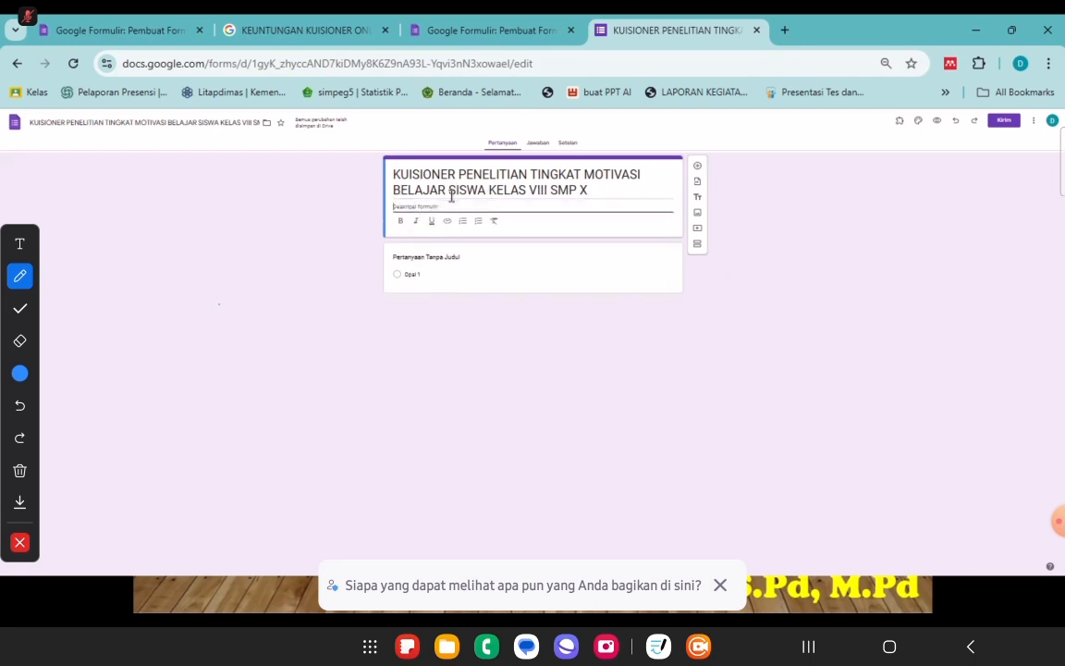
{"action": "type", "text": "PETUNJ"}
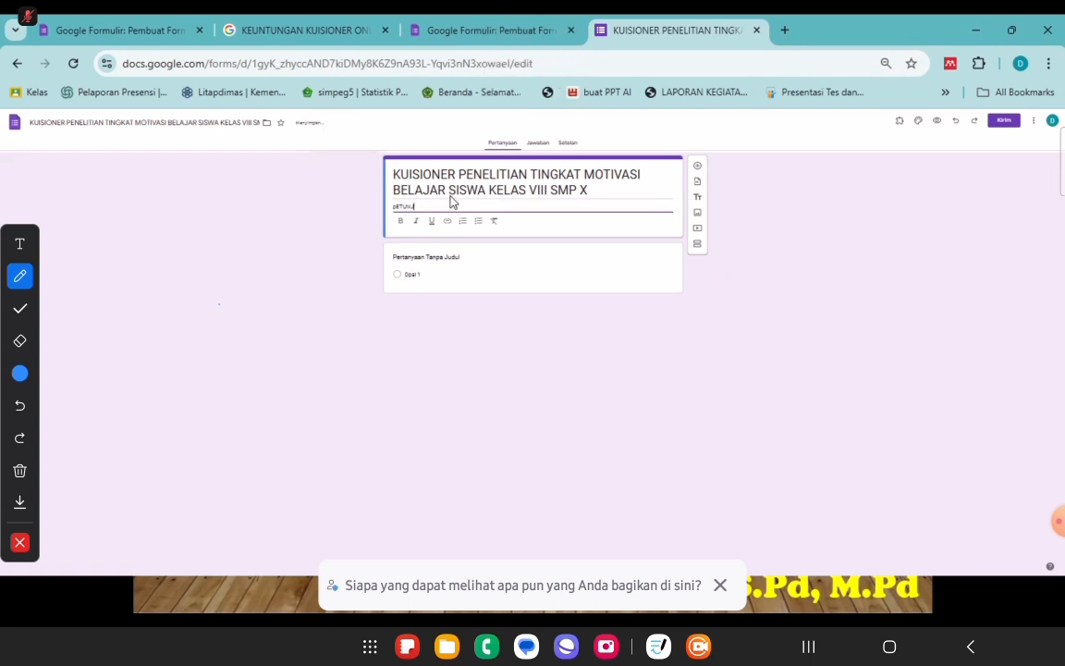
{"action": "type", "text": "UK"}
{"action": "key", "text": "BackSpace"}
{"action": "key", "text": "BackSpace"}
{"action": "key", "text": "BackSpace"}
{"action": "key", "text": "BackSpace"}
{"action": "key", "text": "BackSpace"}
{"action": "key", "text": "BackSpace"}
{"action": "key", "text": "BackSpace"}
{"action": "key", "text": "BackSpace"}
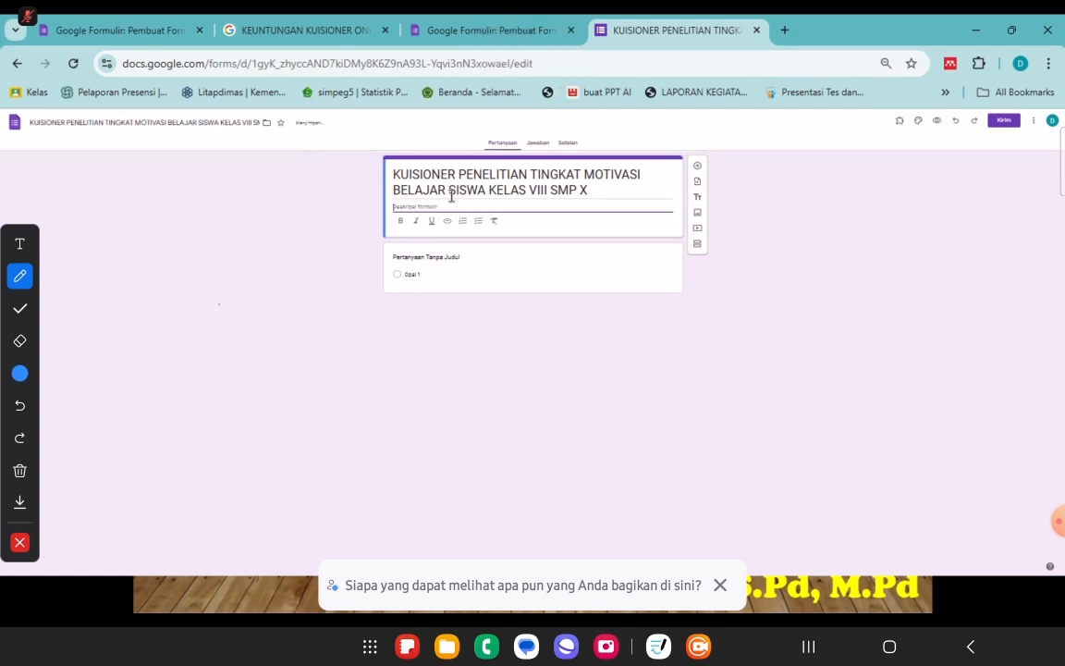
{"action": "type", "text": "pE"}
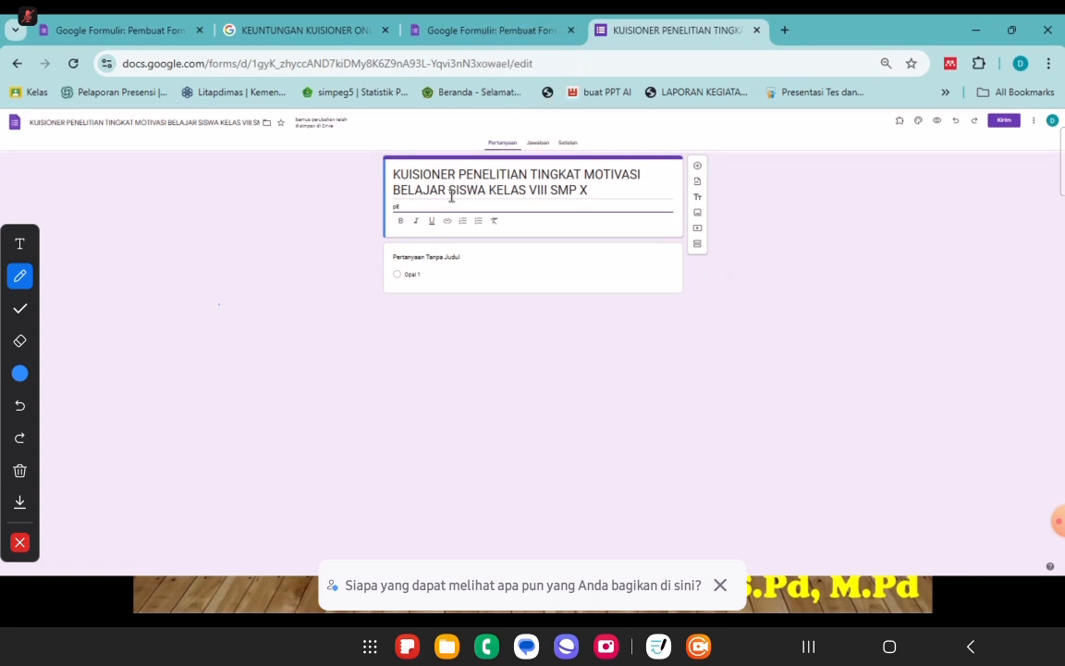
{"action": "key", "text": "BackSpace"}
{"action": "key", "text": "Caps_Lock"}
{"action": "type", "text": "pETUN"}
{"action": "key", "text": "BackSpace"}
{"action": "key", "text": "BackSpace"}
{"action": "key", "text": "BackSpace"}
{"action": "key", "text": "BackSpace"}
{"action": "key", "text": "Caps_Lock"}
{"action": "key", "text": "BackSpace"}
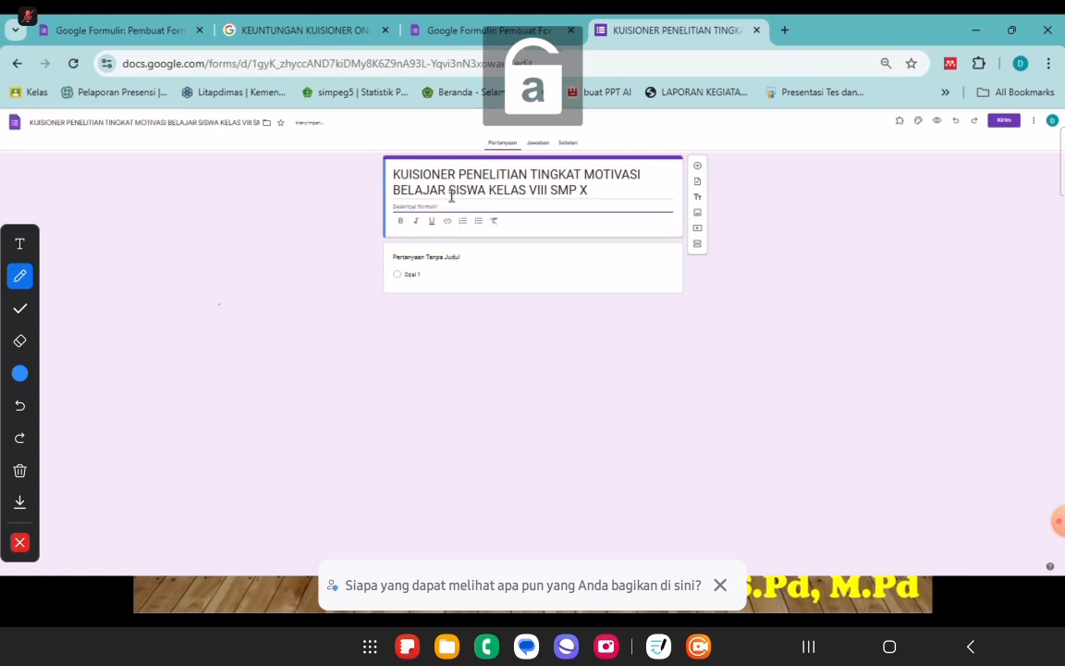
Enter "Petunjuk Pengisian Kuisioner" as the first line of the form description
{"action": "key", "text": "Caps_Lock"}
{"action": "type", "text": "P"}
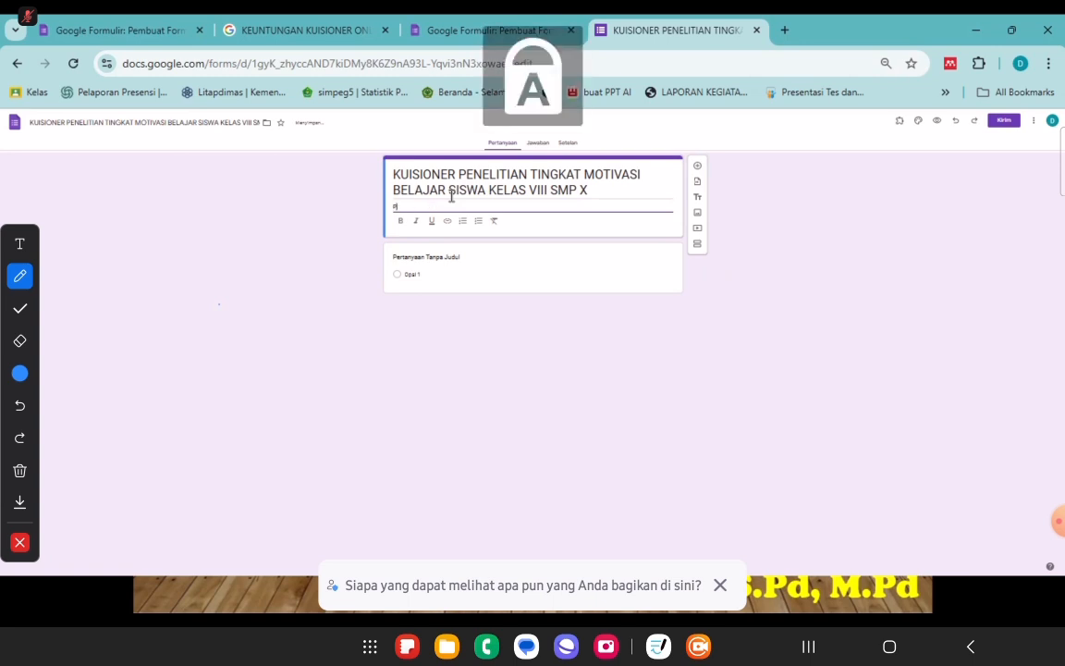
{"action": "key", "text": "Caps_Lock"}
{"action": "type", "text": "etunjuk"}
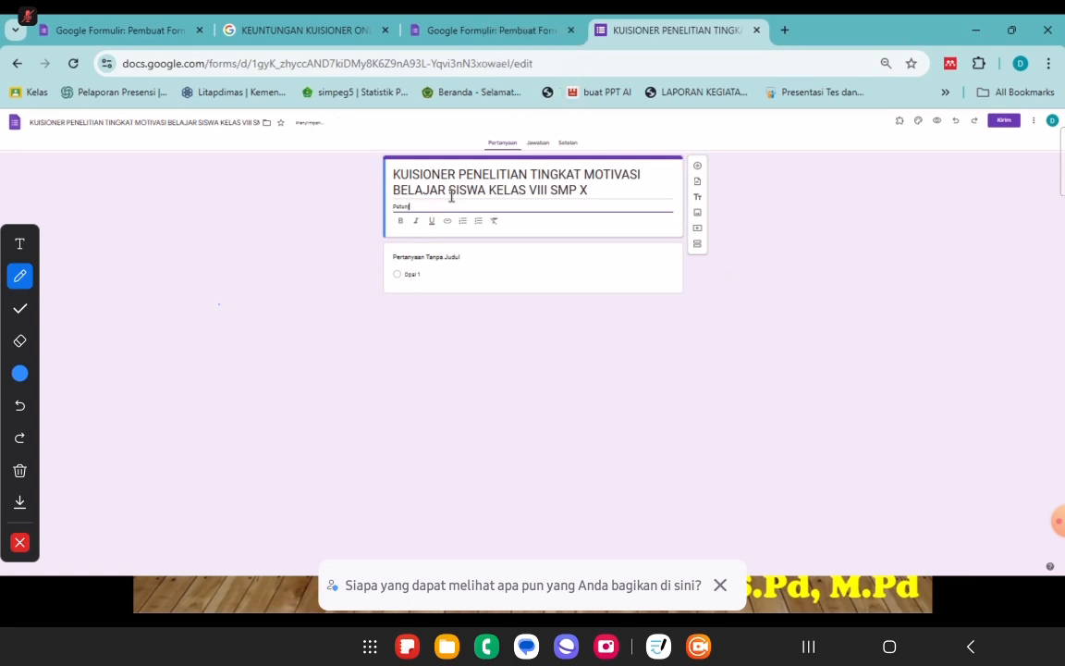
{"action": "key", "text": "Caps_Lock"}
{"action": "type", "text": "P"}
{"action": "key", "text": "Caps_Lock"}
{"action": "type", "text": "engisian"}
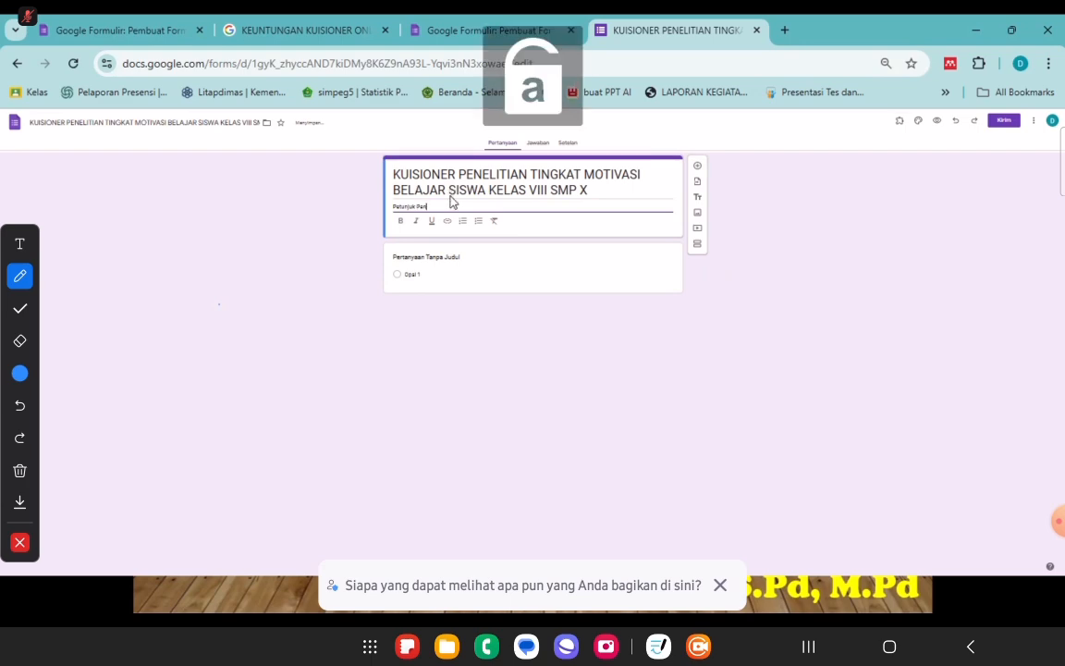
{"action": "key", "text": "Caps_Lock"}
{"action": "type", "text": "K"}
{"action": "key", "text": "Caps_Lock"}
{"action": "type", "text": "uisioner"}
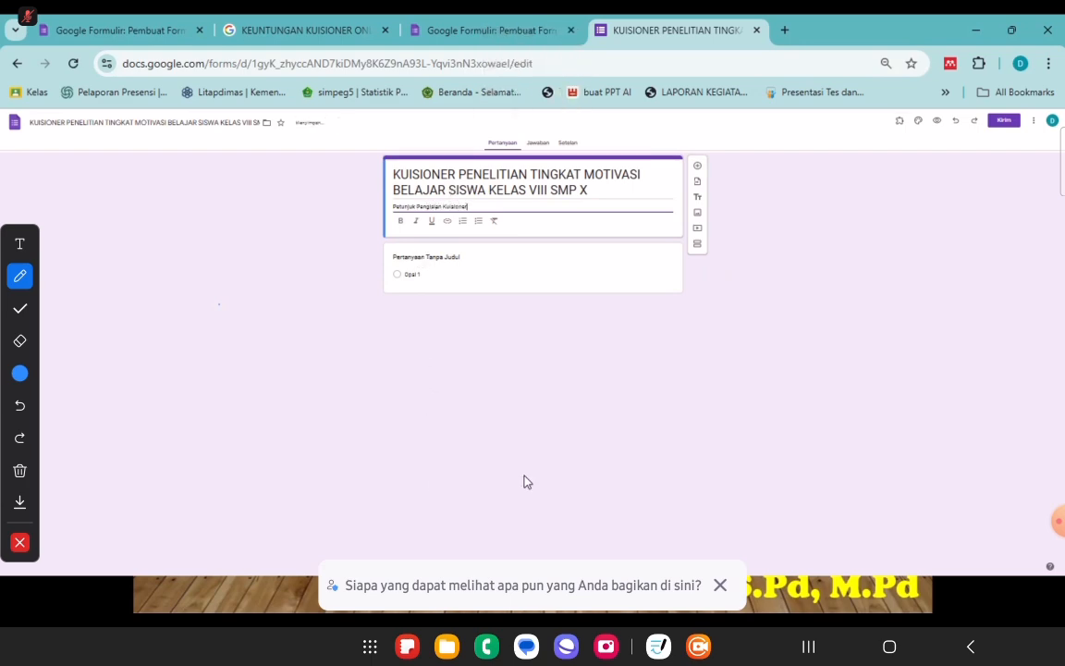
Switch to DRAFT KUISIONER PENELITIAN in Word and copy the introduction from "Dengan Hormat," through the closing "Terima kasih" sentence
{"action": "key", "text": "super"}
{"action": "left_click", "coordinate": [760, 596]}
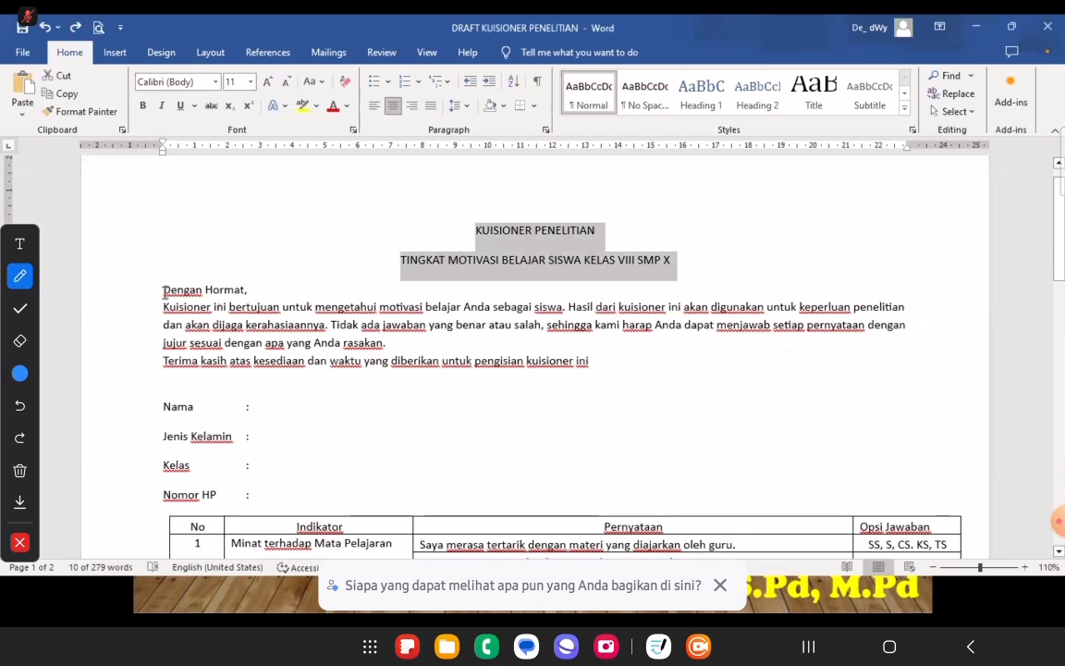
{"action": "left_click_drag", "start_coordinate": [163, 289], "coordinate": [607, 371]}
{"action": "key", "text": "ctrl+c"}
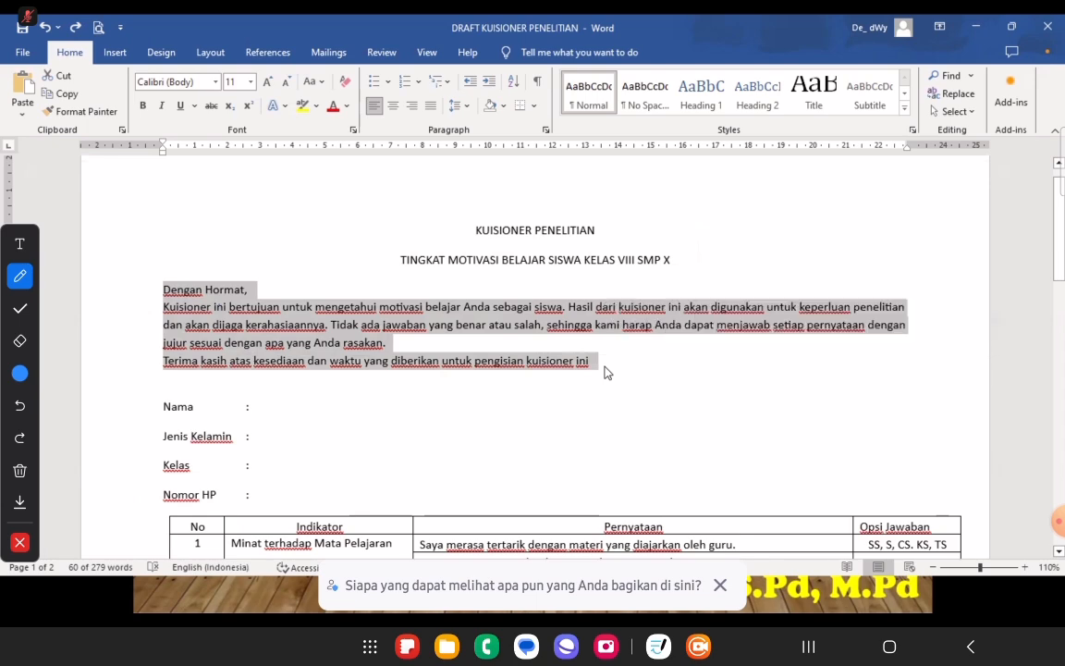
Return to Google Forms and paste the copied introduction on a new line below "Petunjuk Pengisian Kuisioner" in the form description
{"action": "key", "text": "super"}
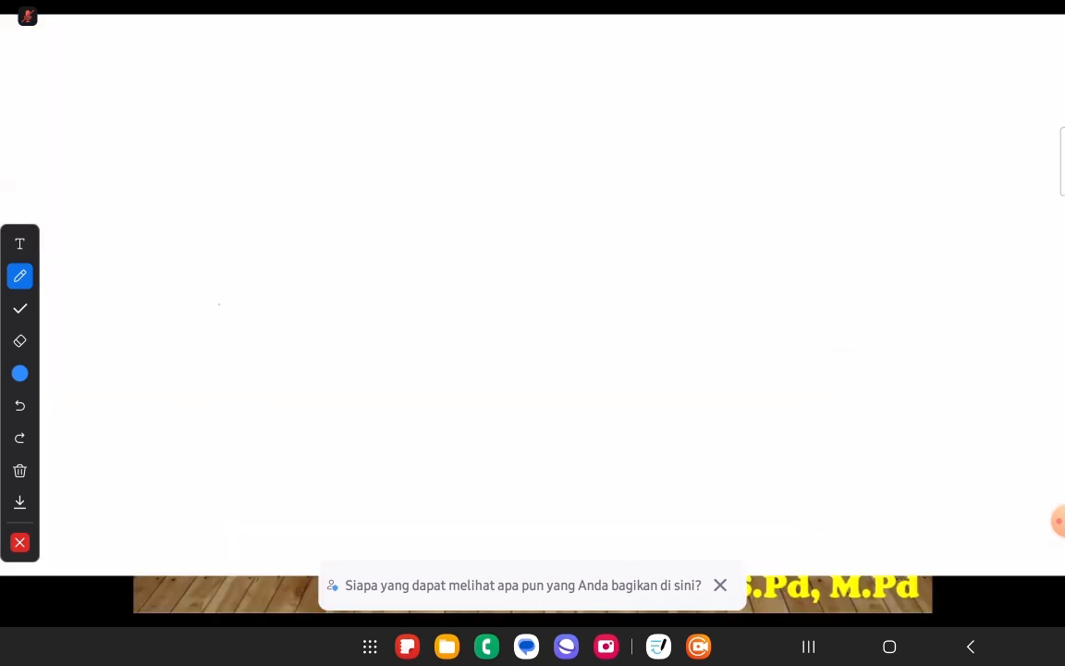
{"action": "key", "text": "super"}
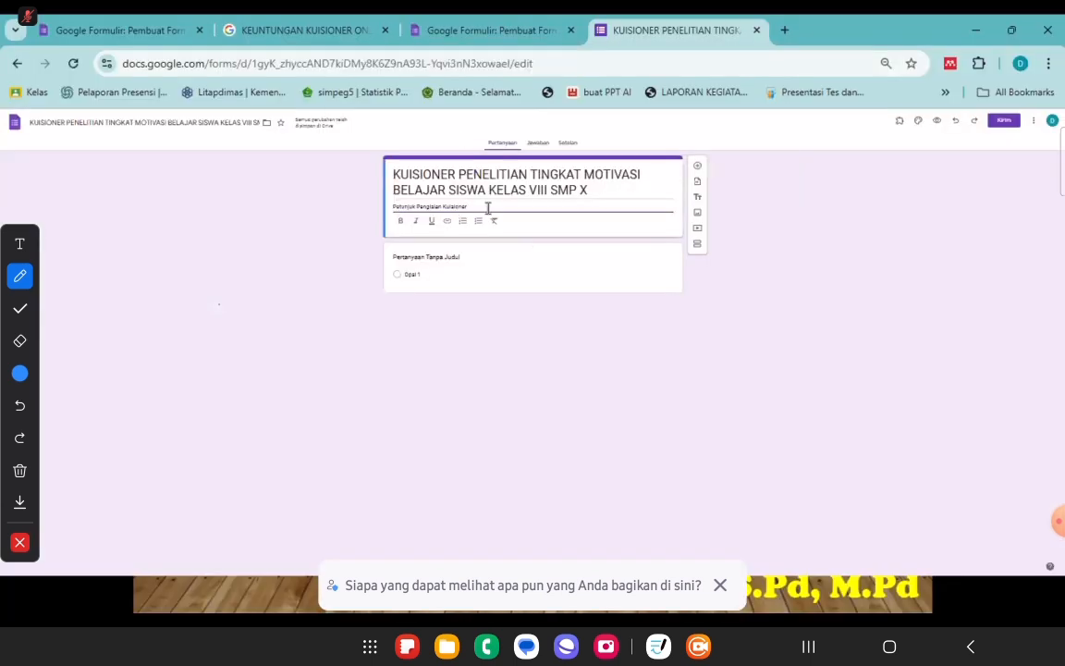
{"action": "key", "text": "Return"}
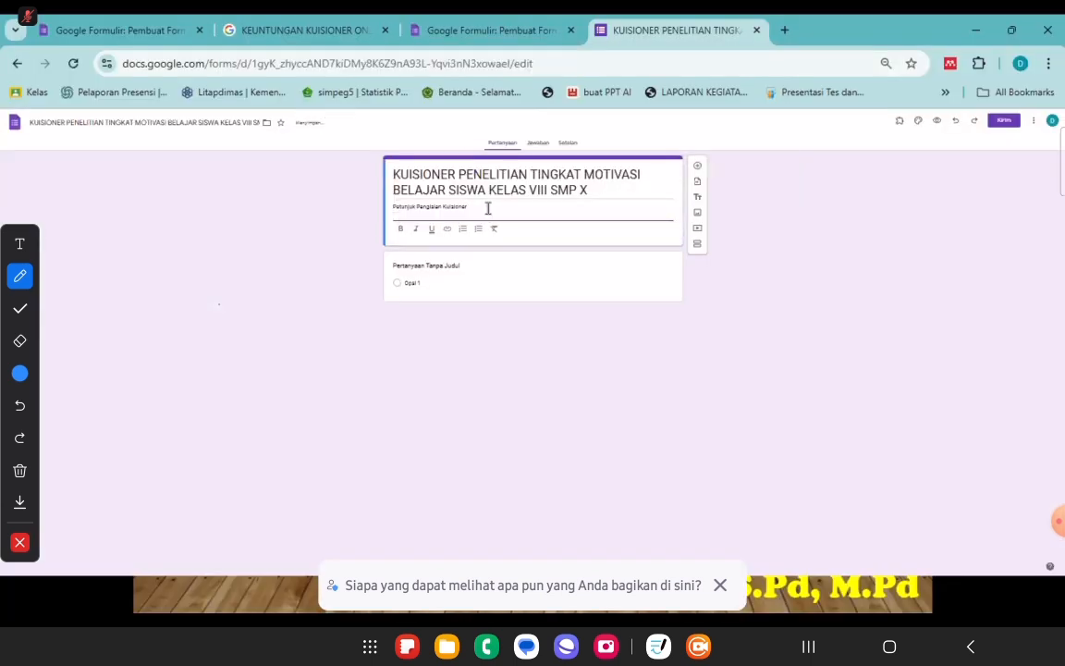
{"action": "key", "text": "ctrl+v"}
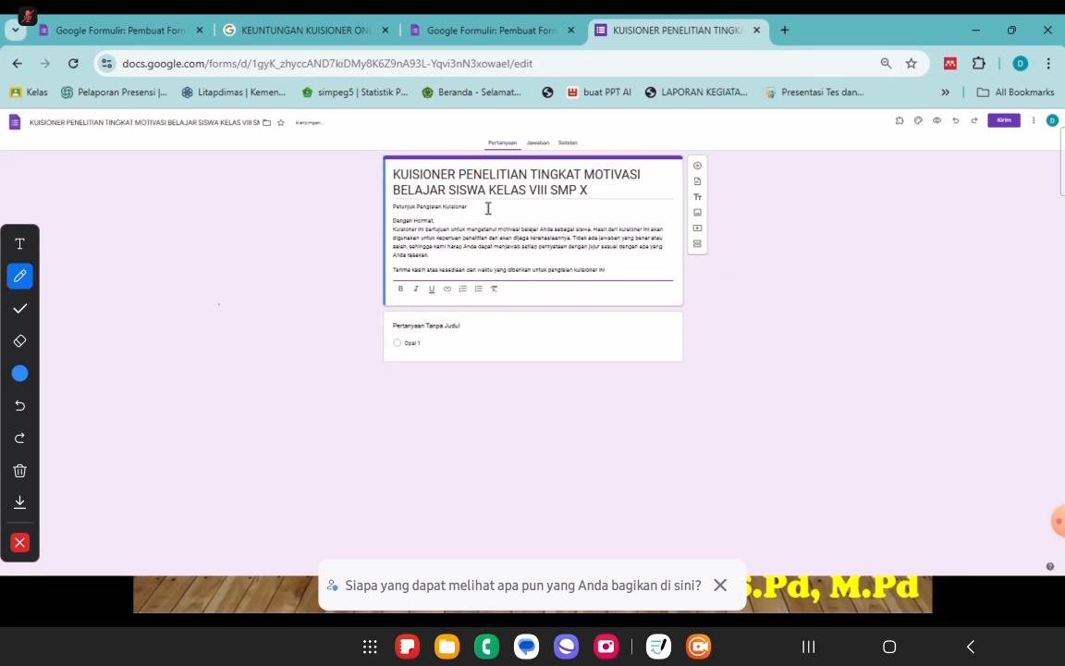
{"action": "left_click", "coordinate": [895, 387]}
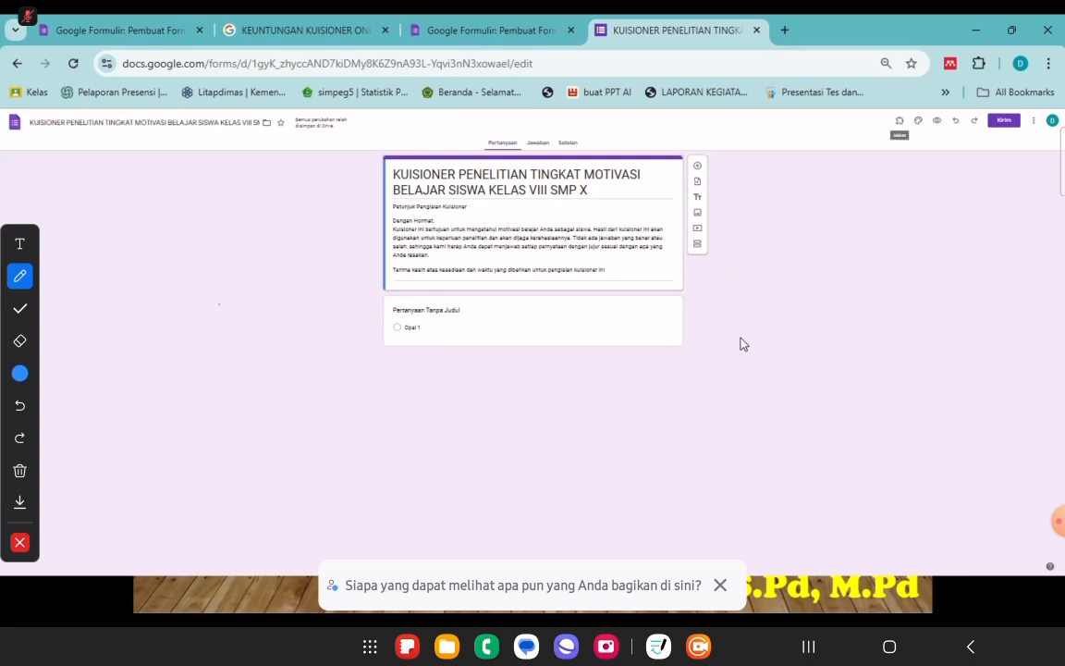
Set the form theme's header text style to Comic Sans MS at size 23
{"action": "left_click", "coordinate": [921, 124]}
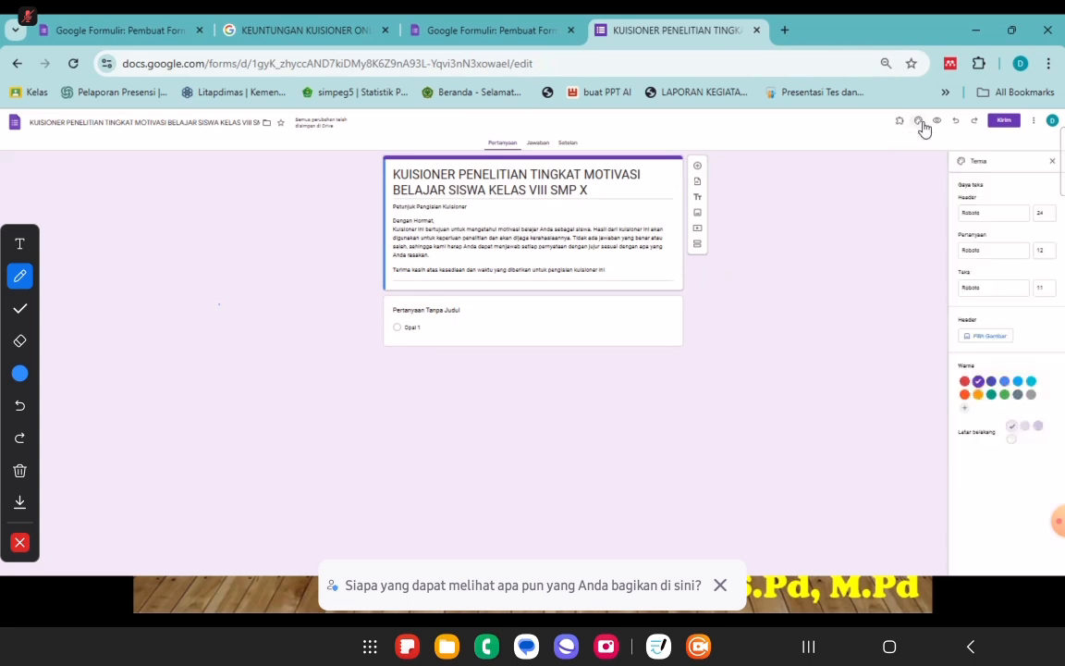
{"action": "left_click", "coordinate": [1017, 213]}
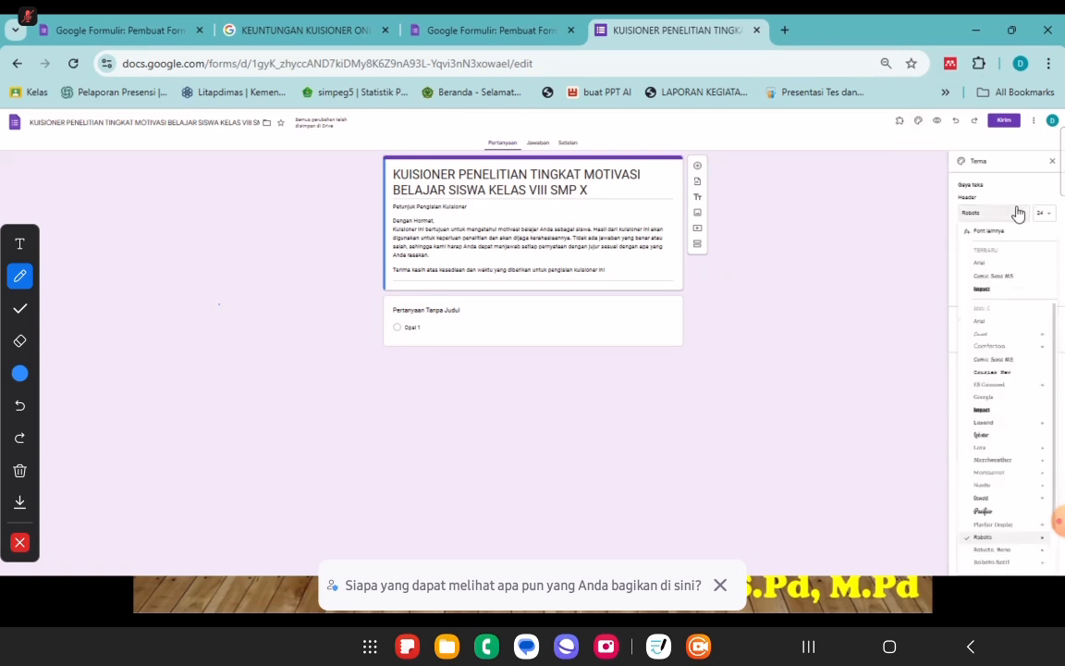
{"action": "left_click", "coordinate": [1008, 277]}
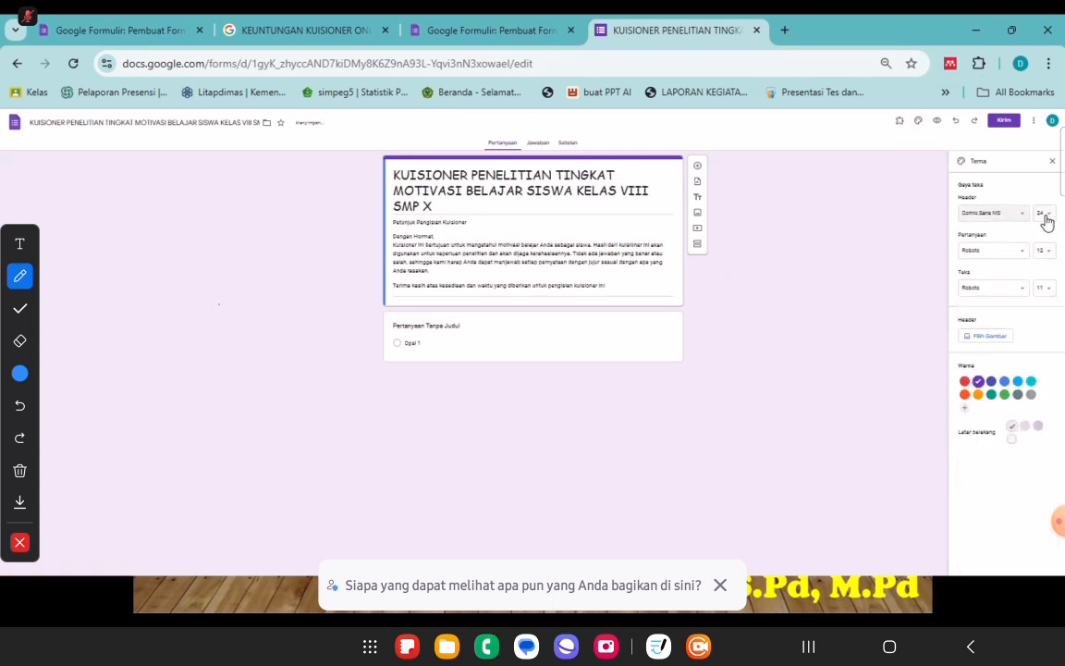
{"action": "left_click", "coordinate": [1042, 212]}
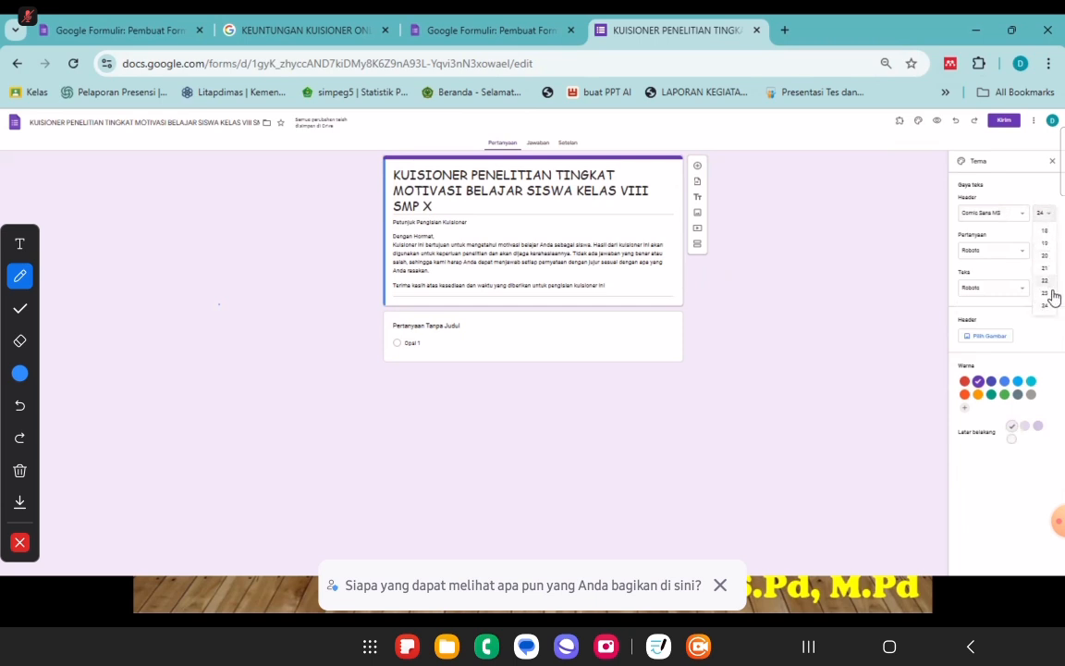
{"action": "left_click", "coordinate": [1046, 296]}
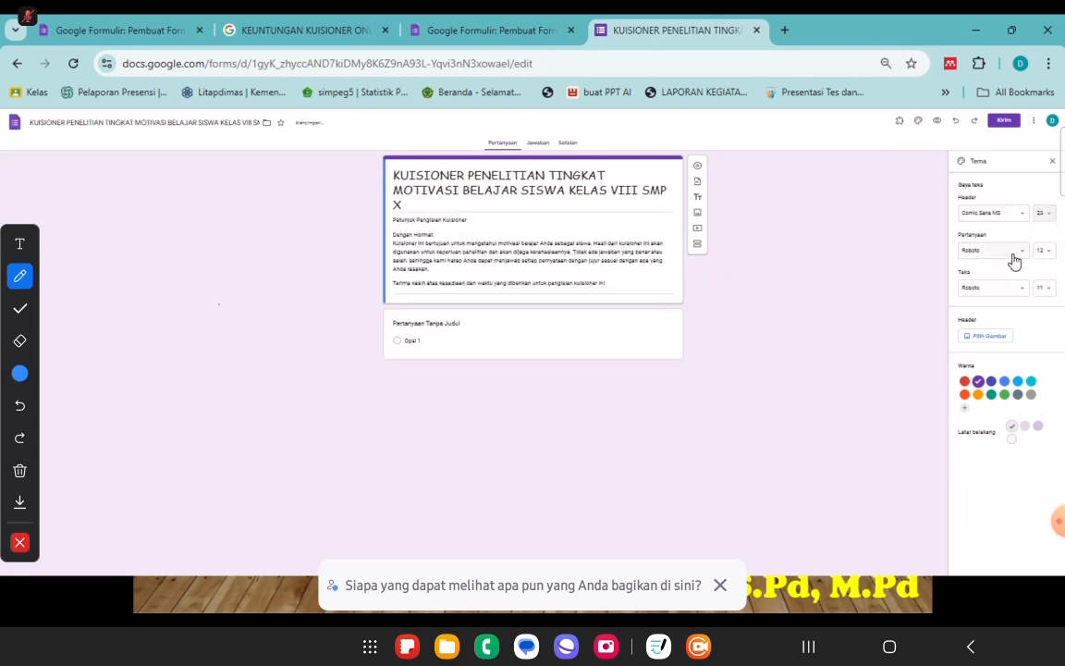
Change the font of the theme's question text to Impact
{"action": "left_click", "coordinate": [1006, 257]}
{"action": "scroll", "coordinate": [1022, 355], "scroll_direction": "up", "scroll_amount": 1}
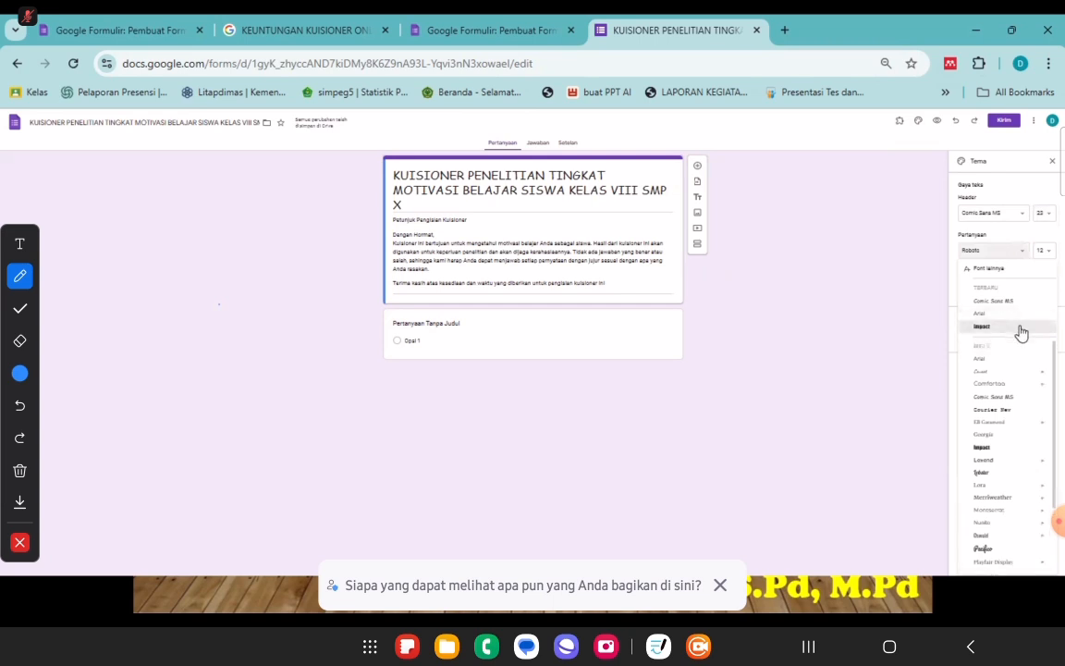
{"action": "left_click", "coordinate": [1022, 328]}
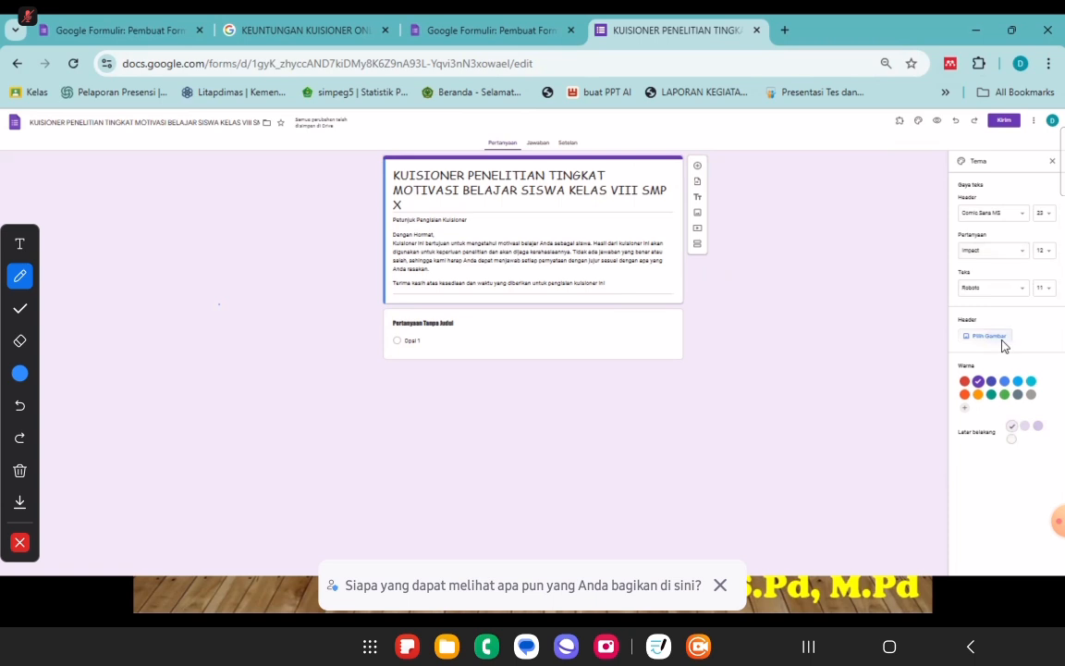
Add the multicoloured yarn picture from the Kantor dan Sekolah category as the form's header image
{"action": "left_click", "coordinate": [987, 335]}
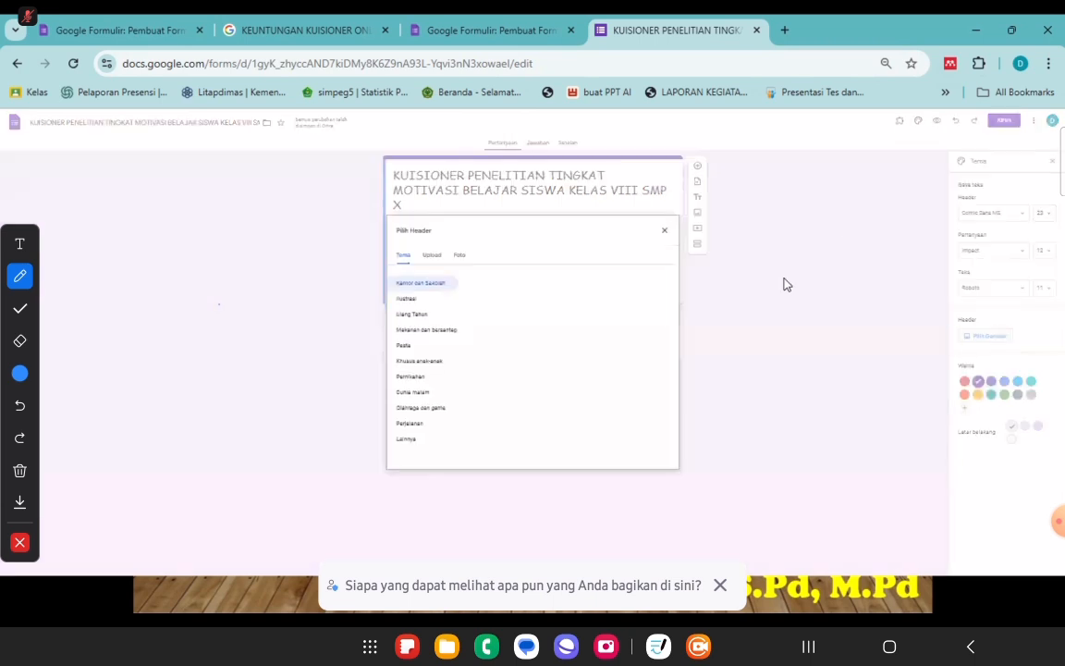
{"action": "left_click", "coordinate": [664, 231]}
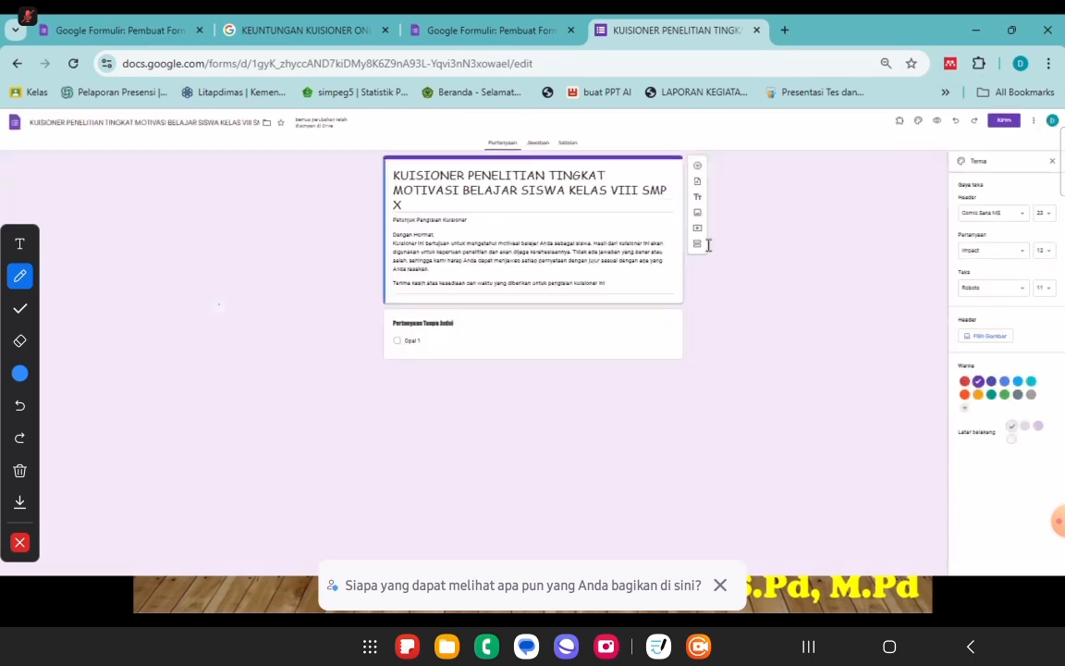
{"action": "left_click", "coordinate": [998, 338]}
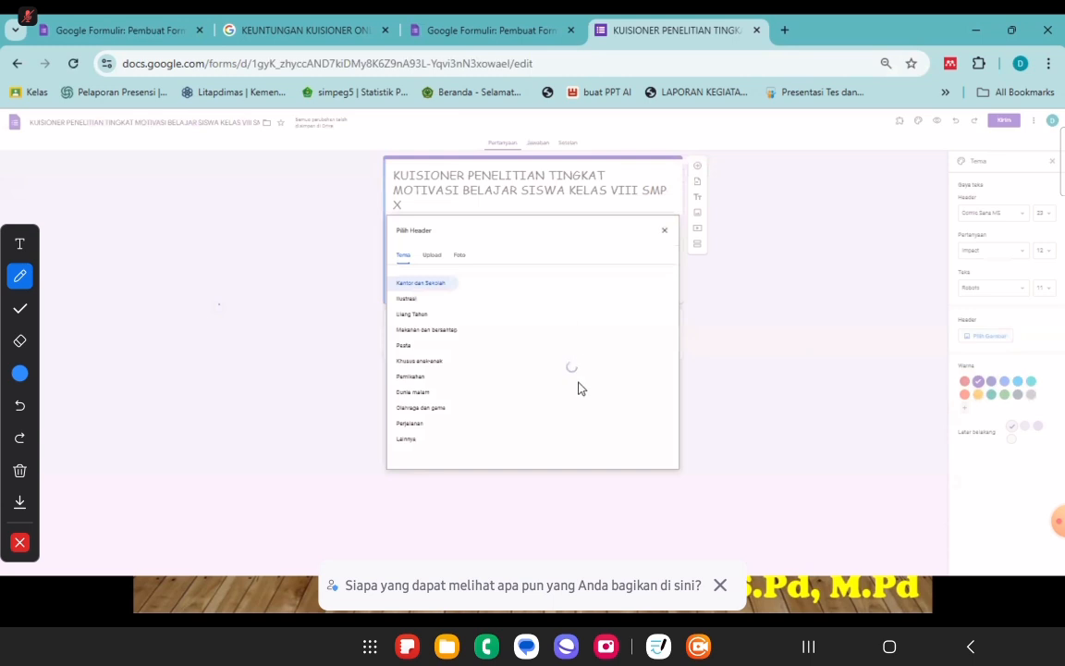
{"action": "scroll", "coordinate": [567, 432], "scroll_direction": "down", "scroll_amount": 3}
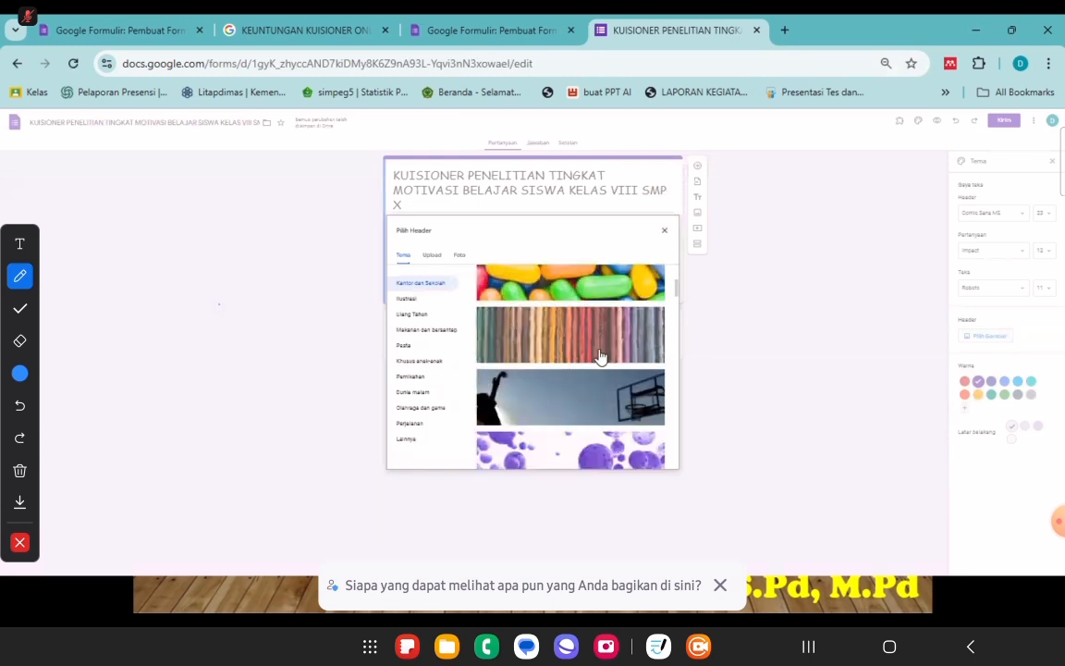
{"action": "left_click", "coordinate": [599, 355]}
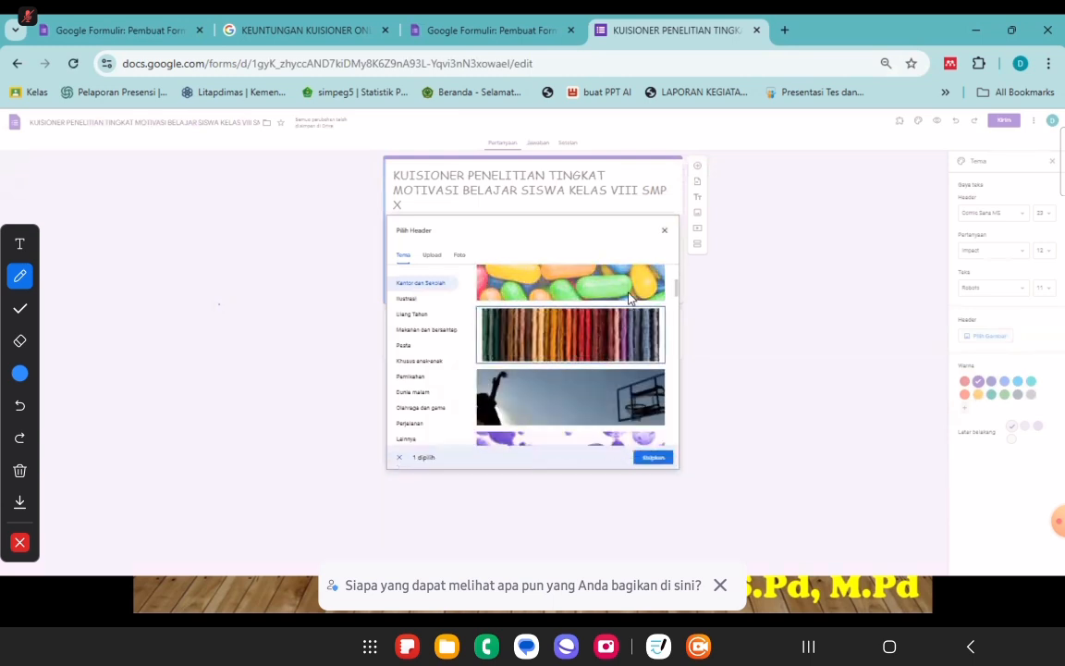
{"action": "left_click", "coordinate": [658, 459]}
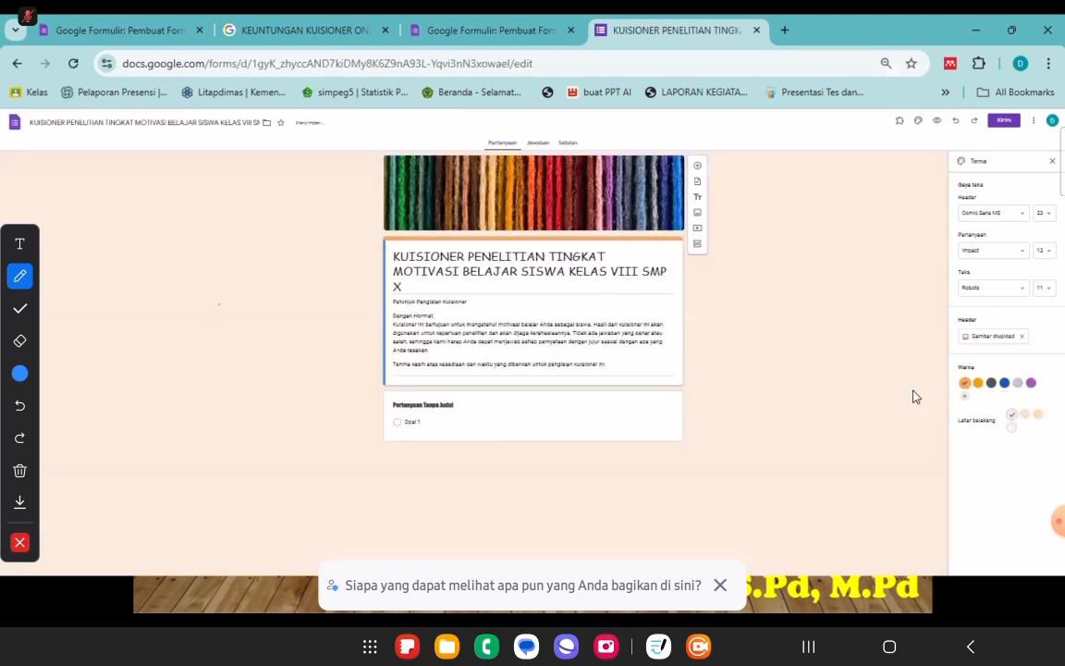
Try preset and custom blues for the theme, keep the amber-orange preset with its darkest background tint, and close the theme settings
{"action": "left_click", "coordinate": [1005, 383]}
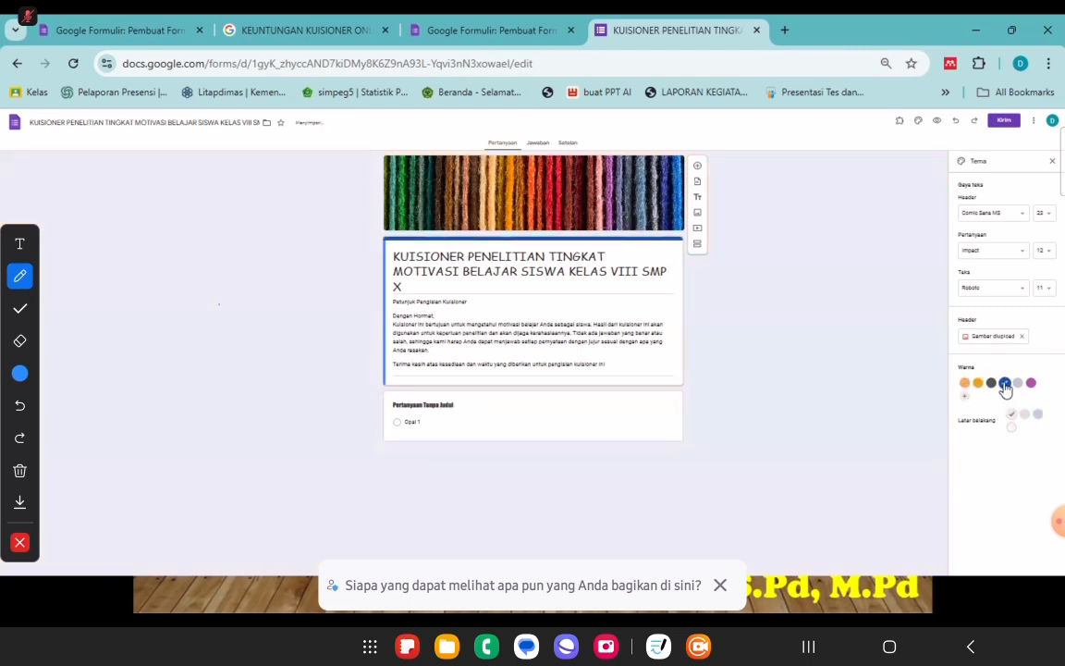
{"action": "left_click", "coordinate": [978, 384]}
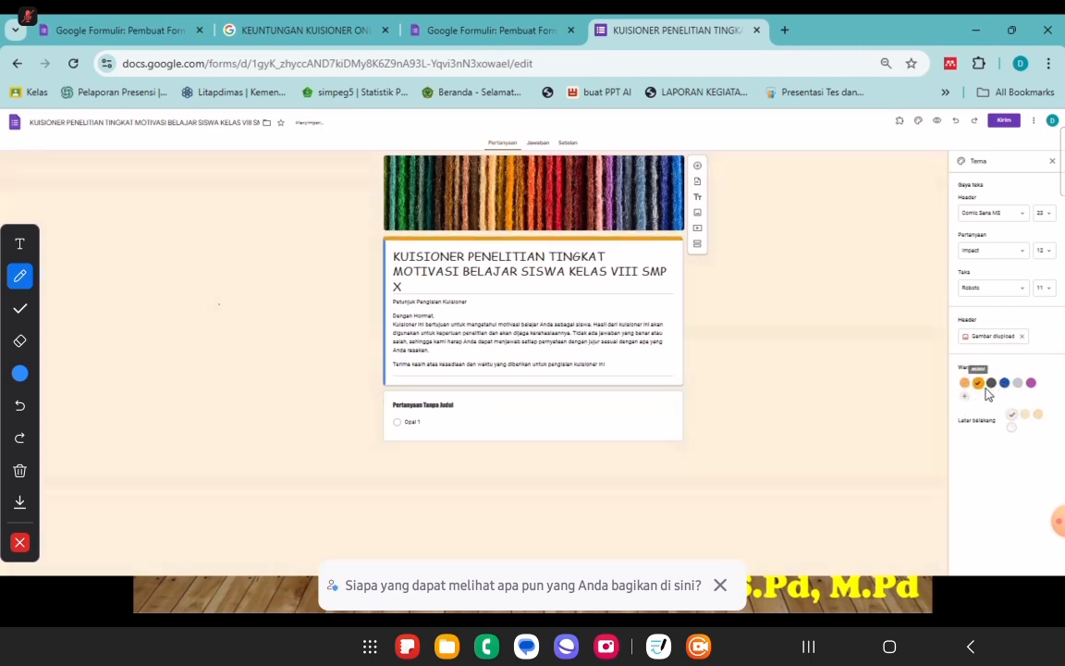
{"action": "left_click", "coordinate": [964, 396]}
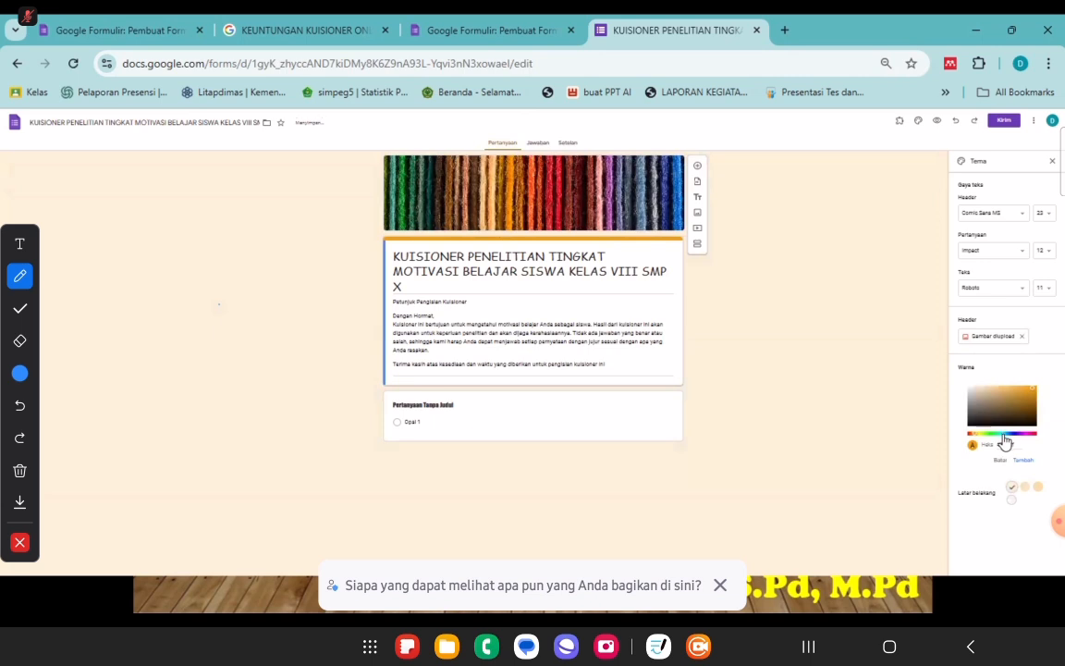
{"action": "left_click", "coordinate": [1010, 434]}
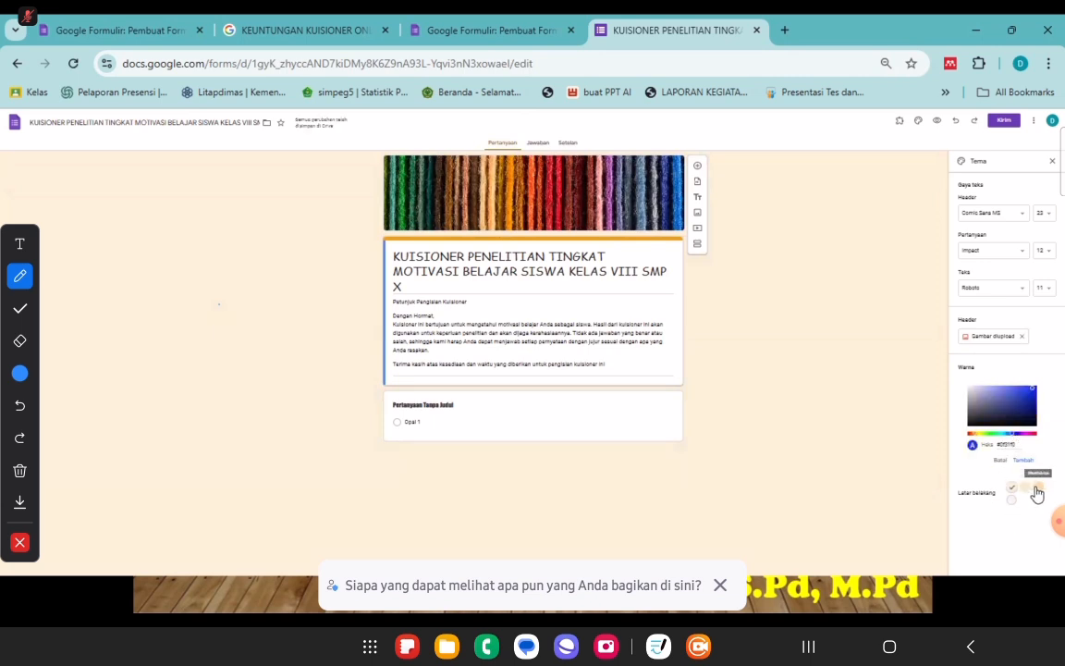
{"action": "left_click", "coordinate": [1037, 490]}
{"action": "left_click", "coordinate": [1026, 409]}
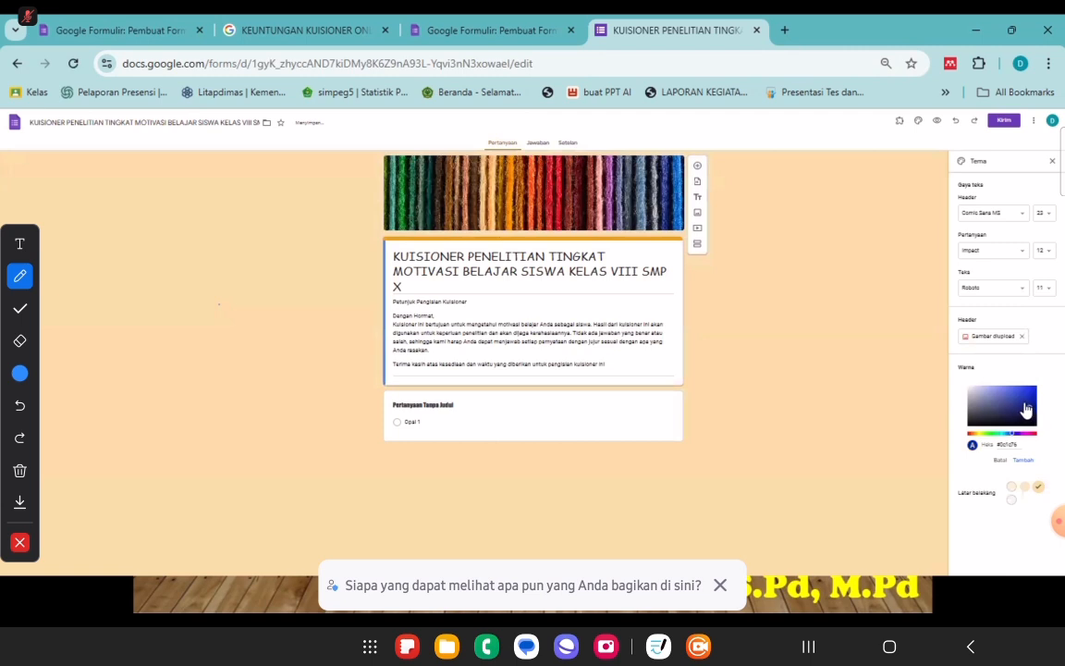
{"action": "left_click", "coordinate": [1052, 160]}
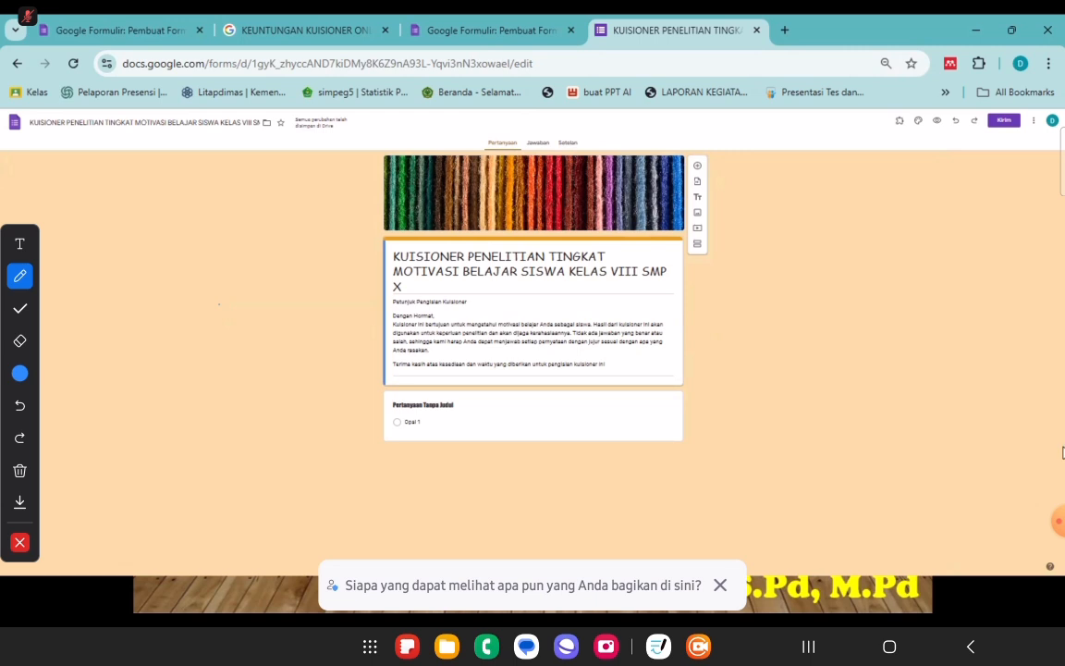
Replace the title of the untitled first question with "Nama"
{"action": "scroll", "coordinate": [1053, 452], "scroll_direction": "up", "scroll_amount": 3}
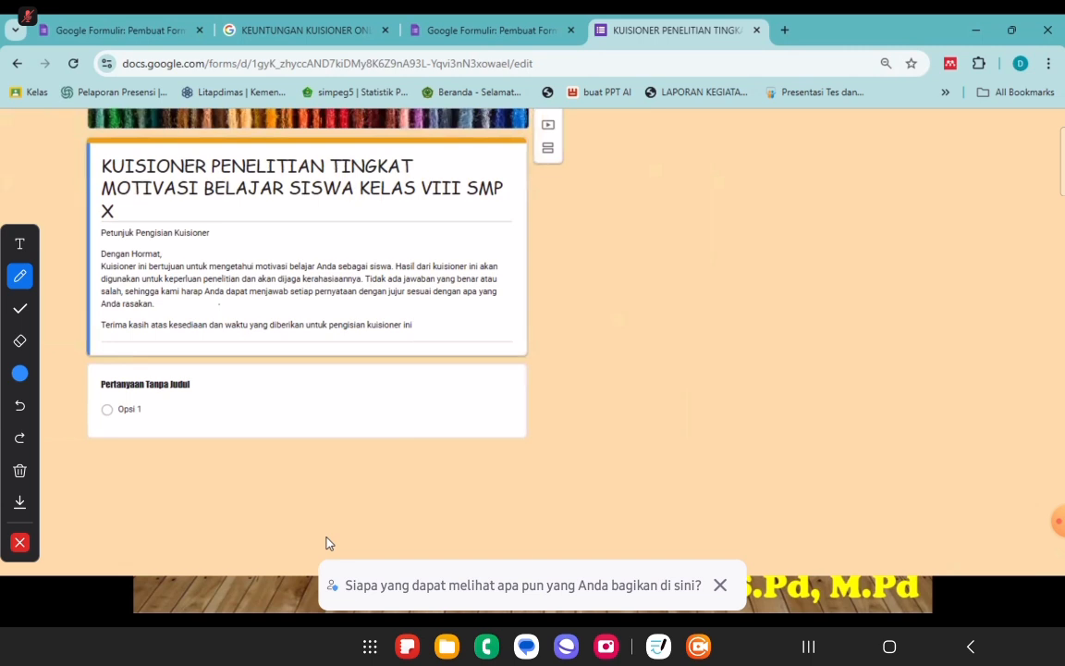
{"action": "left_click", "coordinate": [185, 384]}
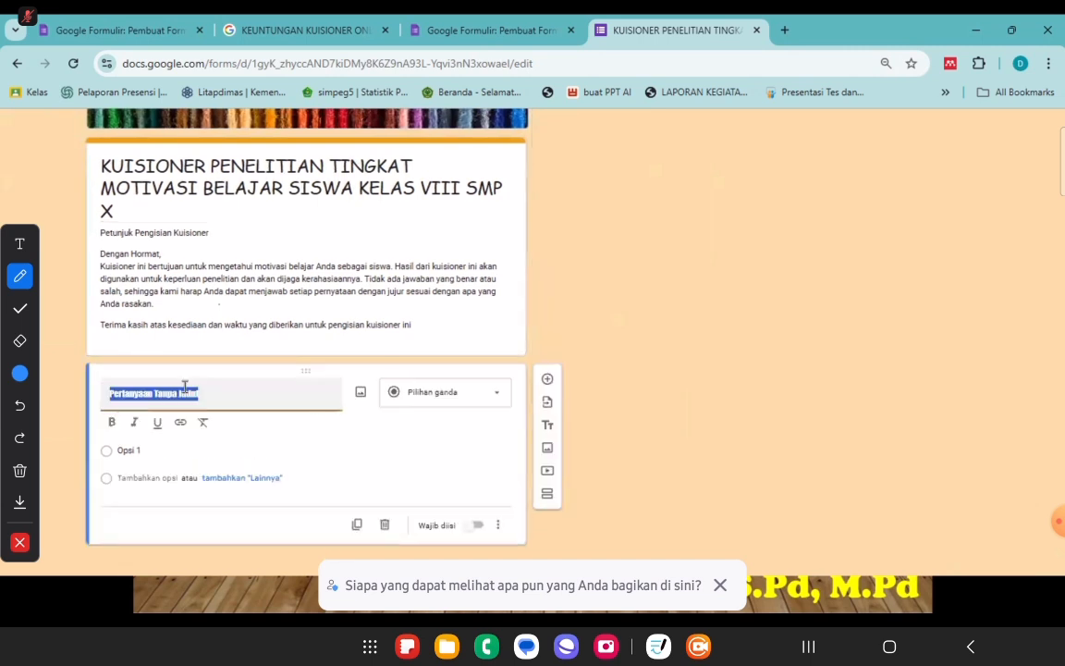
{"action": "left_click", "coordinate": [267, 401]}
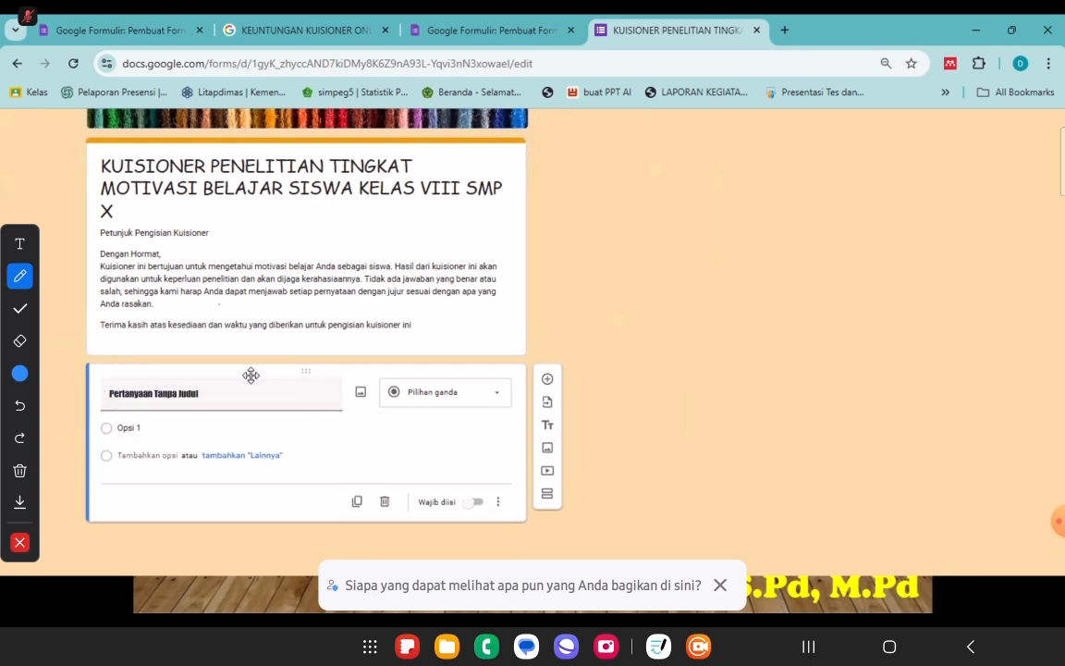
{"action": "left_click", "coordinate": [183, 393]}
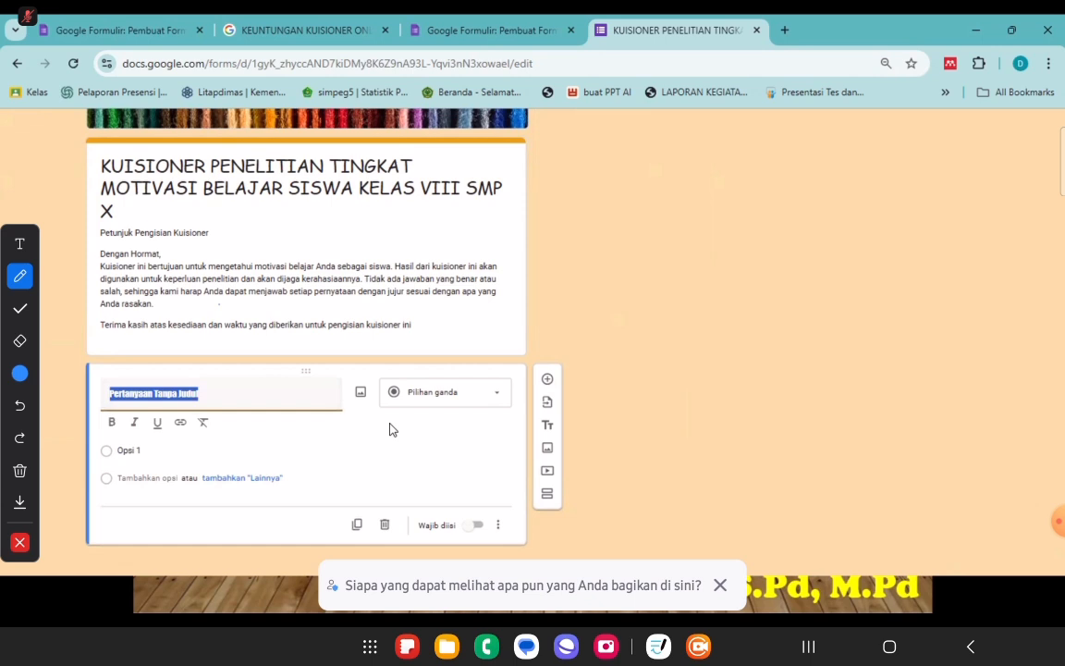
{"action": "type", "text": "Nama"}
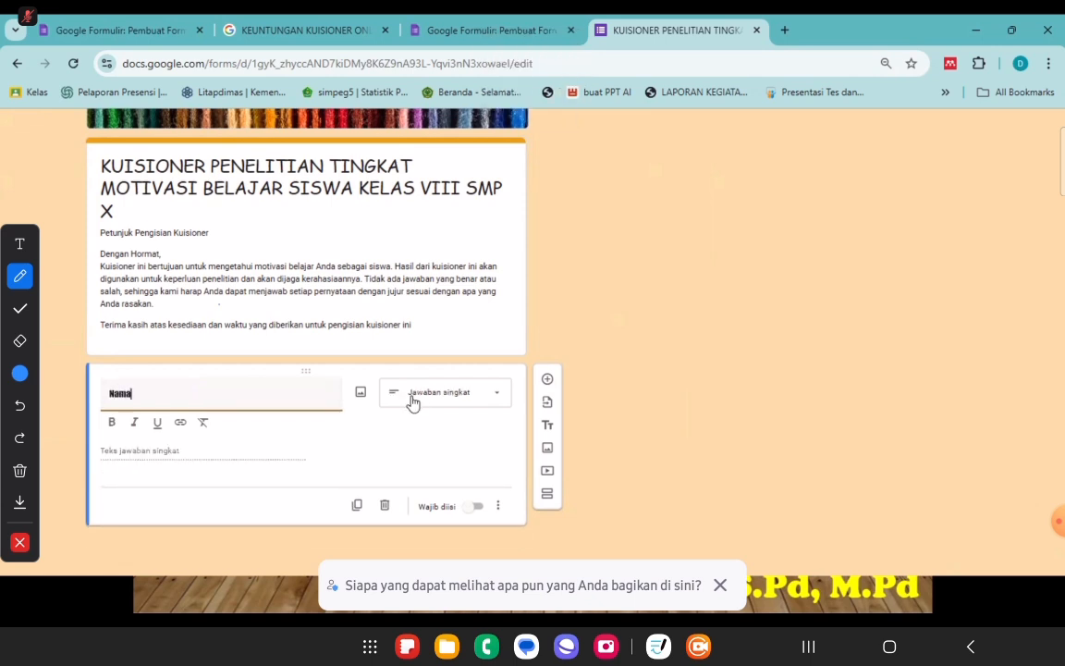
Try the Paragraf and Upload file answer types on the Nama question, cancel the upload type, and return to Jawaban singkat
{"action": "left_click", "coordinate": [414, 397]}
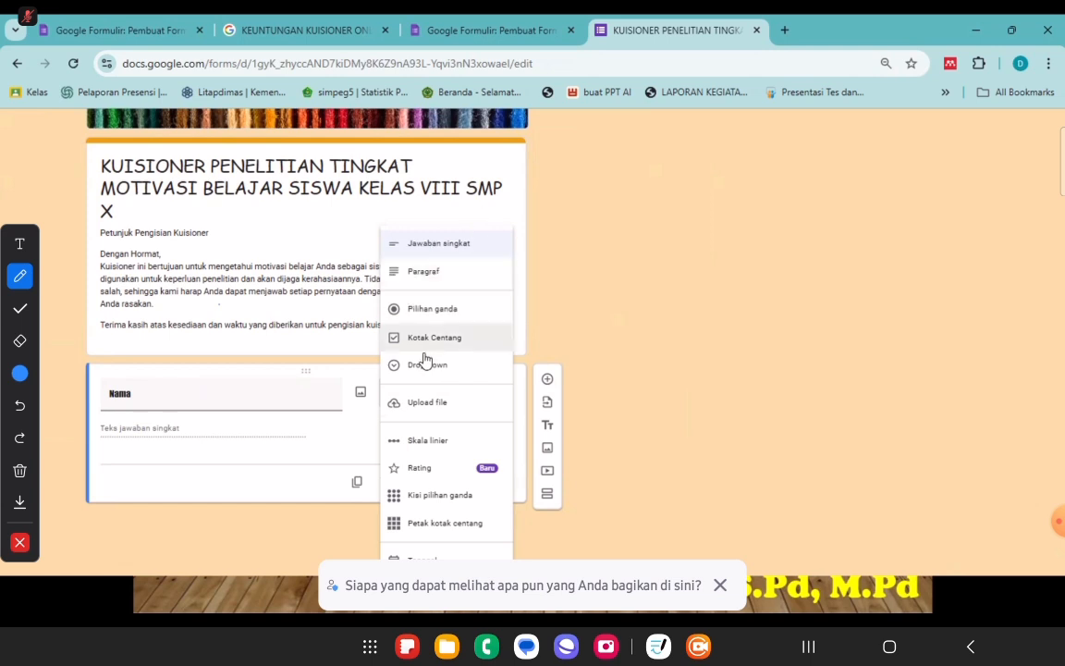
{"action": "left_click", "coordinate": [413, 277]}
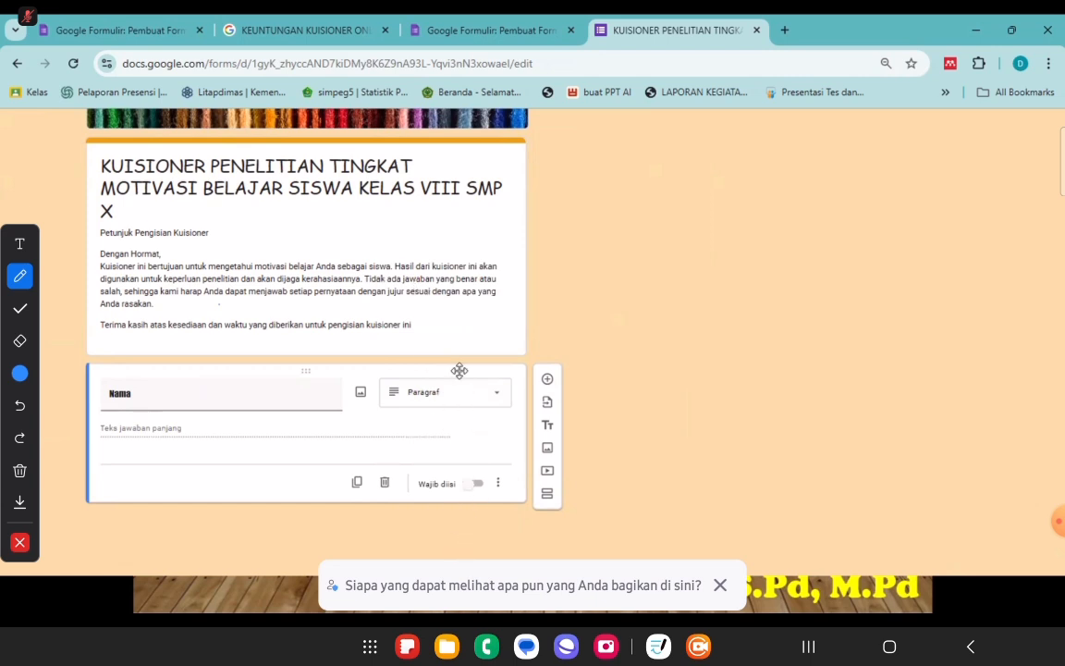
{"action": "left_click", "coordinate": [461, 400]}
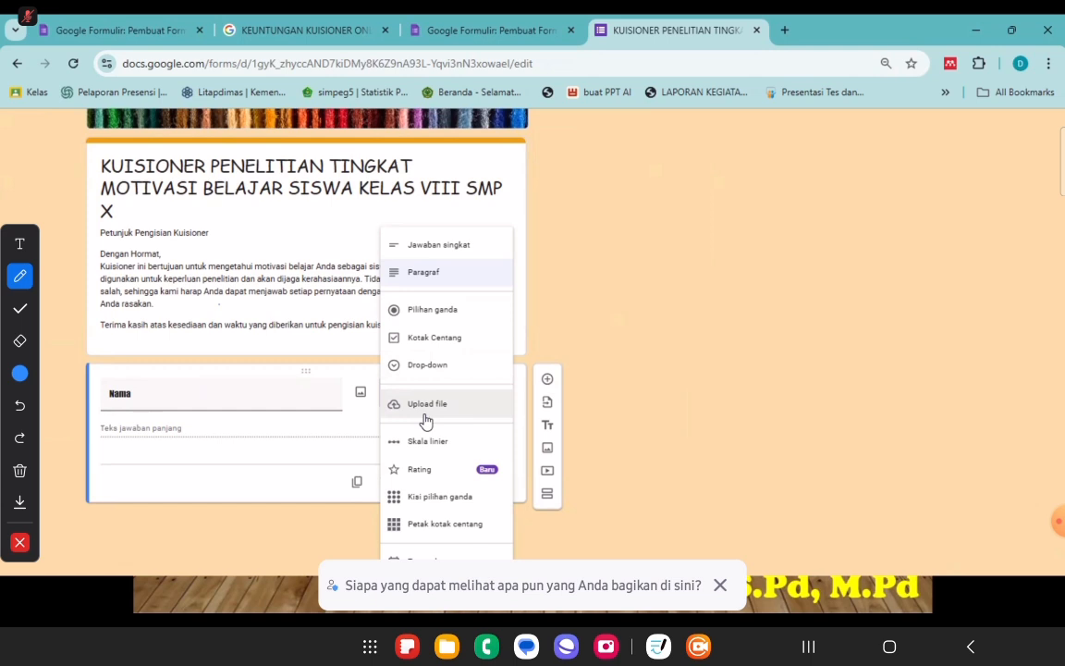
{"action": "left_click", "coordinate": [426, 418]}
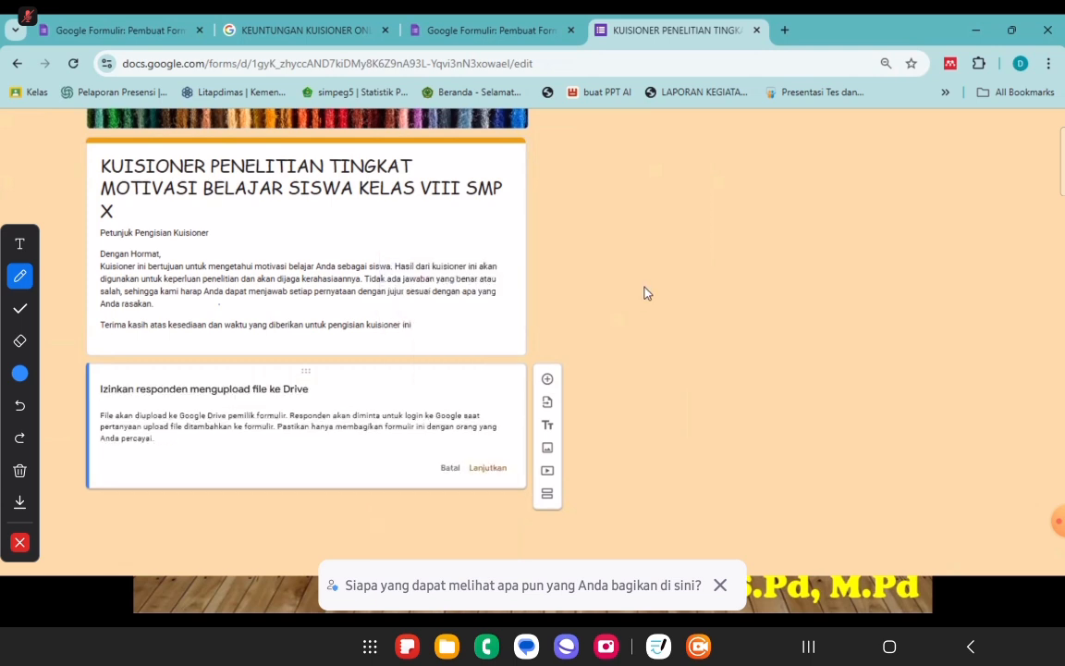
{"action": "left_click", "coordinate": [456, 473]}
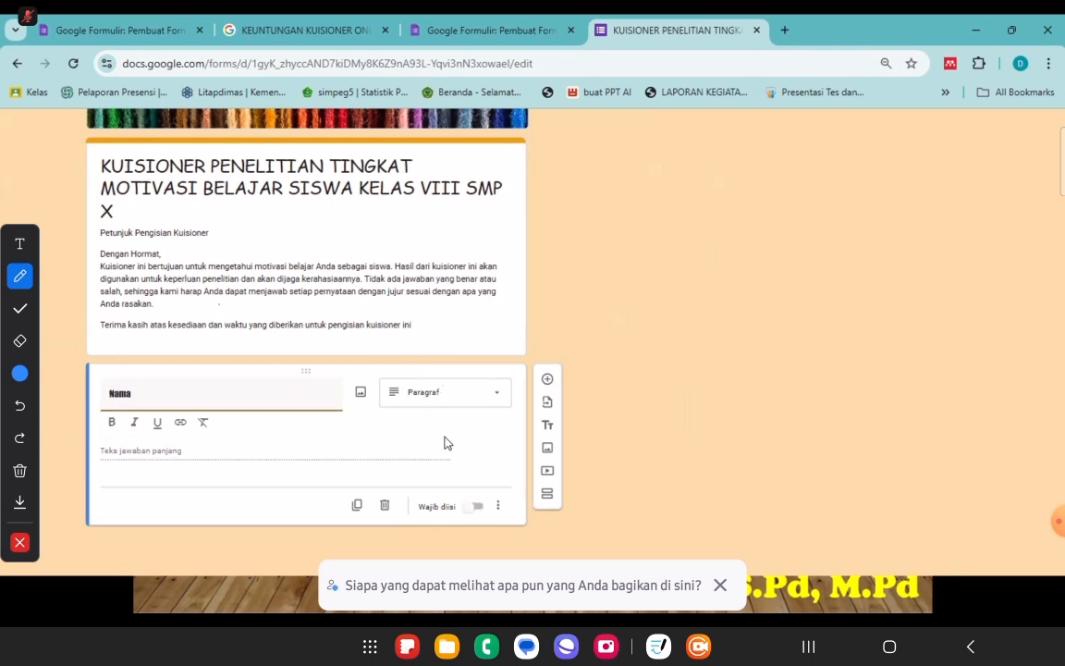
{"action": "left_click", "coordinate": [455, 332]}
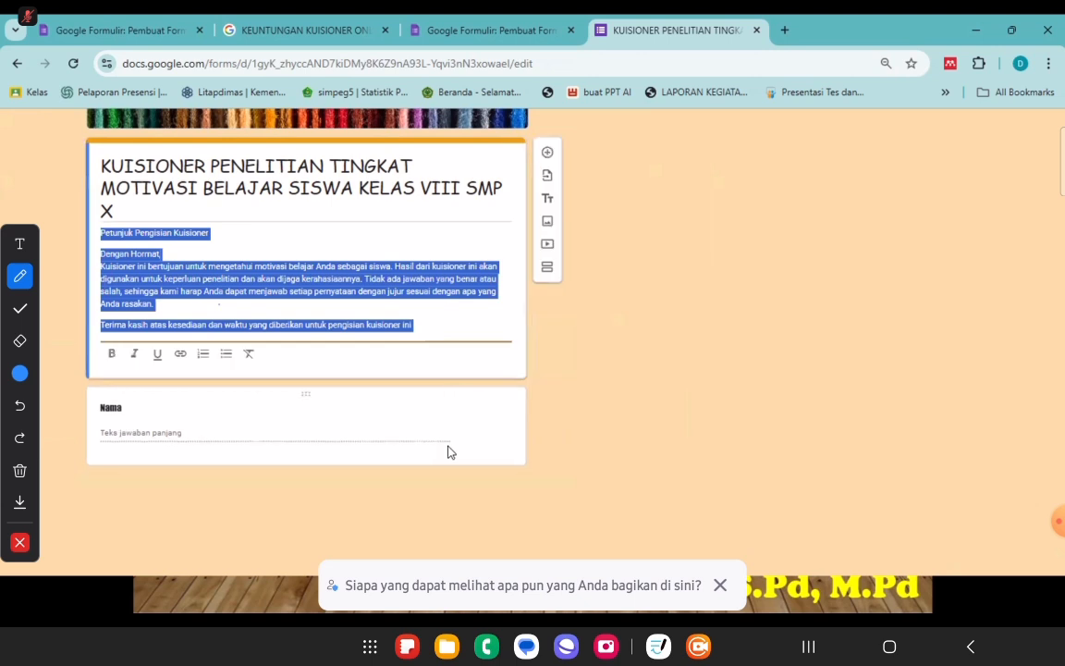
{"action": "left_click", "coordinate": [437, 393]}
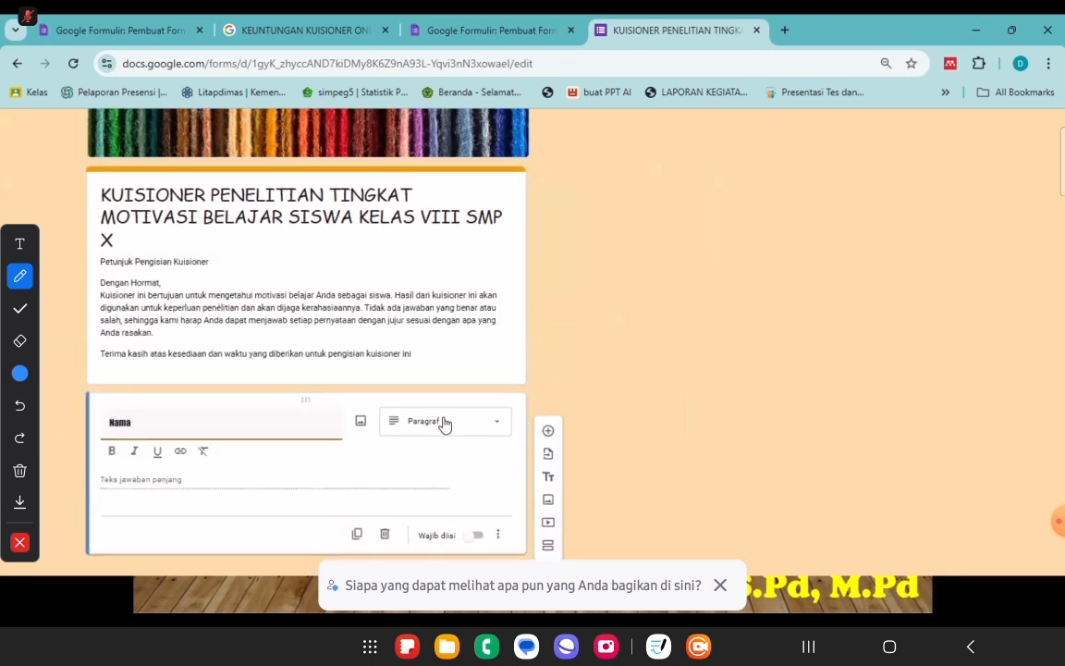
{"action": "left_click", "coordinate": [445, 424]}
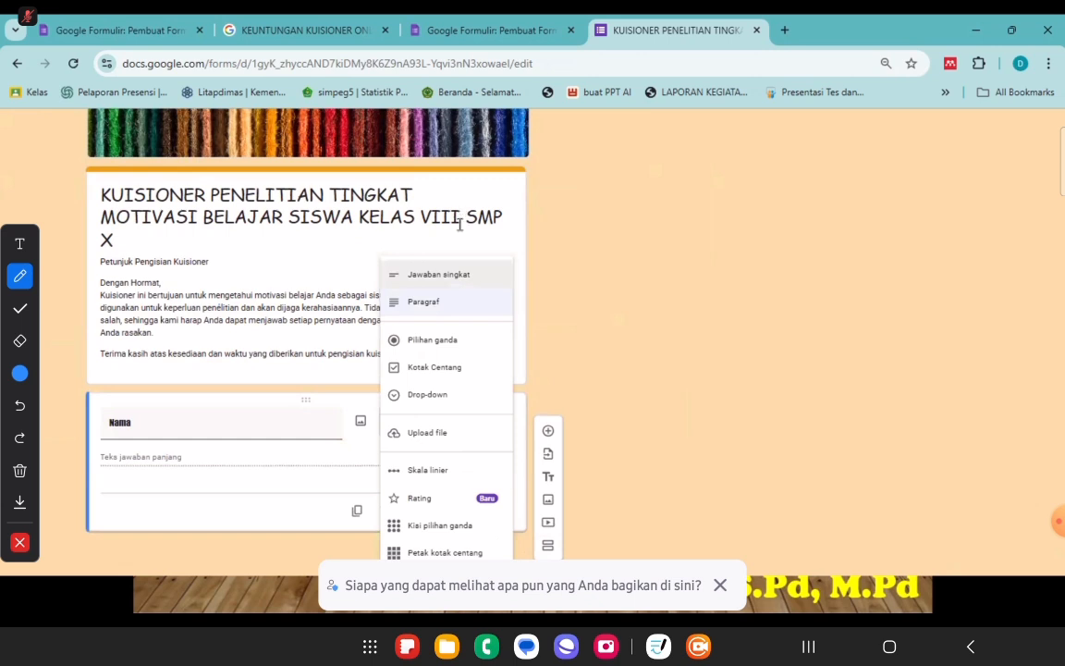
{"action": "left_click", "coordinate": [454, 281]}
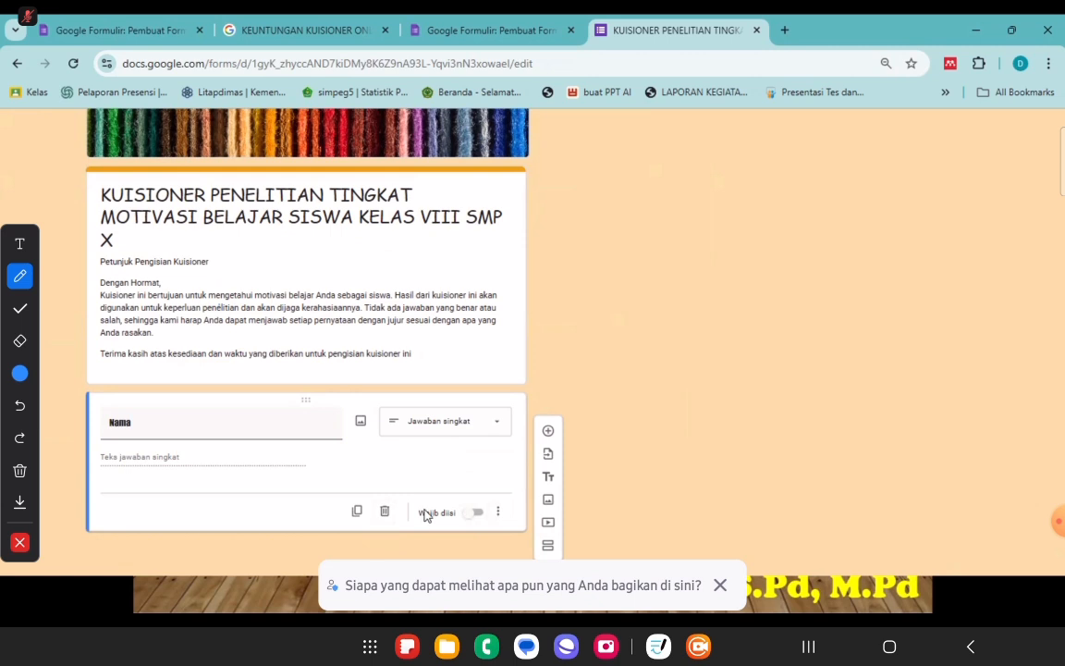
Make the Nama question required
{"action": "left_click", "coordinate": [480, 515]}
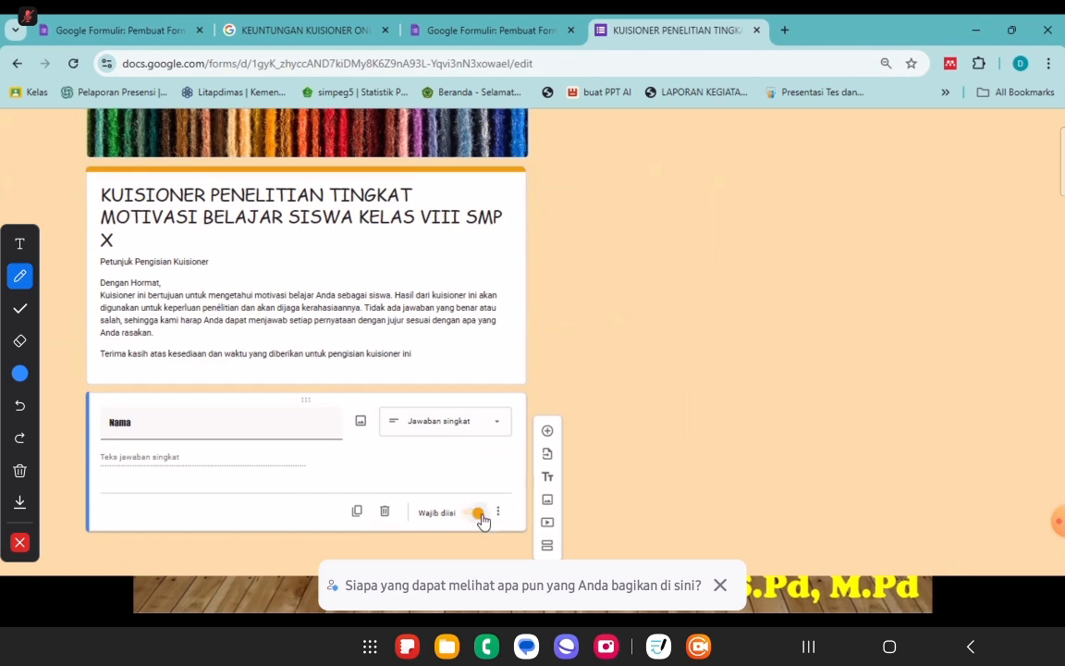
{"action": "left_click", "coordinate": [473, 516]}
{"action": "left_click", "coordinate": [486, 515]}
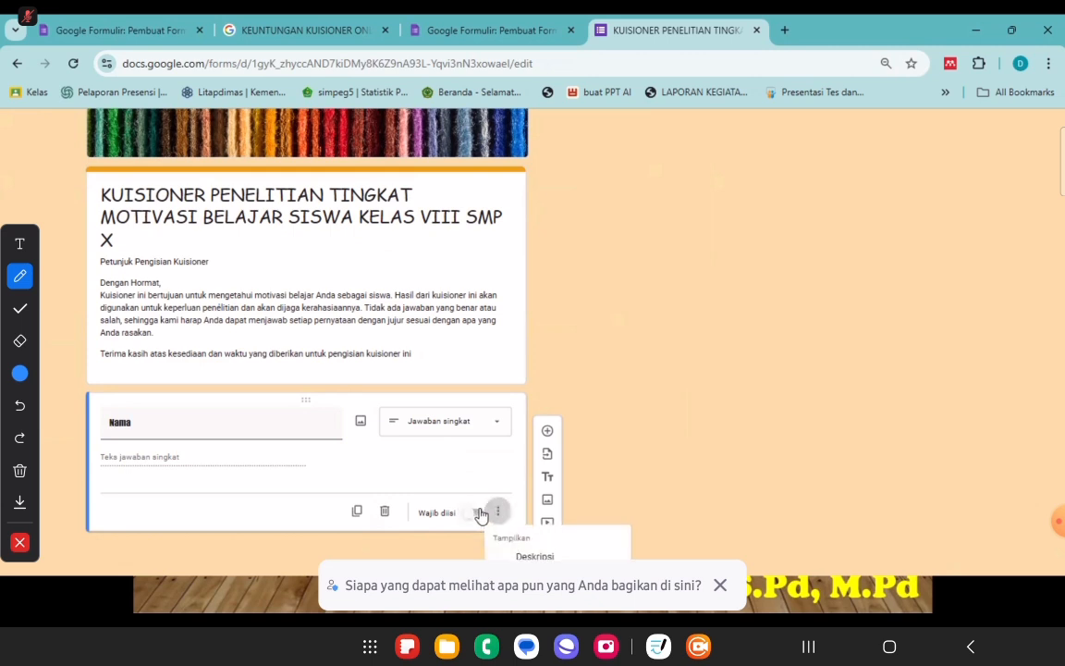
{"action": "left_click", "coordinate": [478, 515]}
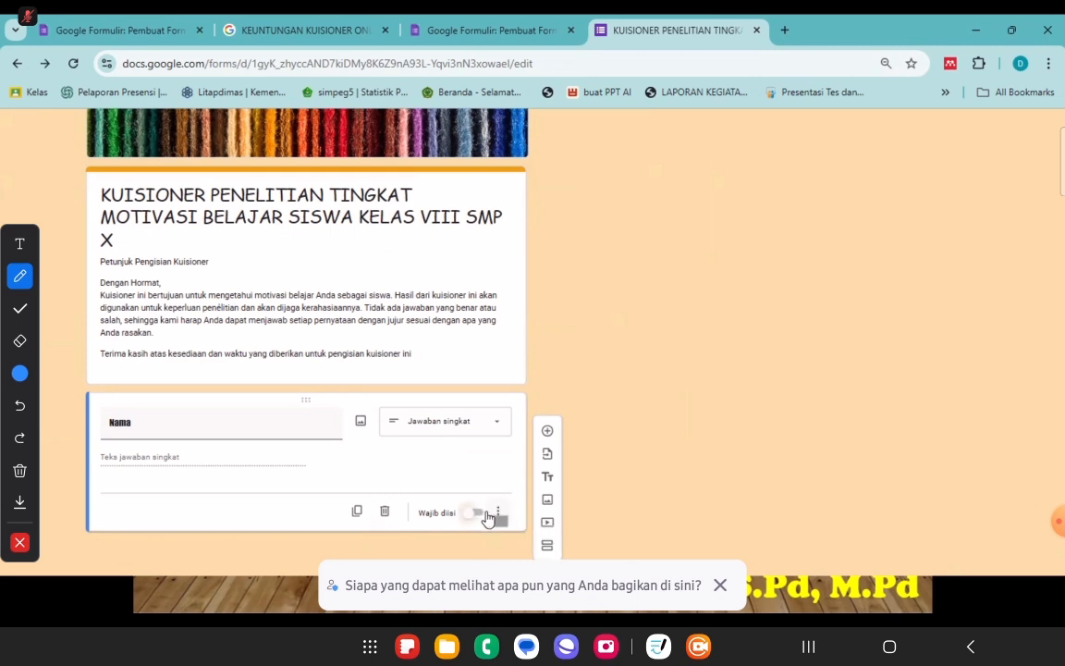
{"action": "left_click", "coordinate": [478, 514]}
Add a question titled "Kelas" below Nama with the Pilihan ganda answer type
{"action": "left_click", "coordinate": [546, 433]}
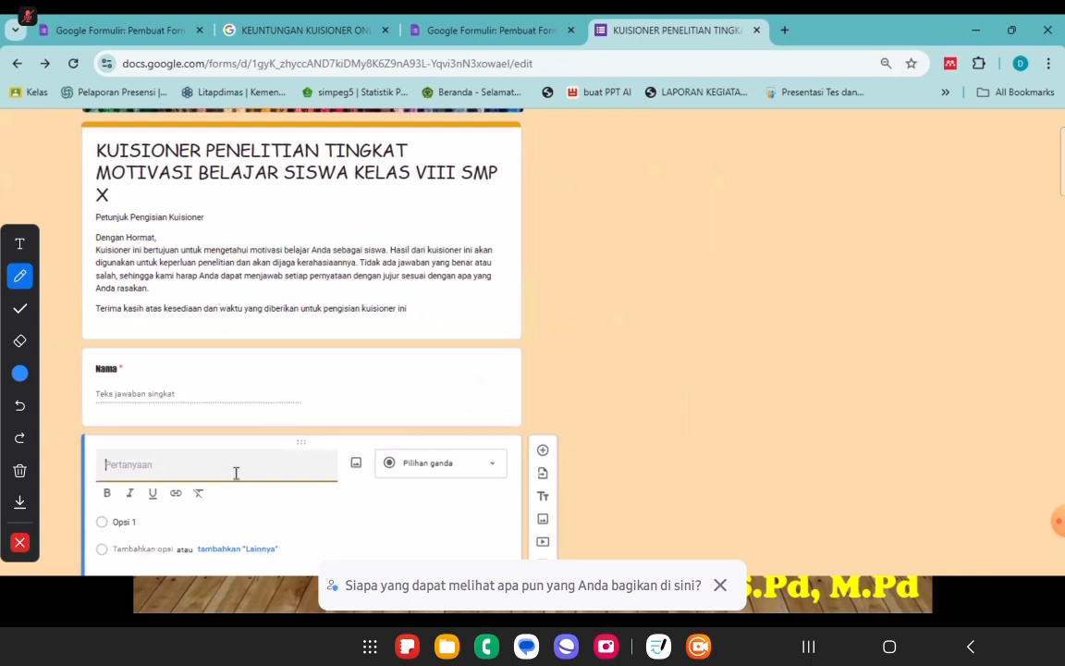
{"action": "type", "text": "Kelas"}
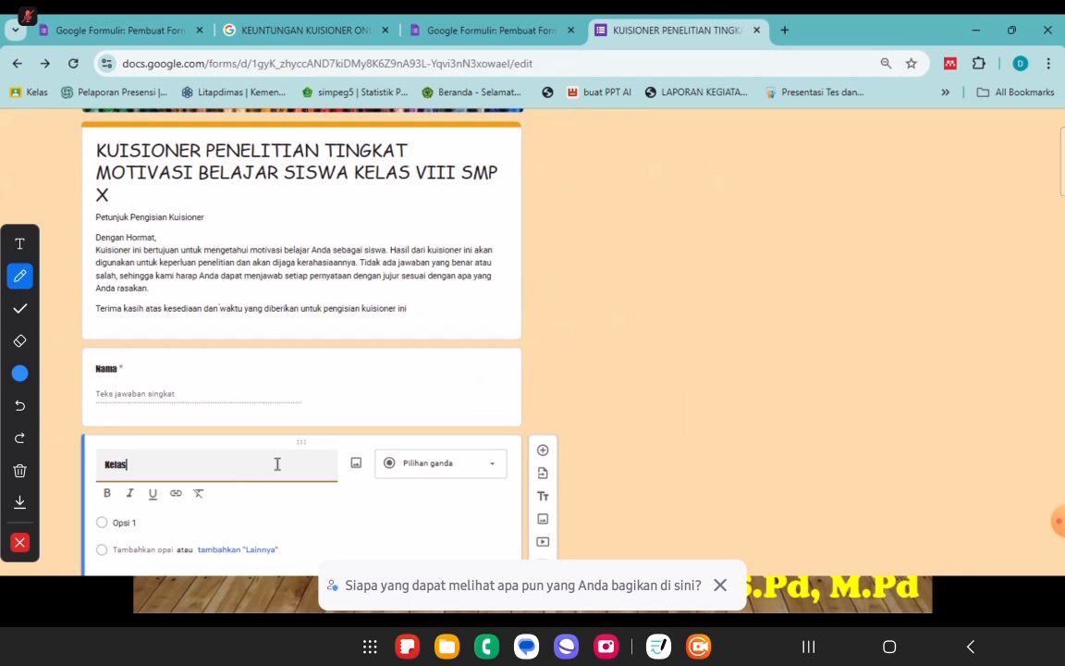
{"action": "scroll", "coordinate": [415, 463], "scroll_direction": "down", "scroll_amount": 2}
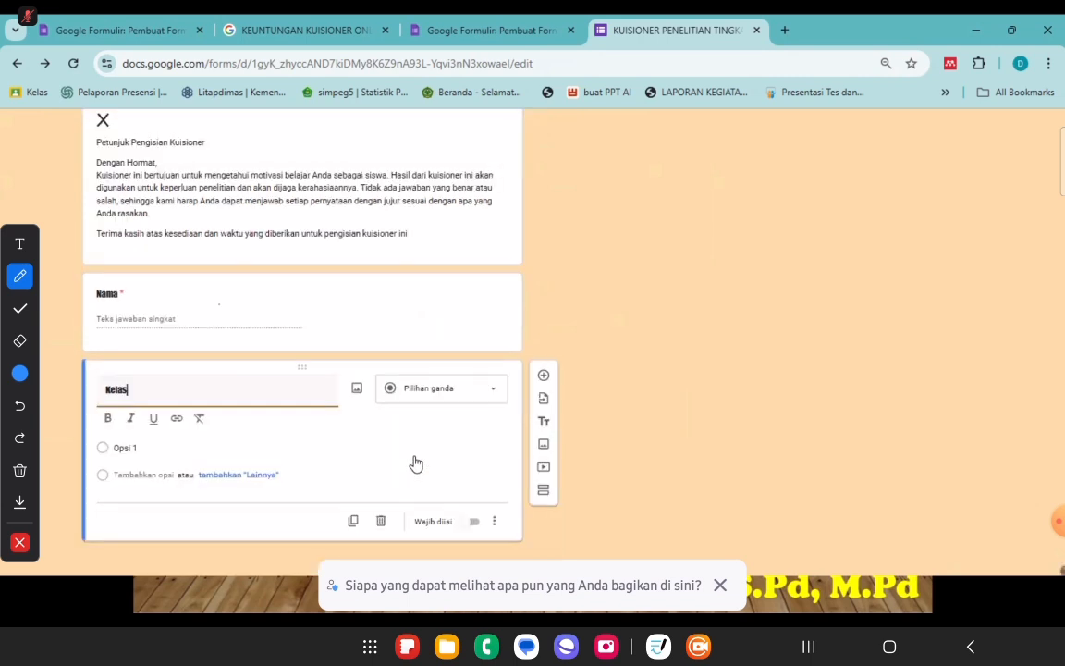
{"action": "left_click", "coordinate": [440, 399]}
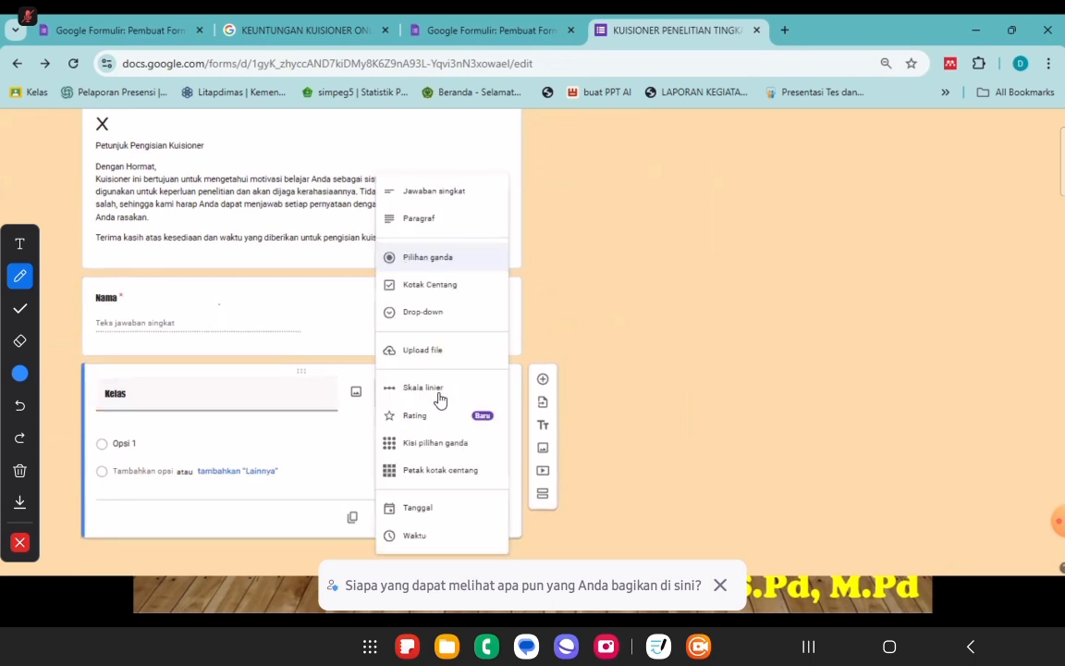
{"action": "left_click", "coordinate": [482, 258]}
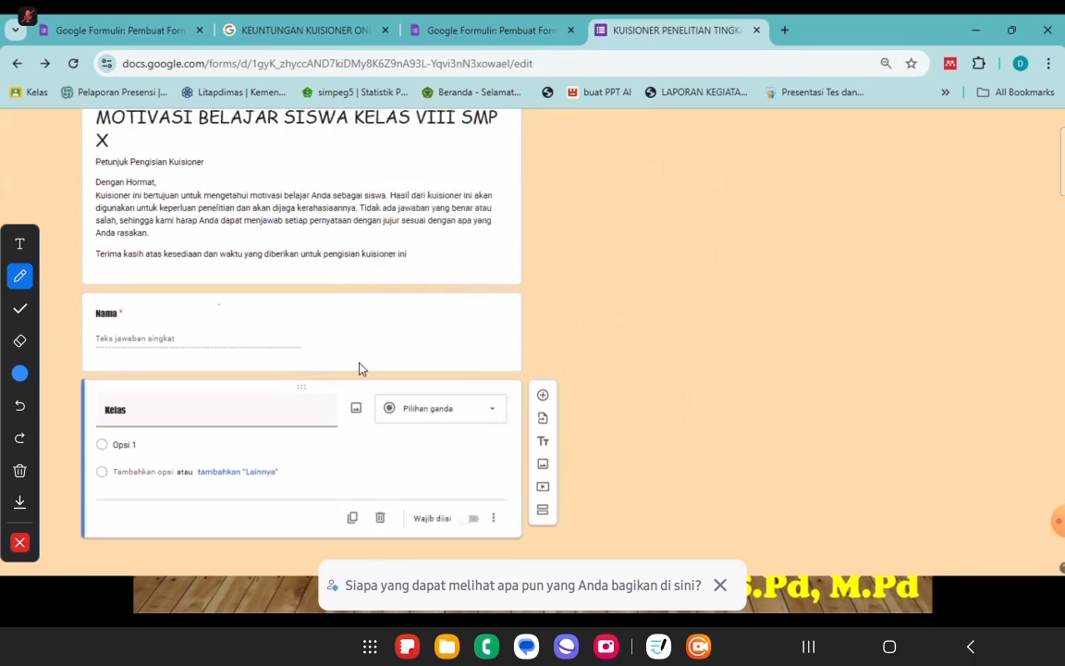
Give the Kelas question the options VII, VIII and IX, and make it required
{"action": "left_click", "coordinate": [185, 445]}
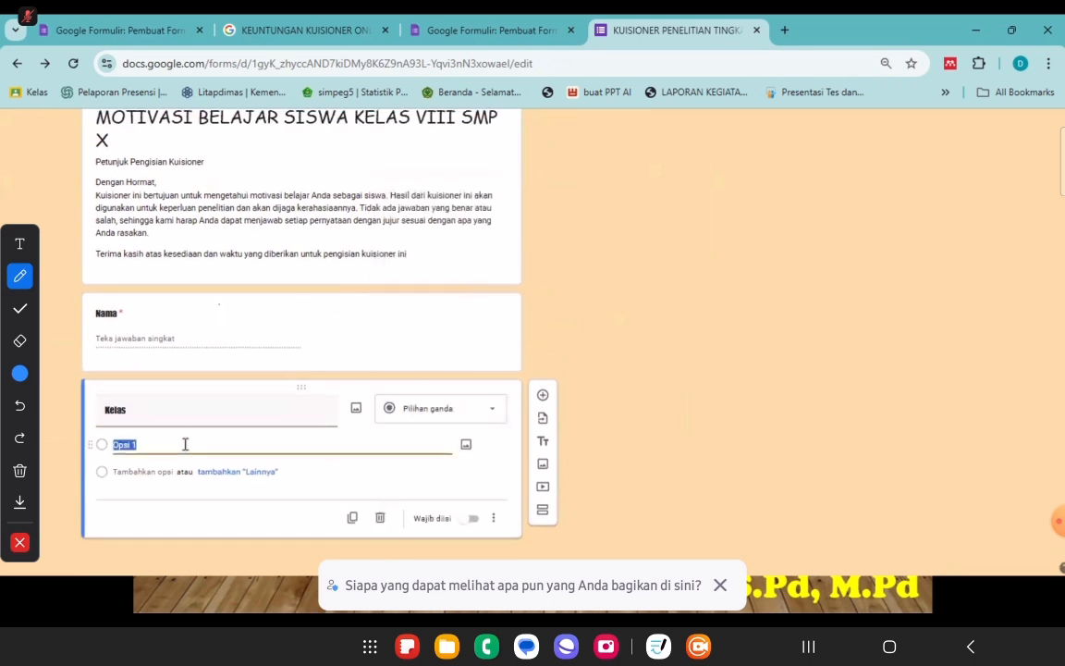
{"action": "key", "text": "Caps_Lock"}
{"action": "type", "text": "VII"}
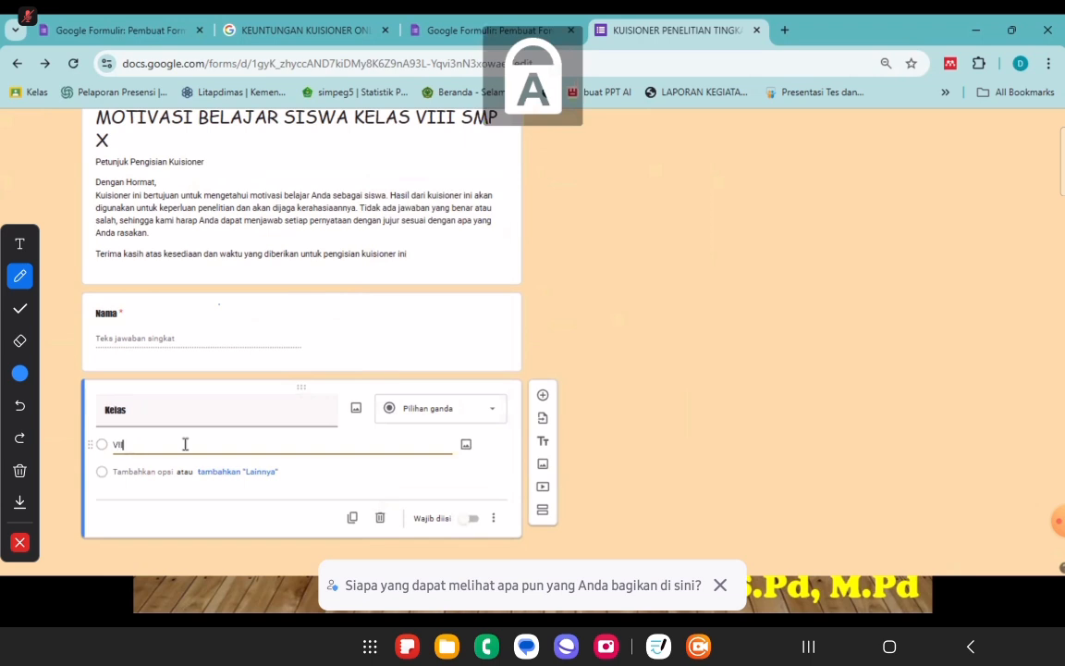
{"action": "left_click", "coordinate": [142, 472]}
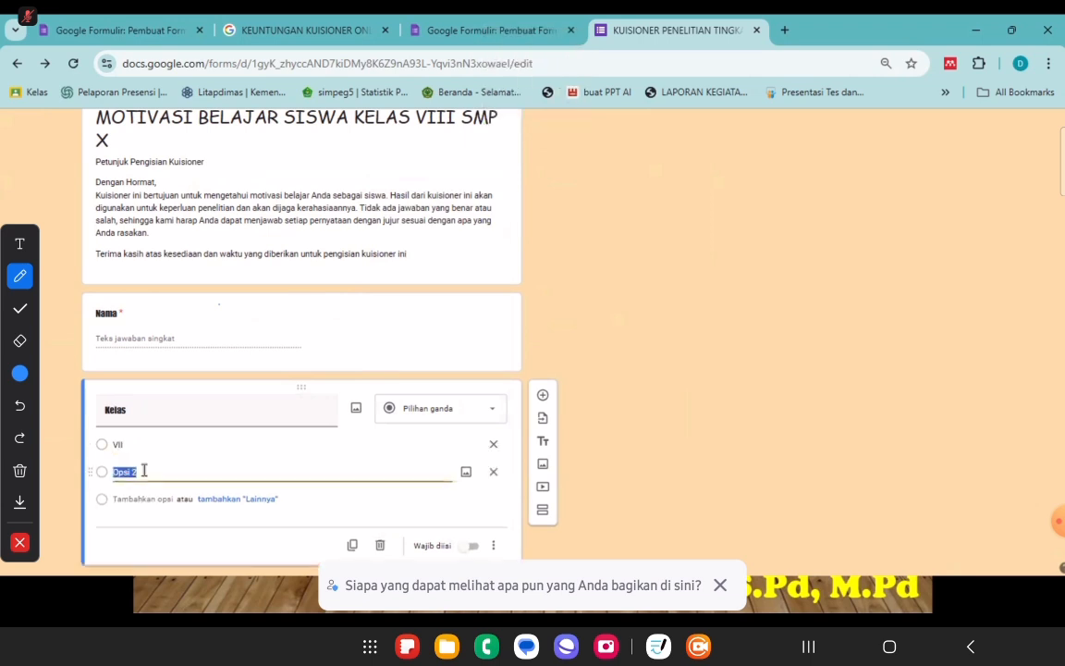
{"action": "type", "text": "VIII"}
{"action": "left_click", "coordinate": [136, 499]}
{"action": "type", "text": "IX"}
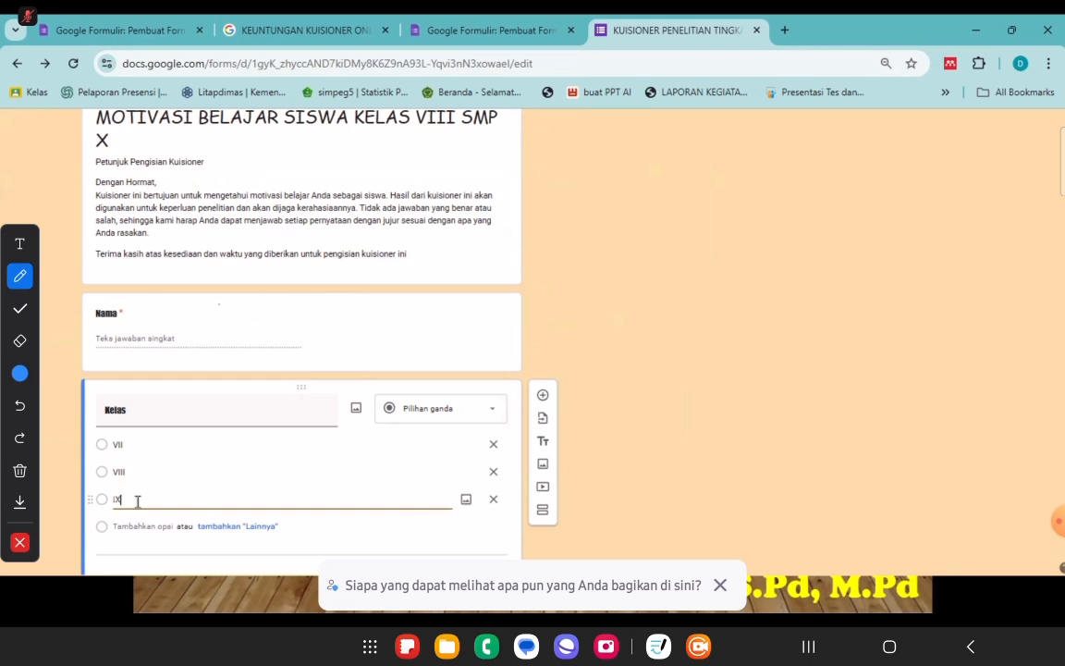
{"action": "scroll", "coordinate": [137, 502], "scroll_direction": "down", "scroll_amount": 1}
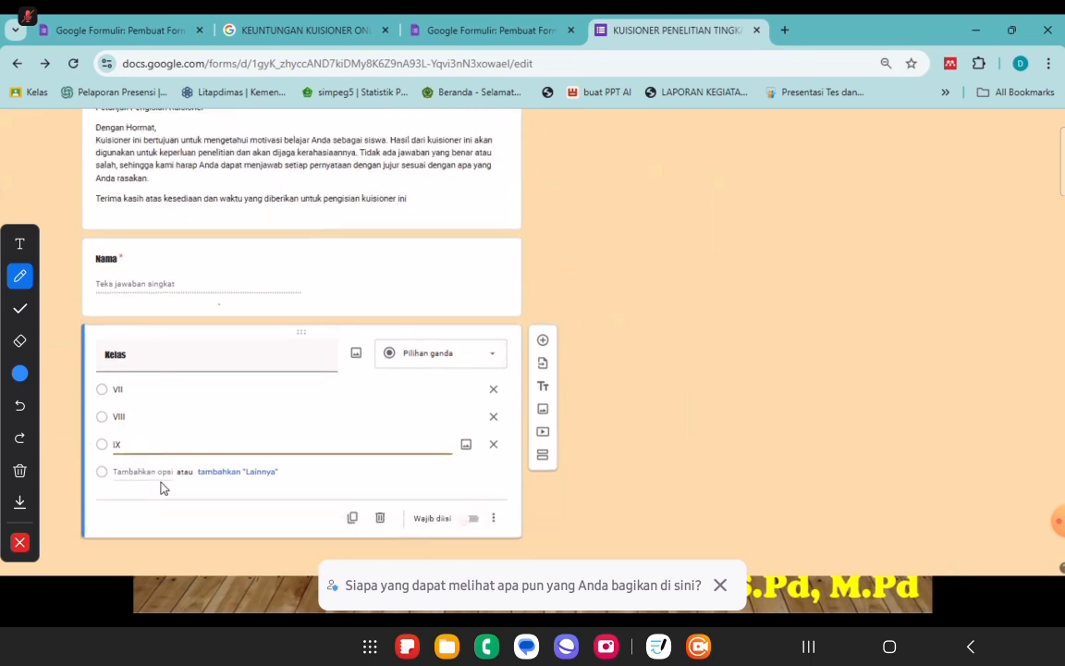
{"action": "type", "text": "X"}
{"action": "left_click", "coordinate": [476, 523]}
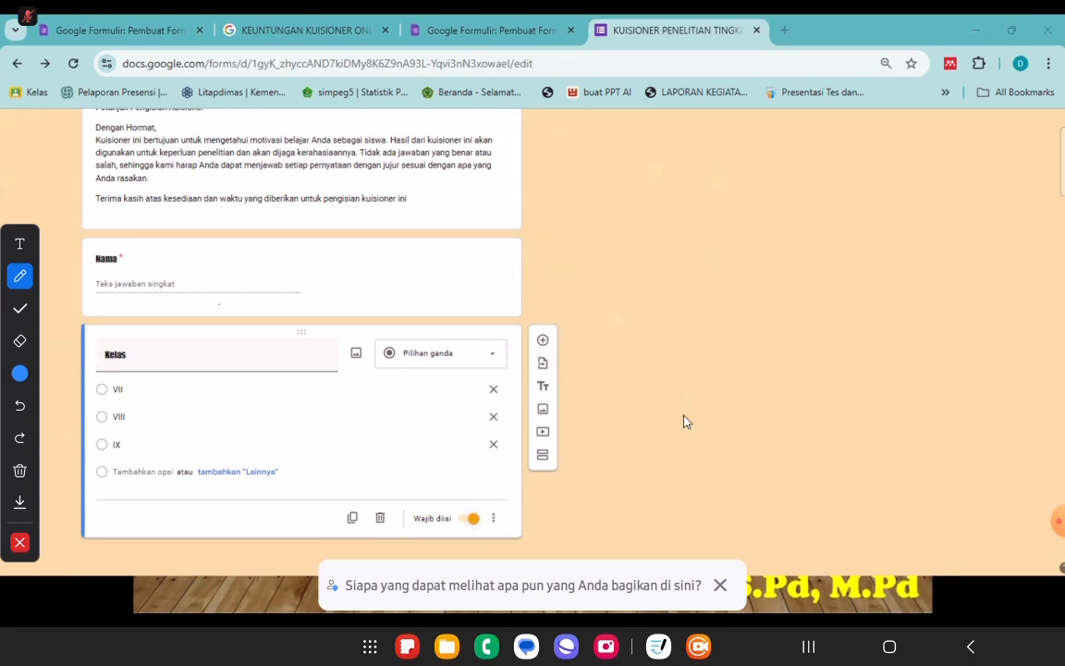
Check the identity fields in the Word draft, return to the form in the browser, and add a question titled "Jenis Kelamin" below Kelas
{"action": "key", "text": "super"}
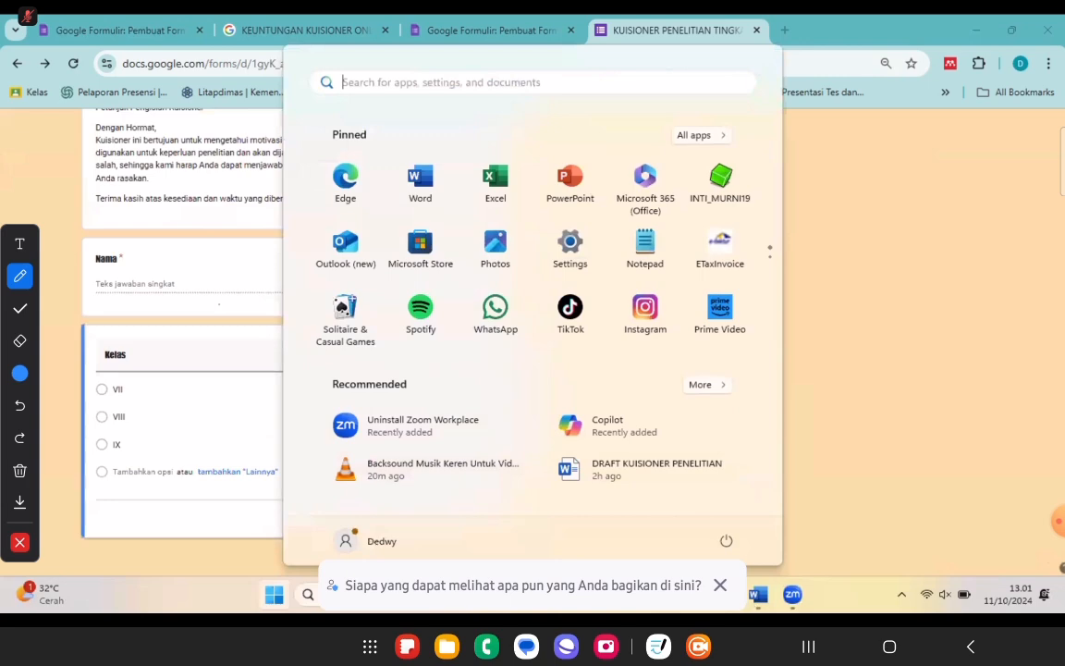
{"action": "key", "text": "alt+Tab"}
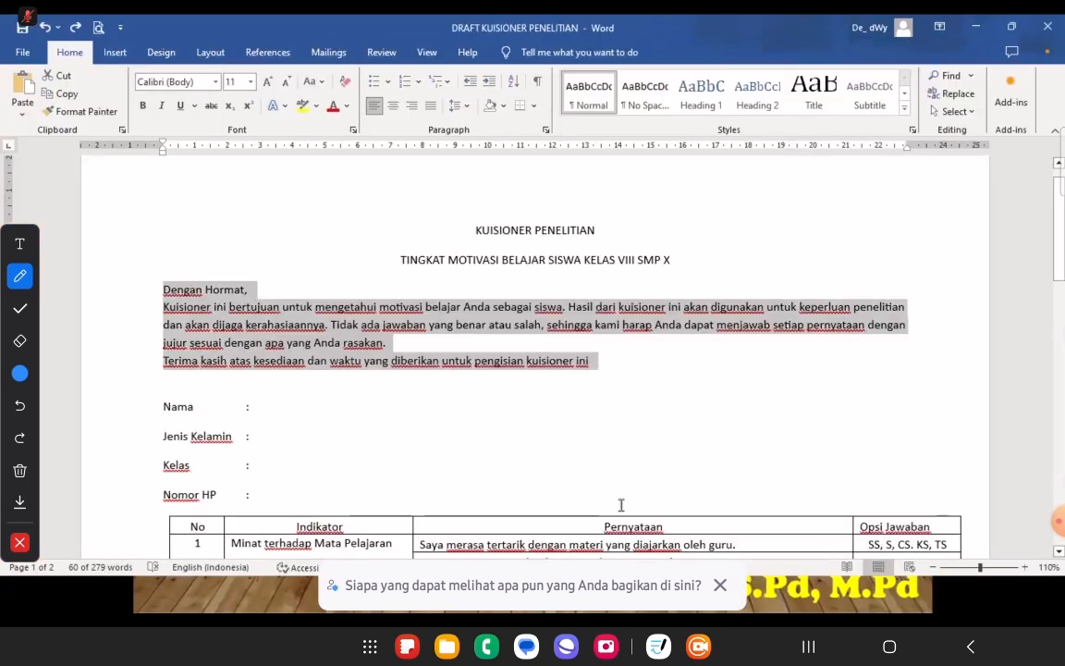
{"action": "key", "text": "super"}
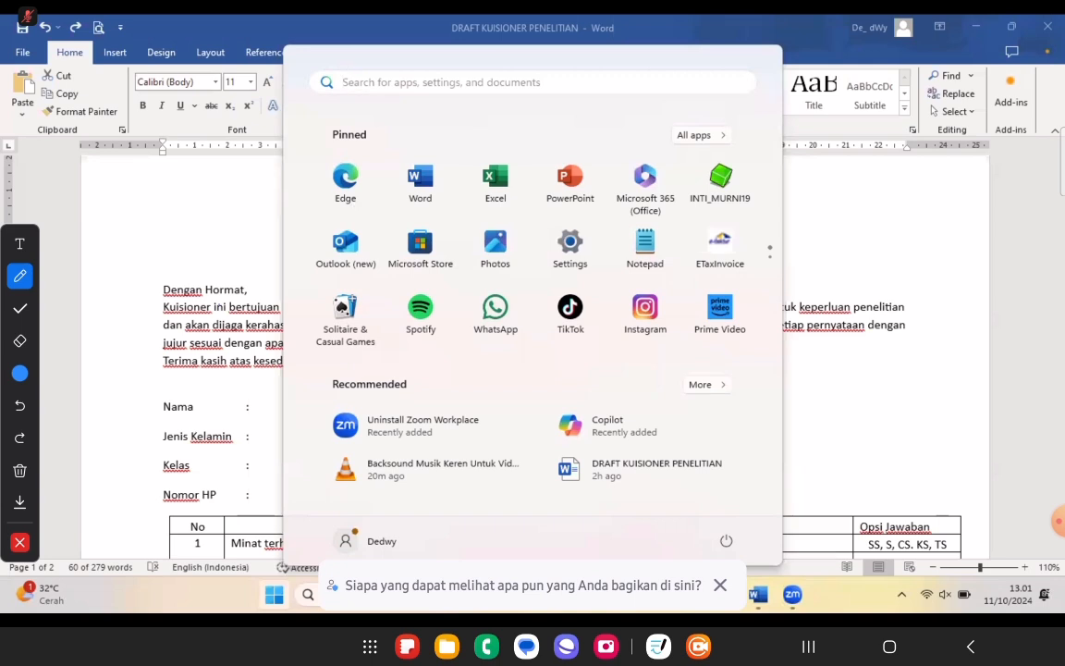
{"action": "left_click", "coordinate": [425, 595]}
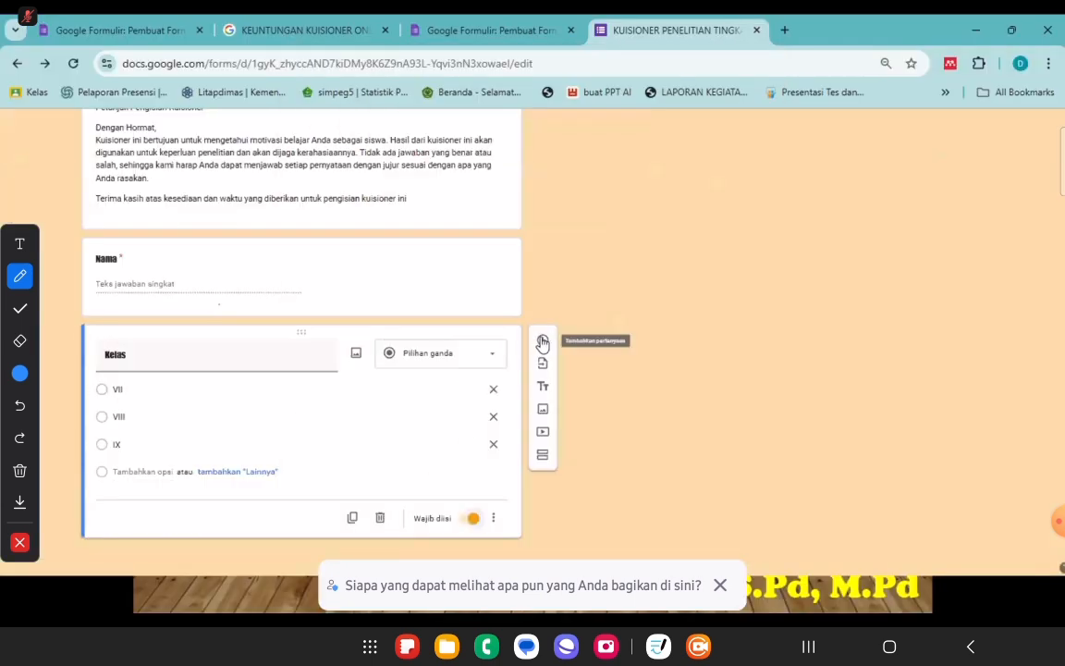
{"action": "left_click", "coordinate": [542, 342]}
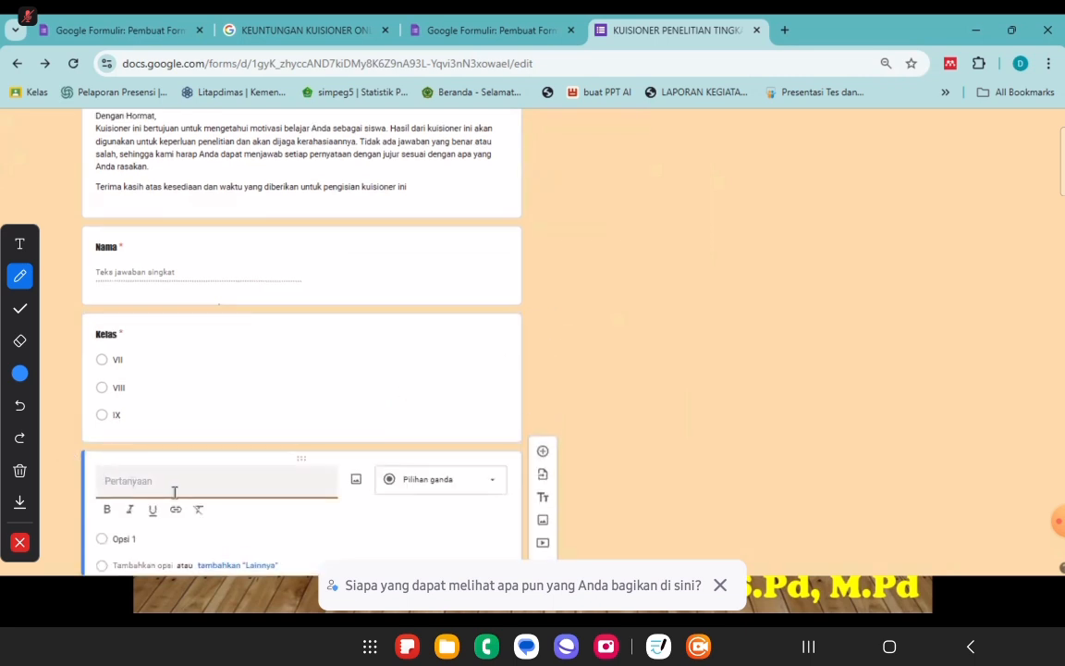
{"action": "type", "text": "Jen"}
{"action": "key", "text": "Caps_Lock"}
{"action": "type", "text": "e"}
{"action": "key", "text": "Caps_Lock"}
{"action": "key", "text": "BackSpace"}
{"action": "key", "text": "BackSpace"}
{"action": "key", "text": "Caps_Lock"}
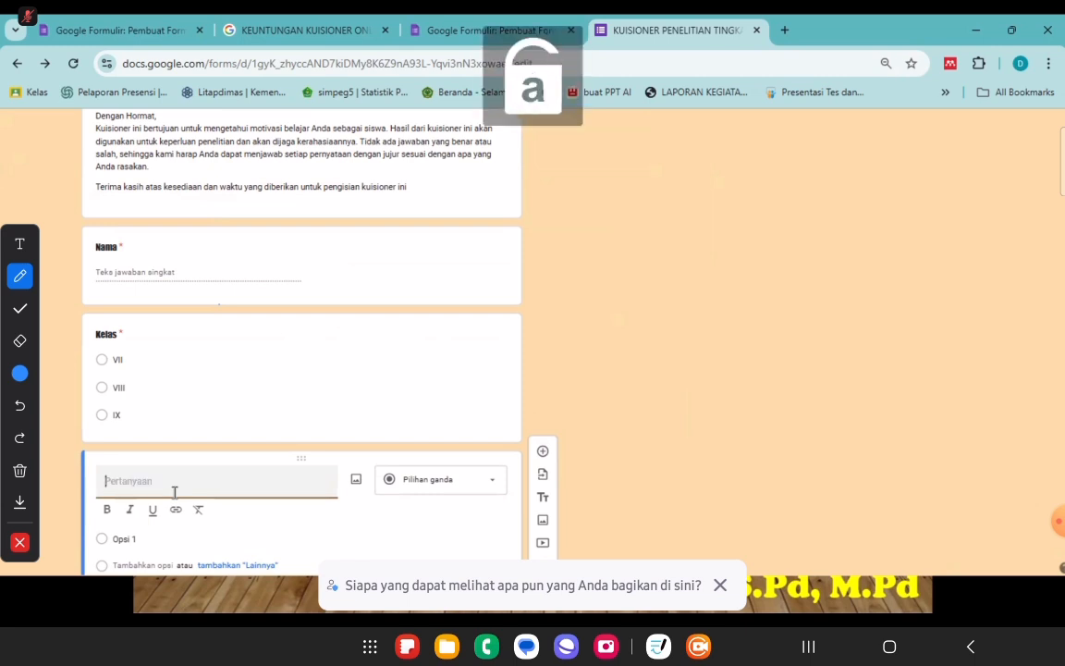
{"action": "key", "text": "Caps_Lock"}
{"action": "type", "text": "J"}
{"action": "key", "text": "Caps_Lock"}
{"action": "type", "text": "eni"}
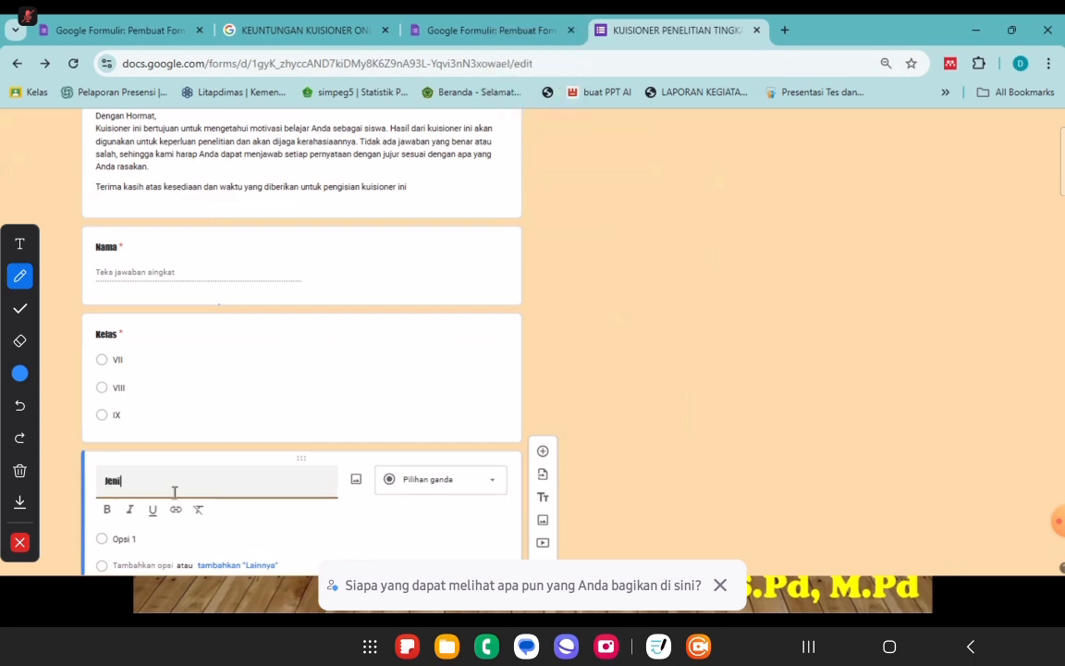
{"action": "type", "text": "s"}
{"action": "key", "text": "Caps_Lock"}
{"action": "type", "text": "K"}
{"action": "key", "text": "Caps_Lock"}
{"action": "type", "text": "elamin"}
Give the Jenis Kelamin question the options Laki-laki and Perempuan, and make it required
{"action": "scroll", "coordinate": [170, 503], "scroll_direction": "down", "scroll_amount": 1}
{"action": "scroll", "coordinate": [169, 503], "scroll_direction": "down", "scroll_amount": 2}
{"action": "left_click", "coordinate": [152, 463]}
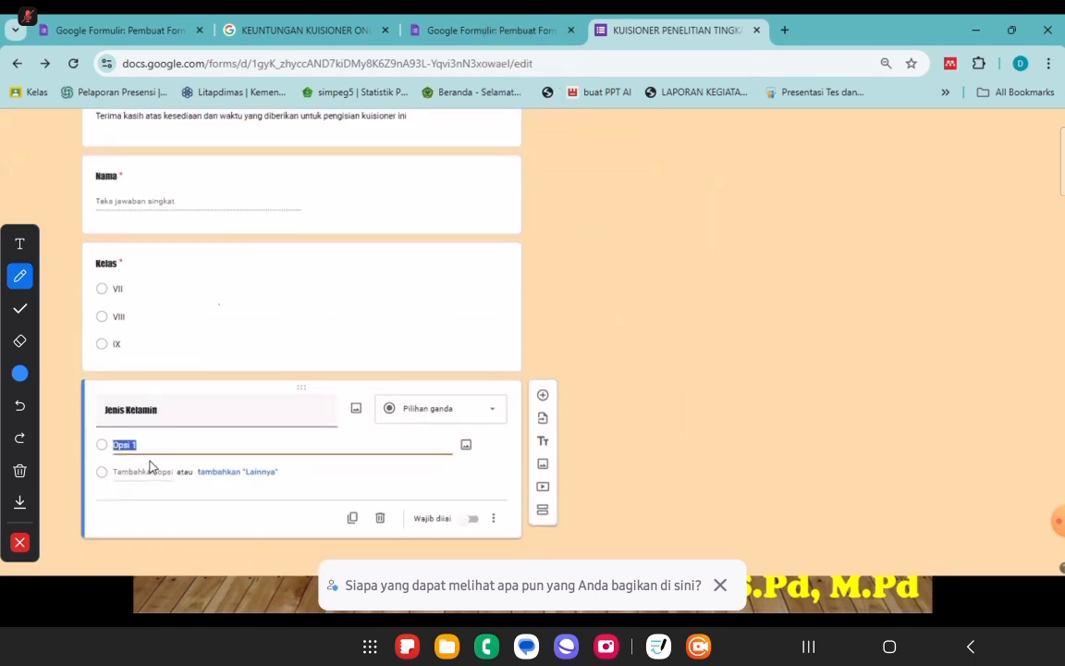
{"action": "type", "text": "Laki-laki"}
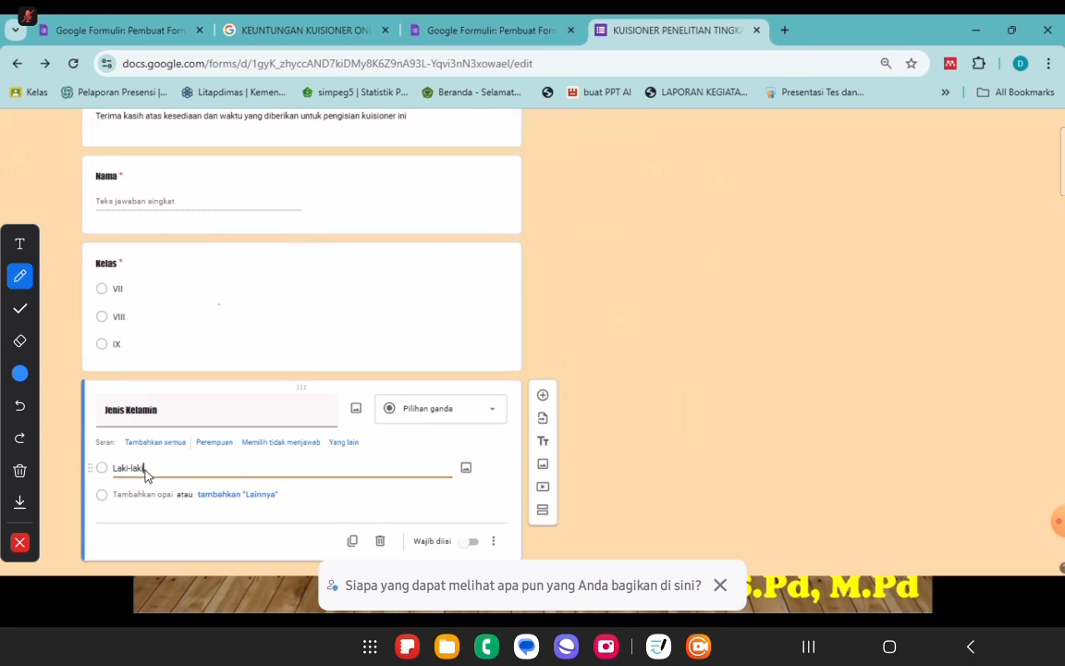
{"action": "left_click", "coordinate": [142, 493]}
{"action": "type", "text": "Pere"}
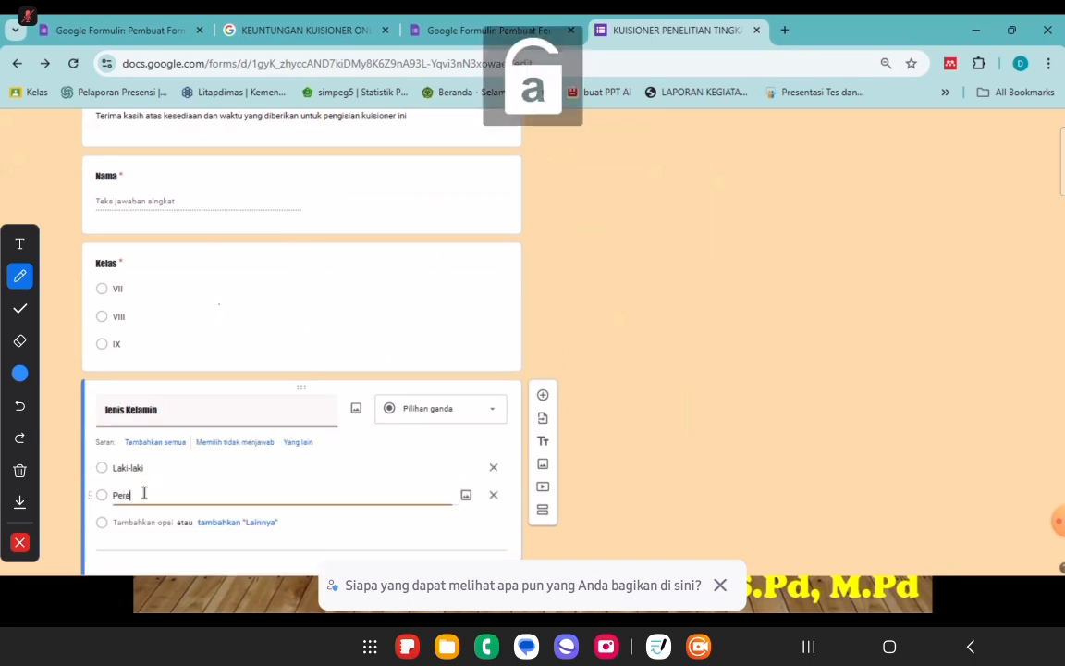
{"action": "type", "text": "mpuan"}
{"action": "scroll", "coordinate": [357, 528], "scroll_direction": "down", "scroll_amount": 1}
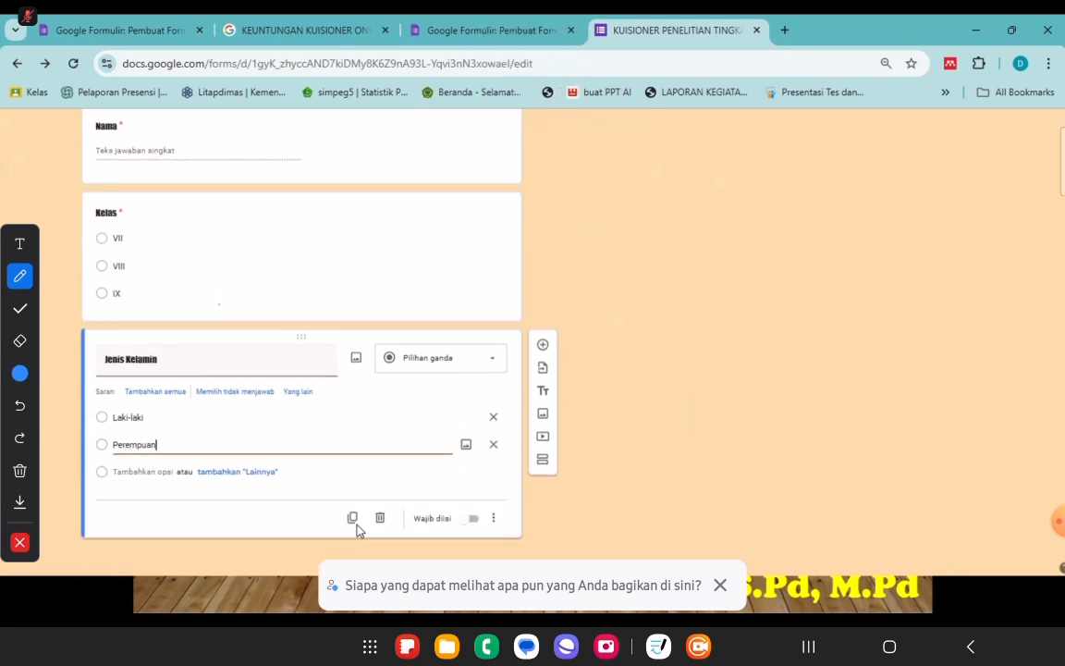
{"action": "left_click", "coordinate": [471, 522]}
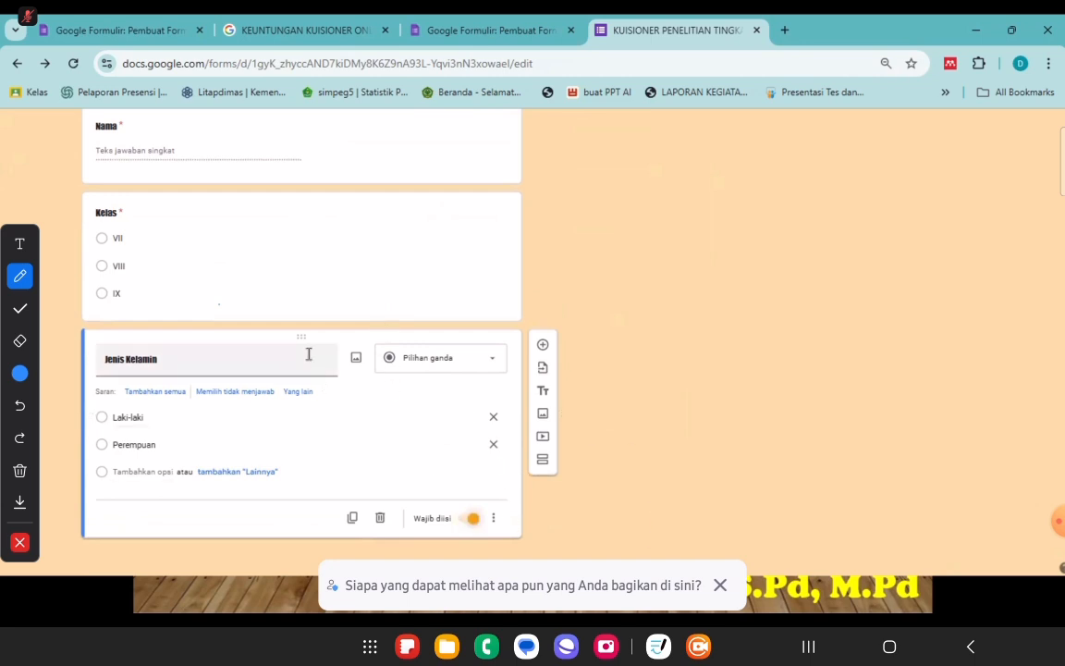
Move the Jenis Kelamin question above the Kelas question
{"action": "double_click", "coordinate": [363, 390]}
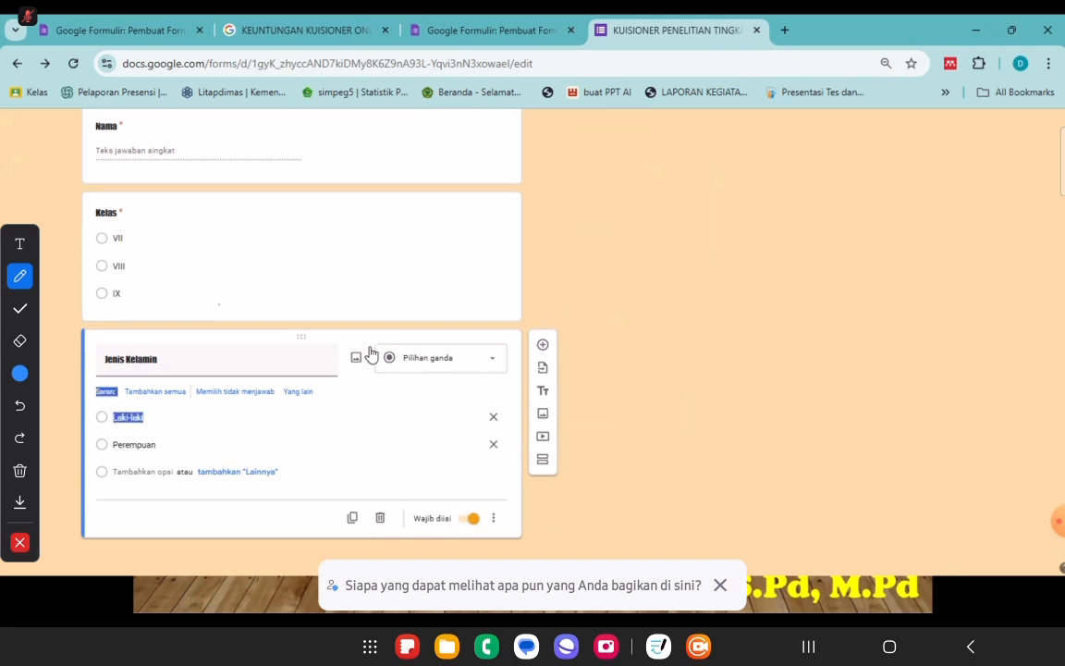
{"action": "left_click", "coordinate": [370, 390]}
{"action": "left_click_drag", "start_coordinate": [345, 340], "coordinate": [375, 273]}
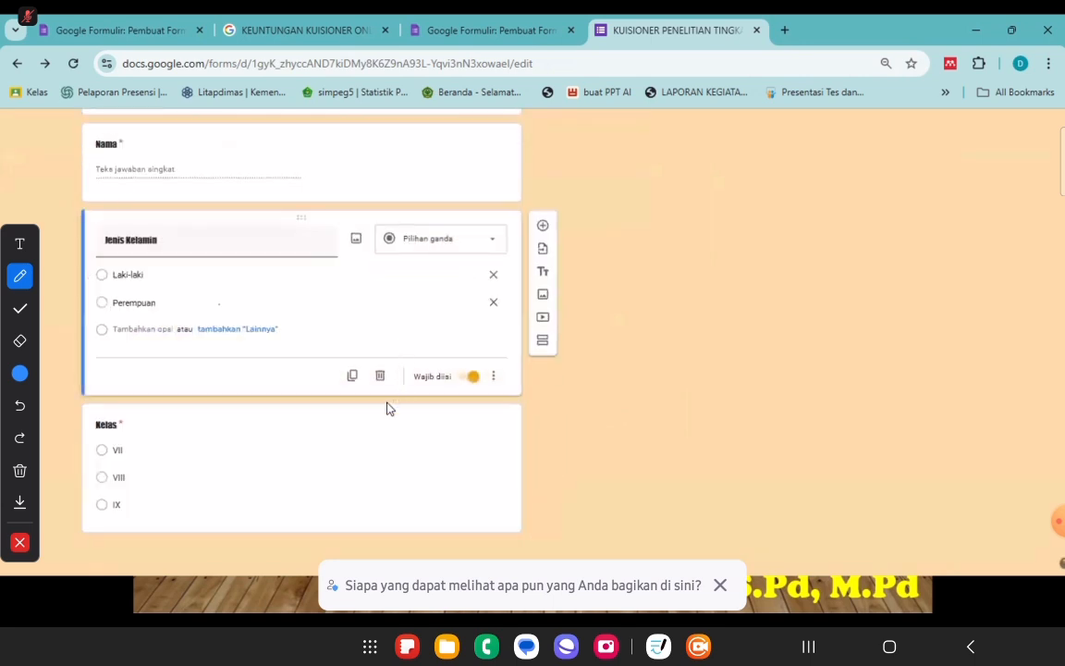
Add a question titled "Nomor Handphone" below Kelas
{"action": "left_click", "coordinate": [387, 475]}
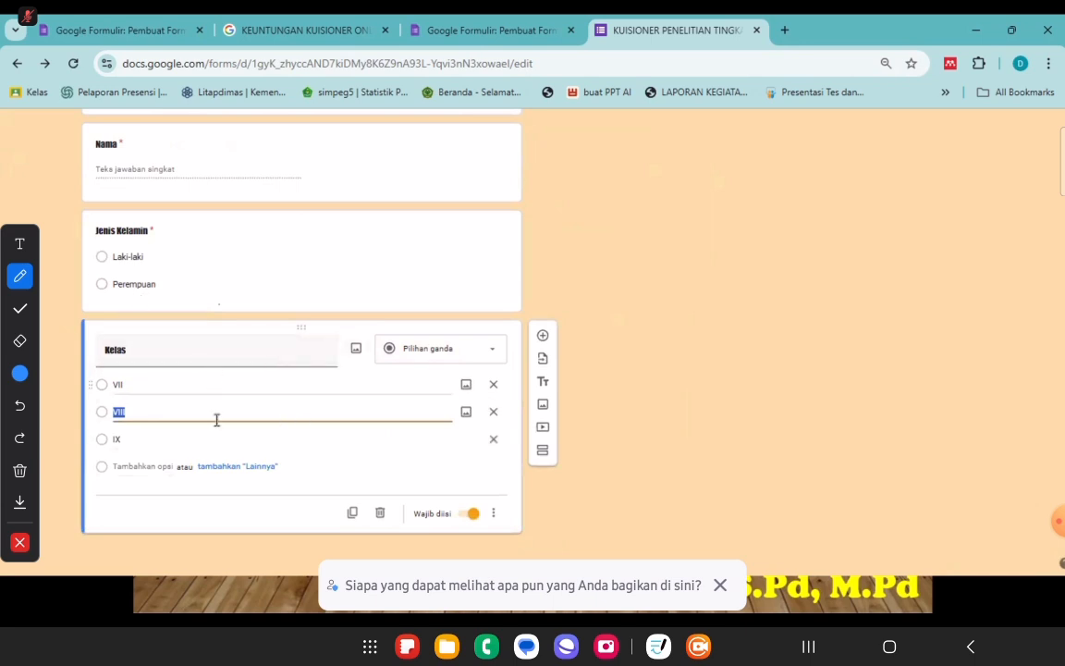
{"action": "left_click", "coordinate": [544, 336]}
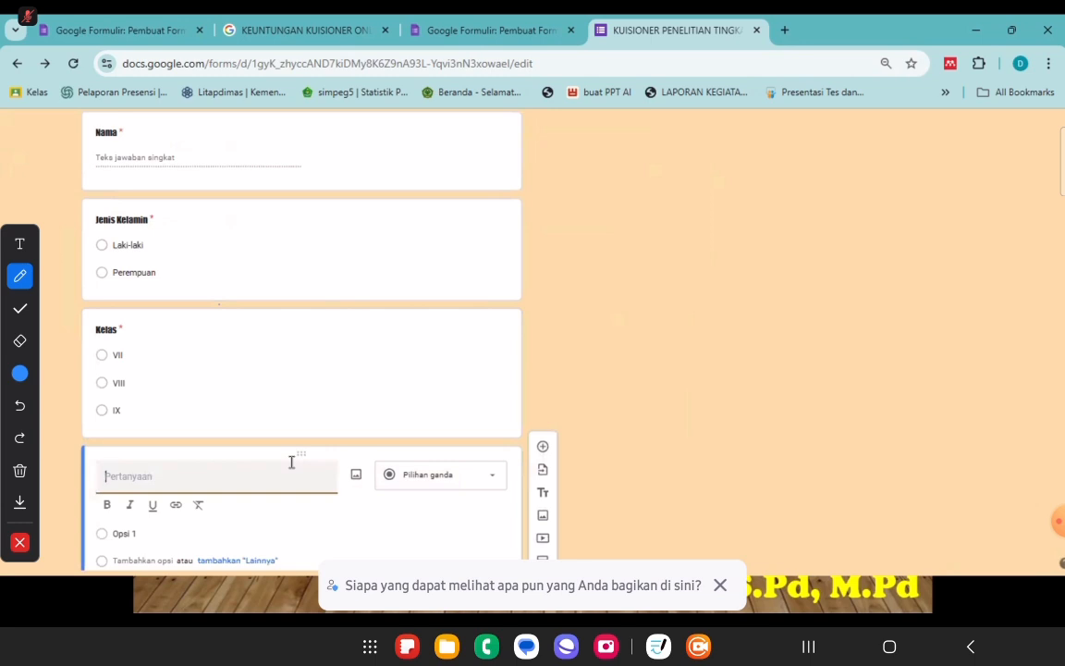
{"action": "type", "text": "N"}
{"action": "key", "text": "Caps_Lock"}
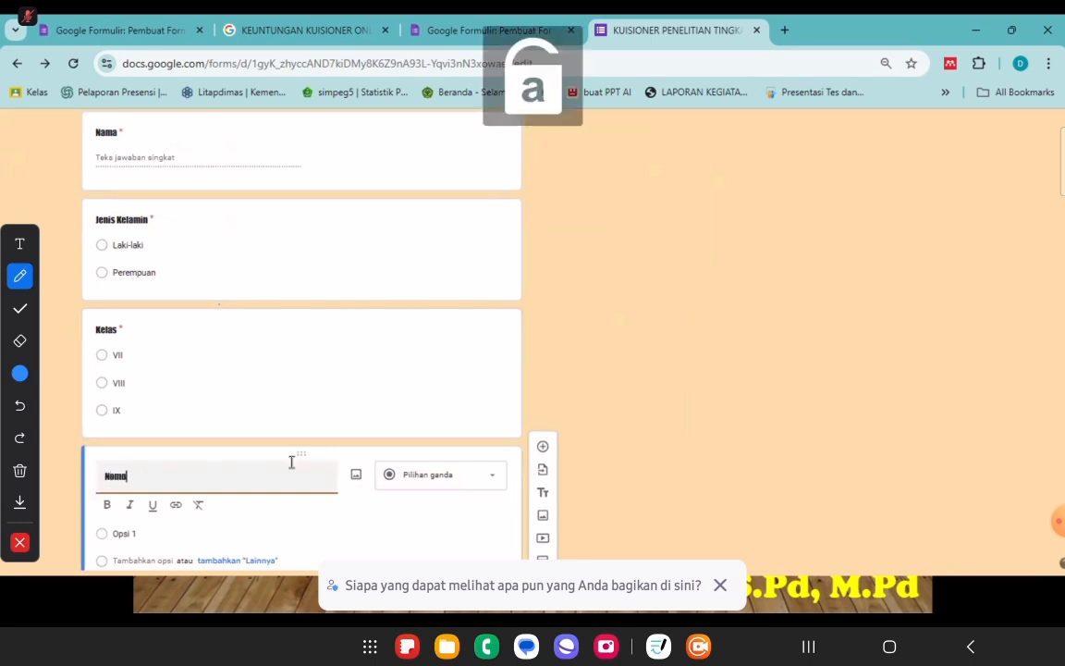
{"action": "type", "text": "omo"}
{"action": "key", "text": "Caps_Lock"}
{"action": "type", "text": "H"}
{"action": "key", "text": "Caps_Lock"}
{"action": "type", "text": "an"}
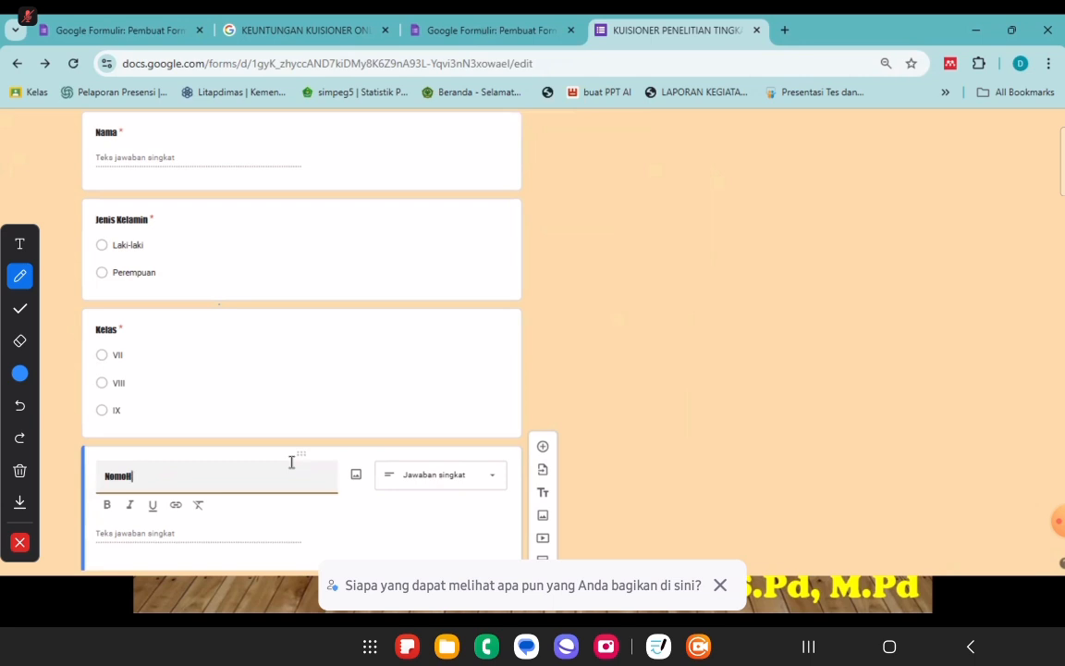
{"action": "key", "text": "Caps_Lock"}
{"action": "type", "text": "H"}
{"action": "key", "text": "Caps_Lock"}
{"action": "type", "text": "a"}
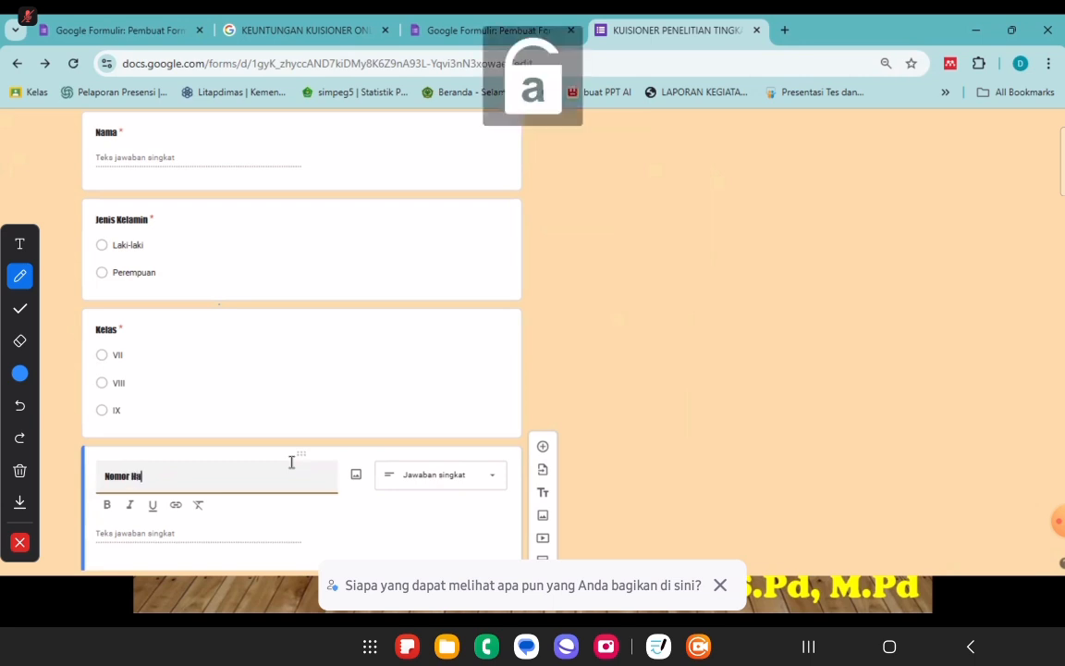
{"action": "type", "text": "ndphone"}
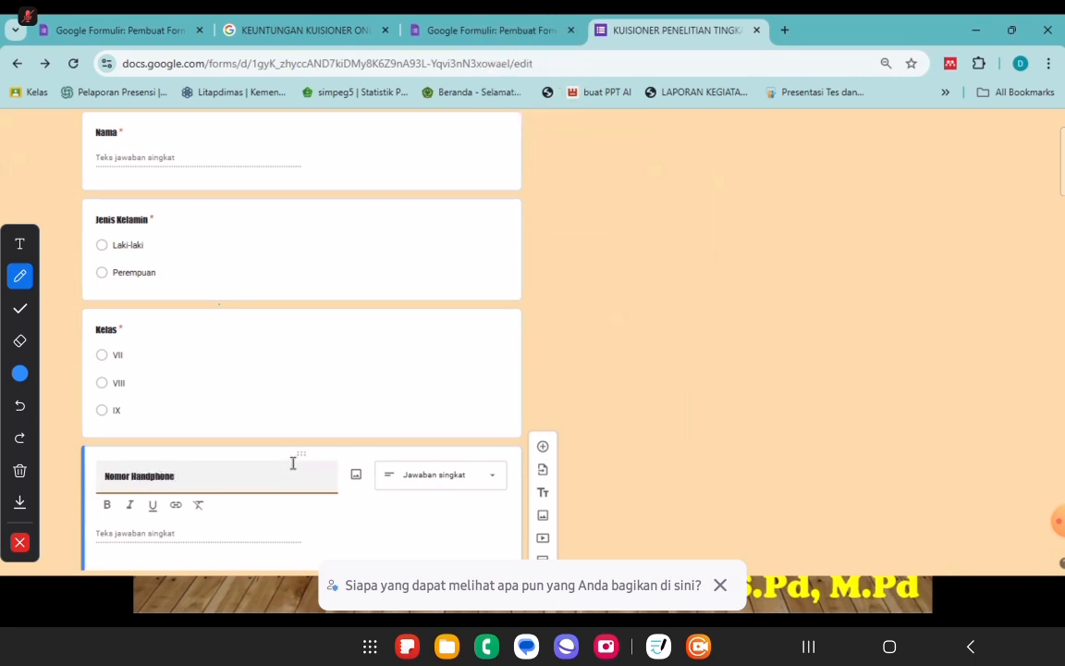
Set the Nomor Handphone answer type to Jawaban singkat, and review the form from its header to the identity questions
{"action": "left_click", "coordinate": [400, 478]}
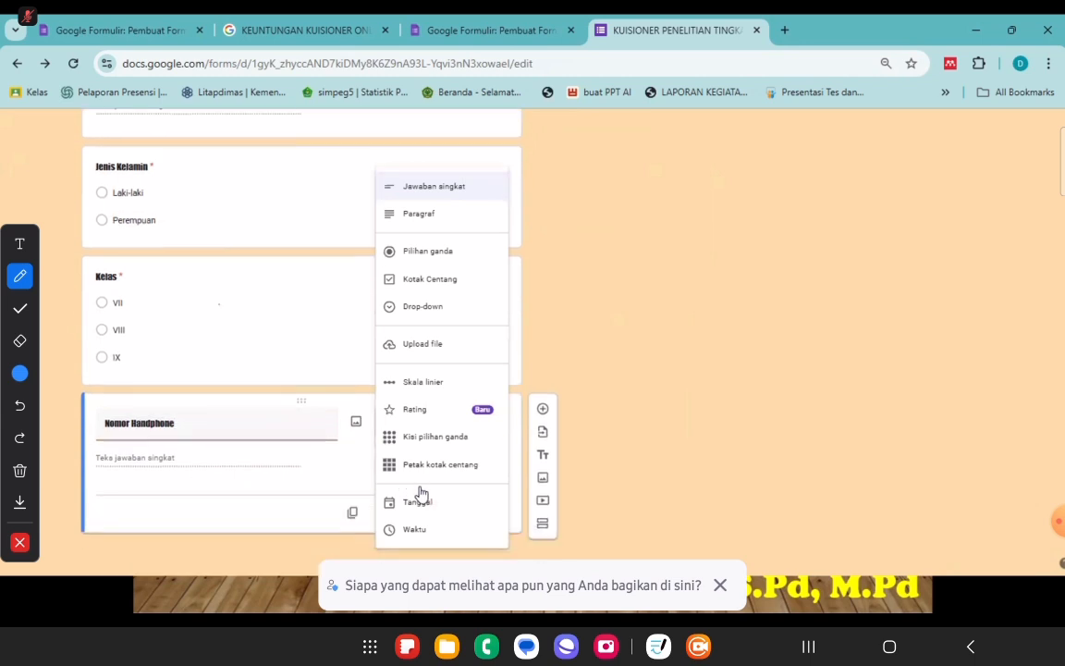
{"action": "left_click", "coordinate": [461, 182]}
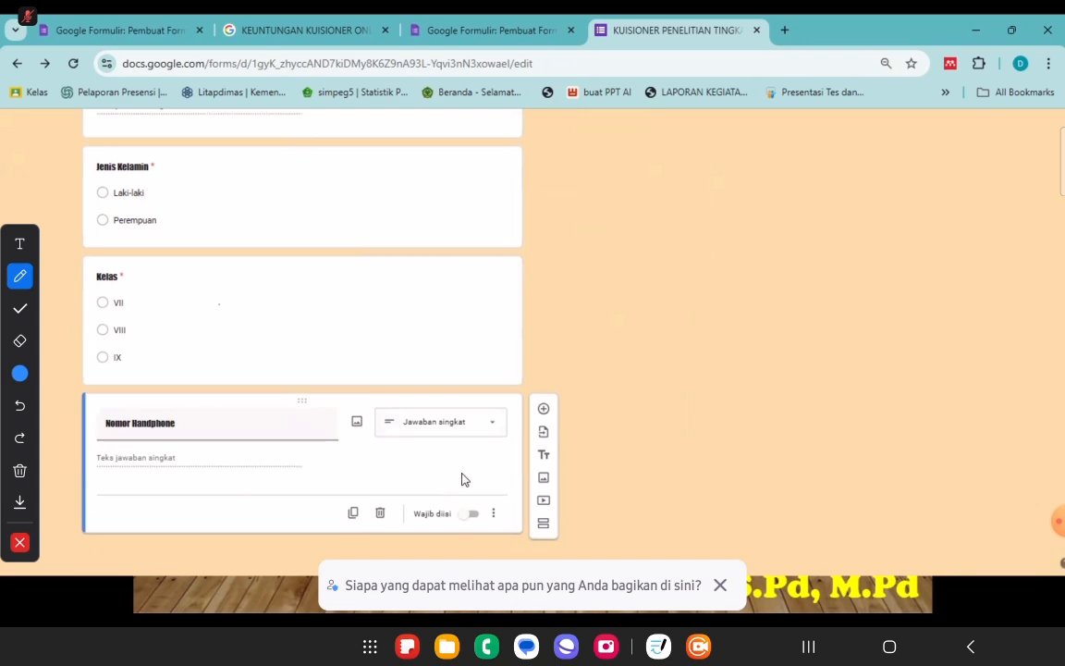
{"action": "scroll", "coordinate": [287, 425], "scroll_direction": "up", "scroll_amount": 3}
{"action": "scroll", "coordinate": [308, 420], "scroll_direction": "up", "scroll_amount": 3}
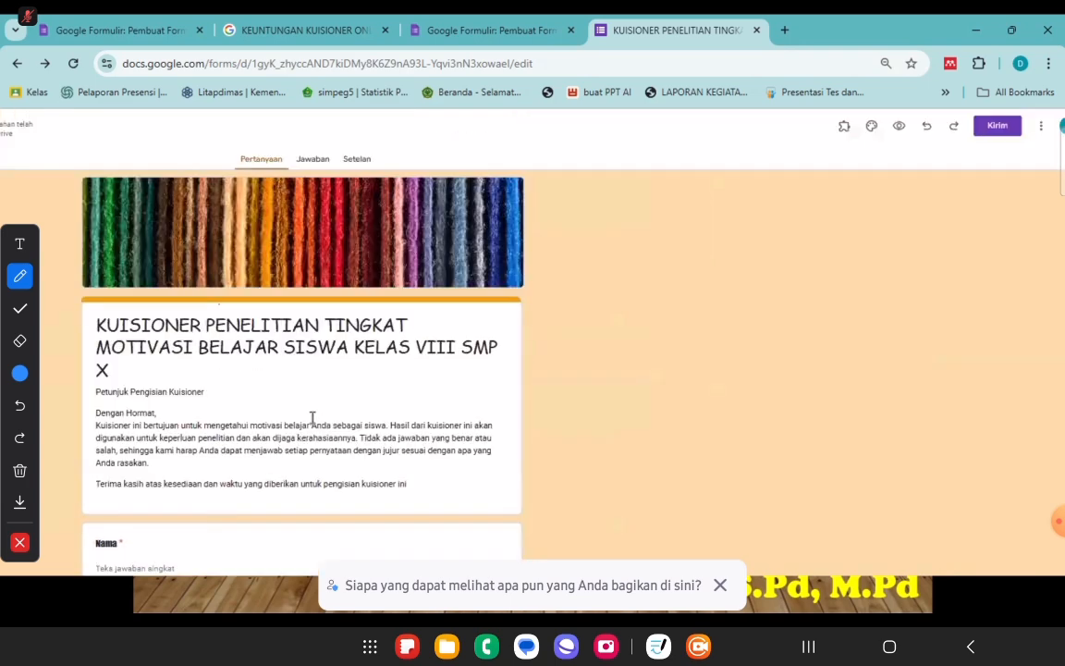
{"action": "scroll", "coordinate": [311, 419], "scroll_direction": "down", "scroll_amount": 3}
{"action": "scroll", "coordinate": [313, 419], "scroll_direction": "up", "scroll_amount": 3}
{"action": "scroll", "coordinate": [180, 352], "scroll_direction": "down", "scroll_amount": 1}
{"action": "scroll", "coordinate": [187, 384], "scroll_direction": "down", "scroll_amount": 5}
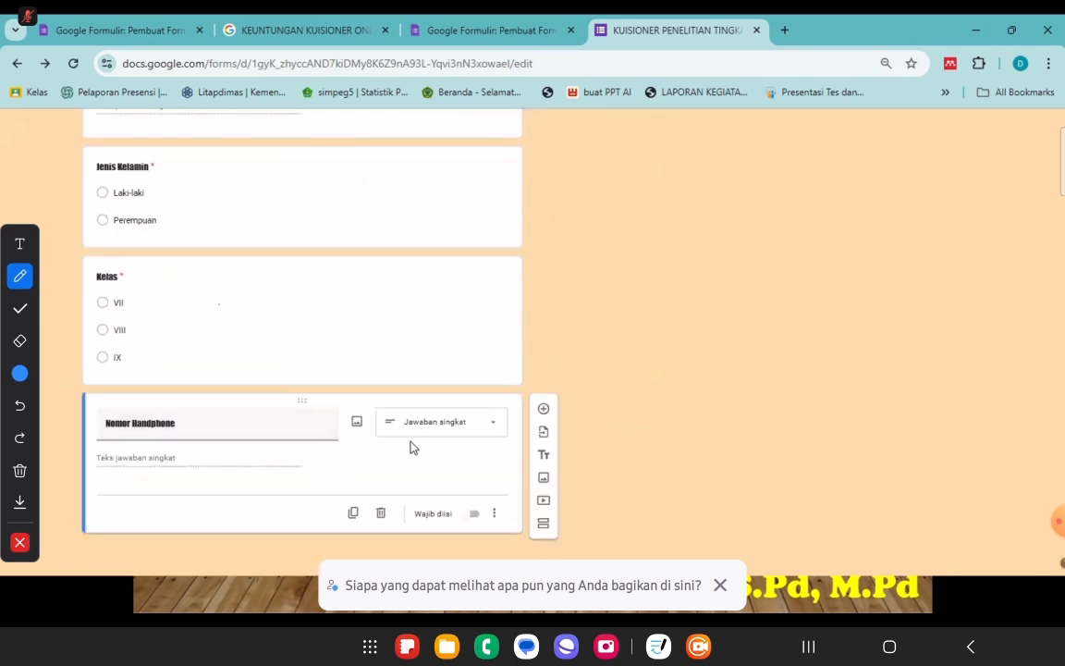
Add a blank question below Nomor Handphone, and copy the first statement, "Saya merasa tertarik dengan materi yang diajarkan oleh guru.", from the Word draft
{"action": "left_click", "coordinate": [545, 410]}
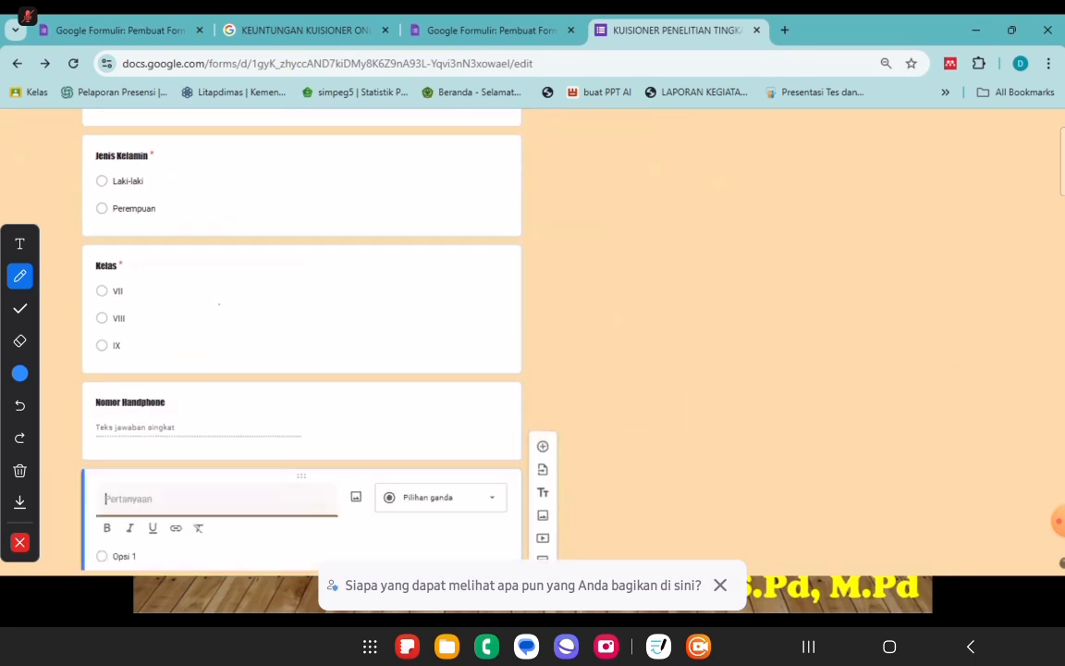
{"action": "key", "text": "super"}
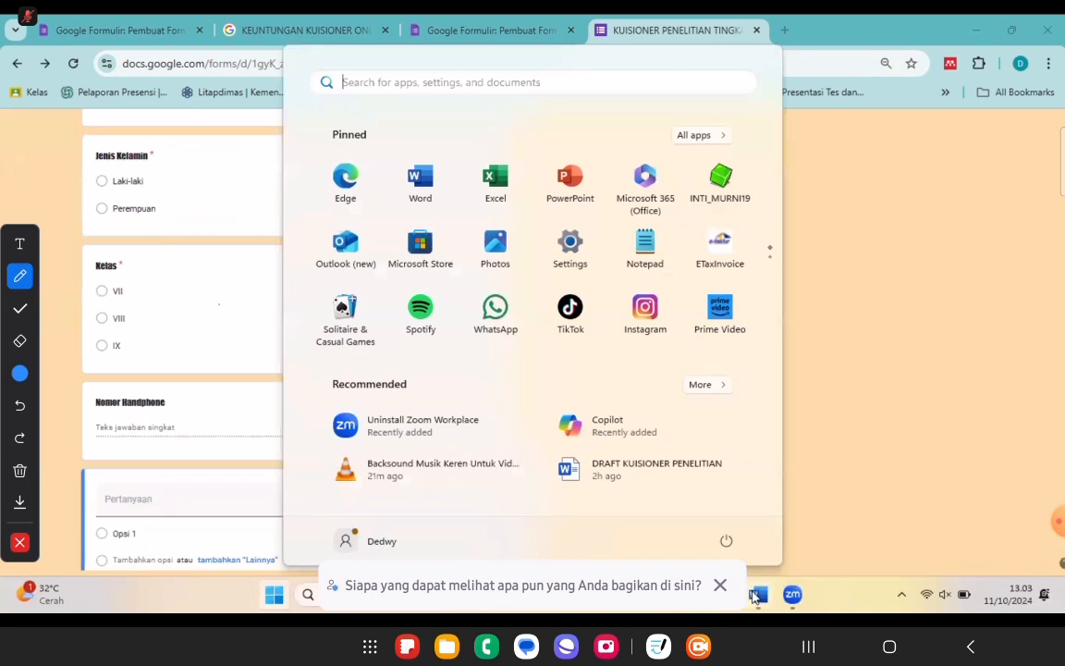
{"action": "left_click", "coordinate": [758, 594]}
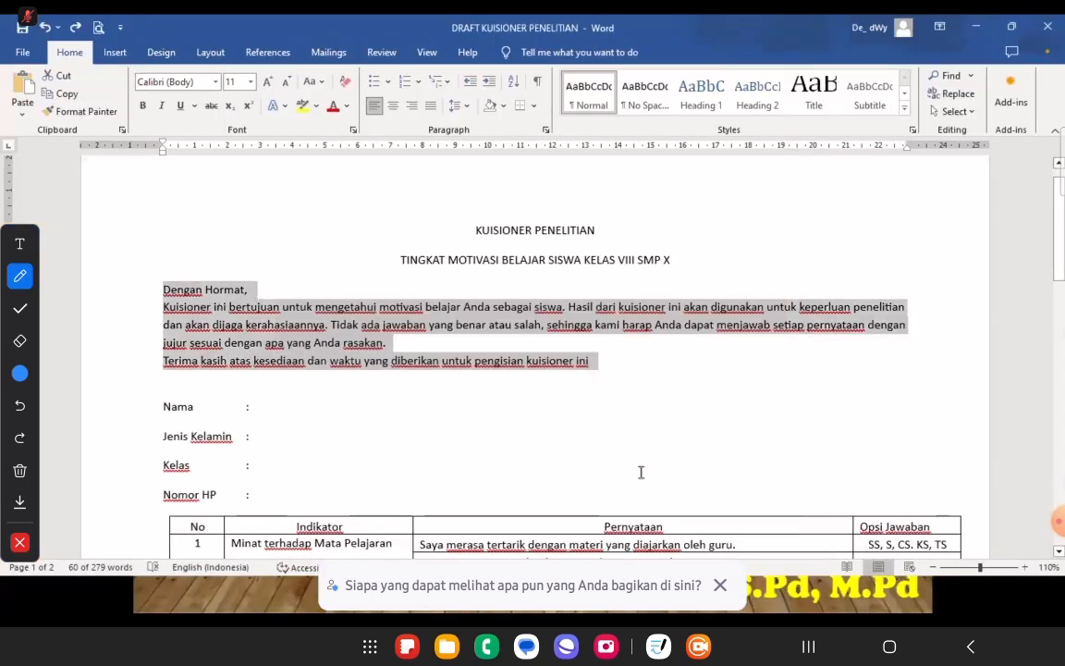
{"action": "scroll", "coordinate": [640, 470], "scroll_direction": "down", "scroll_amount": 2}
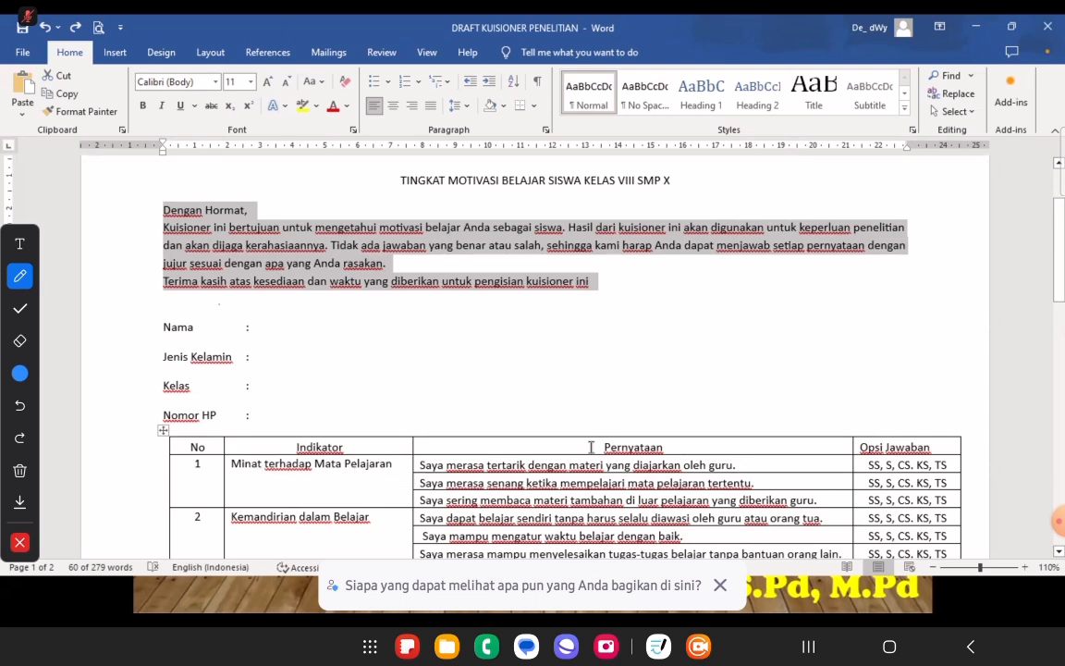
{"action": "triple_click", "coordinate": [519, 465]}
{"action": "key", "text": "ctrl+c"}
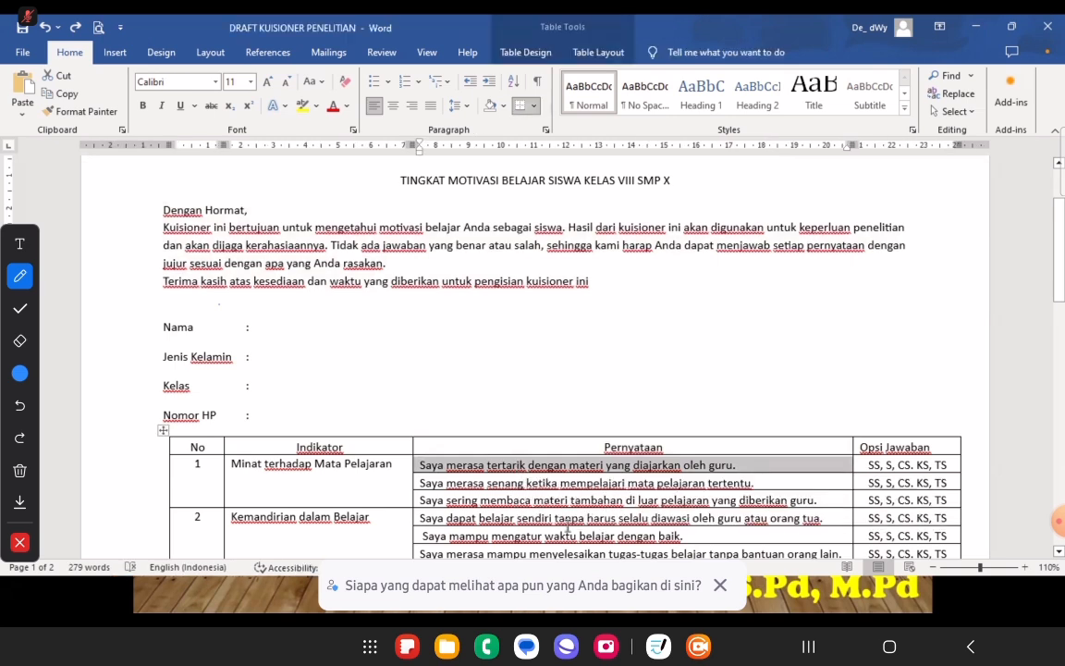
Return to the form in the browser, paste the copied statement as the new question's title, and use the Pilihan ganda answer type
{"action": "key", "text": "super"}
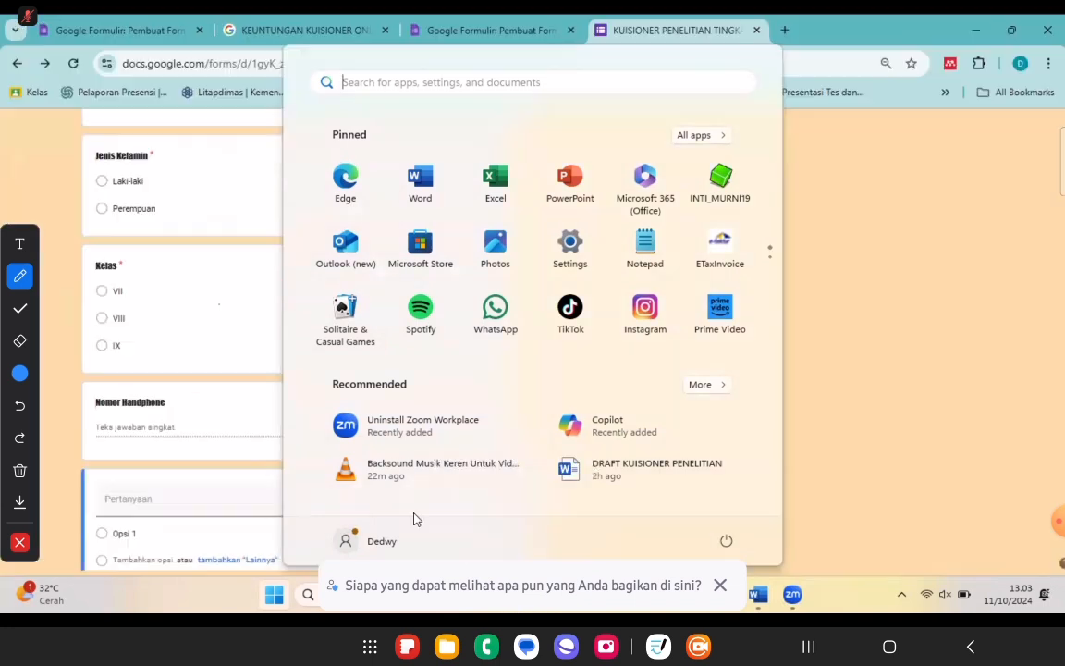
{"action": "left_click", "coordinate": [210, 498]}
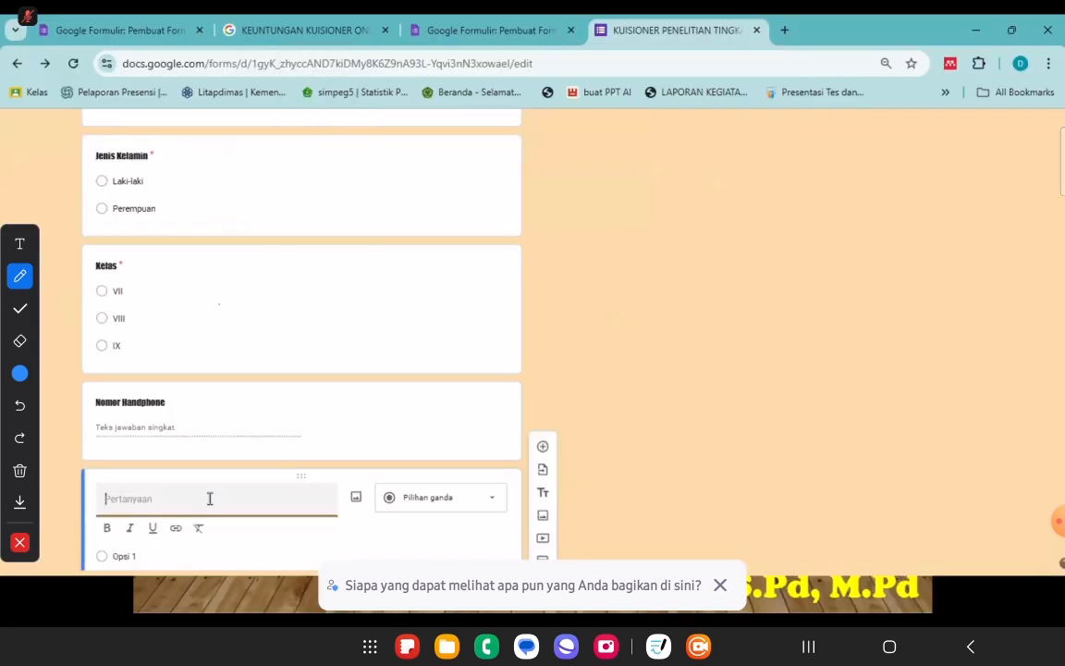
{"action": "key", "text": "ctrl+v"}
{"action": "scroll", "coordinate": [305, 453], "scroll_direction": "down", "scroll_amount": 2}
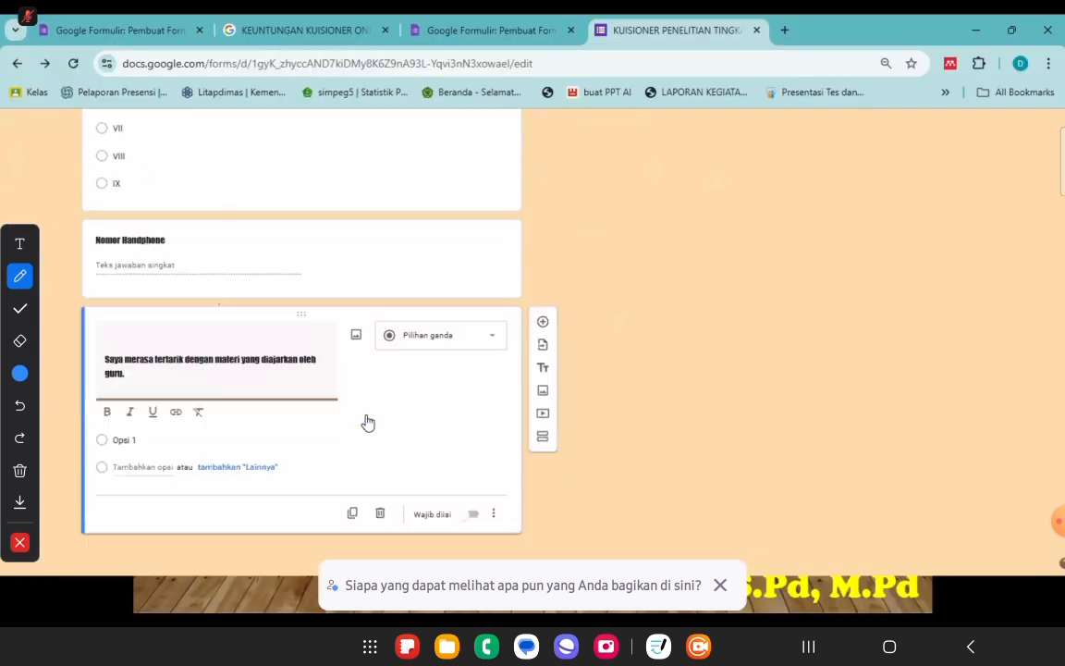
{"action": "left_click", "coordinate": [450, 342]}
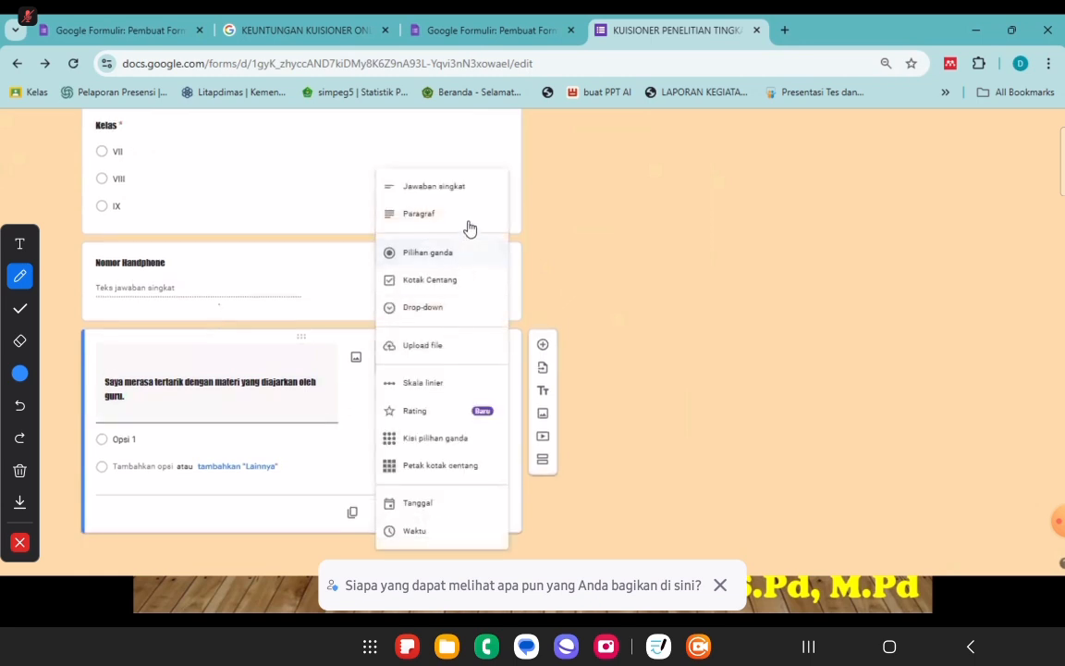
{"action": "left_click", "coordinate": [471, 254]}
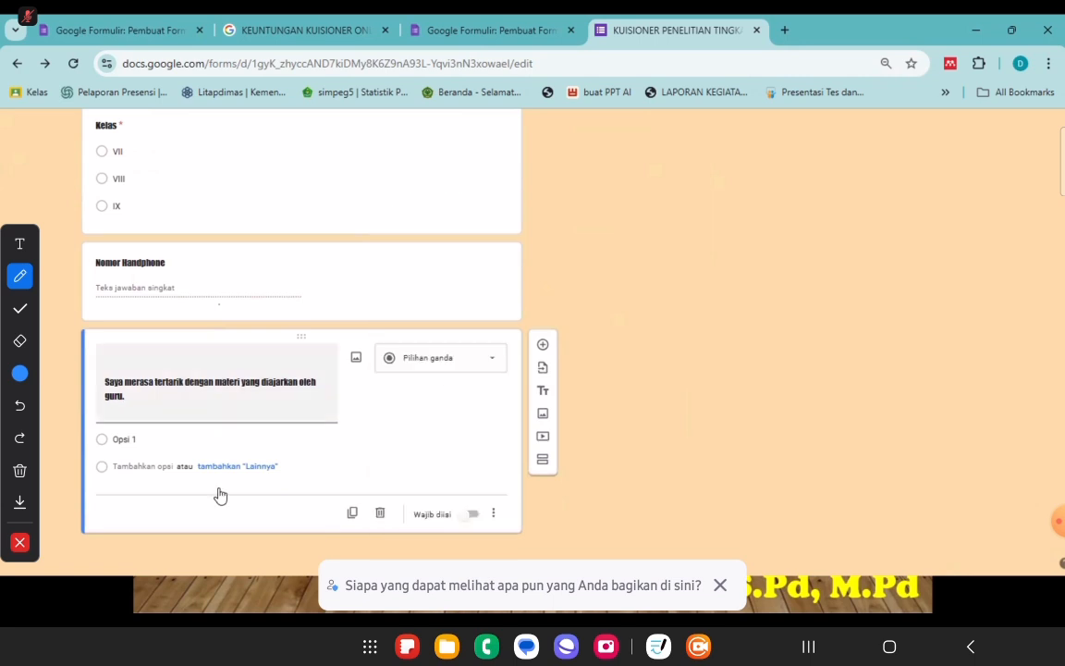
Enter Sangat Setuju and Setuju as the first two answer options of the statement question
{"action": "left_click", "coordinate": [139, 439]}
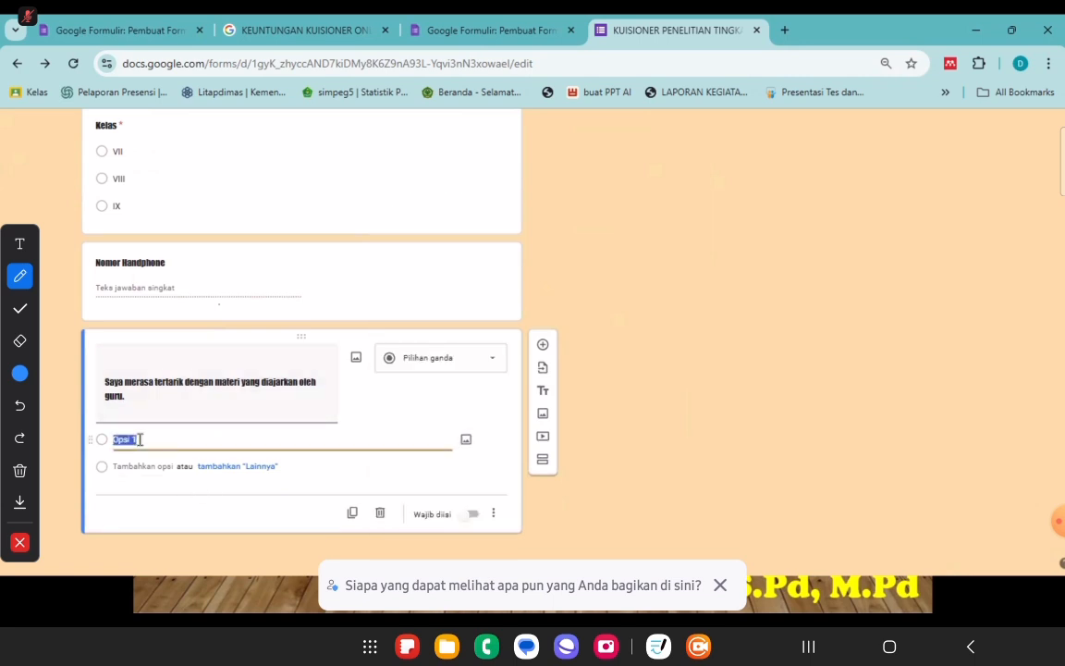
{"action": "type", "text": "Sangat"}
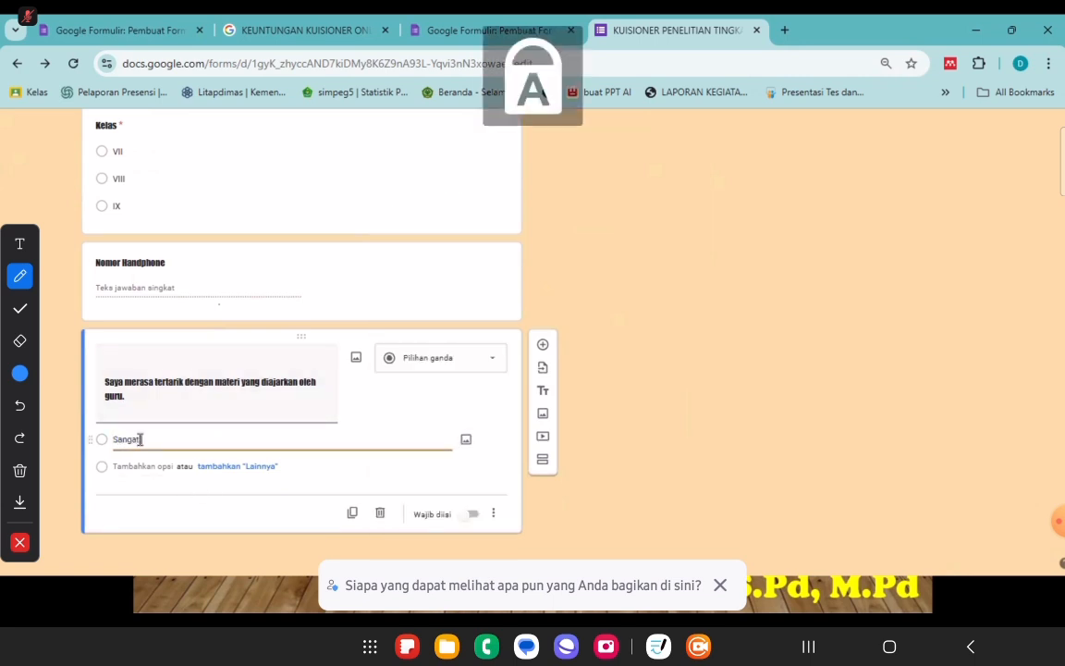
{"action": "type", "text": " Setuju"}
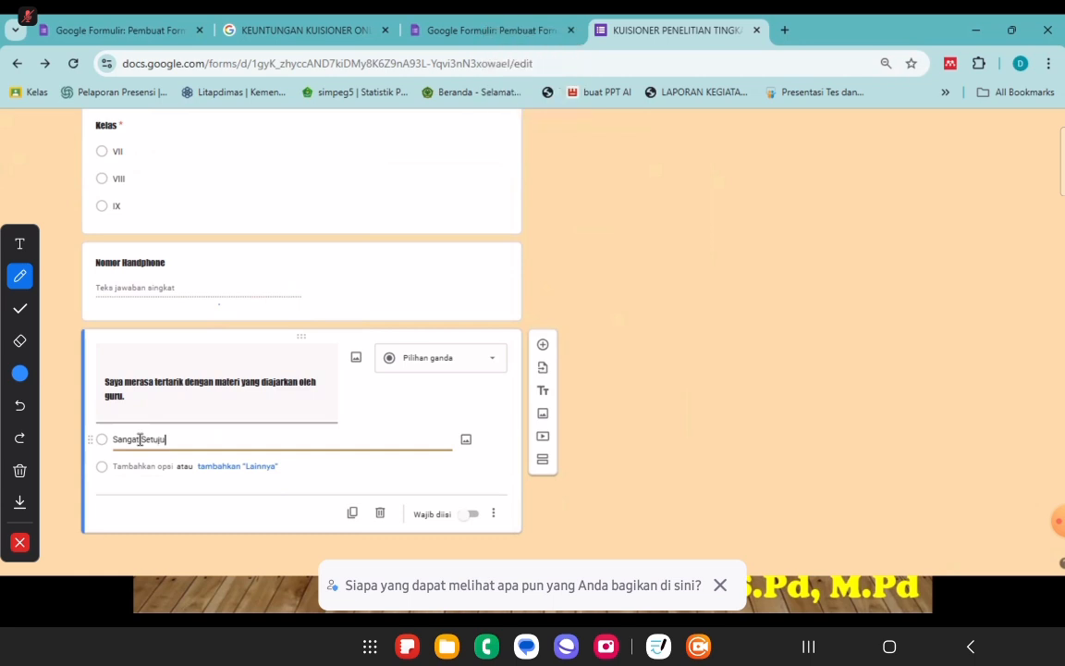
{"action": "left_click", "coordinate": [140, 488]}
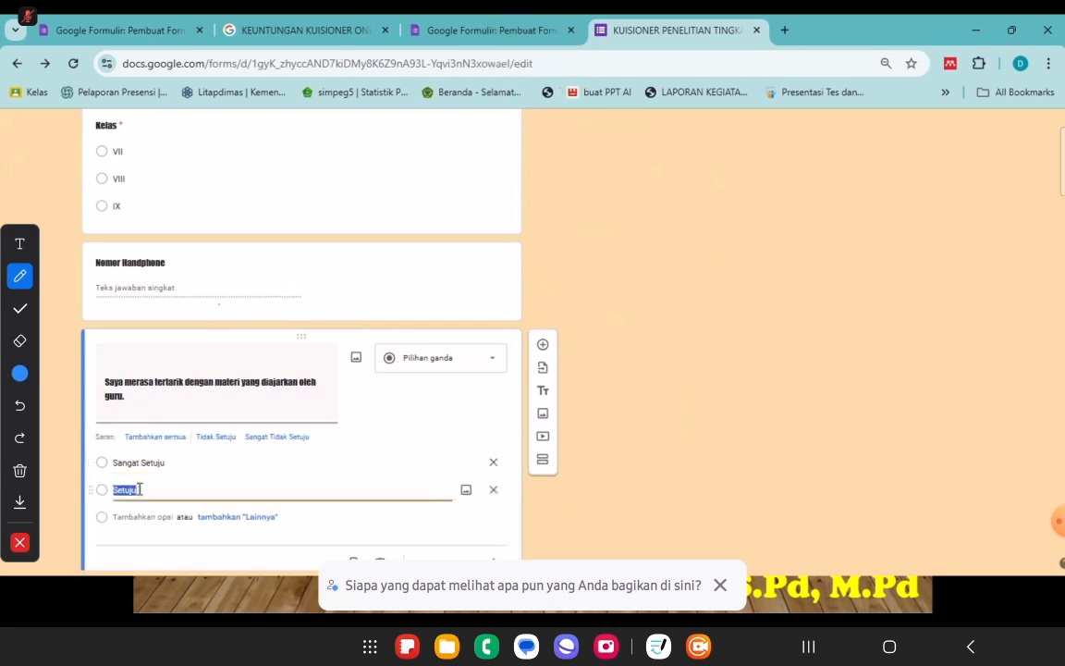
{"action": "type", "text": "a"}
{"action": "key", "text": "Caps_Lock"}
{"action": "type", "text": "S"}
{"action": "key", "text": "Caps_Lock"}
{"action": "key", "text": "BackSpace"}
{"action": "key", "text": "BackSpace"}
{"action": "key", "text": "Caps_Lock"}
{"action": "type", "text": "S"}
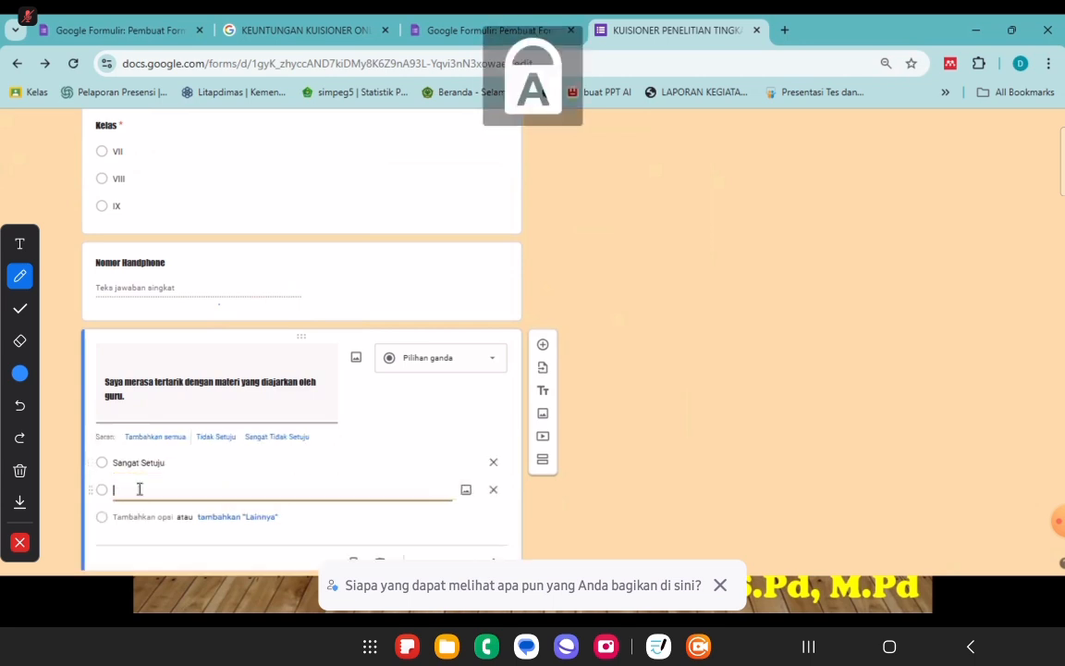
{"action": "key", "text": "Caps_Lock"}
{"action": "type", "text": "etuju"}
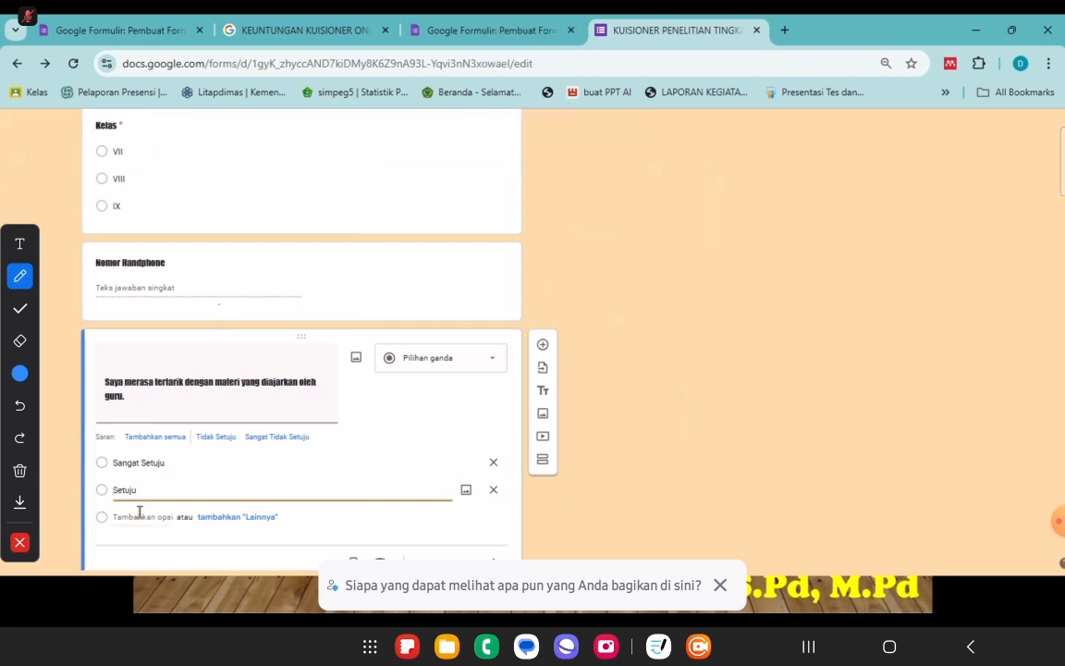
Add Cukup Setuju as the third answer option of the statement question
{"action": "left_click", "coordinate": [139, 515]}
{"action": "key", "text": "Caps_Lock"}
{"action": "type", "text": "C"}
{"action": "key", "text": "Caps_Lock"}
{"action": "type", "text": "ukup"}
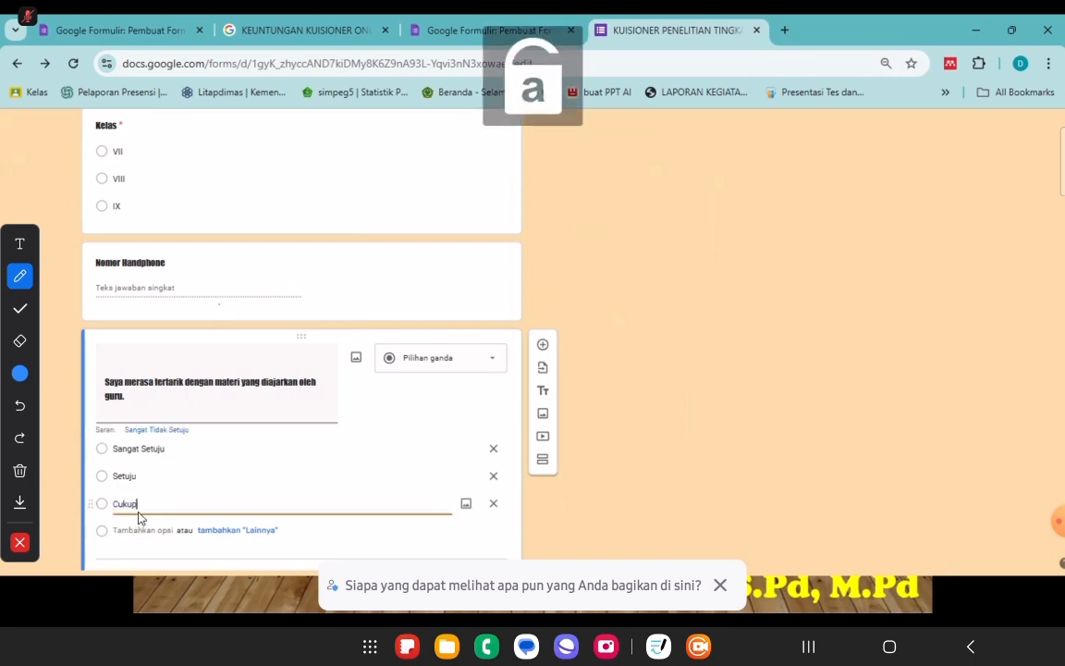
{"action": "key", "text": "Caps_Lock"}
{"action": "type", "text": "S"}
{"action": "key", "text": "Caps_Lock"}
{"action": "type", "text": "etuju"}
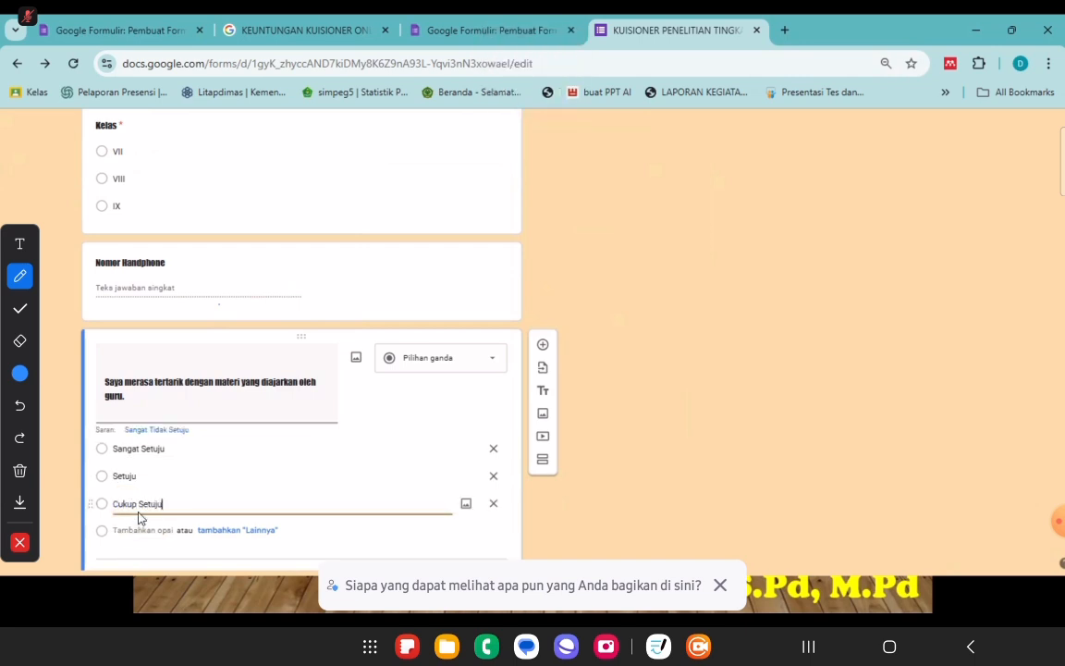
Add Kurang Setuju as the fourth option, replacing the suggested text Sangat Tidak Setuju
{"action": "left_click", "coordinate": [139, 529]}
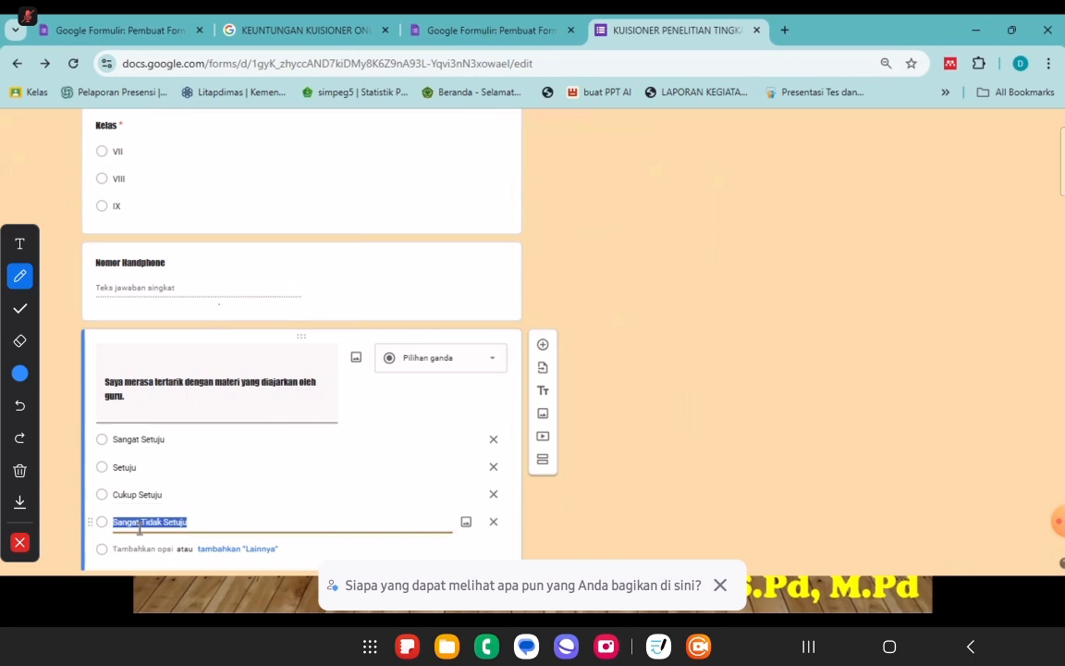
{"action": "key", "text": "Caps_Lock"}
{"action": "type", "text": "K"}
{"action": "key", "text": "Caps_Lock"}
{"action": "type", "text": "urang"}
{"action": "key", "text": "Caps_Lock"}
{"action": "type", "text": "S"}
{"action": "key", "text": "Caps_Lock"}
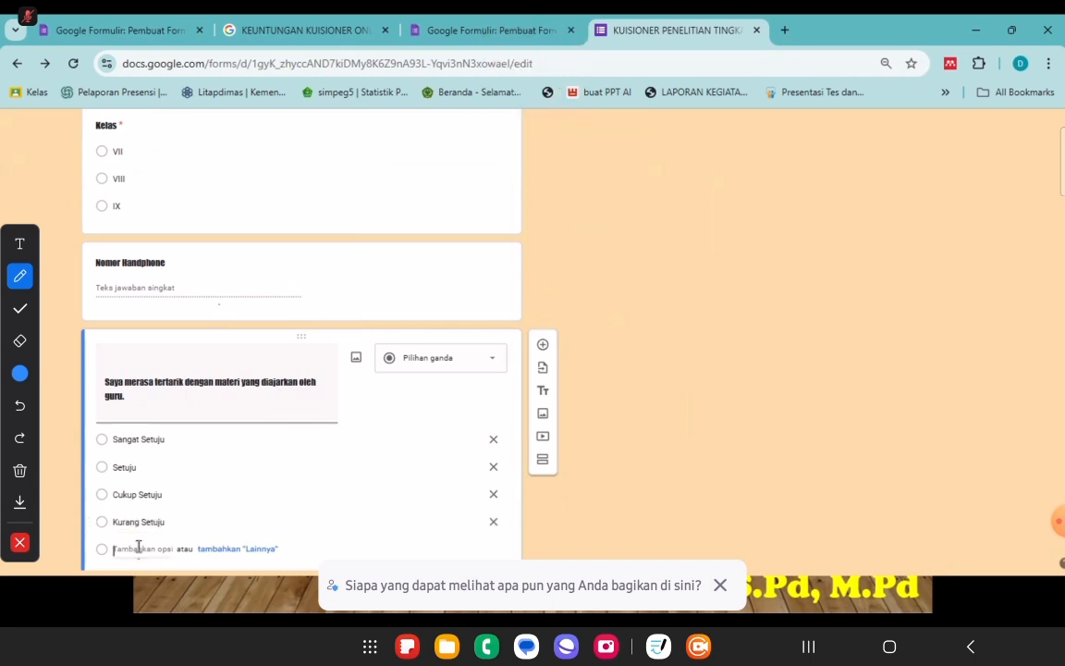
Add Tidak Setuuu as the fifth answer option of the statement question and make the question required
{"action": "left_click", "coordinate": [139, 548]}
{"action": "key", "text": "Caps_Lock"}
{"action": "type", "text": "T"}
{"action": "key", "text": "Caps_Lock"}
{"action": "type", "text": "id"}
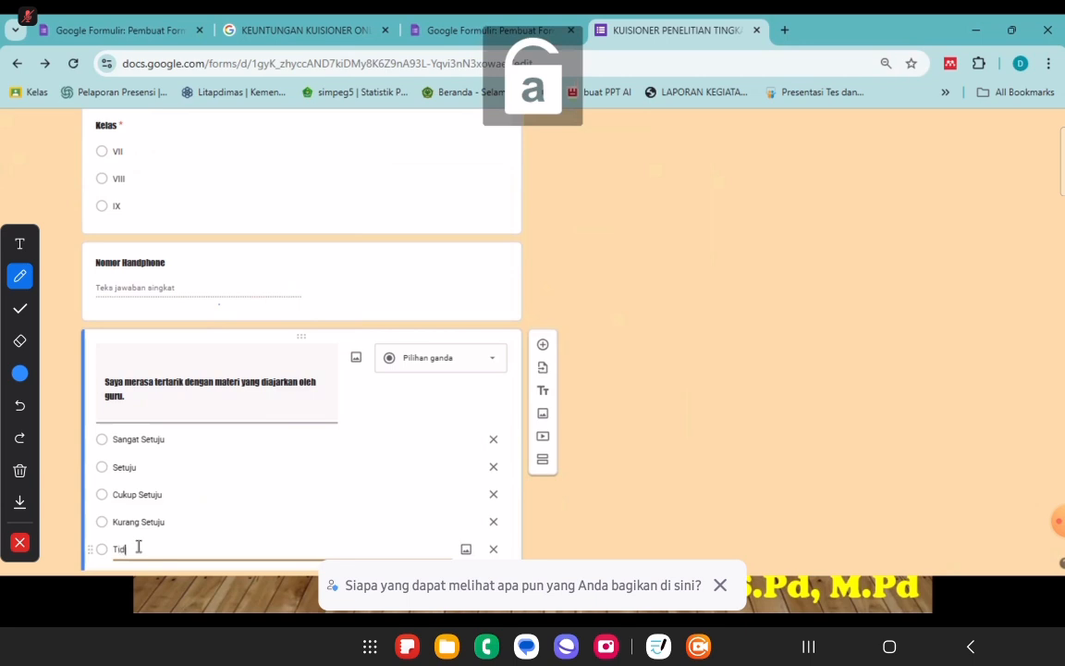
{"action": "type", "text": "ak Setujuu"}
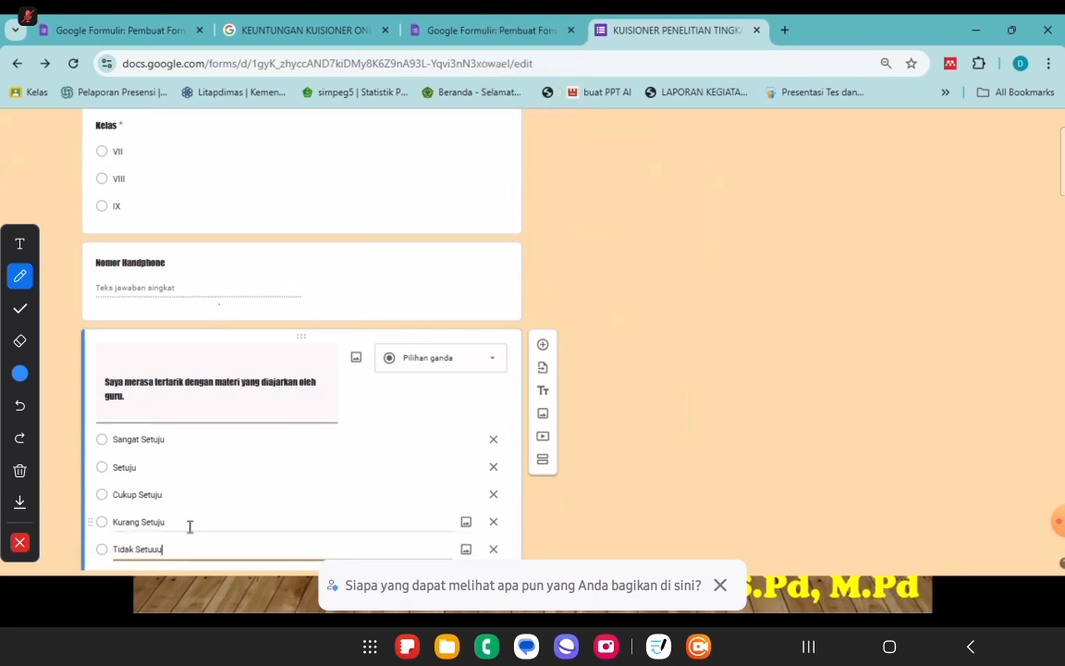
{"action": "scroll", "coordinate": [328, 463], "scroll_direction": "down", "scroll_amount": 2}
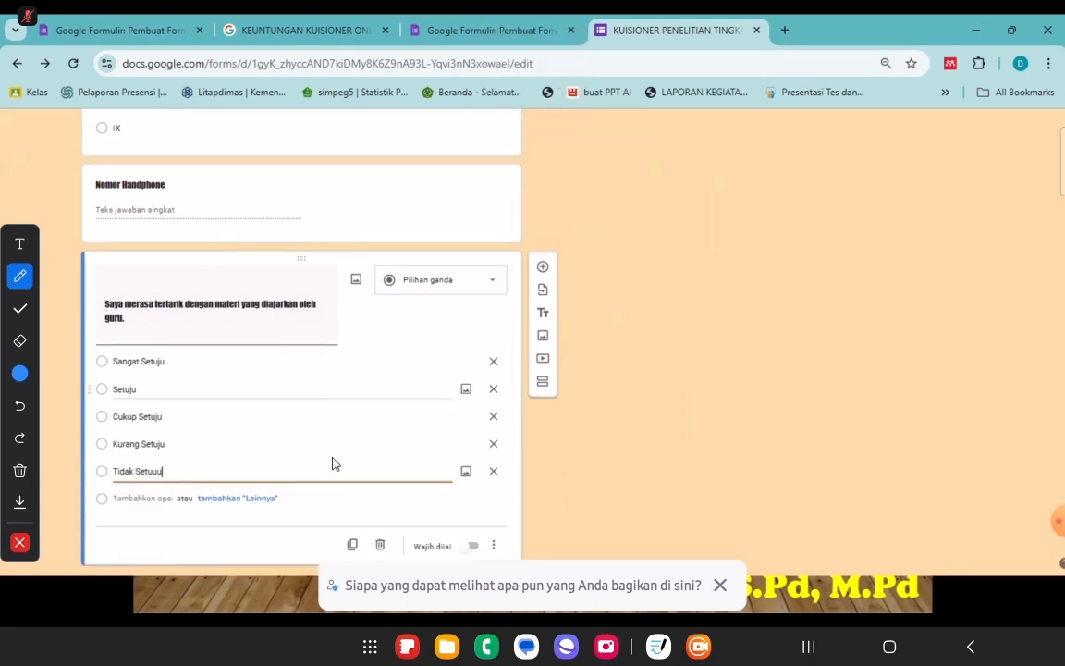
{"action": "left_click", "coordinate": [473, 546]}
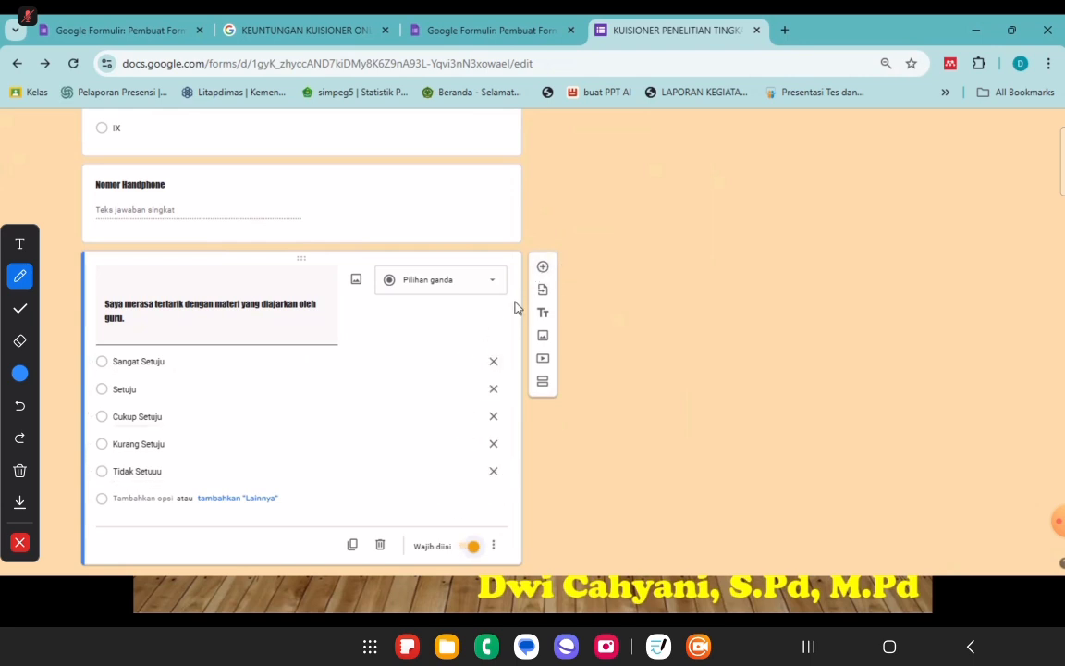
Add a new question and title it with the second statement, "Saya merasa senang ketika mempelajari mata pelajaran tertentu.", copied from the Word draft
{"action": "left_click", "coordinate": [543, 269]}
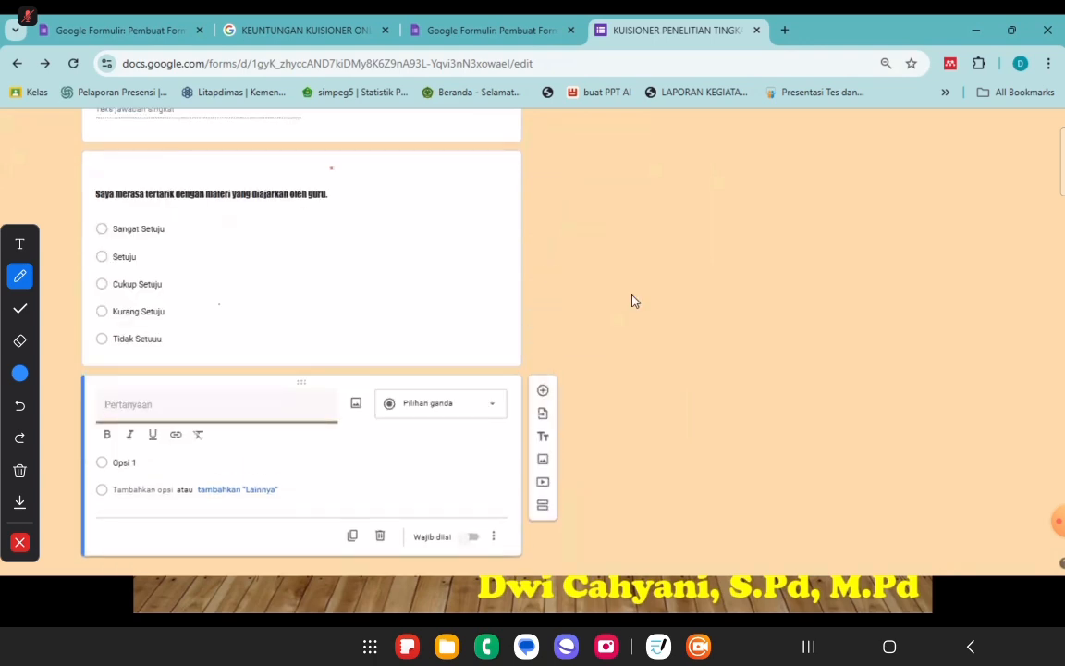
{"action": "left_click", "coordinate": [779, 593]}
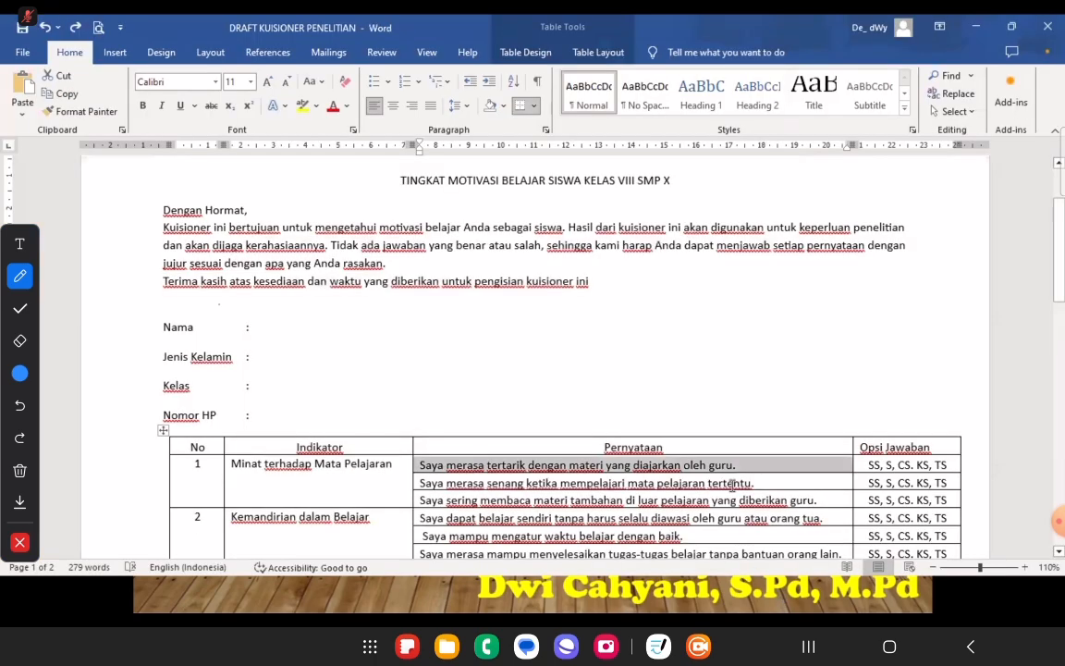
{"action": "left_click_drag", "start_coordinate": [732, 483], "coordinate": [473, 482]}
{"action": "key", "text": "ctrl+c"}
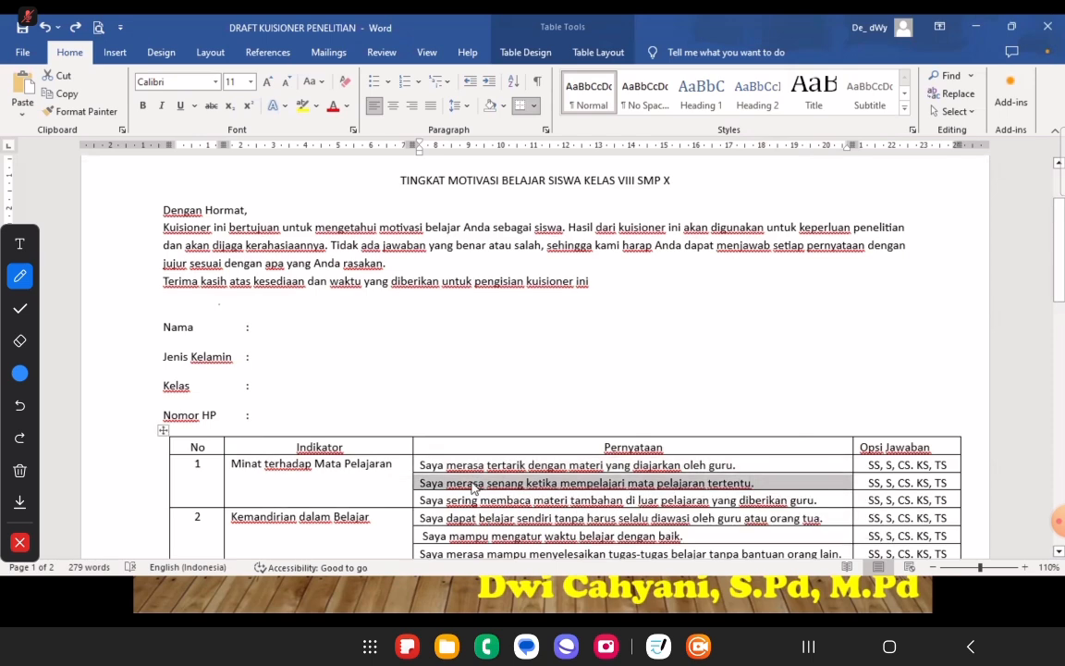
{"action": "key", "text": "super"}
{"action": "left_click", "coordinate": [522, 599]}
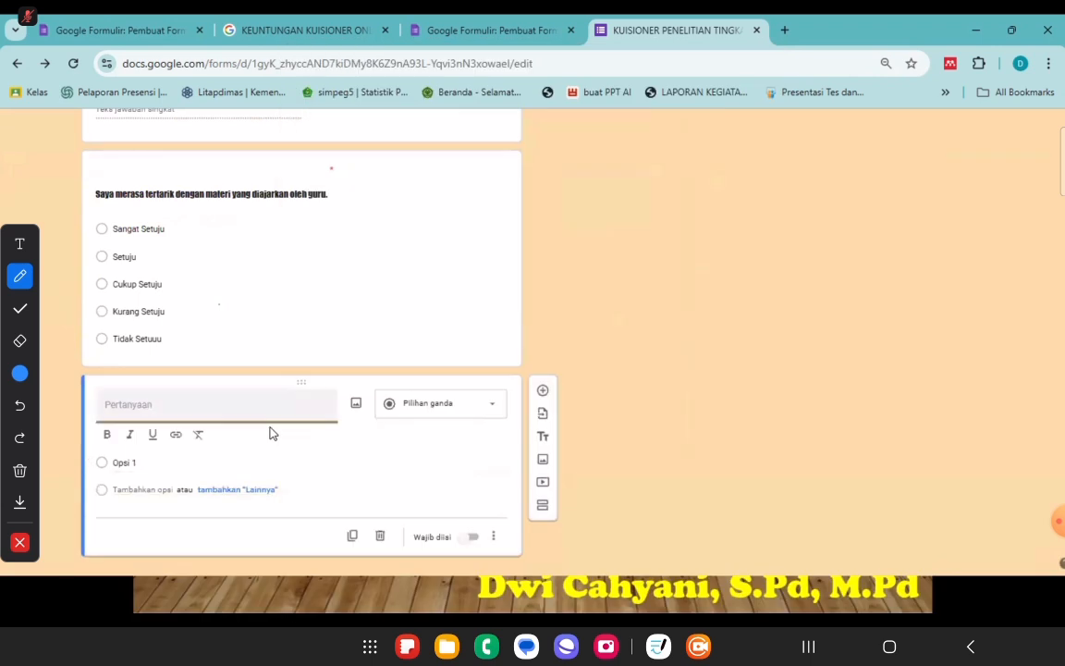
{"action": "key", "text": "ctrl+v"}
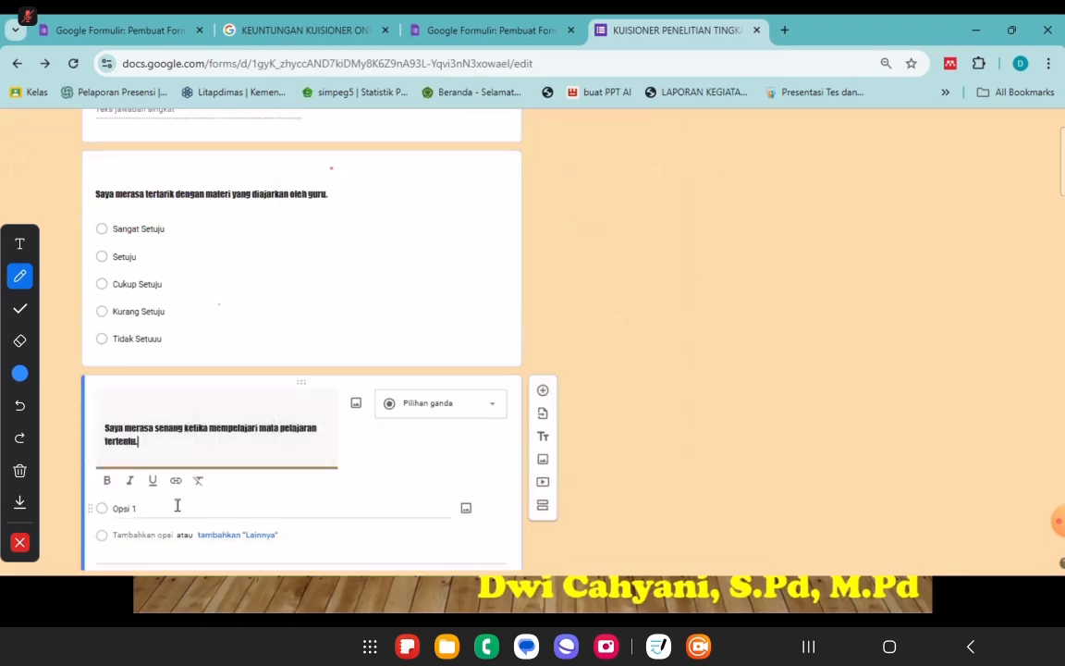
Enter Sangat Setuju and Setuju as the first two answer options of the second statement question
{"action": "scroll", "coordinate": [177, 505], "scroll_direction": "down", "scroll_amount": 1}
{"action": "left_click", "coordinate": [235, 438]}
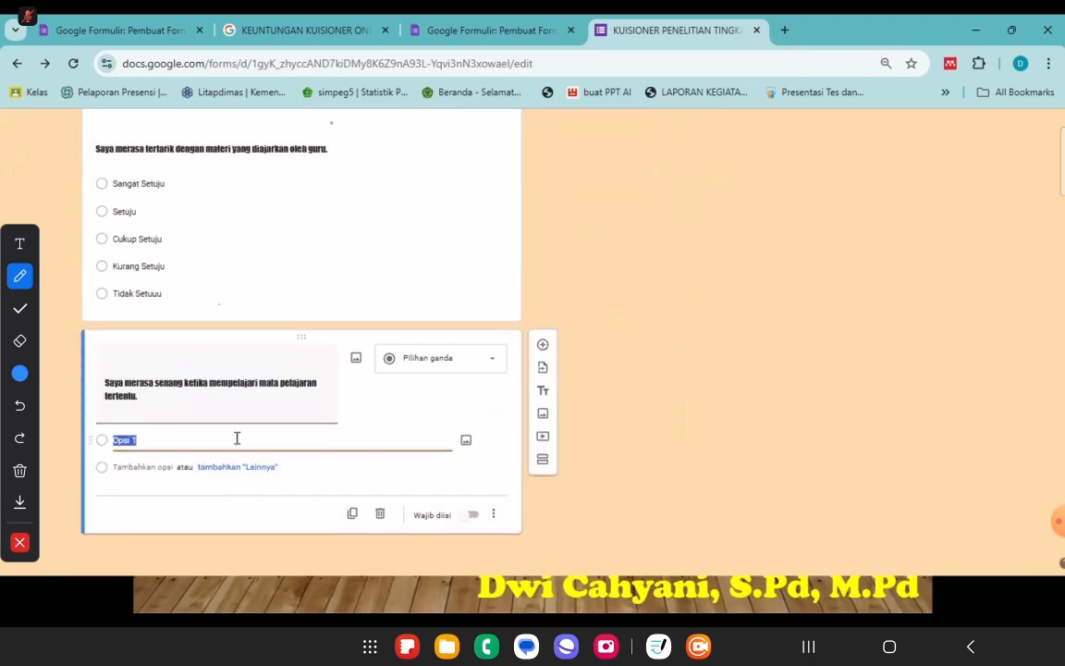
{"action": "type", "text": "Sangat S"}
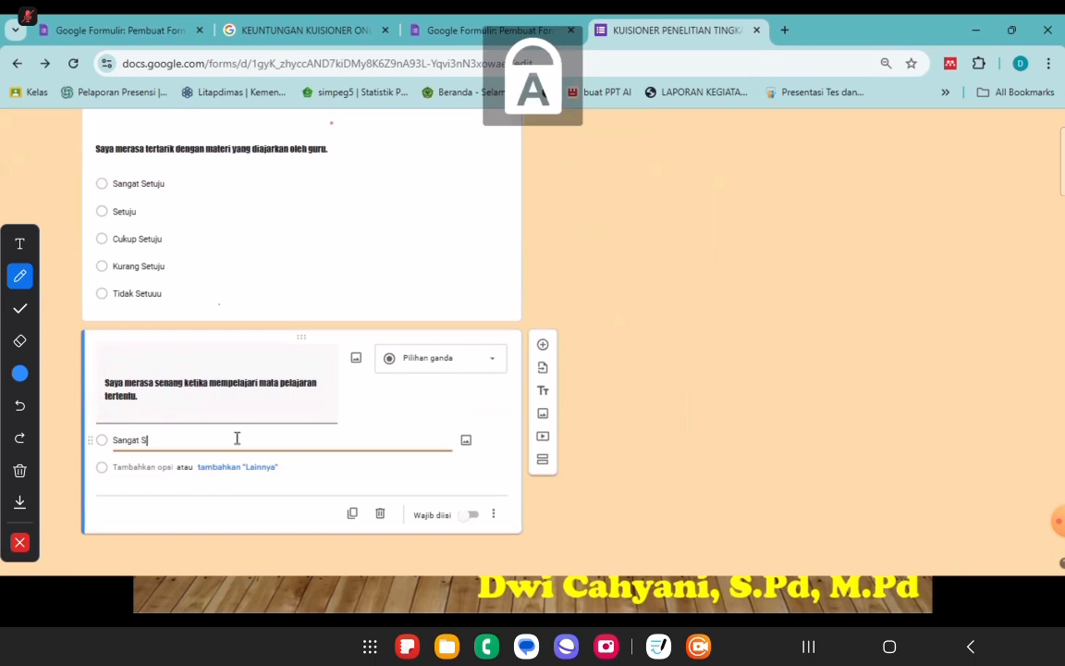
{"action": "type", "text": "etuju"}
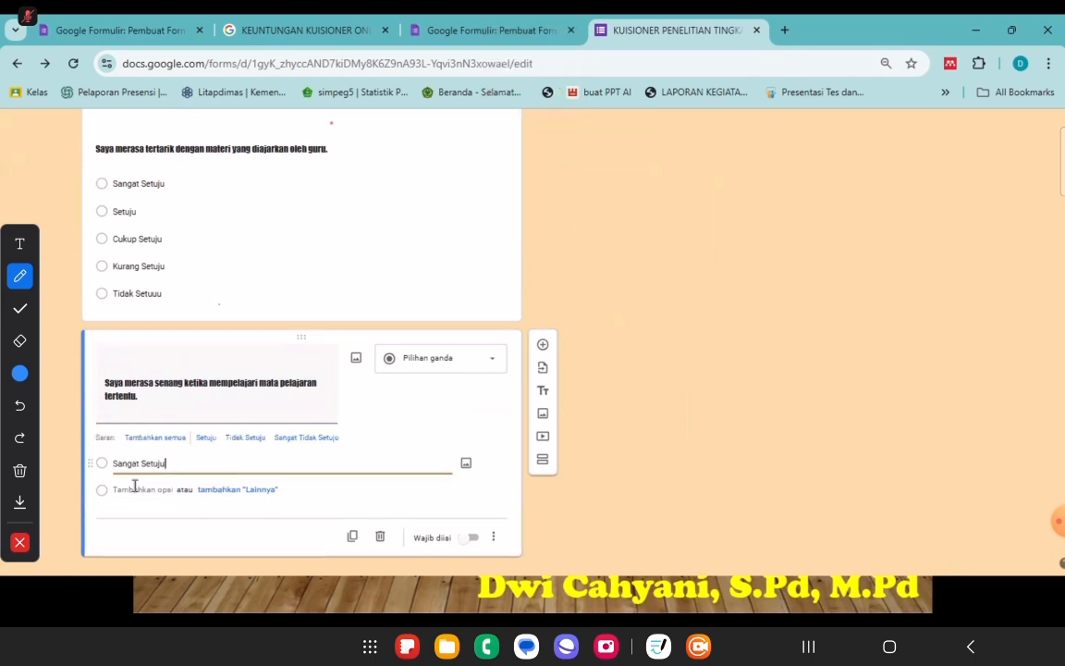
{"action": "left_click", "coordinate": [127, 489]}
{"action": "type", "text": "Set"}
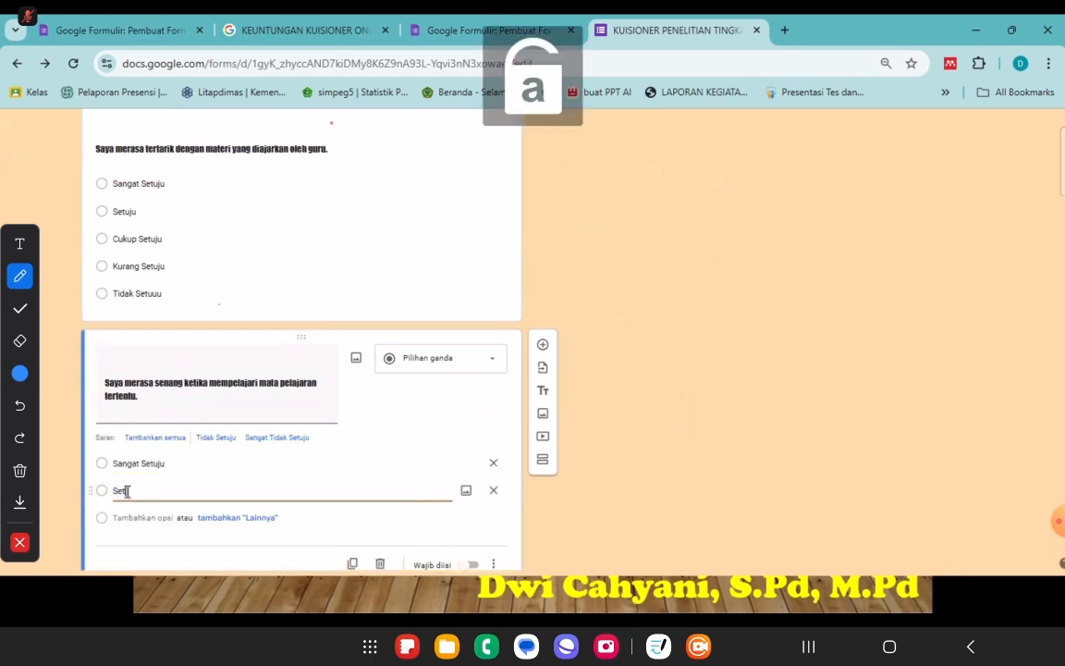
{"action": "type", "text": "uju"}
Add Cukup Setuju and Kurang Setuju as the third and fourth answer options of the second statement question
{"action": "left_click", "coordinate": [134, 517]}
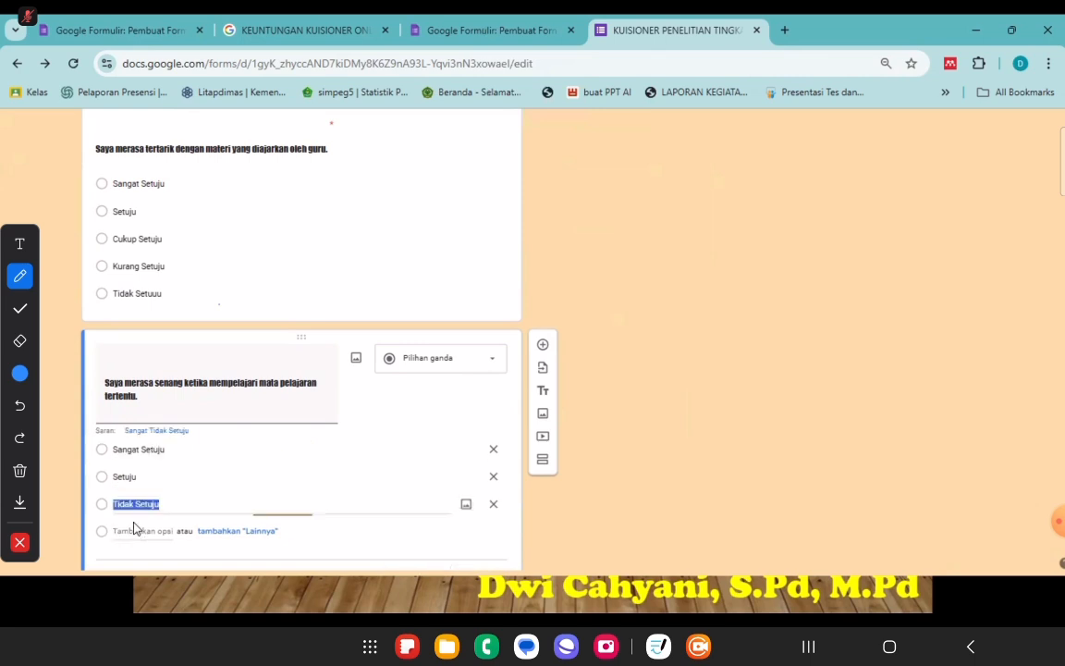
{"action": "type", "text": "Cukup"}
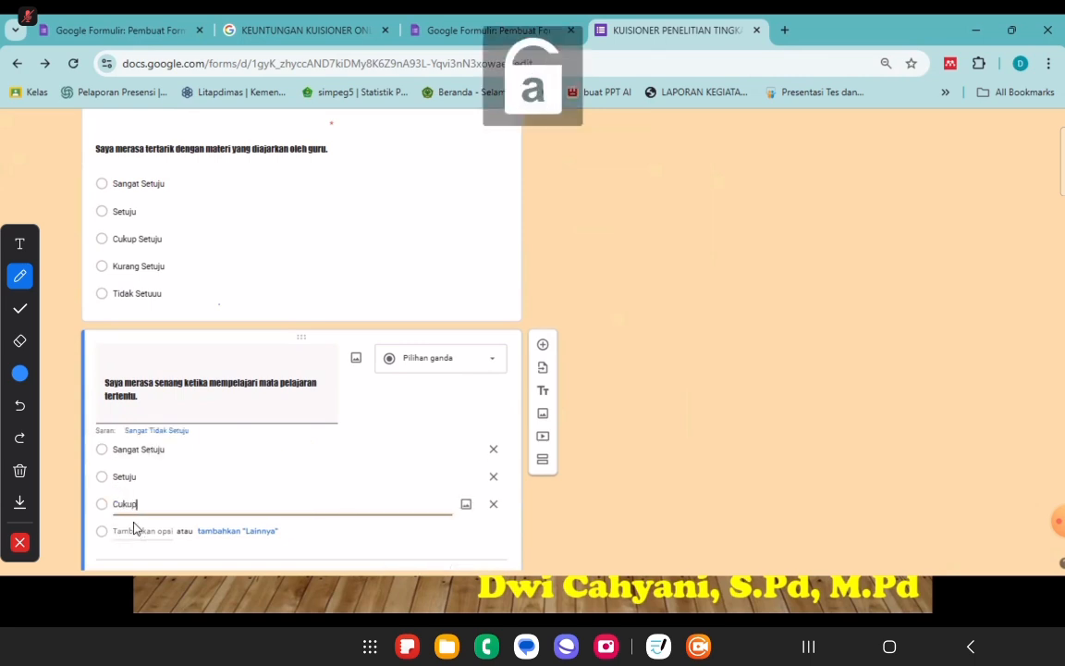
{"action": "type", "text": " Setuju"}
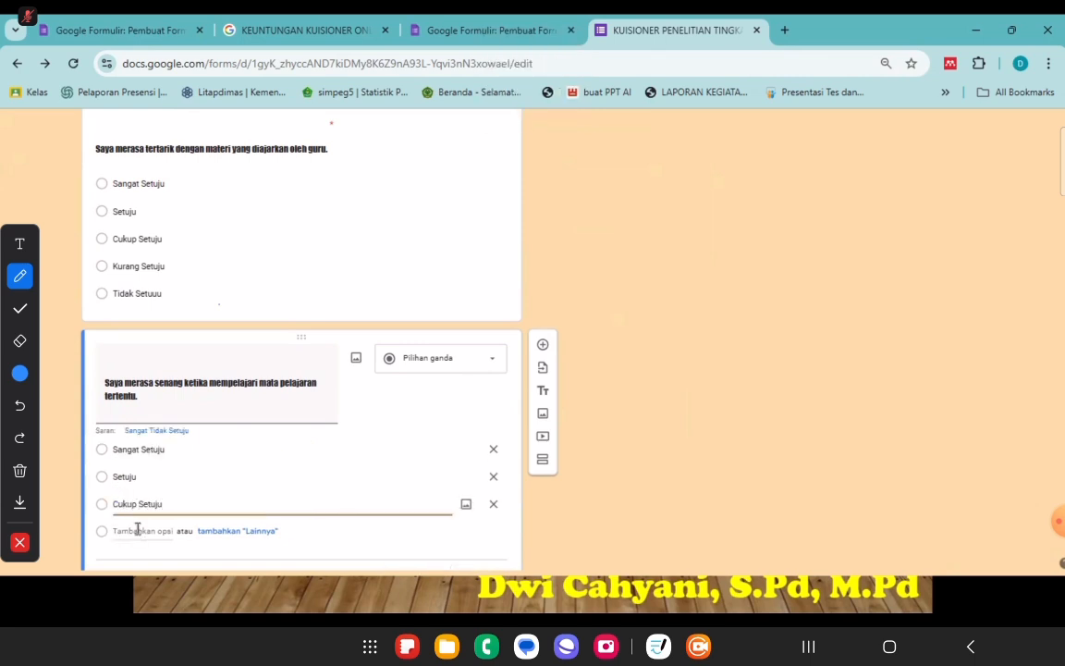
{"action": "left_click", "coordinate": [136, 530]}
{"action": "type", "text": "Kurang"}
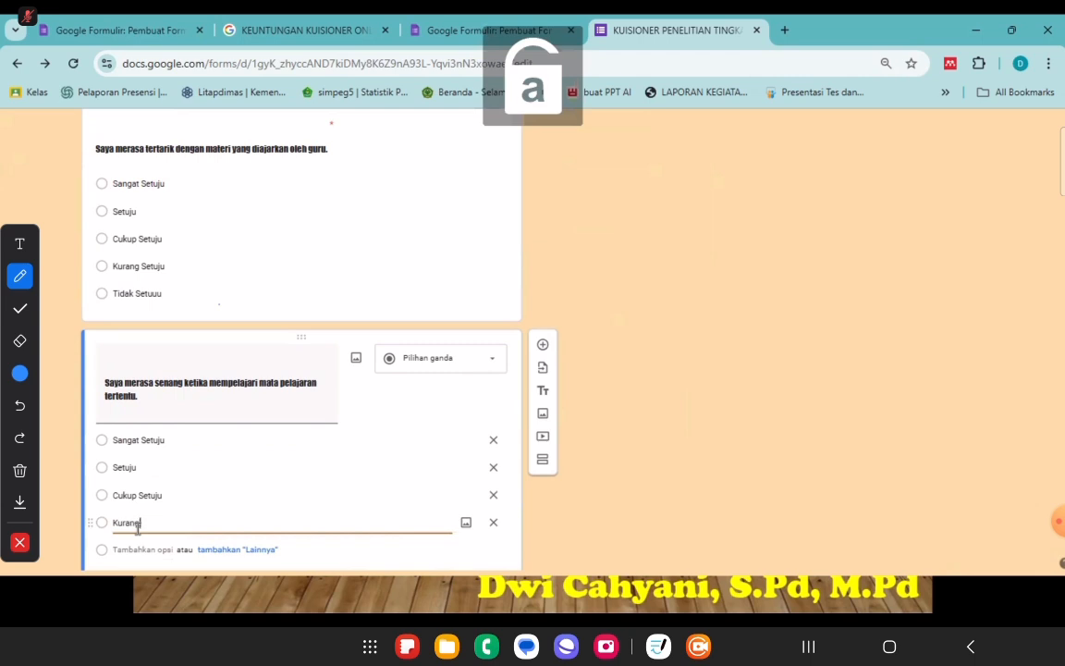
{"action": "type", "text": " Setuju"}
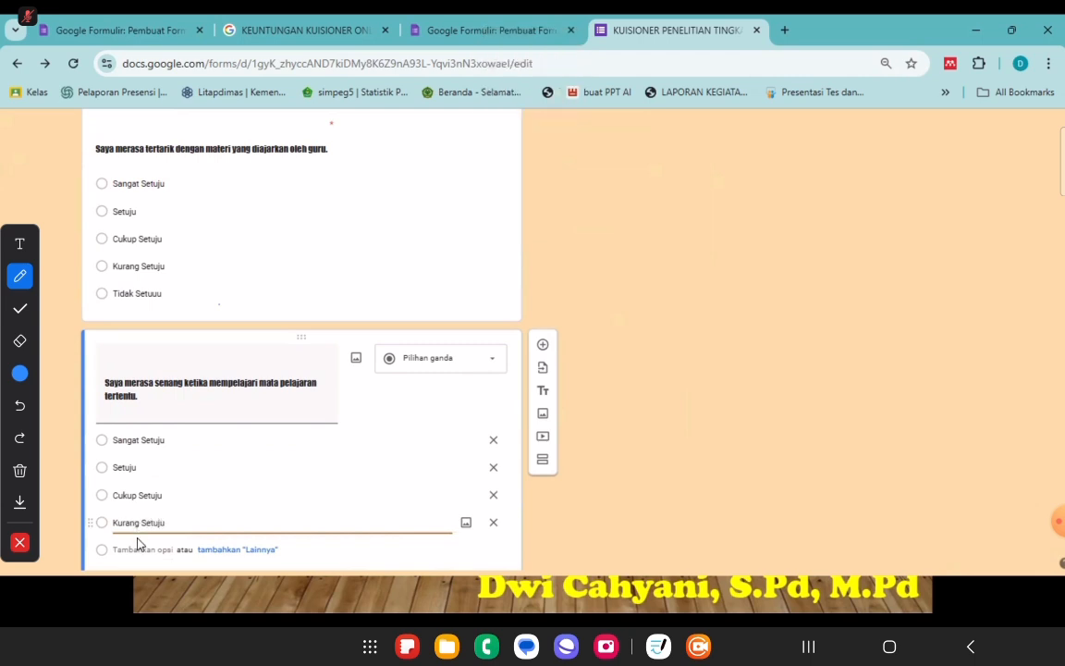
Add Tidak Setuju as the fifth answer option of the second statement question and make the question required
{"action": "left_click", "coordinate": [139, 549]}
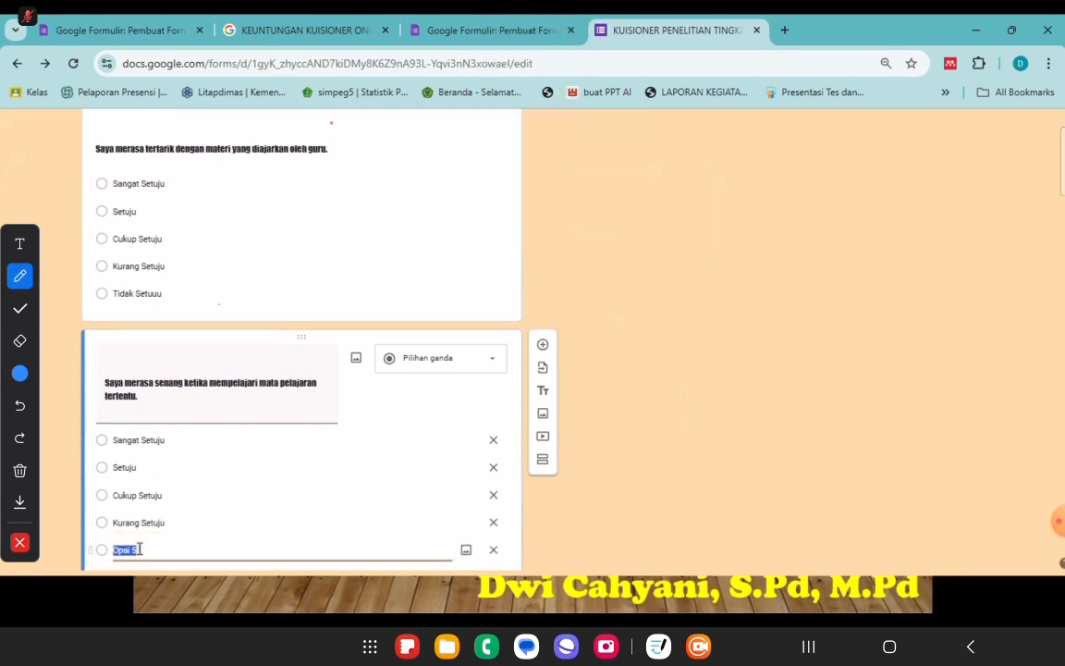
{"action": "type", "text": "Tidak Setuuu"}
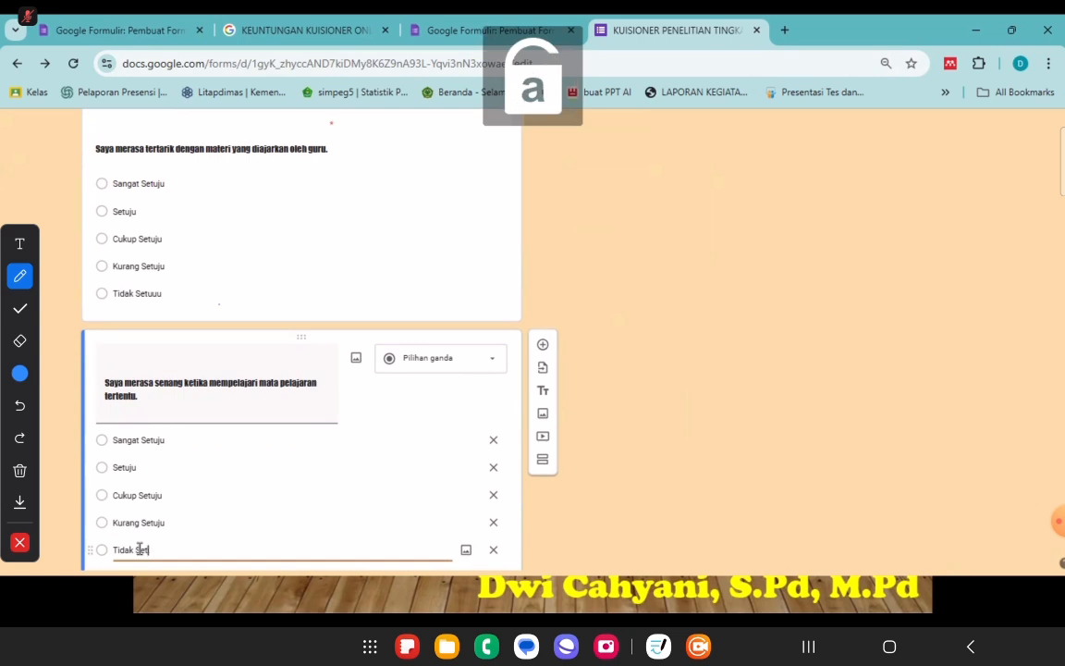
{"action": "key", "text": "BackSpace"}
{"action": "key", "text": "BackSpace"}
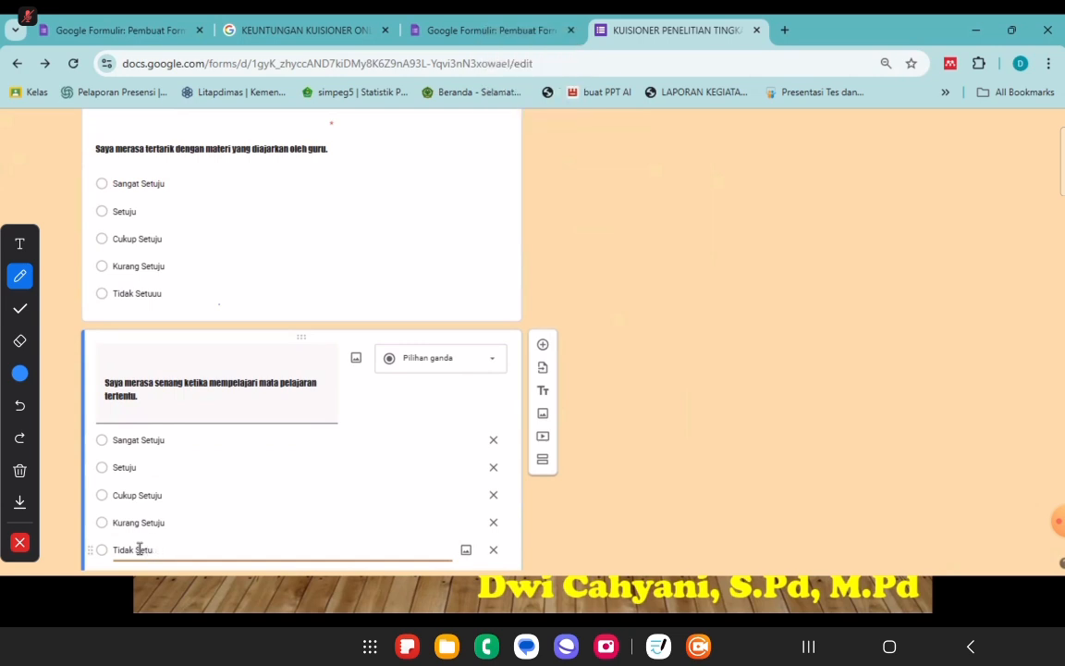
{"action": "type", "text": "ju"}
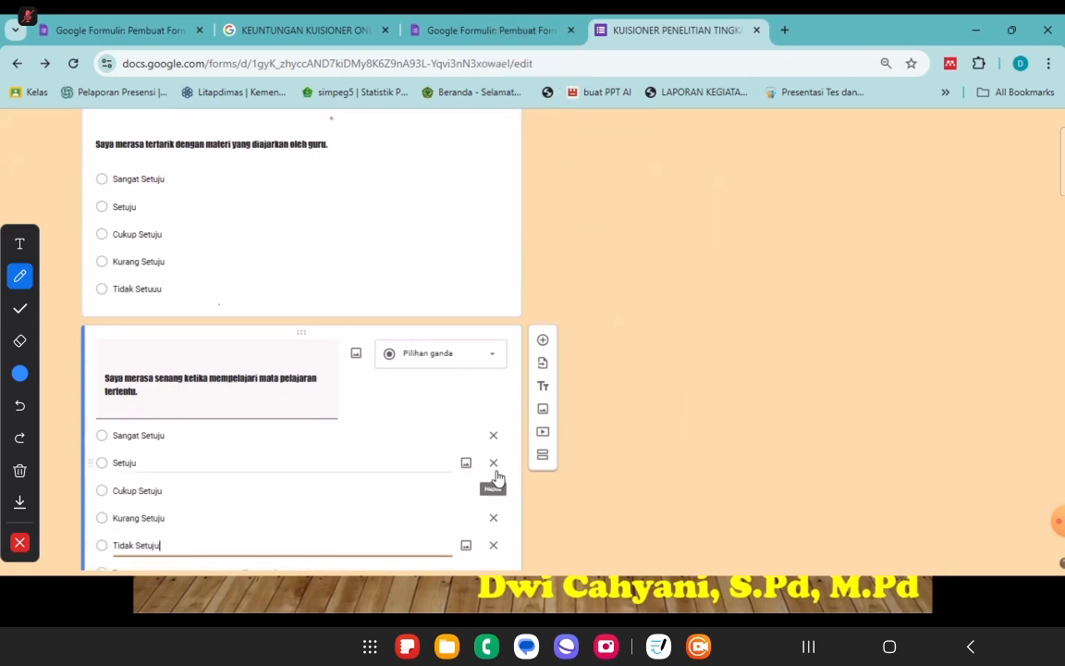
{"action": "scroll", "coordinate": [490, 499], "scroll_direction": "down", "scroll_amount": 1}
{"action": "left_click", "coordinate": [488, 547]}
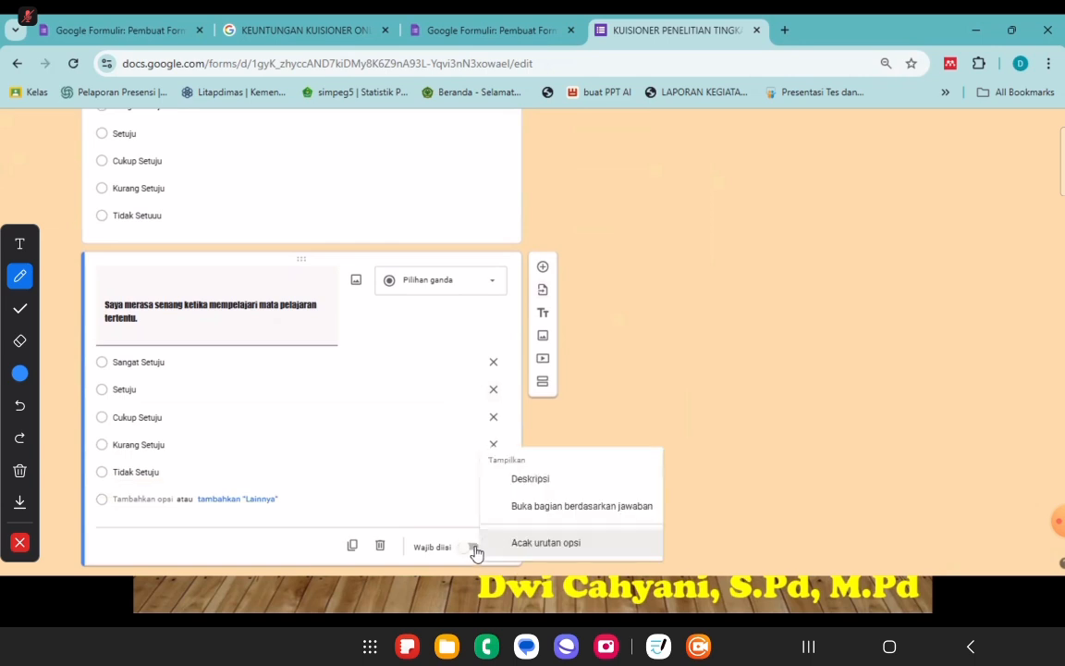
{"action": "left_click", "coordinate": [473, 549]}
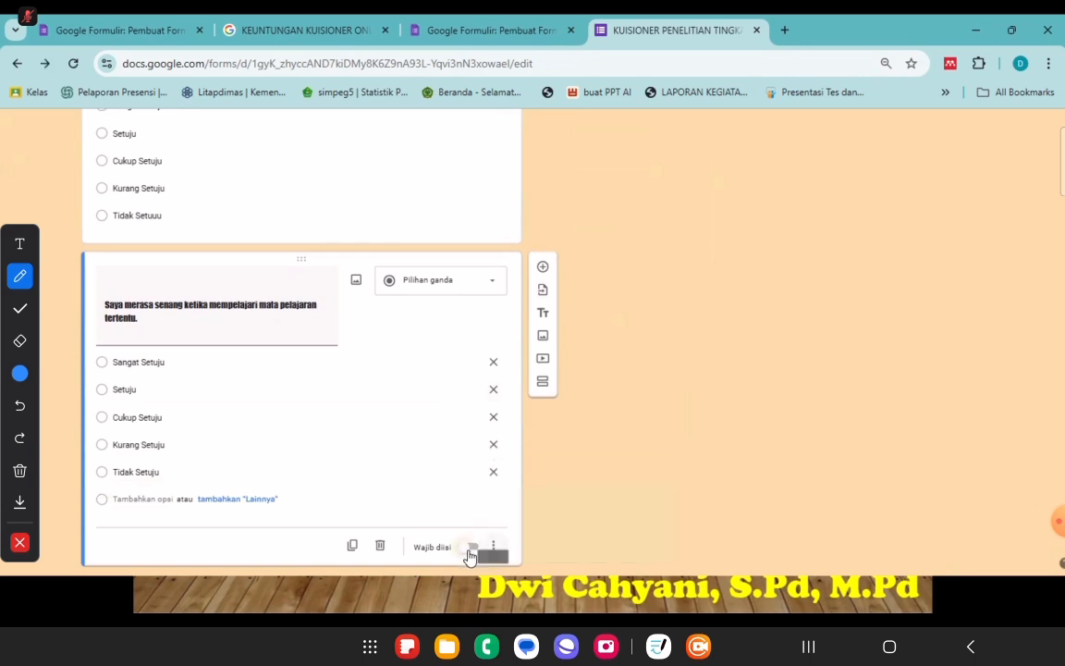
{"action": "left_click", "coordinate": [474, 550]}
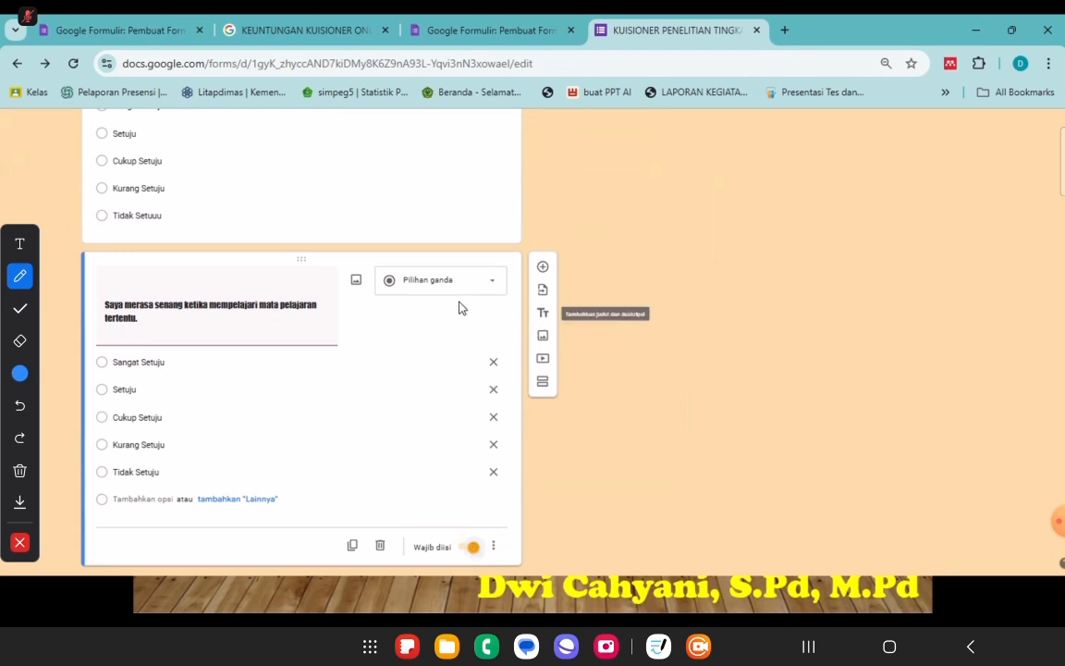
Duplicate the second statement question and delete the title text in the copy
{"action": "left_click", "coordinate": [352, 547]}
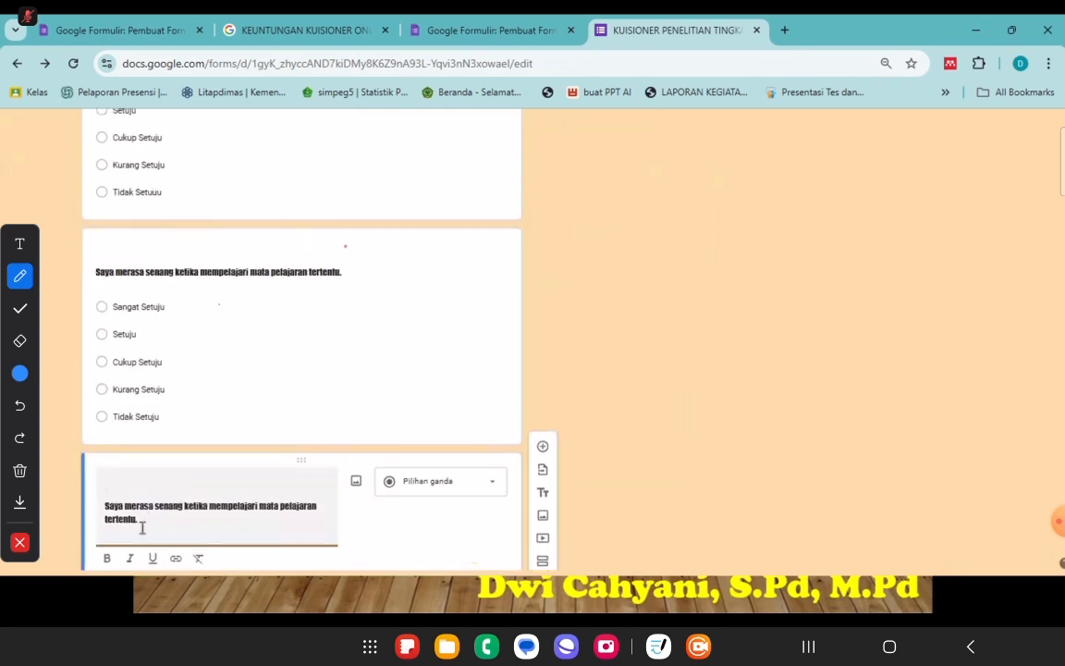
{"action": "scroll", "coordinate": [362, 405], "scroll_direction": "down", "scroll_amount": 1}
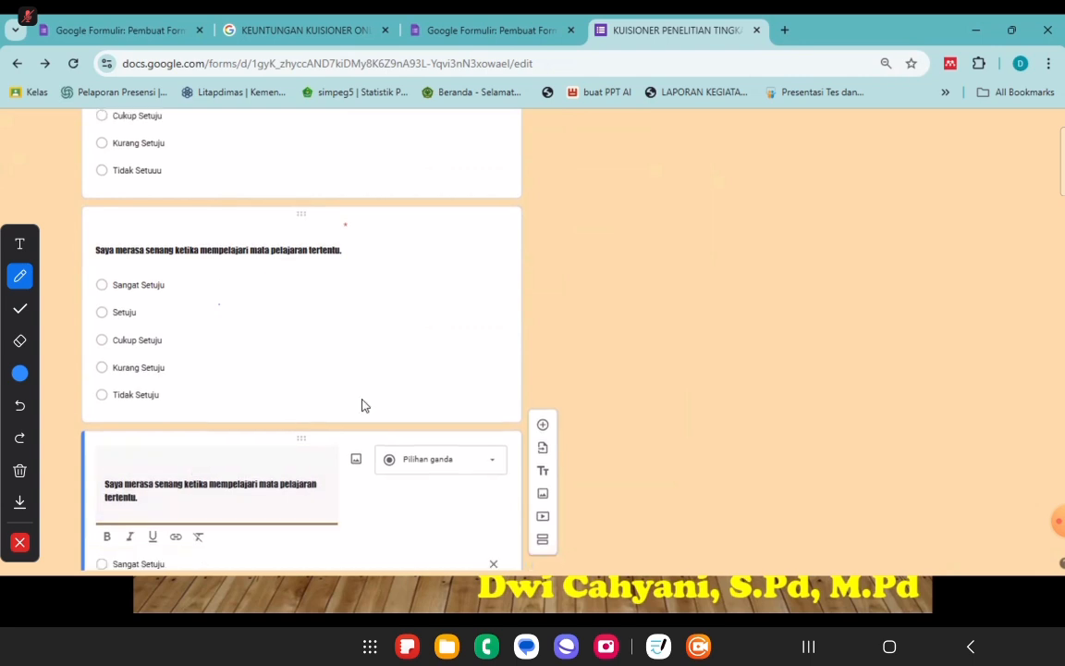
{"action": "scroll", "coordinate": [363, 405], "scroll_direction": "down", "scroll_amount": 3}
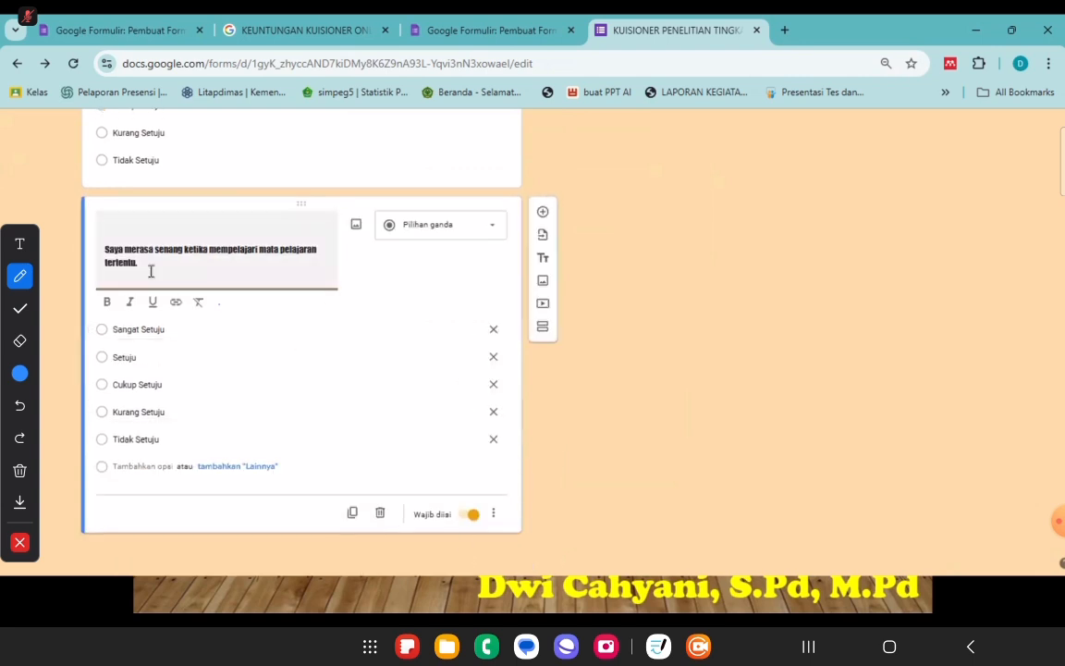
{"action": "left_click_drag", "start_coordinate": [150, 270], "coordinate": [102, 249]}
{"action": "key", "text": "BackSpace"}
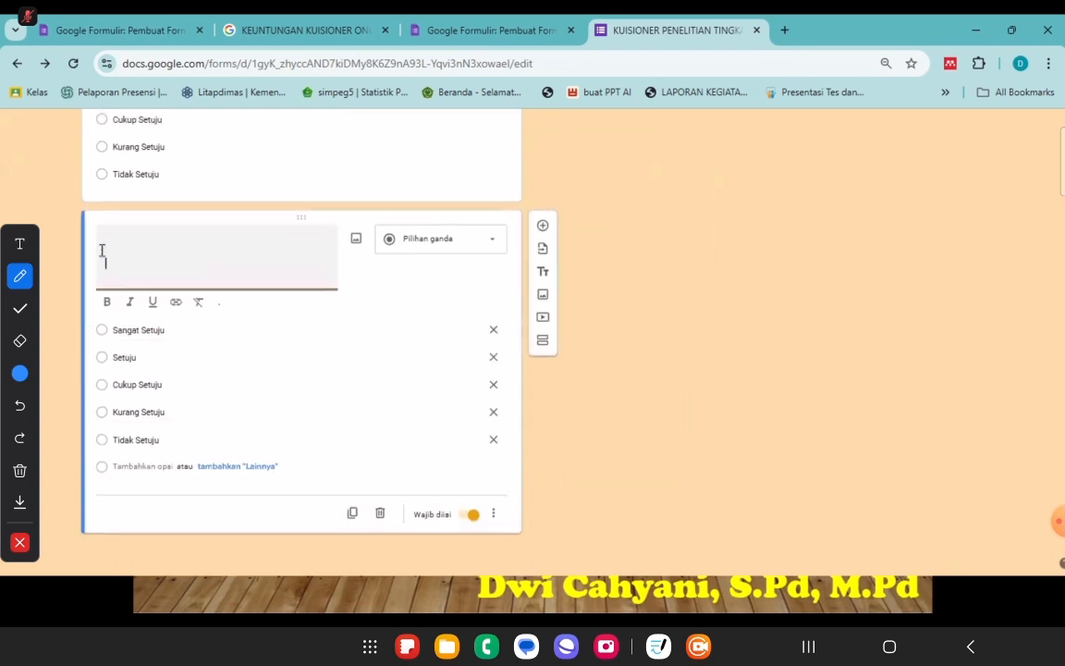
Copy "Saya sering membaca materi tambahan di luar pelajaran yang diberikan guru." from the Word draft and paste it as the duplicated question's title
{"action": "key", "text": "super"}
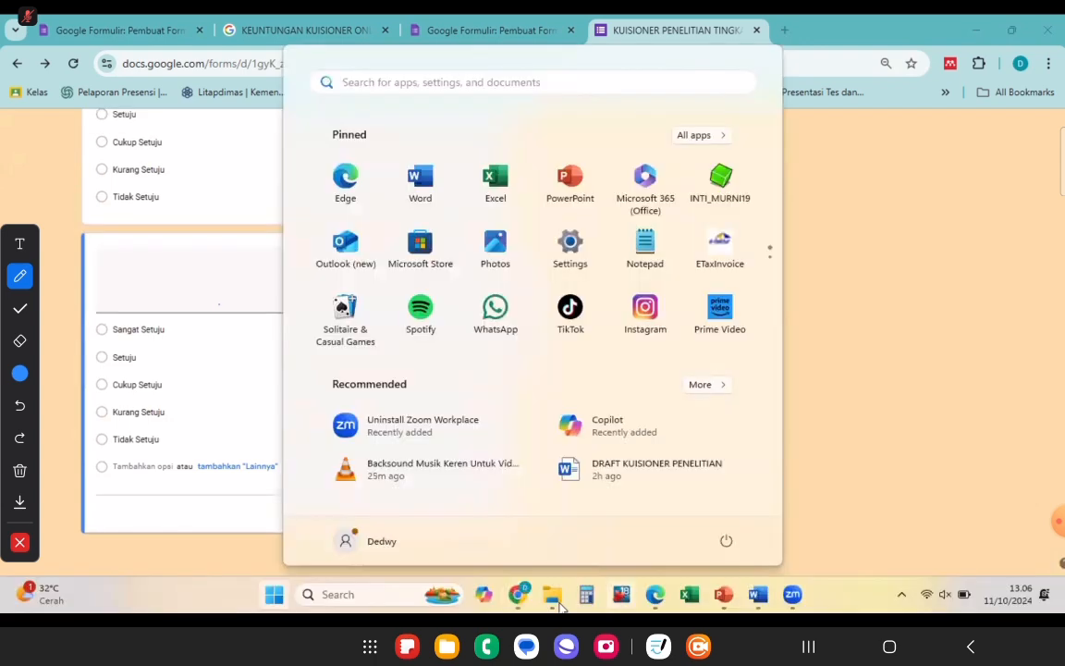
{"action": "left_click", "coordinate": [758, 594]}
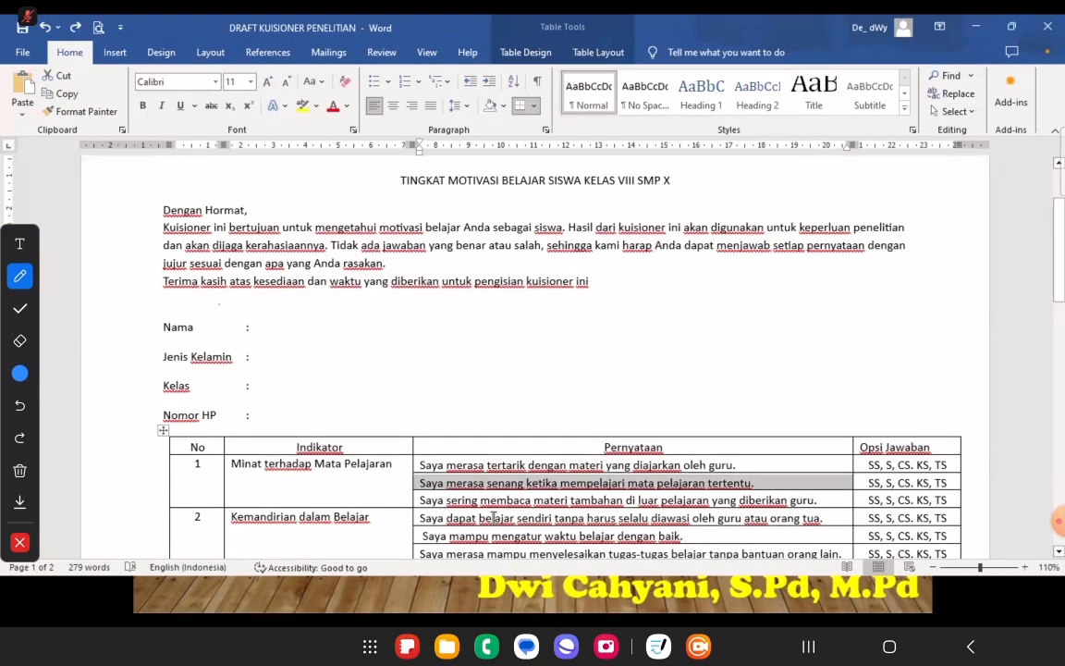
{"action": "left_click_drag", "start_coordinate": [422, 501], "coordinate": [806, 500]}
{"action": "key", "text": "ctrl+c"}
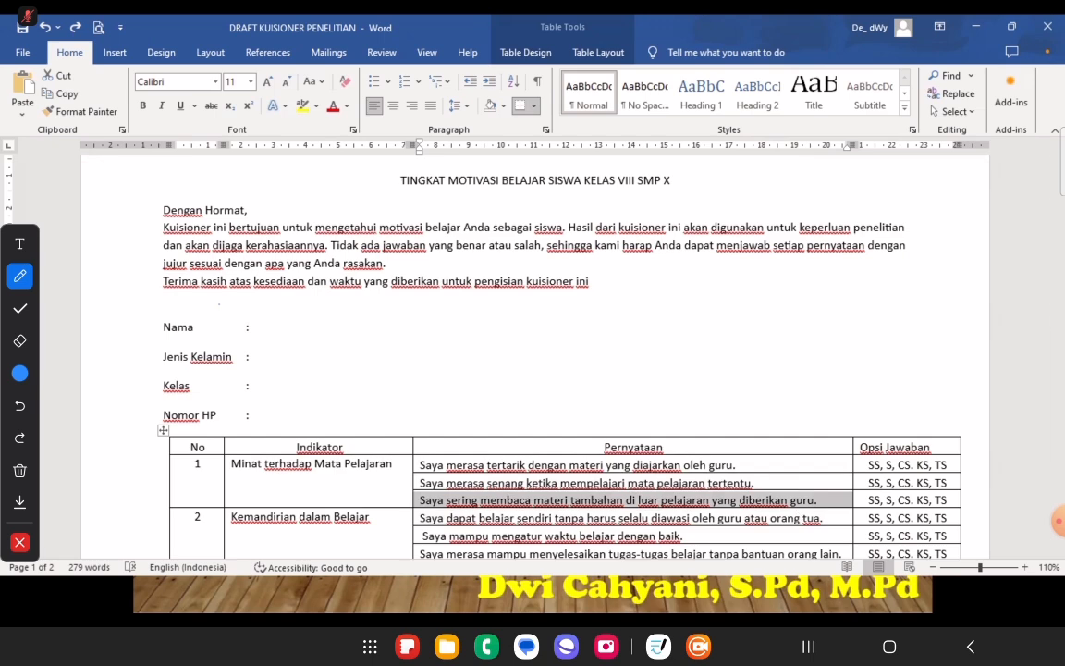
{"action": "key", "text": "super"}
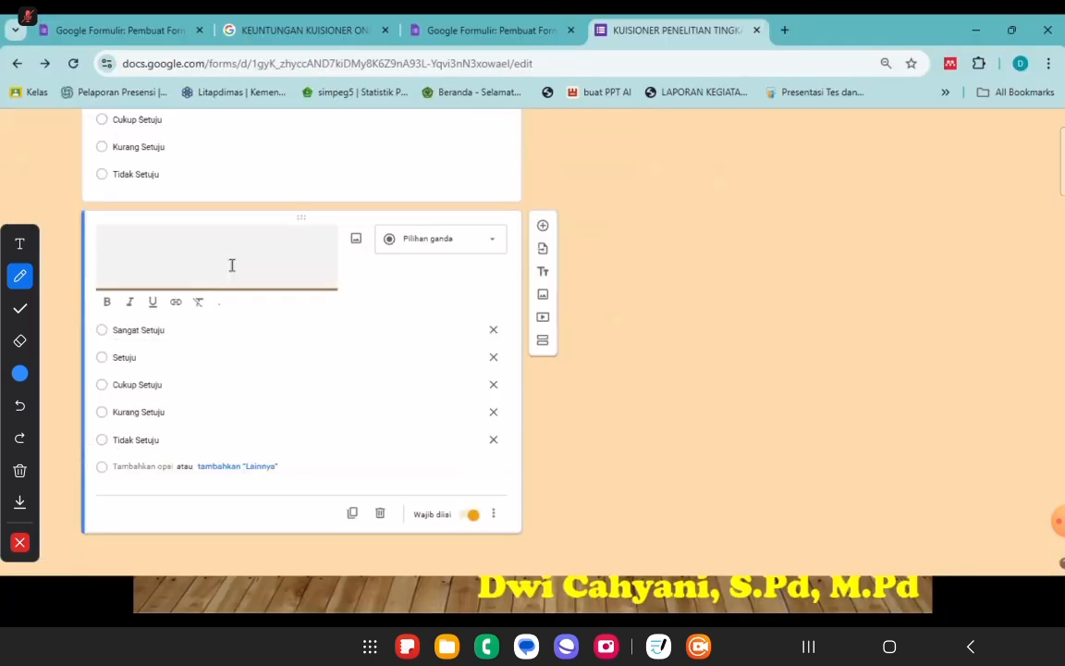
{"action": "key", "text": "ctrl+v"}
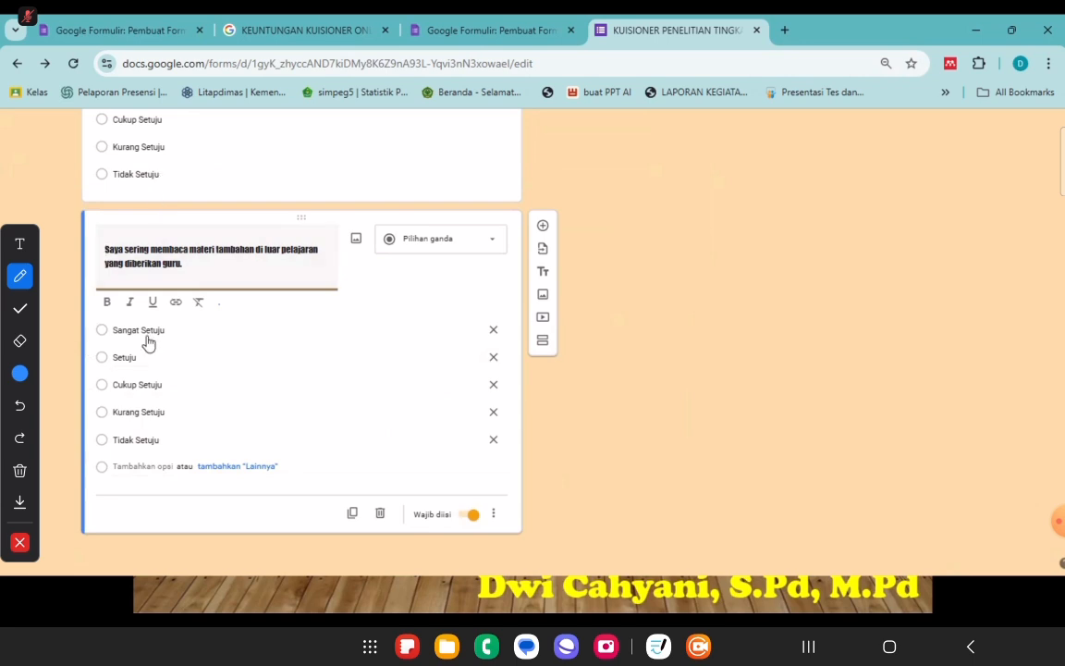
{"action": "left_click", "coordinate": [629, 457]}
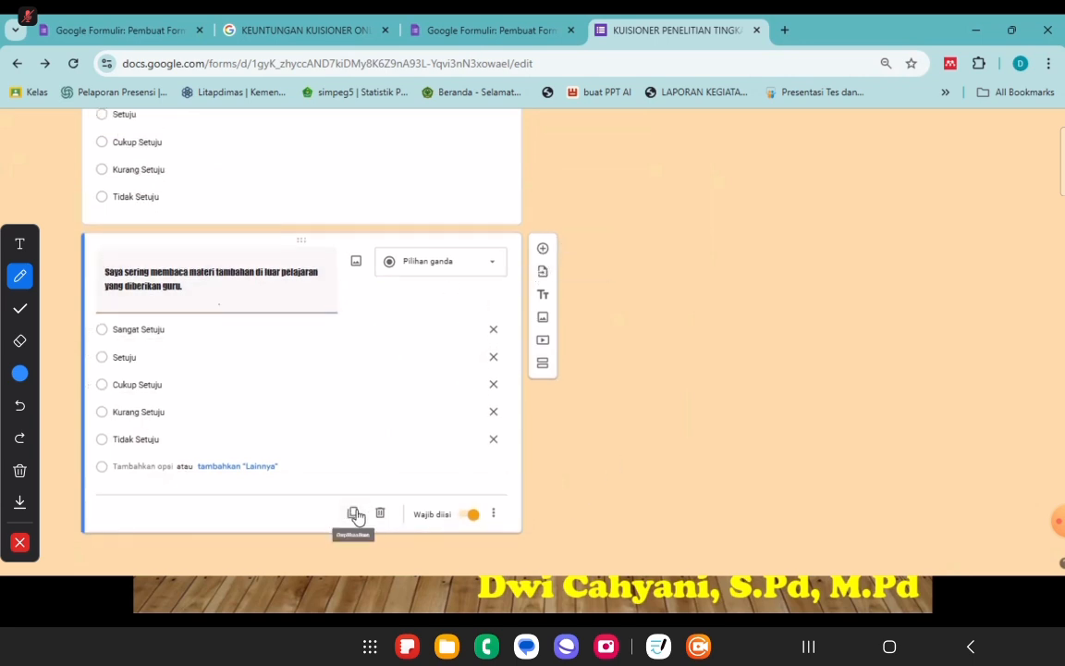
Duplicate the third statement question and delete the title text in the copy
{"action": "left_click", "coordinate": [354, 513]}
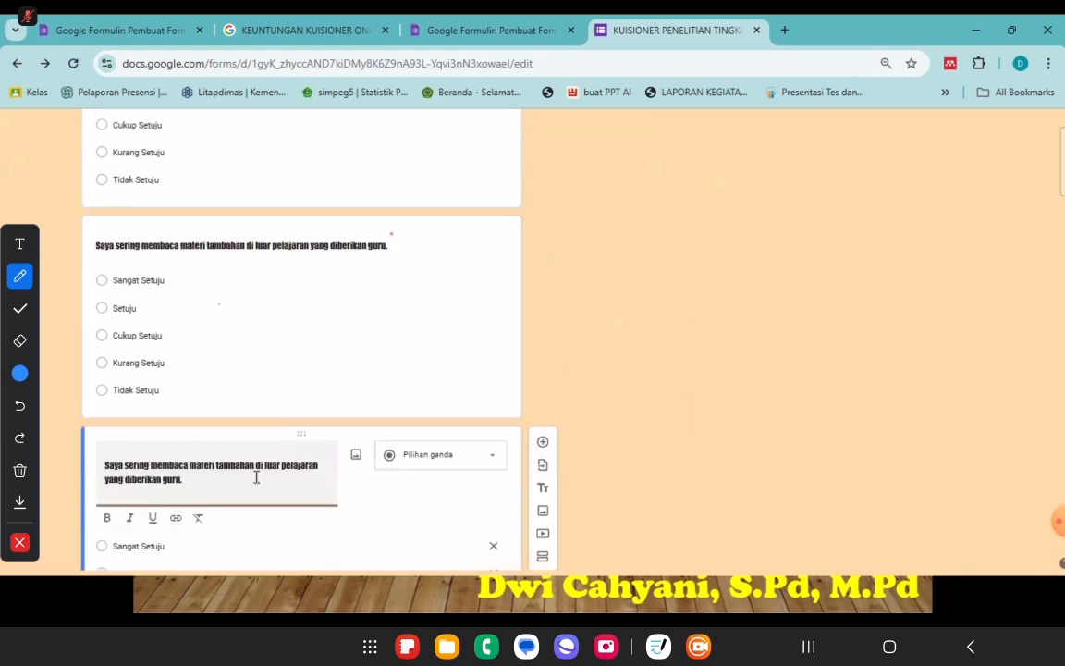
{"action": "left_click_drag", "start_coordinate": [257, 475], "coordinate": [96, 464]}
{"action": "key", "text": "BackSpace"}
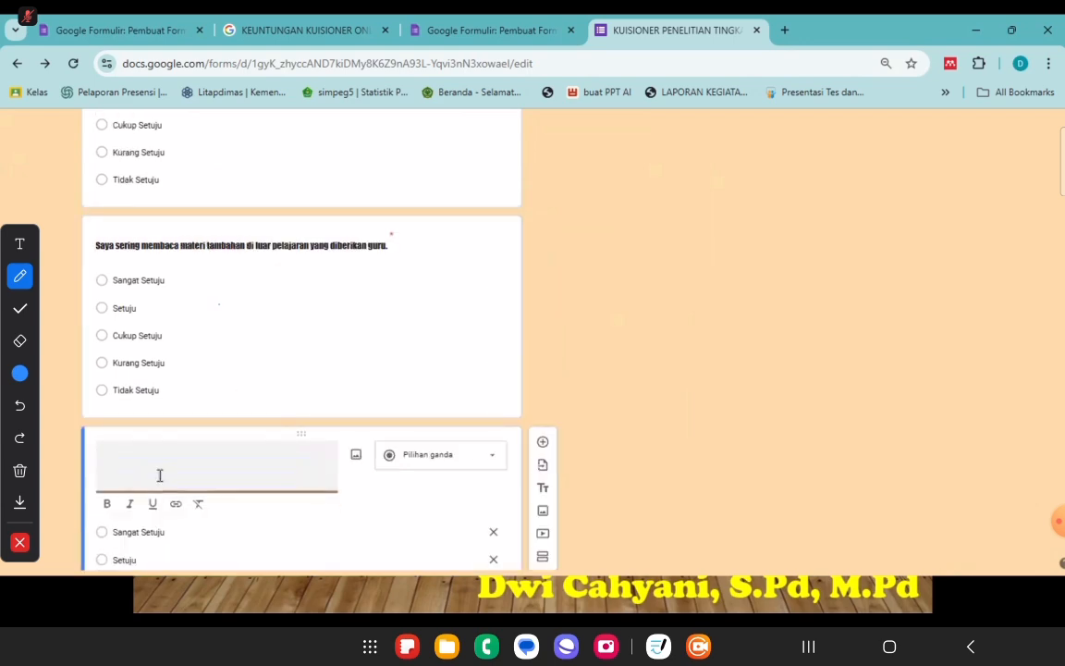
Copy "Saya dapat belajar sendiri tanpa harus selalu diawasi oleh guru atau orang tua." from the Word draft into the duplicated question's title, without a blank line above
{"action": "key", "text": "super"}
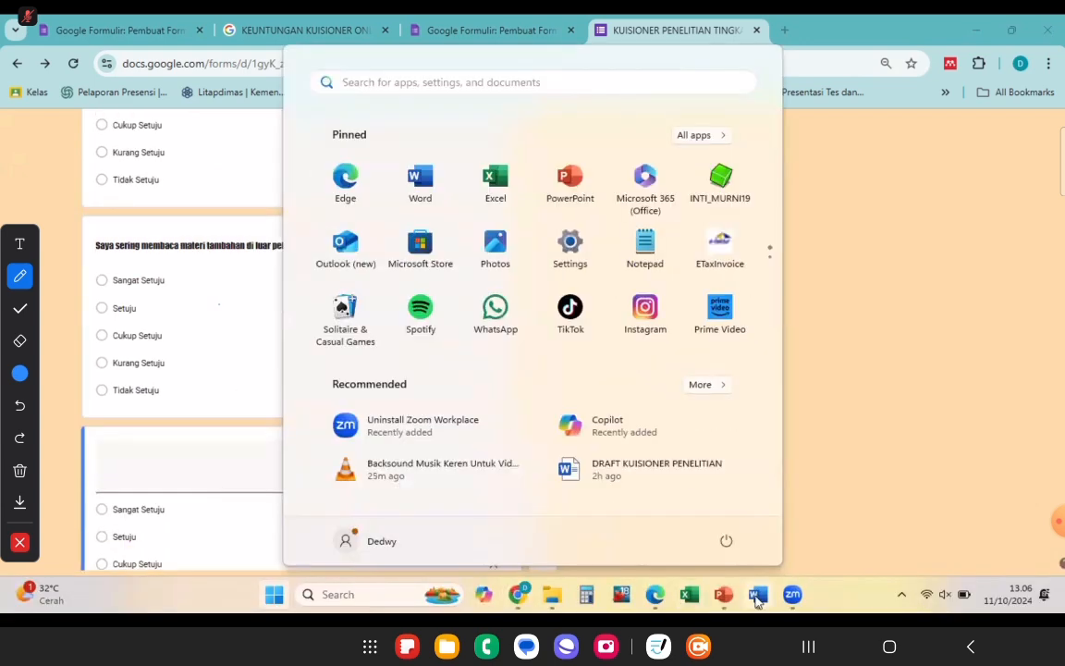
{"action": "left_click", "coordinate": [761, 596]}
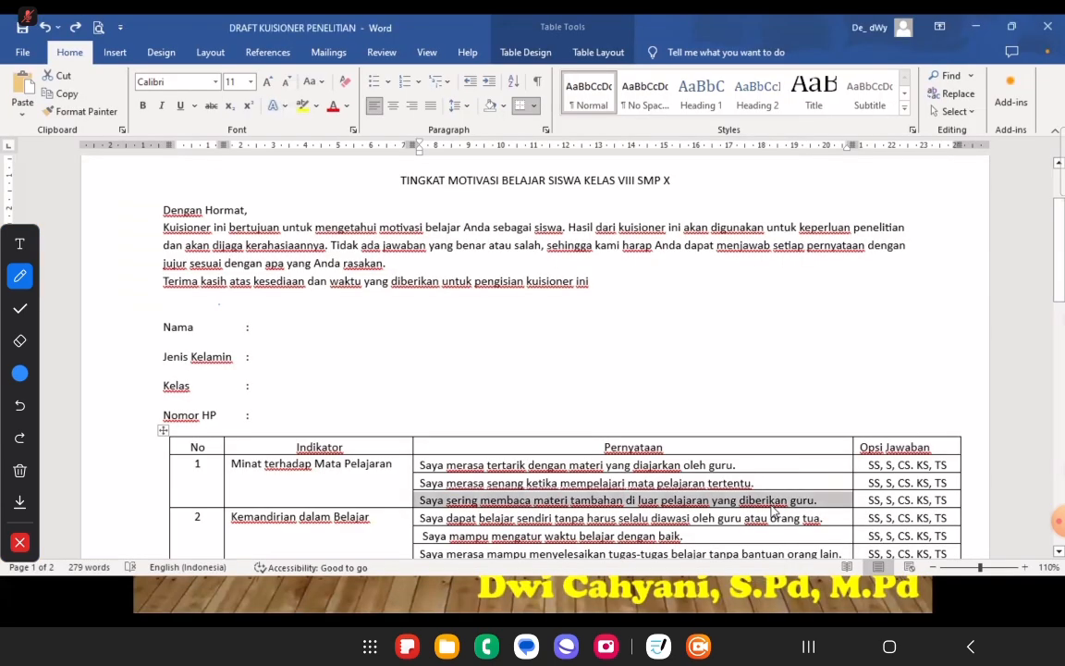
{"action": "left_click", "coordinate": [424, 520]}
{"action": "key", "text": "ctrl+c"}
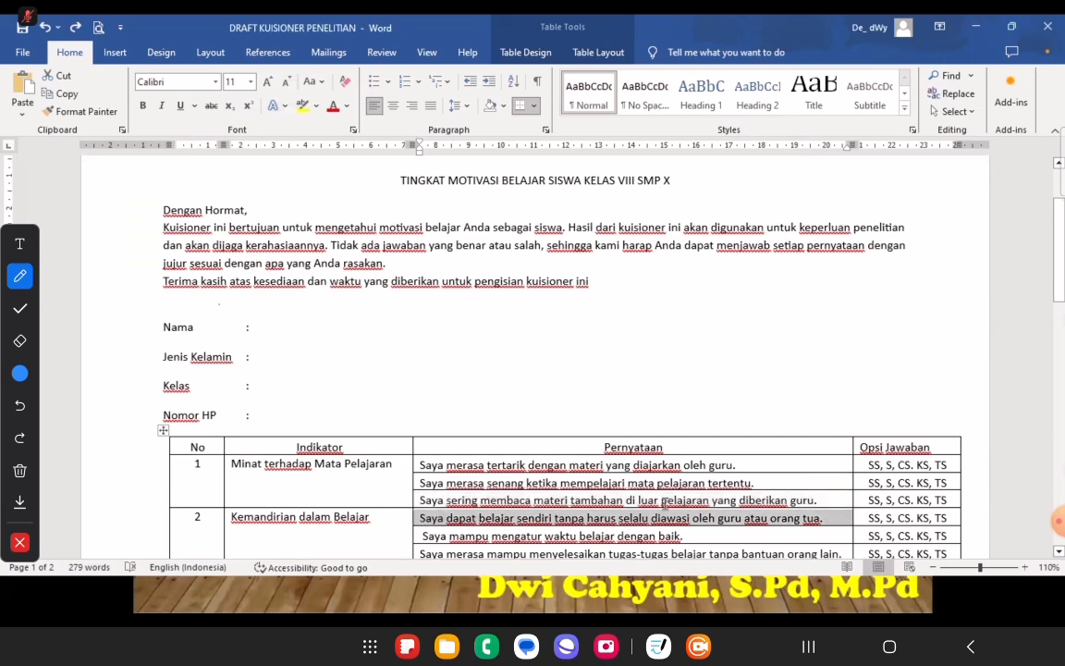
{"action": "key", "text": "super"}
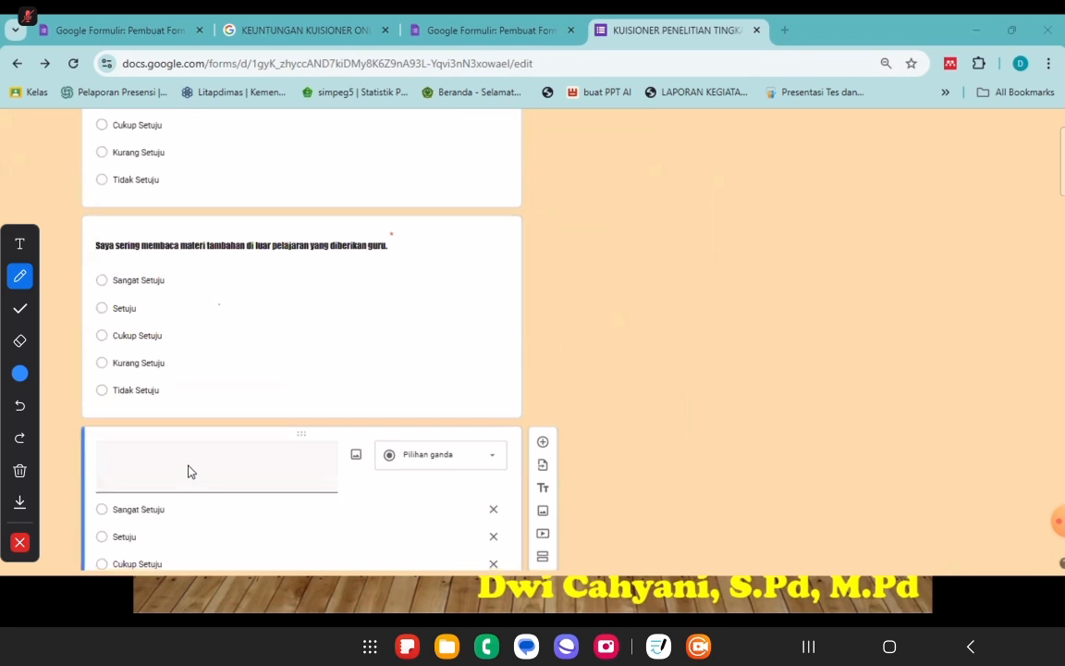
{"action": "left_click", "coordinate": [158, 470]}
{"action": "key", "text": "ctrl+v"}
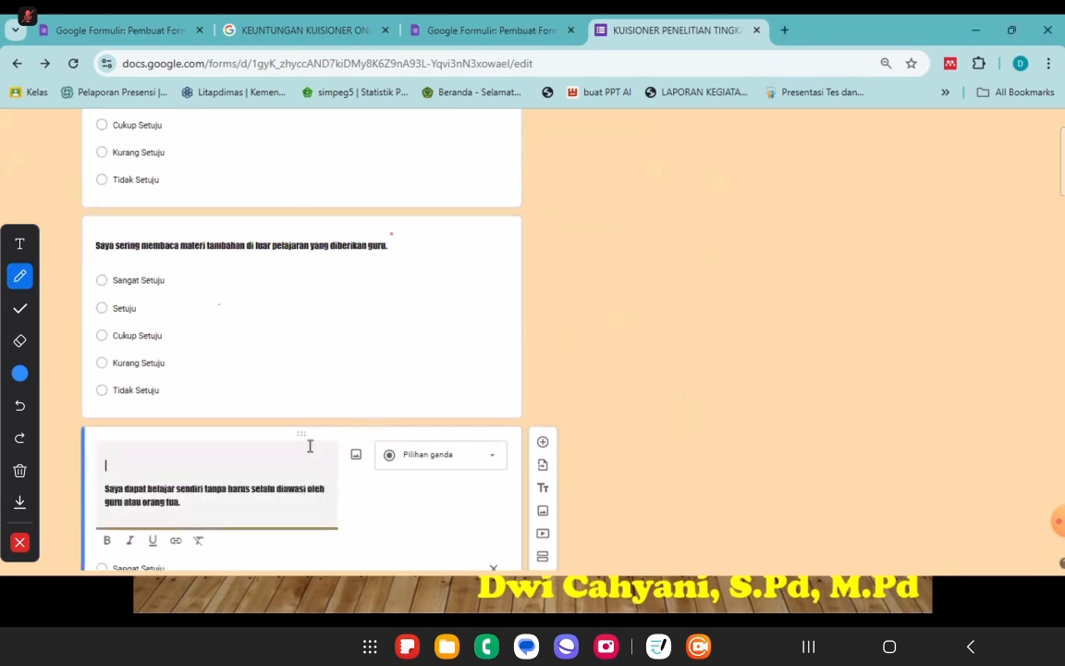
{"action": "key", "text": "Delete"}
{"action": "scroll", "coordinate": [306, 454], "scroll_direction": "down", "scroll_amount": 3}
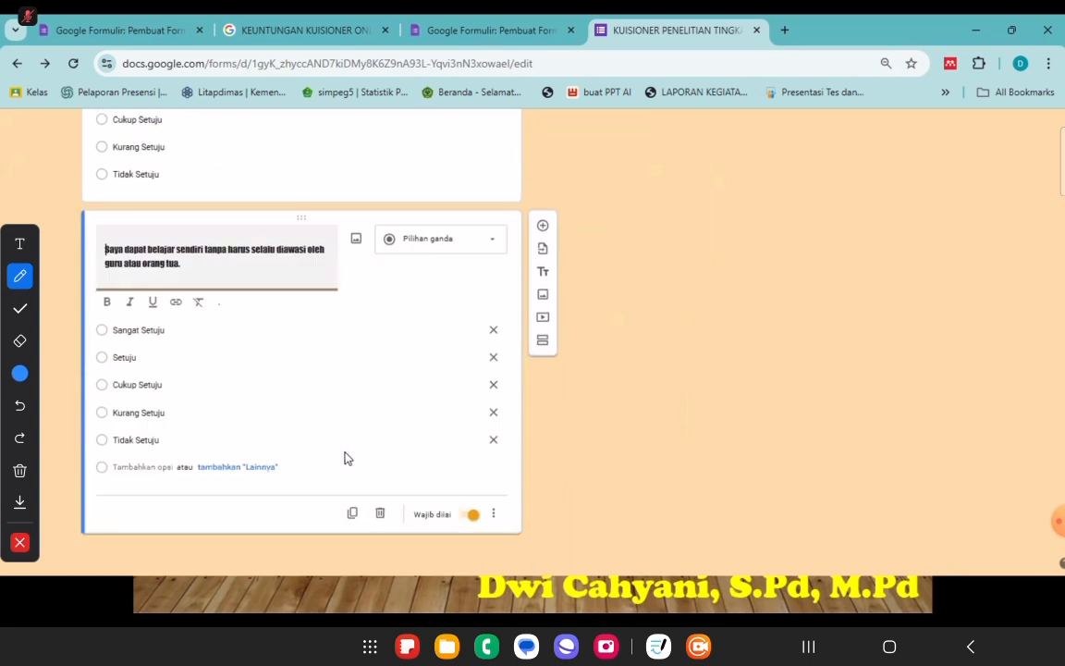
Replace the period at the end of the first statement question's title with a question mark
{"action": "scroll", "coordinate": [403, 324], "scroll_direction": "up", "scroll_amount": 3}
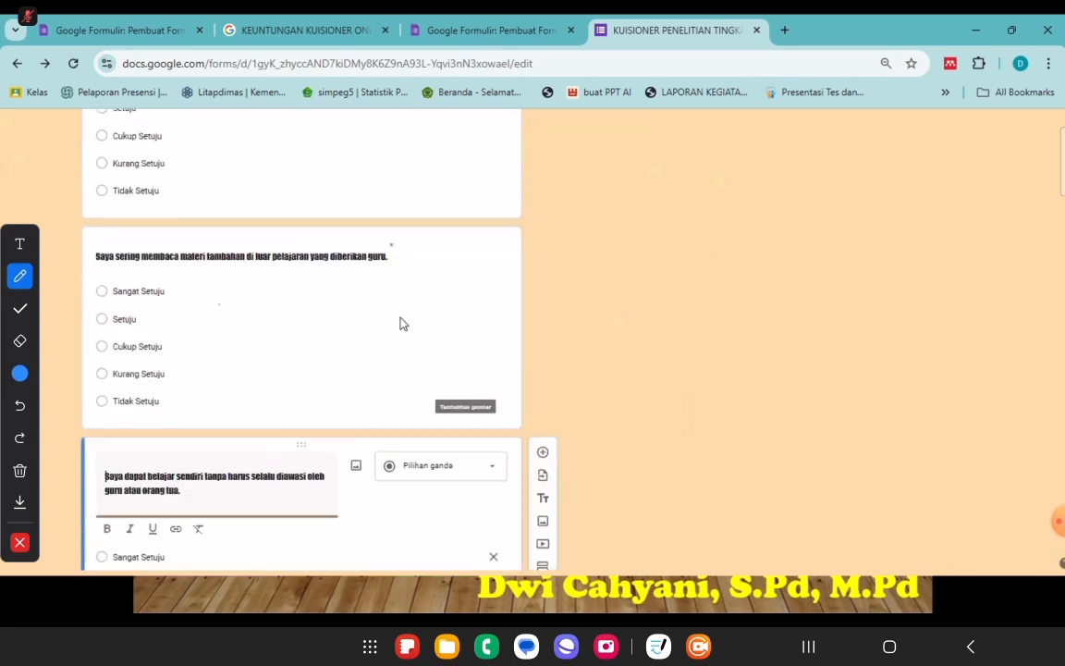
{"action": "scroll", "coordinate": [383, 361], "scroll_direction": "up", "scroll_amount": 3}
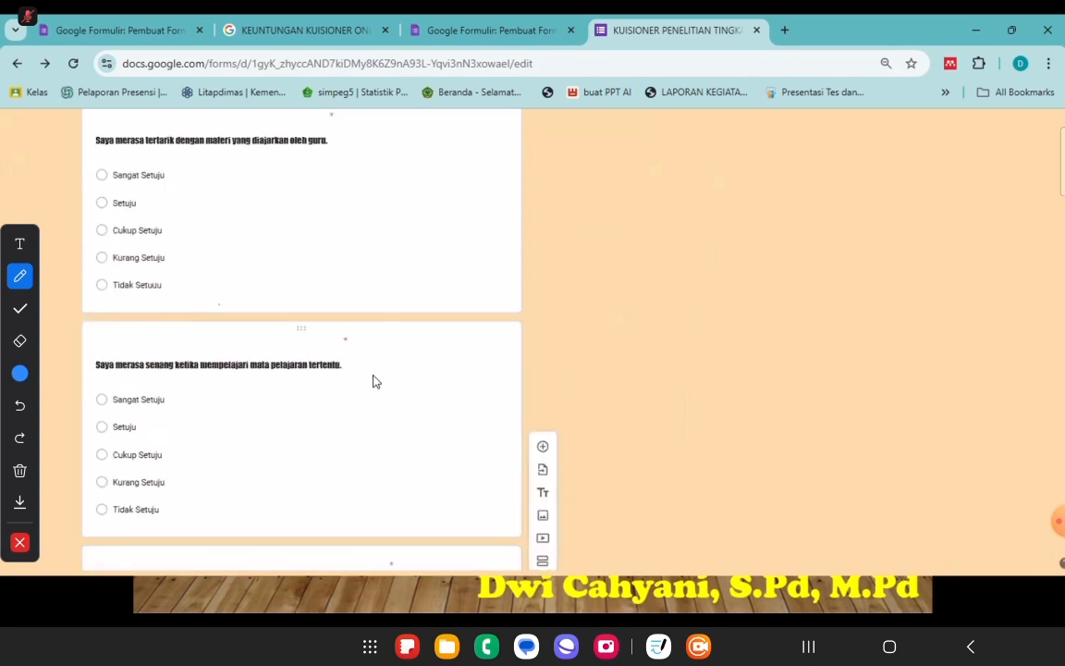
{"action": "scroll", "coordinate": [379, 395], "scroll_direction": "up", "scroll_amount": 3}
{"action": "scroll", "coordinate": [379, 396], "scroll_direction": "down", "scroll_amount": 3}
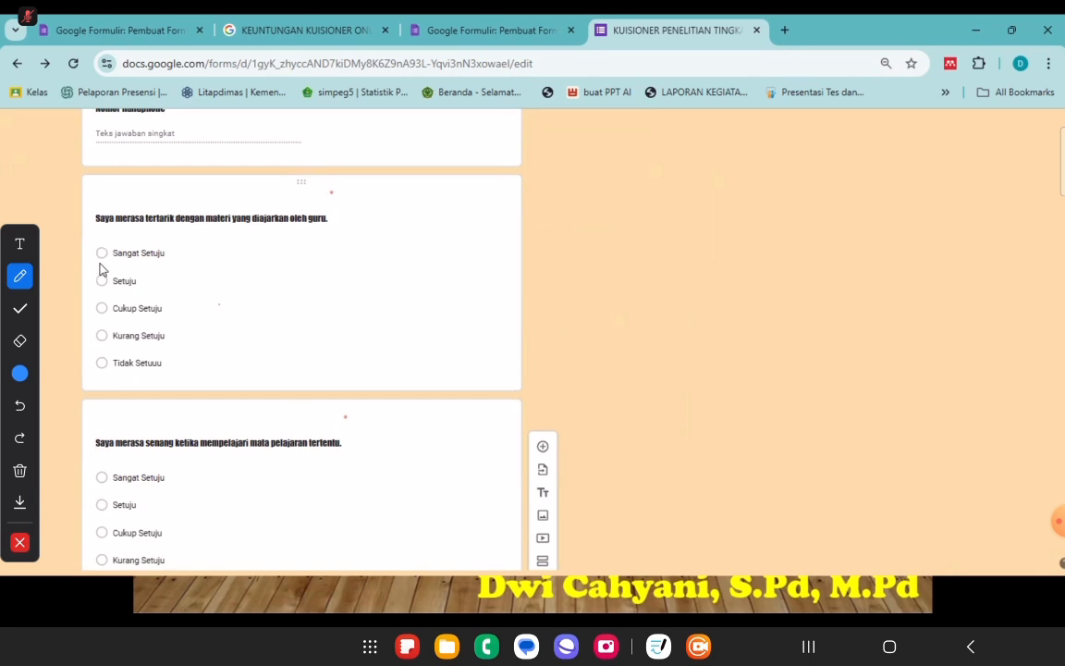
{"action": "left_click", "coordinate": [324, 219]}
{"action": "left_click", "coordinate": [317, 217]}
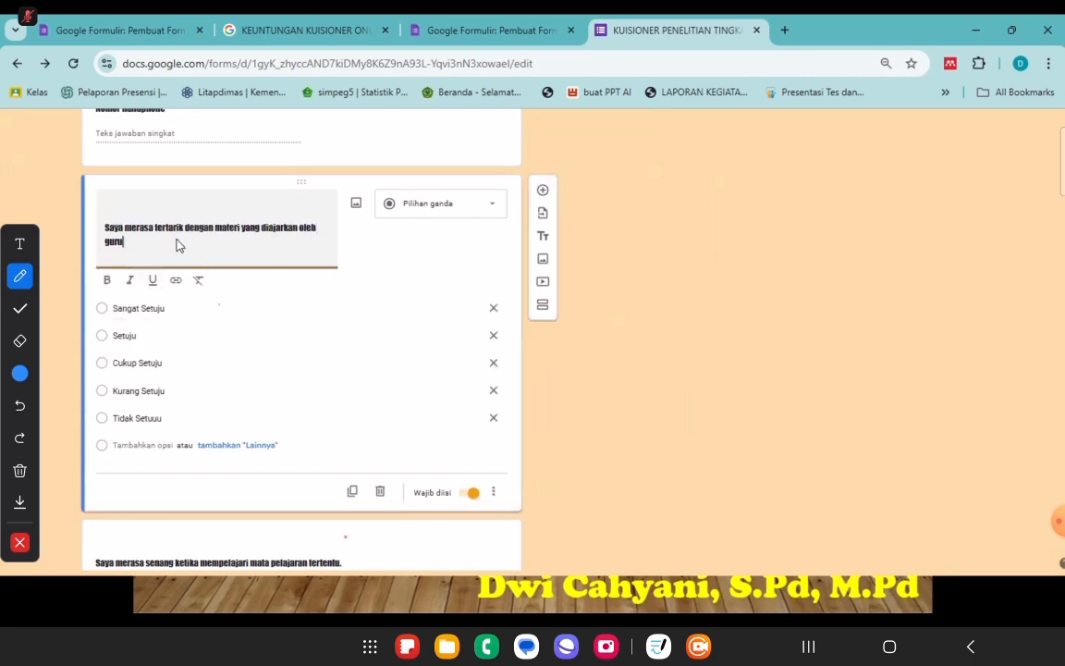
{"action": "type", "text": "?"}
{"action": "scroll", "coordinate": [283, 354], "scroll_direction": "down", "scroll_amount": 3}
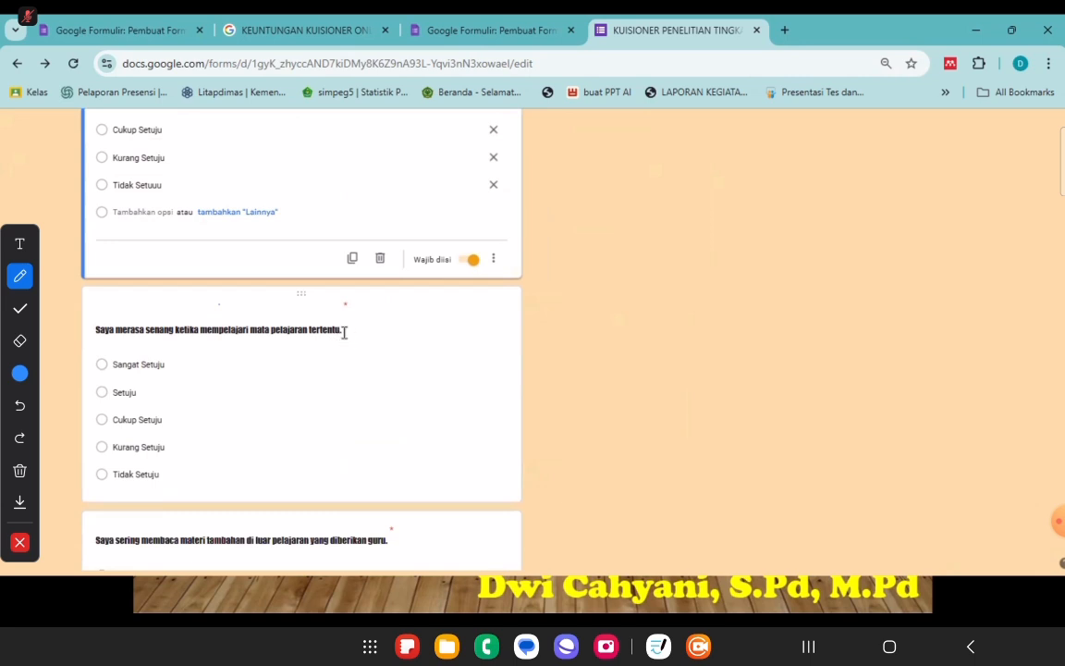
{"action": "left_click", "coordinate": [342, 331]}
{"action": "left_click", "coordinate": [225, 273]}
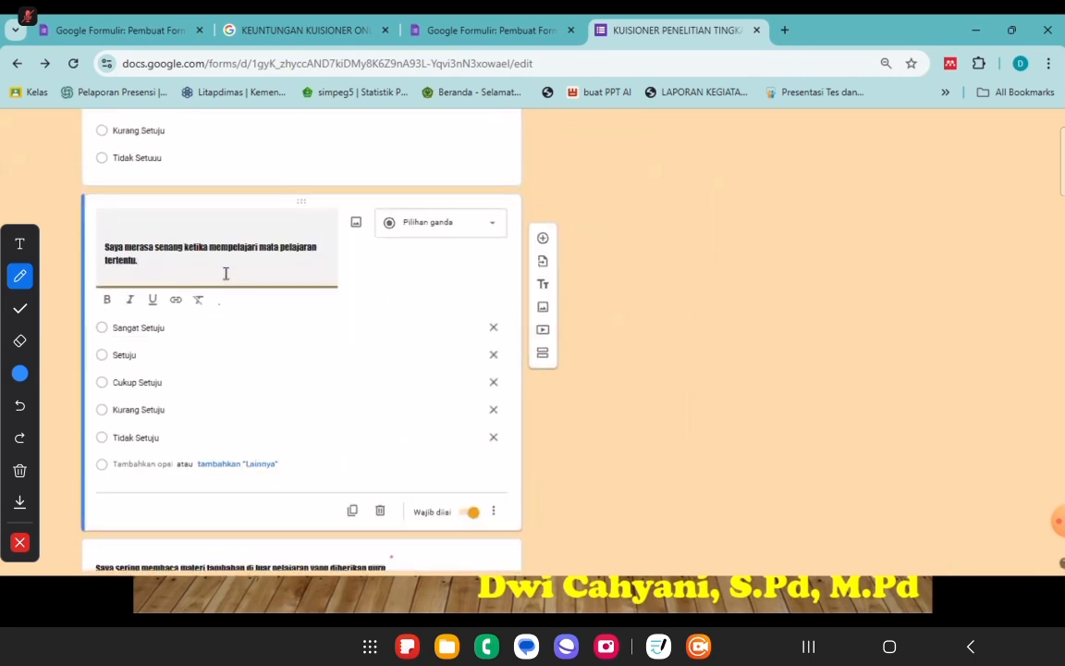
{"action": "left_click", "coordinate": [331, 380]}
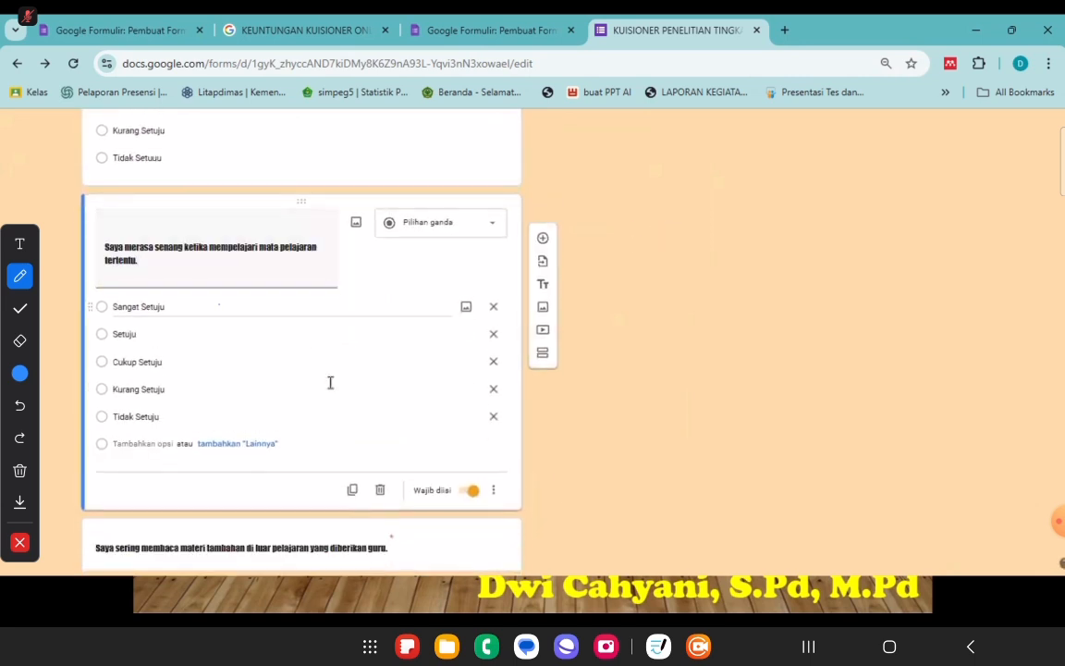
Return to the beginning of the form and open its preview as respondents see it
{"action": "scroll", "coordinate": [337, 389], "scroll_direction": "up", "scroll_amount": 3}
{"action": "scroll", "coordinate": [333, 387], "scroll_direction": "up", "scroll_amount": 5}
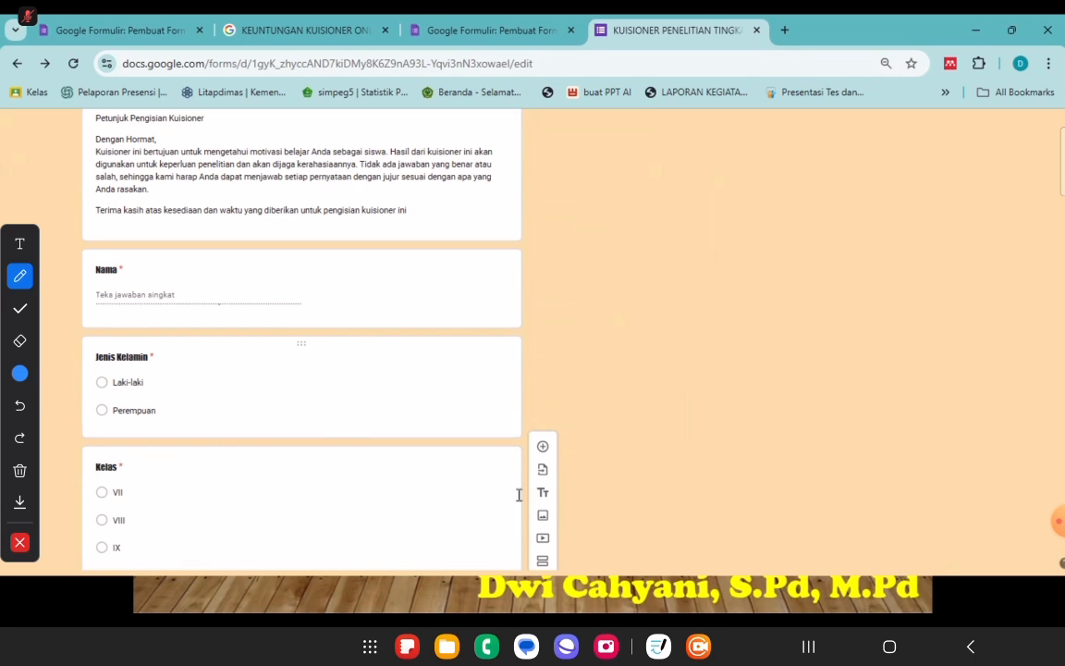
{"action": "scroll", "coordinate": [695, 264], "scroll_direction": "up", "scroll_amount": 1}
{"action": "scroll", "coordinate": [695, 264], "scroll_direction": "up", "scroll_amount": 4}
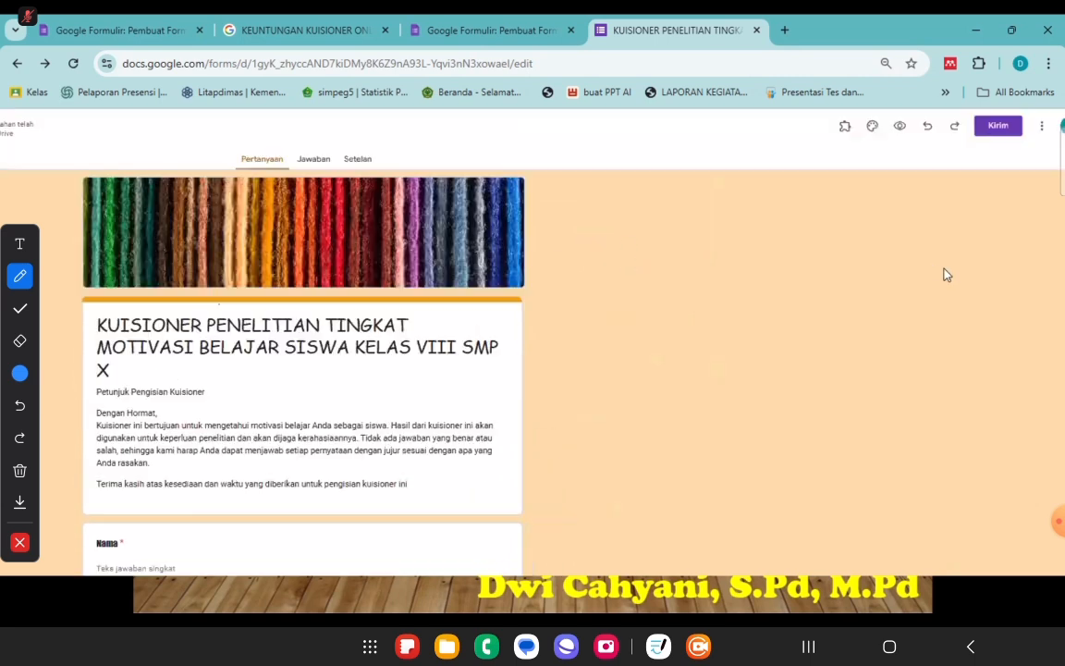
{"action": "left_click", "coordinate": [896, 128]}
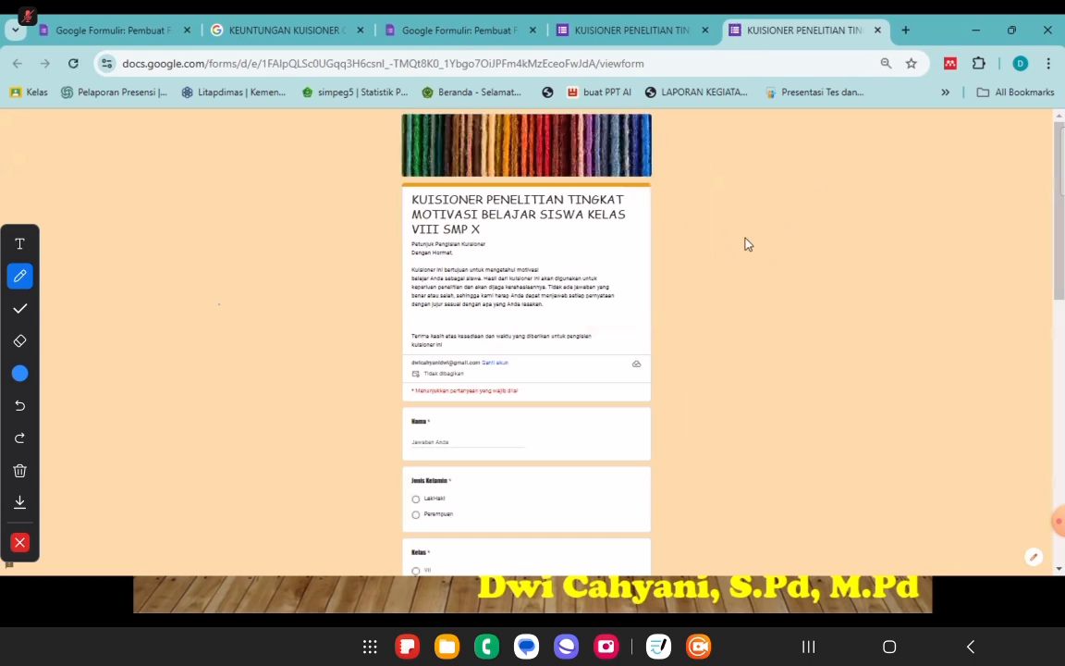
Examine the previewed header, identity questions and statement questions down to the submit button, and close the preview
{"action": "scroll", "coordinate": [527, 292], "scroll_direction": "up", "scroll_amount": 3}
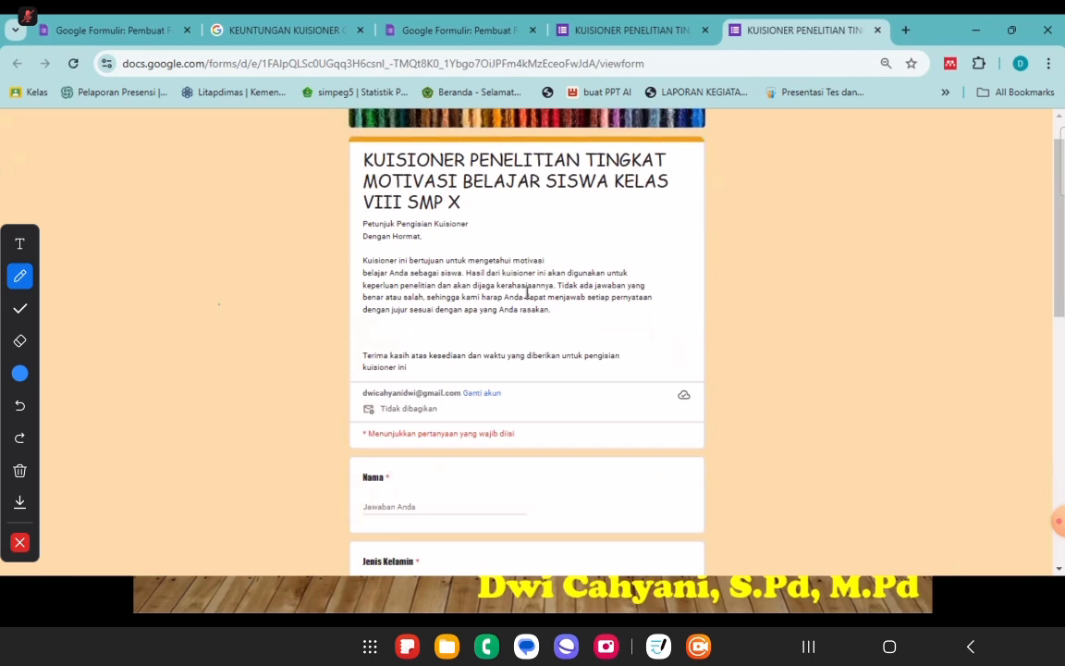
{"action": "scroll", "coordinate": [529, 298], "scroll_direction": "down", "scroll_amount": 2}
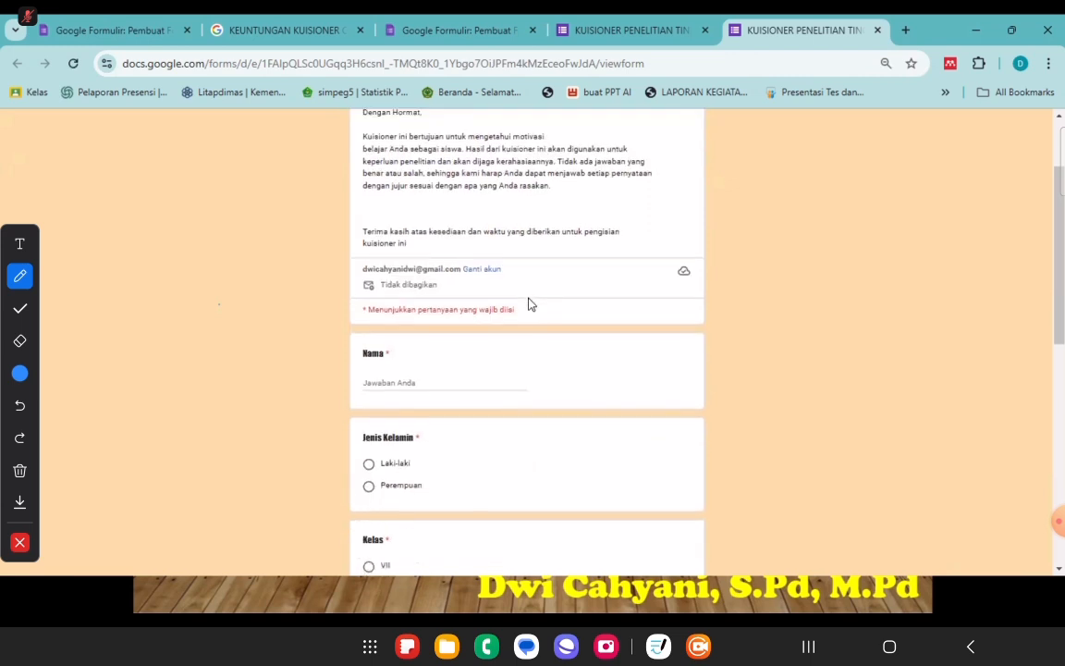
{"action": "scroll", "coordinate": [464, 411], "scroll_direction": "down", "scroll_amount": 3}
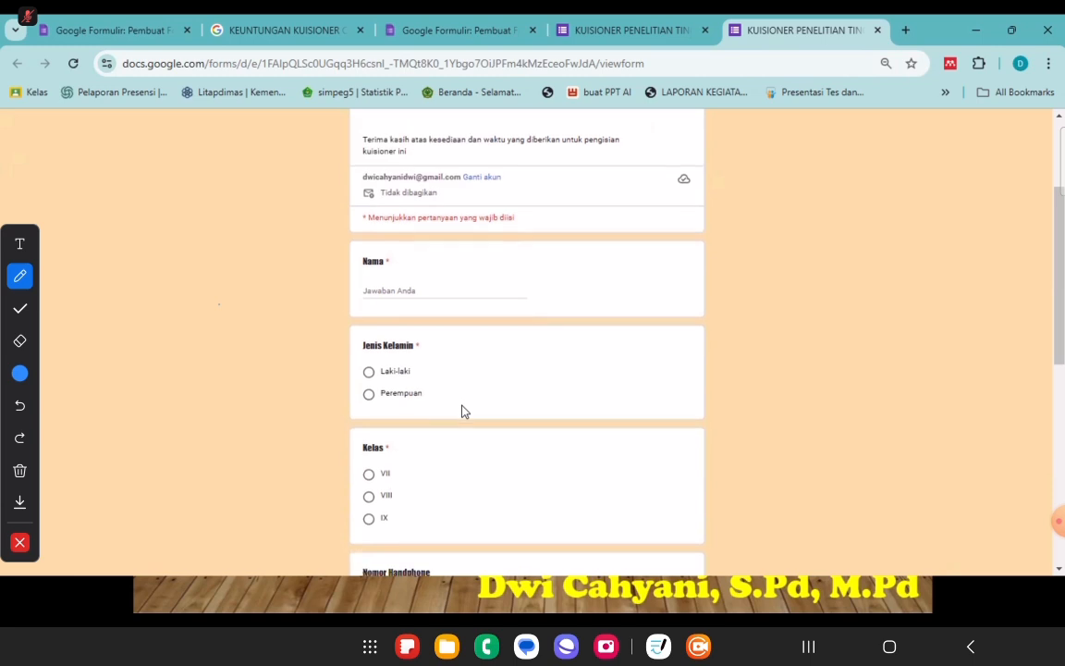
{"action": "scroll", "coordinate": [464, 410], "scroll_direction": "down", "scroll_amount": 3}
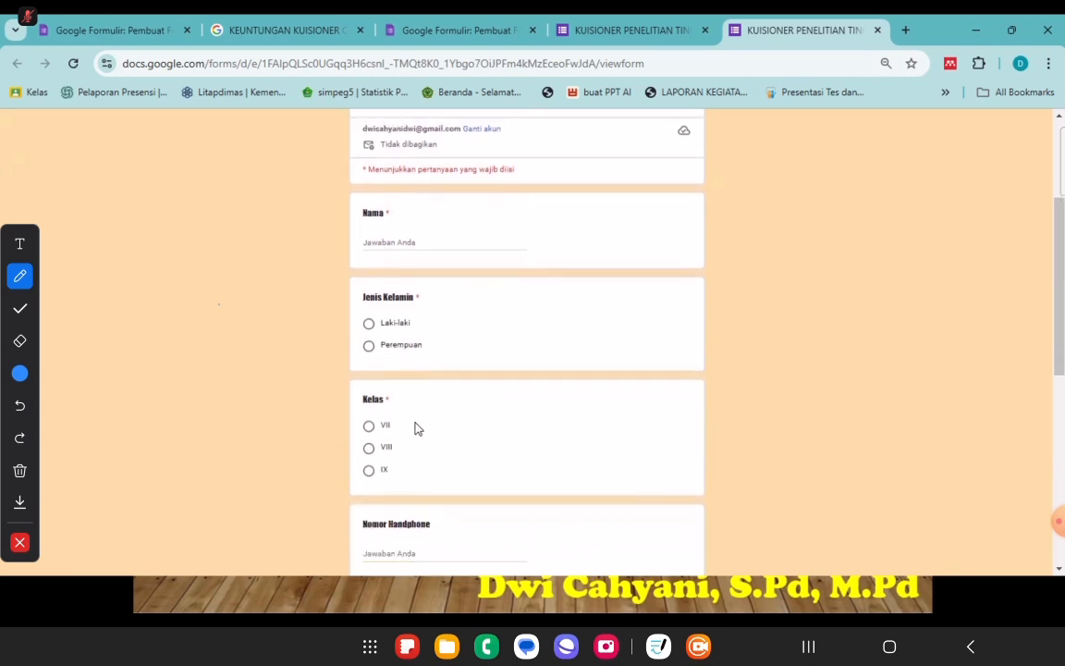
{"action": "scroll", "coordinate": [409, 416], "scroll_direction": "down", "scroll_amount": 3}
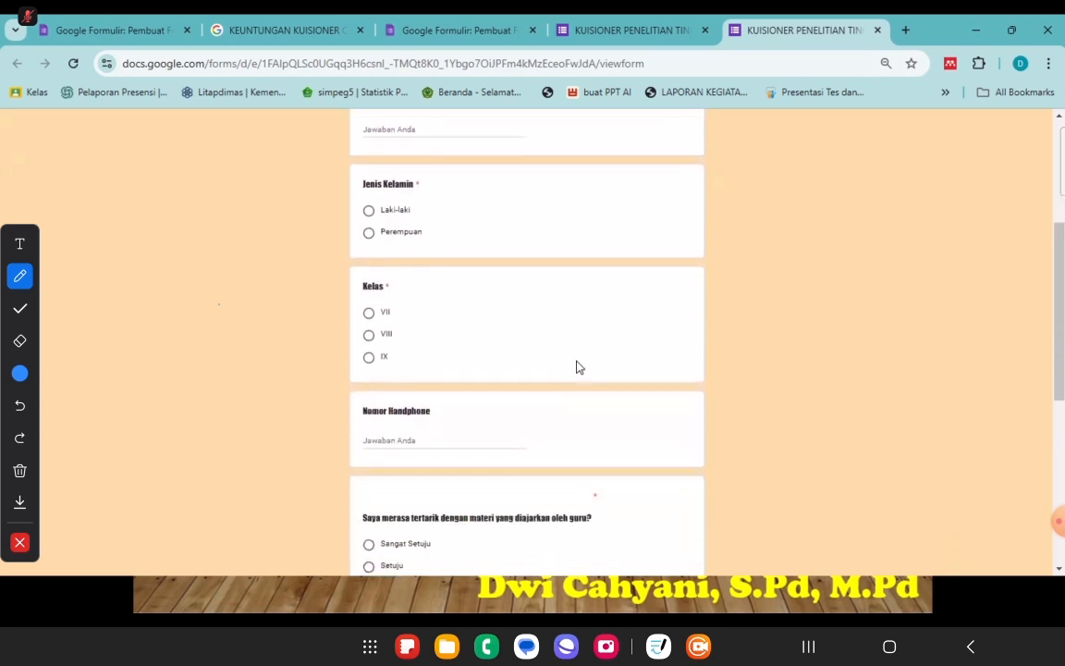
{"action": "left_click_drag", "start_coordinate": [1059, 309], "coordinate": [1063, 456]}
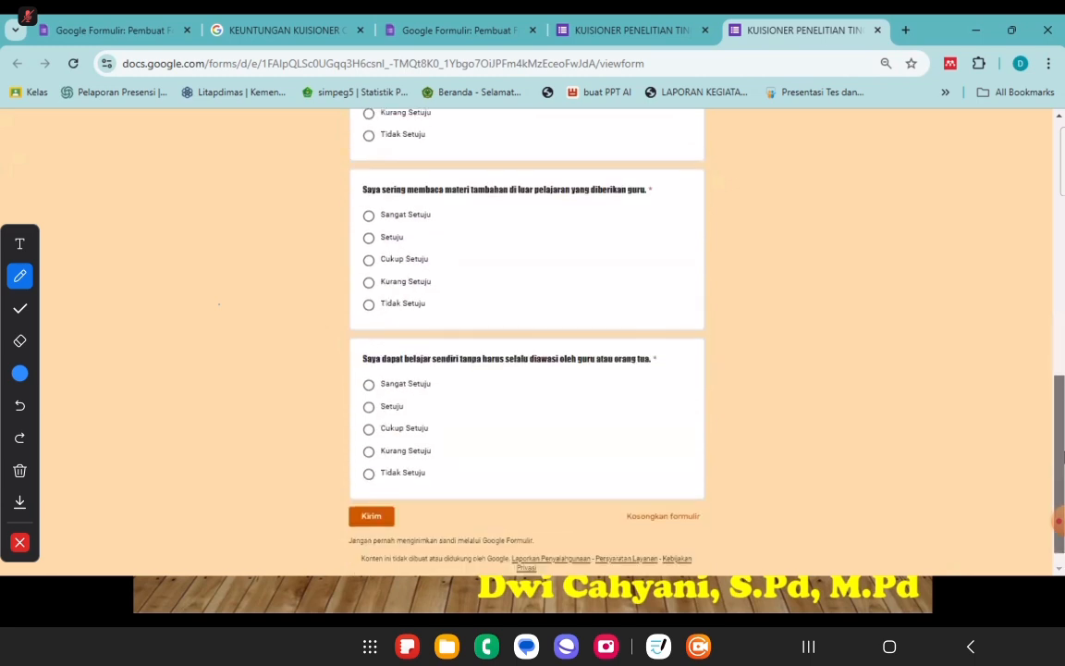
{"action": "left_click_drag", "start_coordinate": [1063, 410], "coordinate": [951, 195]}
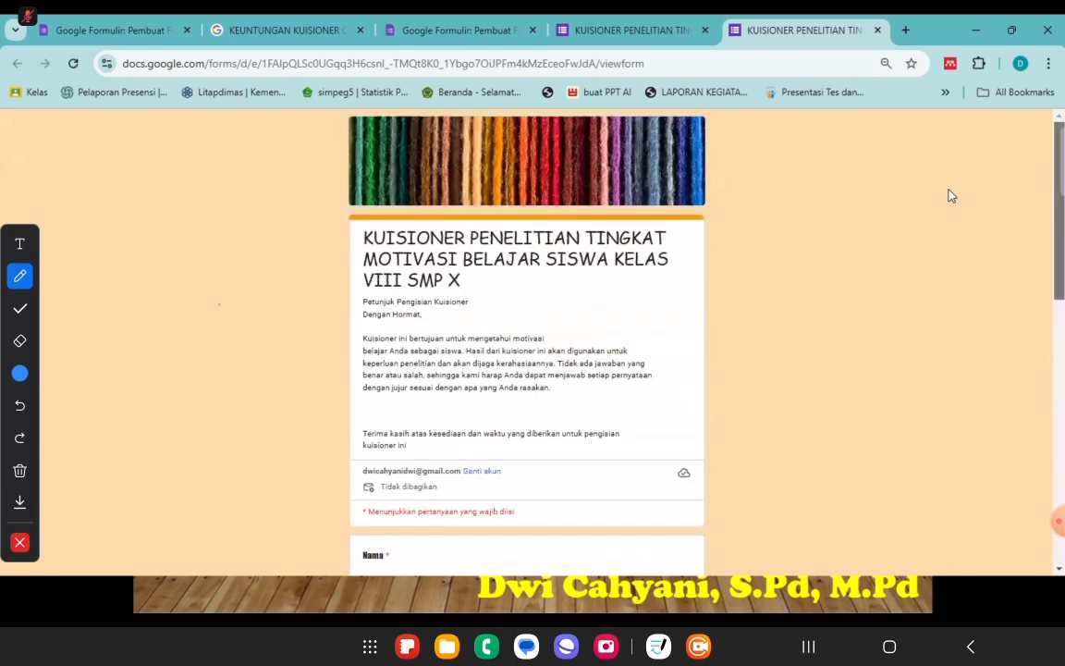
{"action": "left_click", "coordinate": [877, 31]}
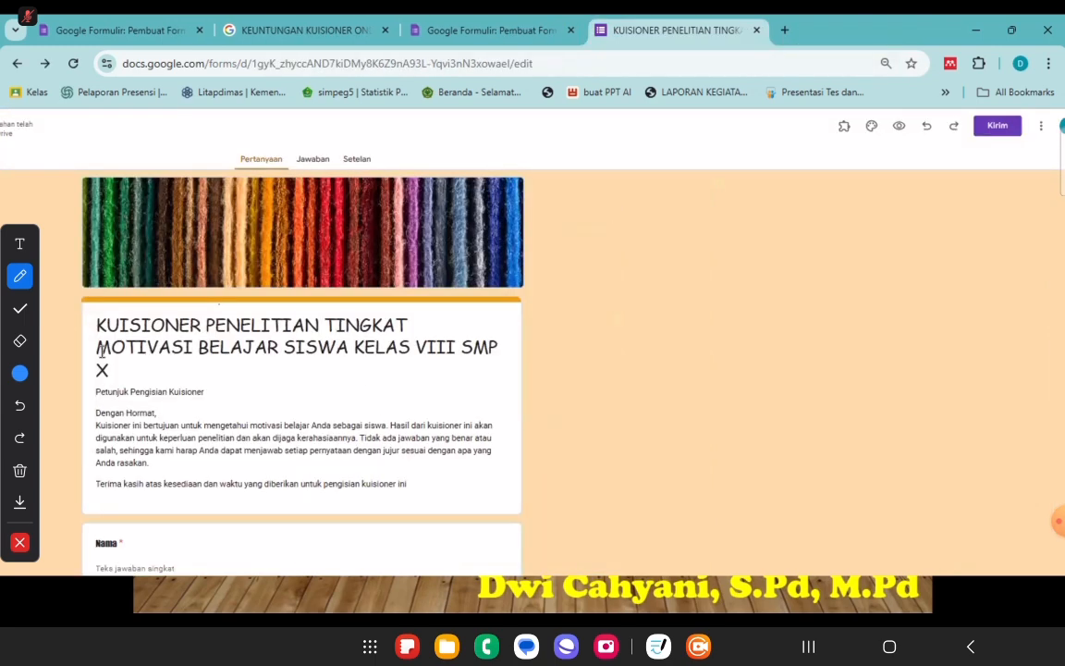
Italicise the entire form description, from "Petunjuk Pengisian Kuisioner" to the closing thank-you sentence
{"action": "scroll", "coordinate": [270, 416], "scroll_direction": "down", "scroll_amount": 1}
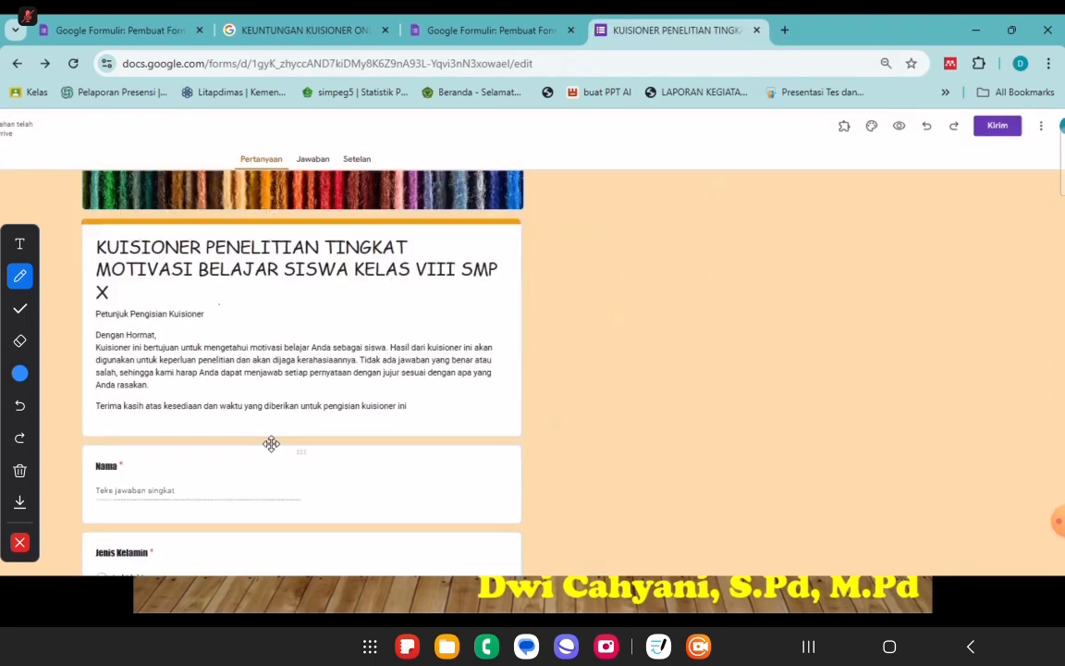
{"action": "triple_click", "coordinate": [318, 366]}
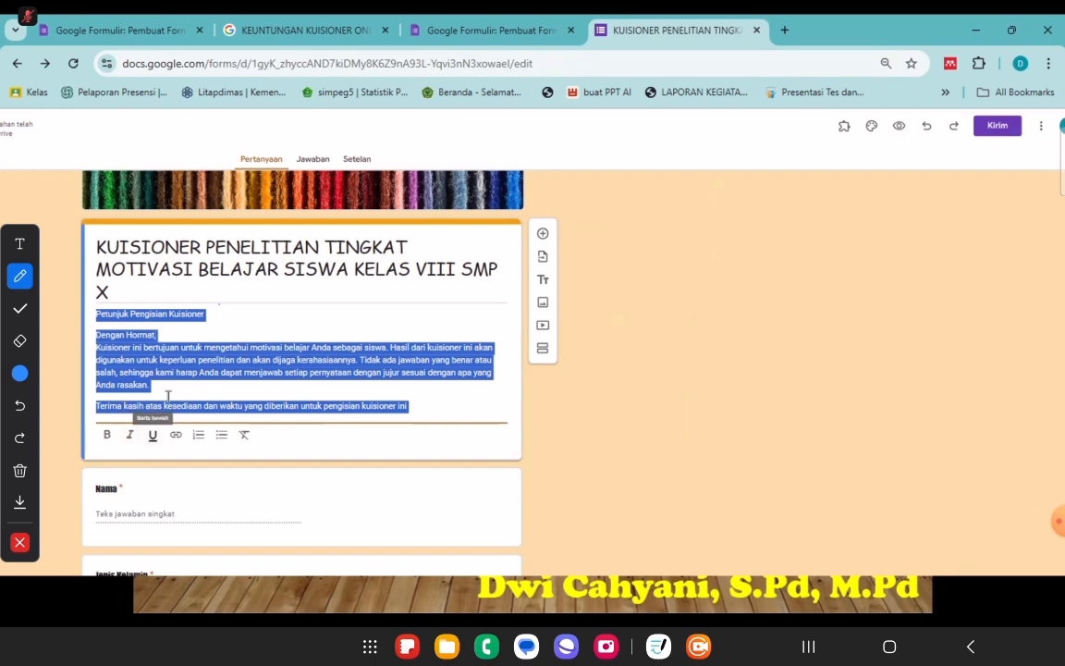
{"action": "left_click", "coordinate": [131, 434]}
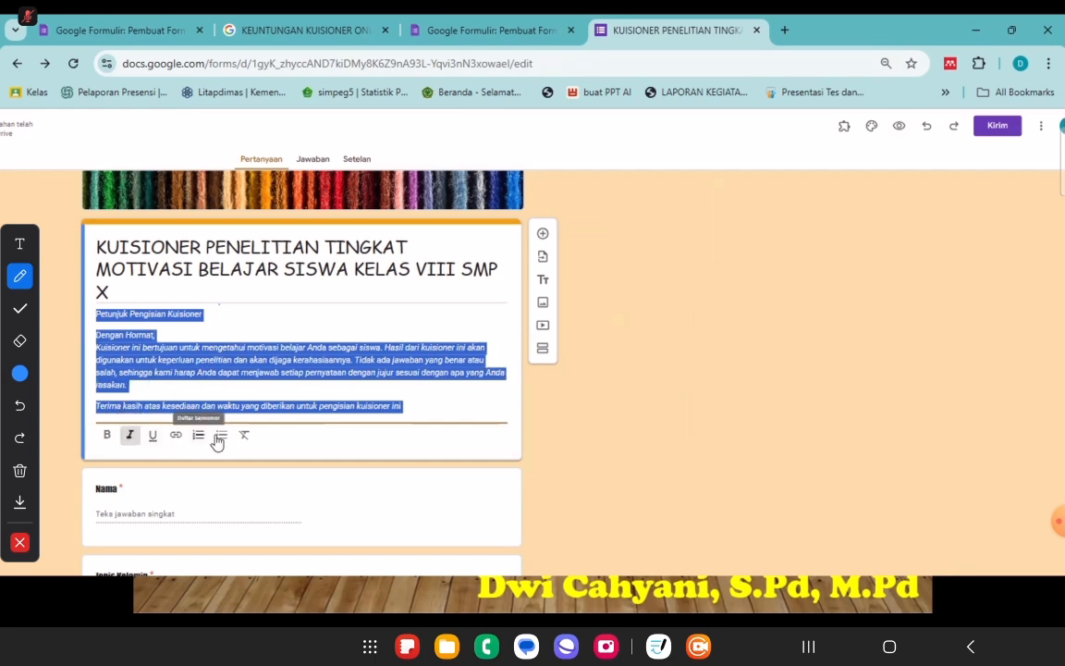
{"action": "left_click", "coordinate": [622, 424]}
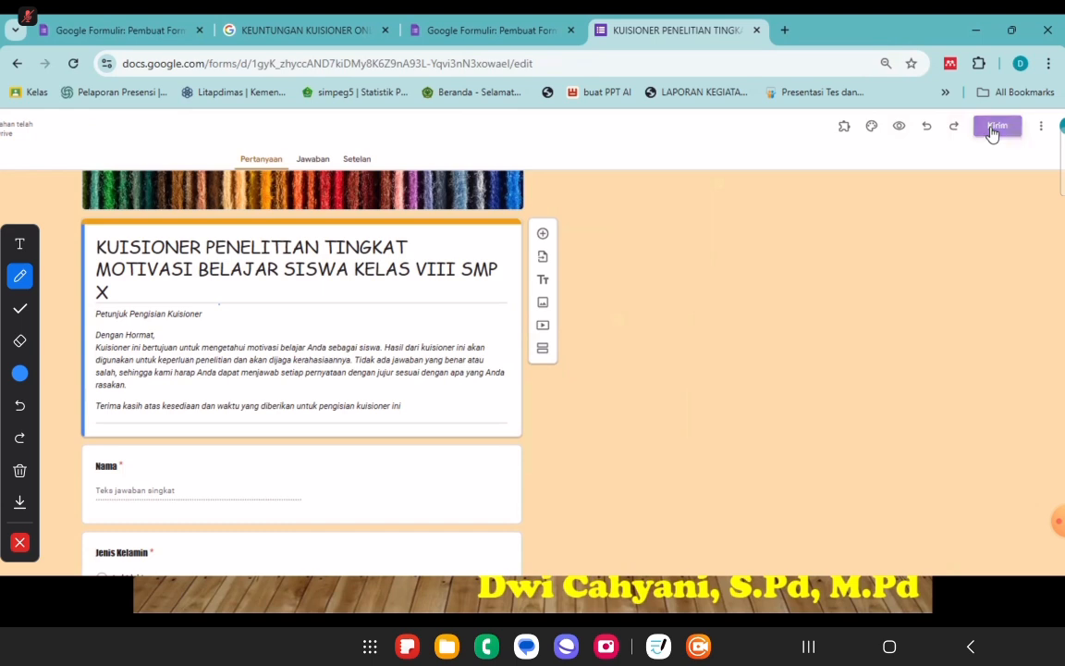
Open the form's sending options, choose sharing by link, shorten the URL and copy the link
{"action": "left_click", "coordinate": [996, 127]}
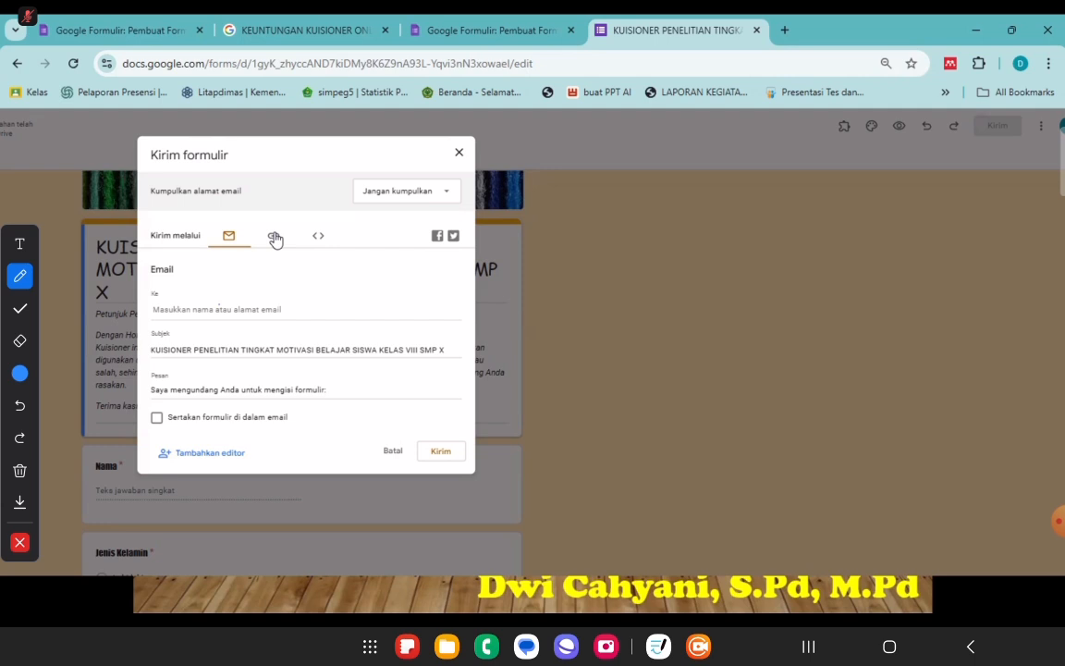
{"action": "left_click", "coordinate": [275, 238]}
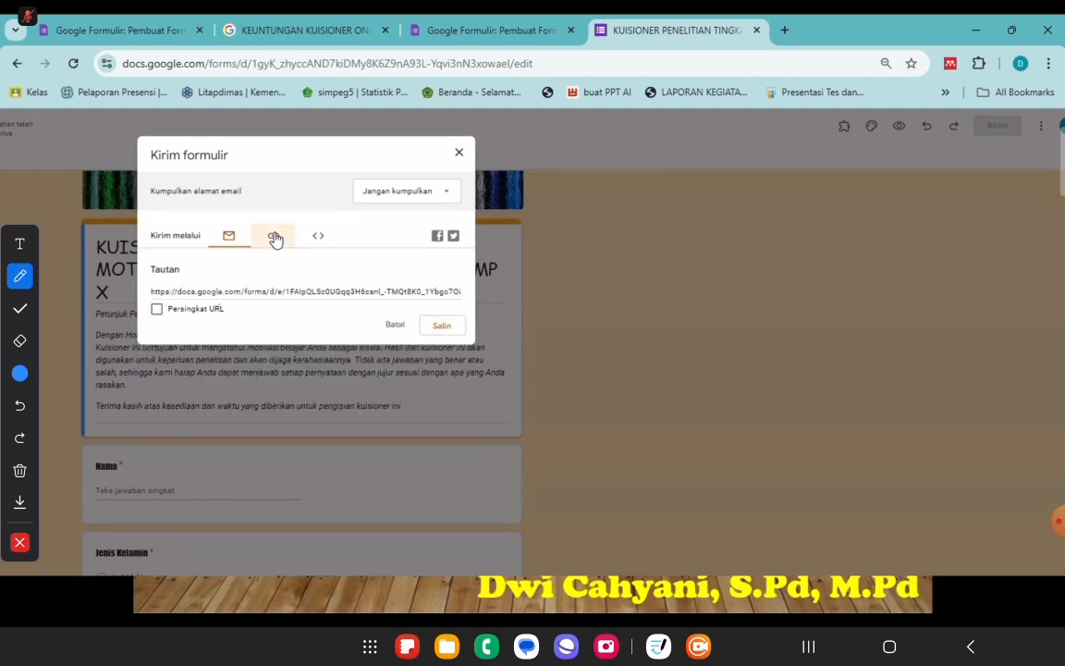
{"action": "left_click", "coordinate": [229, 236]}
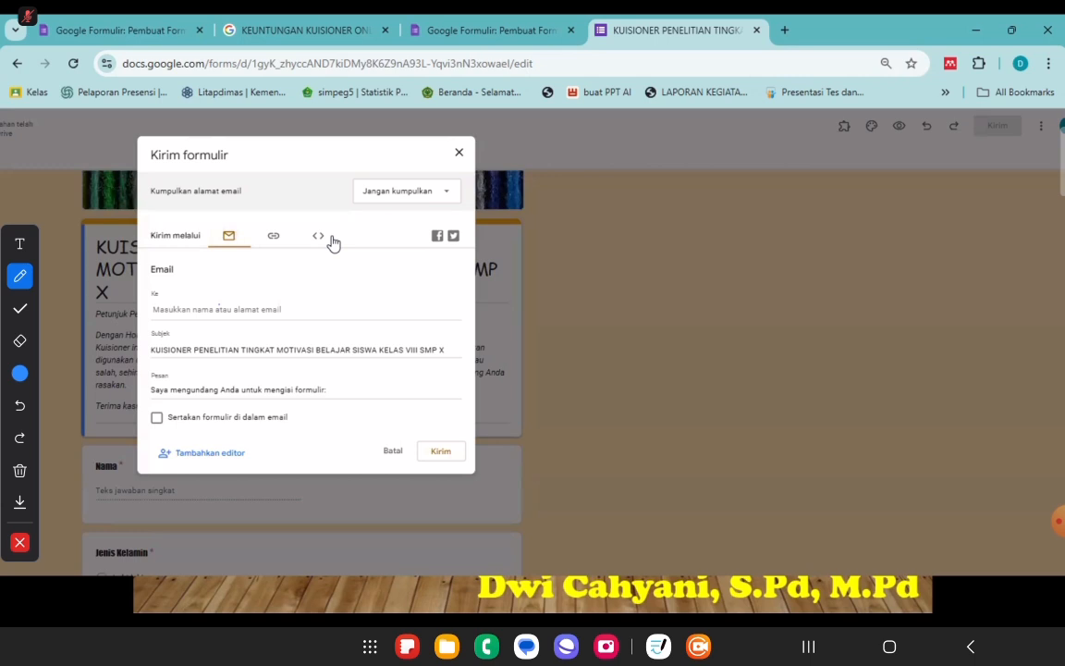
{"action": "left_click", "coordinate": [276, 240]}
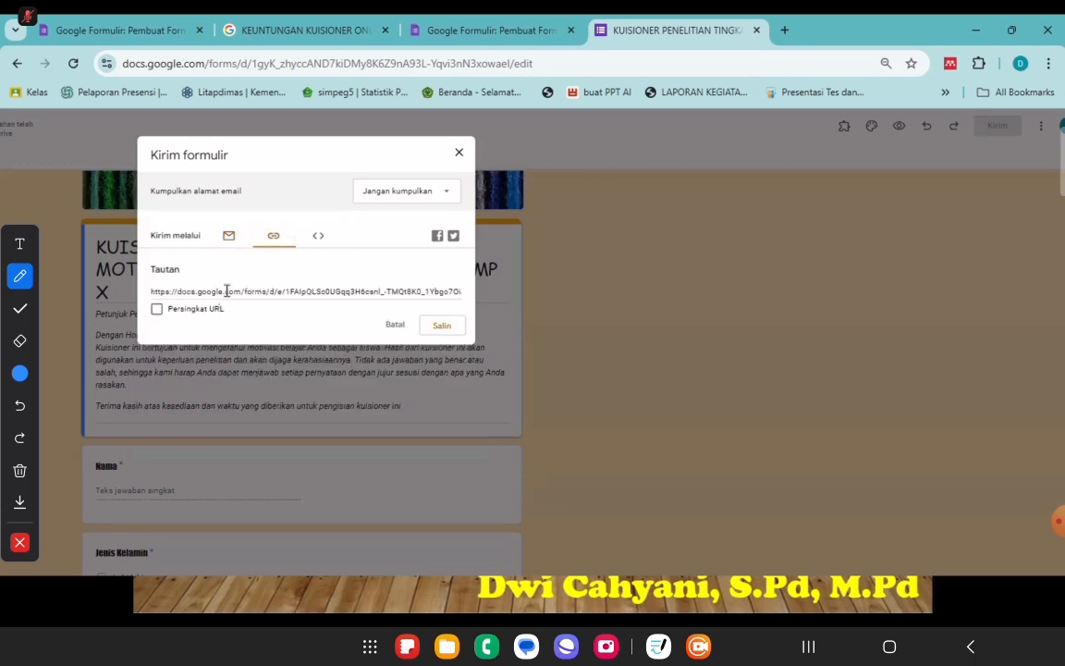
{"action": "left_click", "coordinate": [259, 291]}
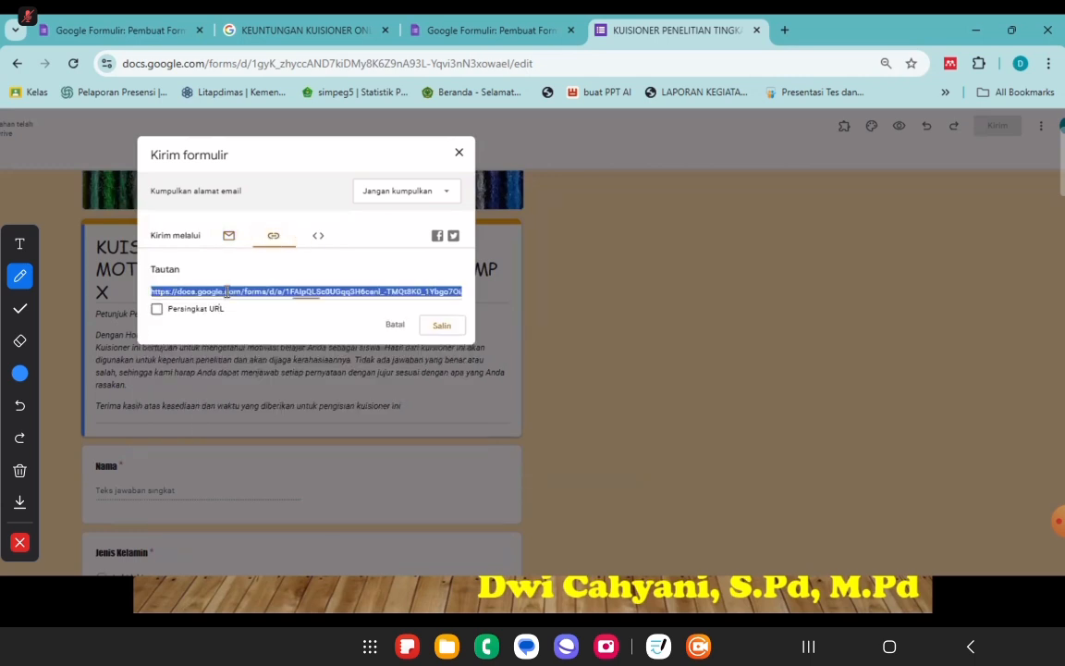
{"action": "left_click", "coordinate": [157, 309]}
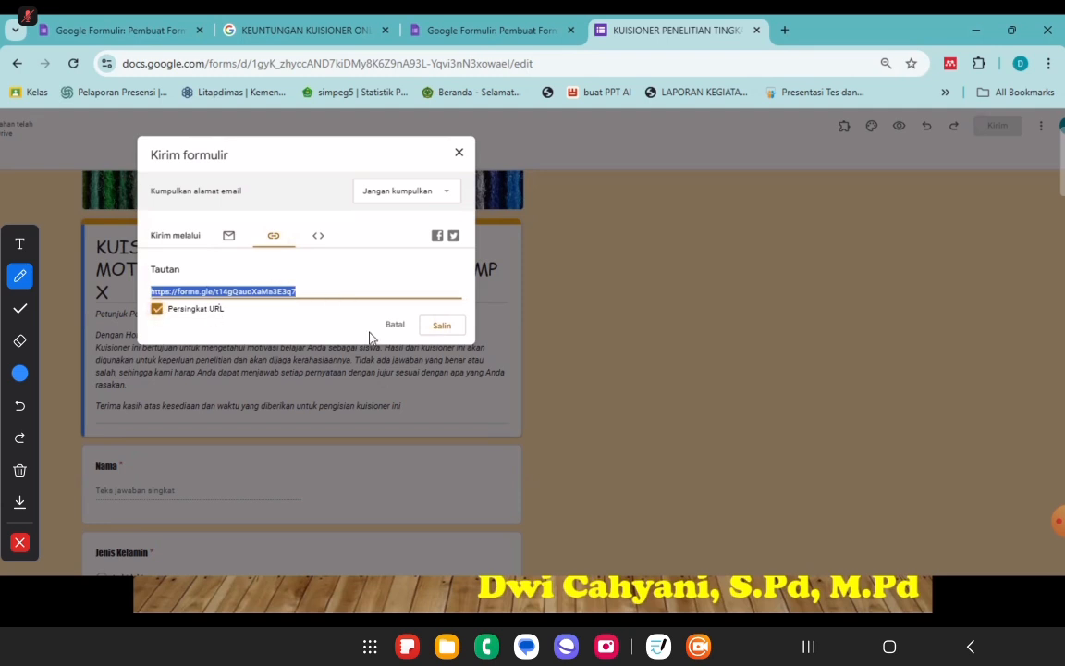
{"action": "left_click", "coordinate": [441, 329]}
{"action": "left_click", "coordinate": [1057, 521]}
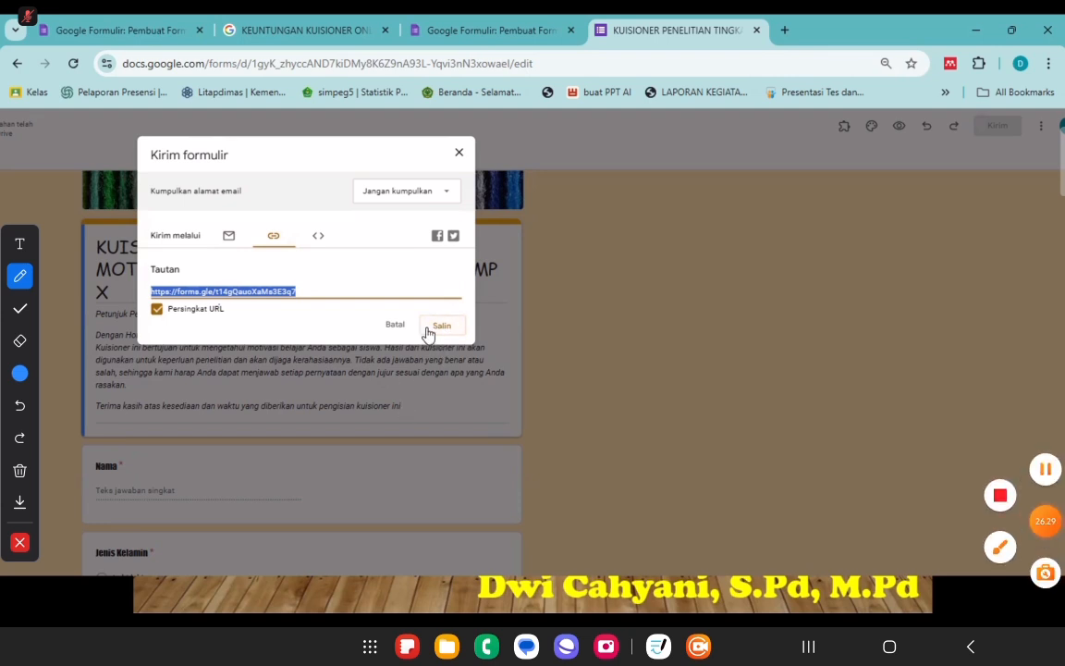
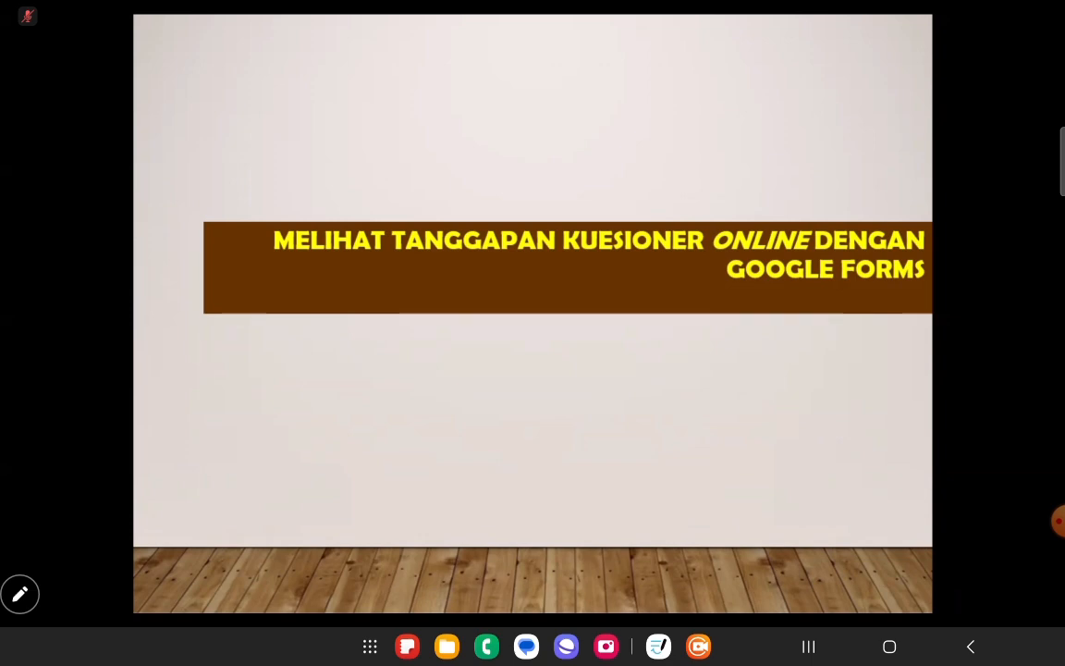
Switch from the slideshow to Chrome and close the Google Forms home tab and the questionnaire's editing tab
{"action": "key", "text": "super"}
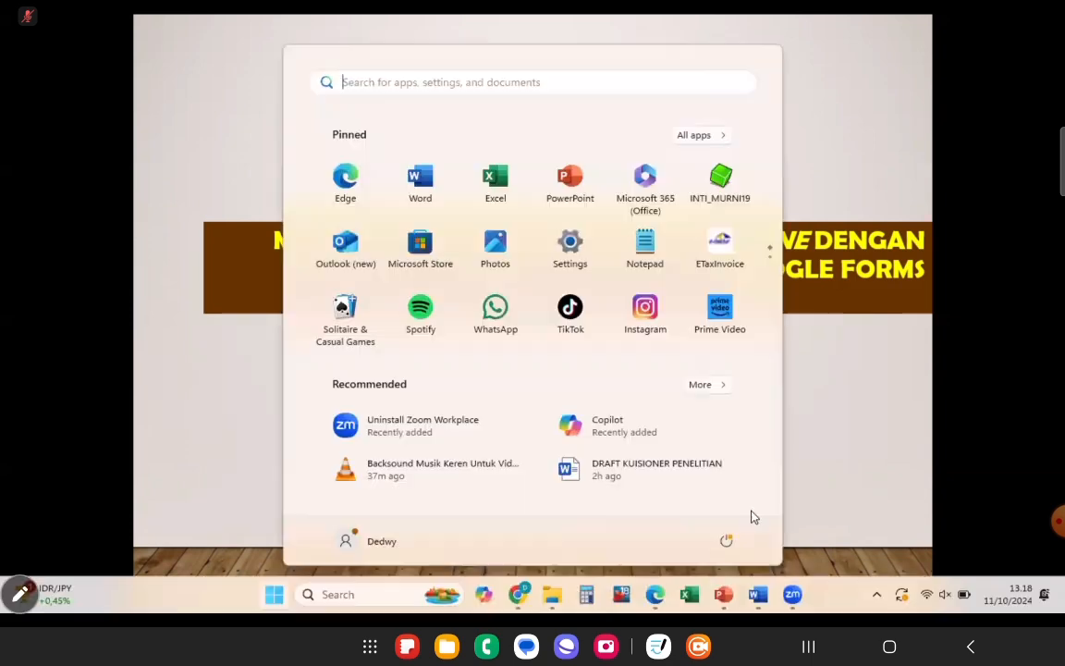
{"action": "left_click", "coordinate": [519, 599]}
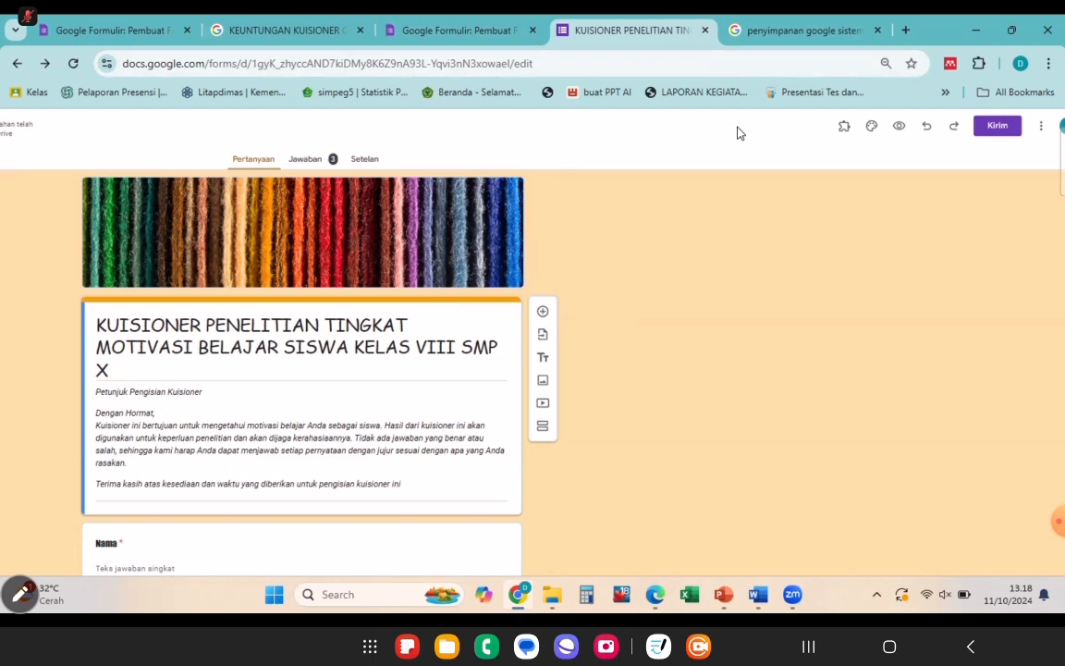
{"action": "left_click", "coordinate": [532, 31]}
{"action": "left_click", "coordinate": [533, 30]}
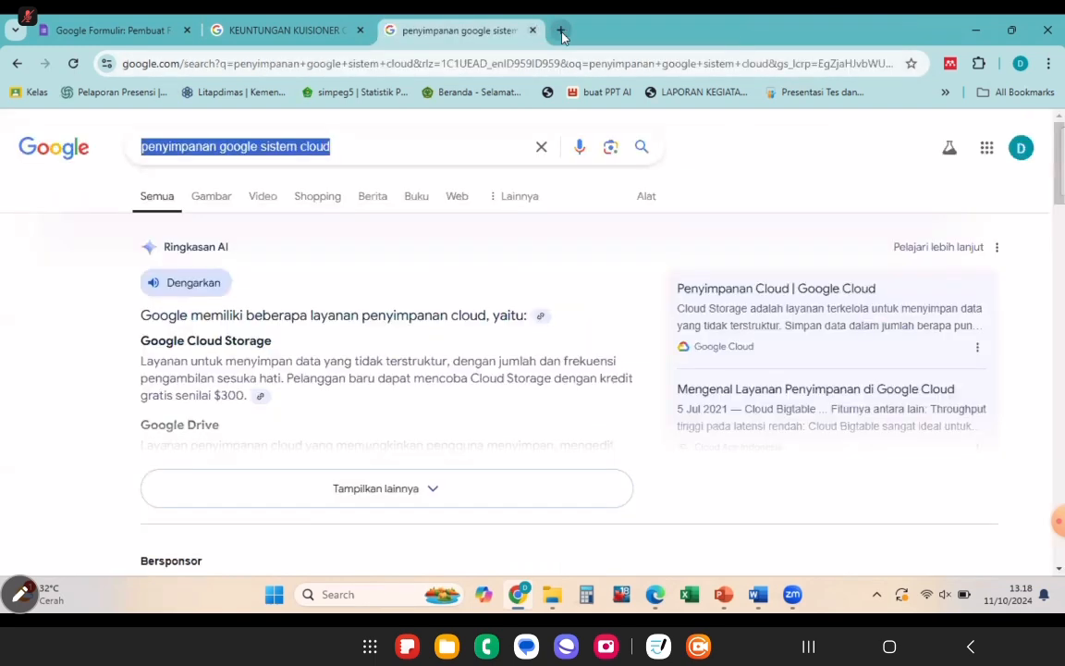
Open the Google Drive home page in a new browser tab
{"action": "key", "text": "ctrl+t"}
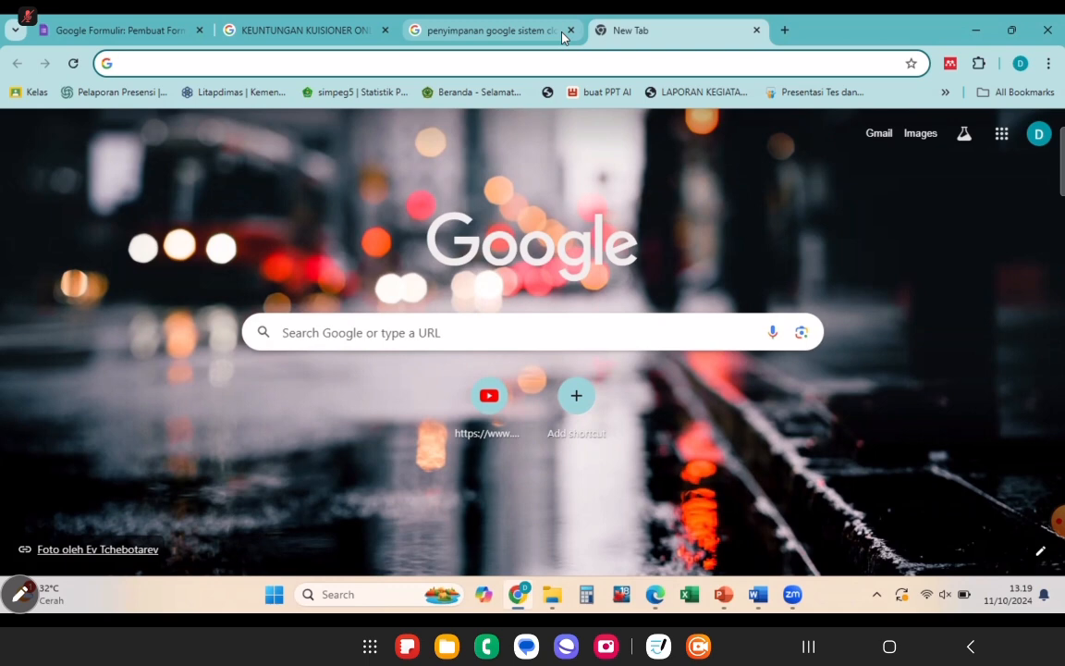
{"action": "type", "text": "dr"}
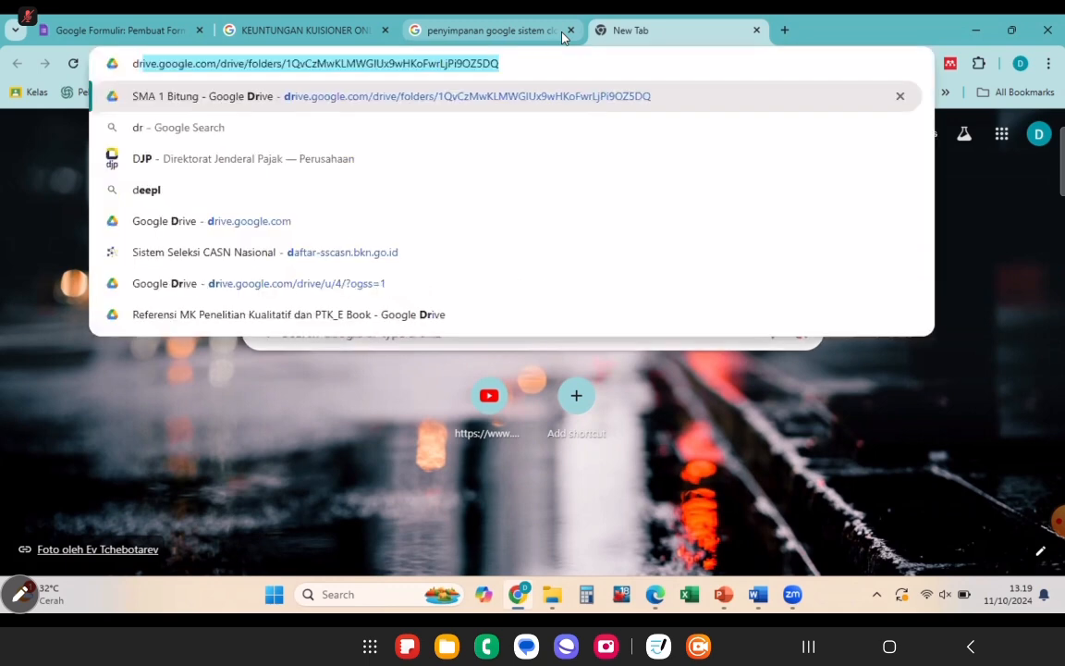
{"action": "left_click", "coordinate": [332, 220]}
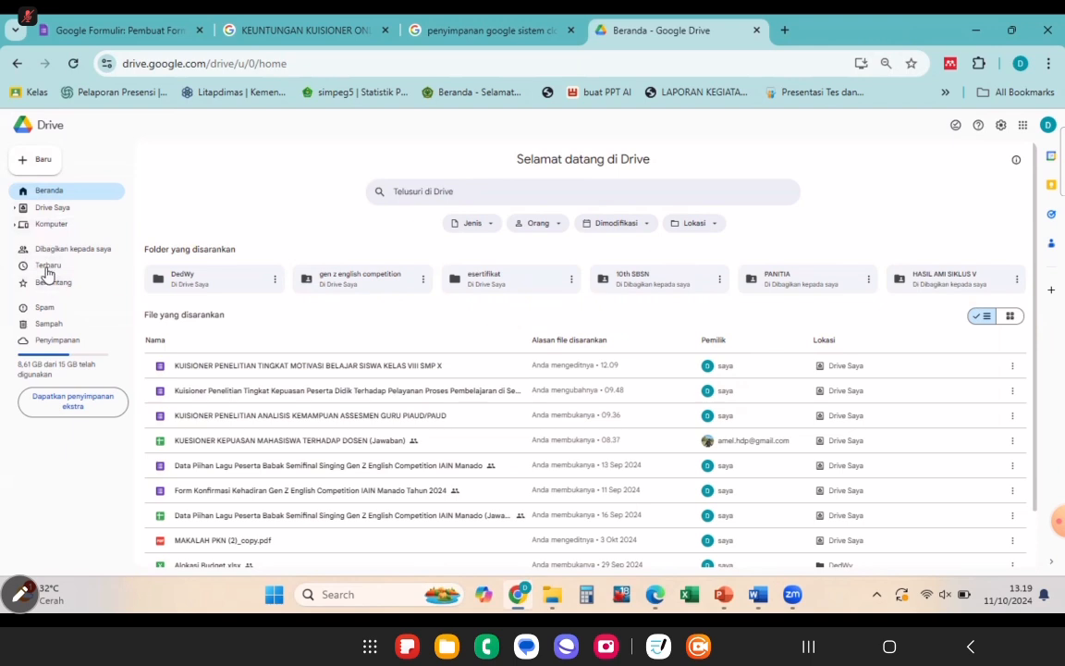
Open the form "KUISIONER PENELITIAN TINGKAT MOTIVASI BELAJAR SISWA KELAS VIII SMP X" from Drive's recent files
{"action": "left_click", "coordinate": [51, 266]}
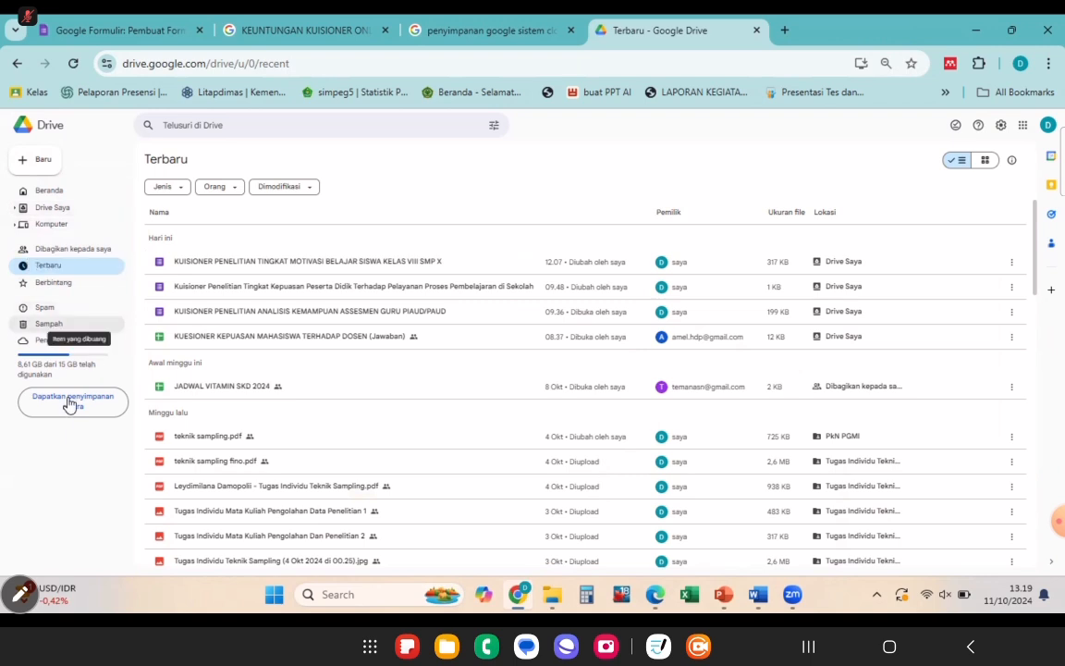
{"action": "left_click", "coordinate": [284, 267]}
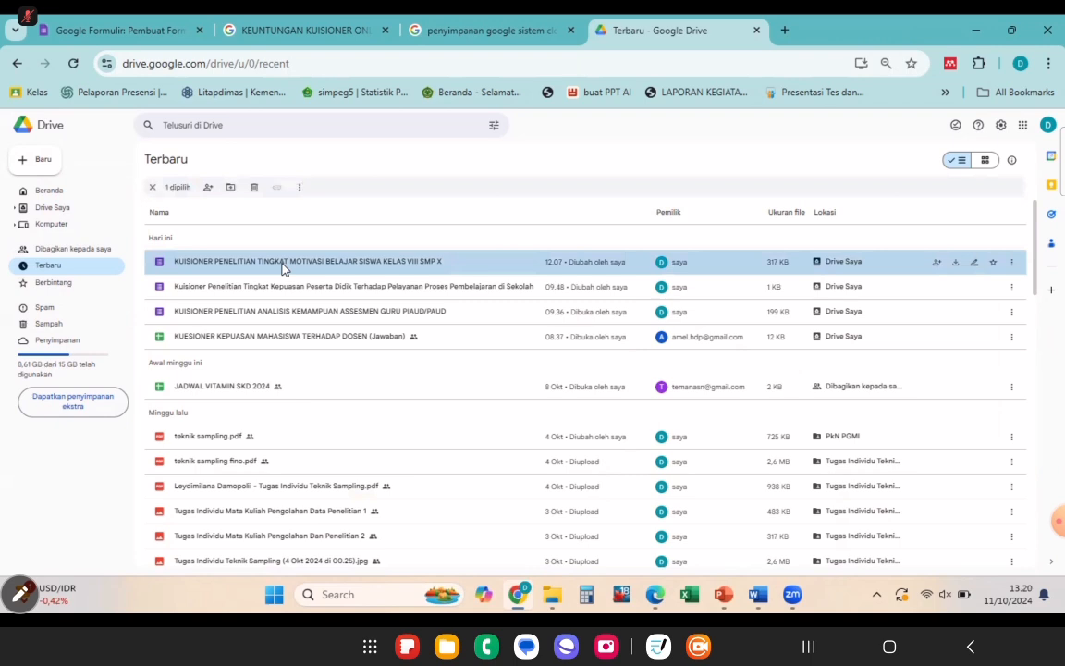
{"action": "double_click", "coordinate": [284, 267]}
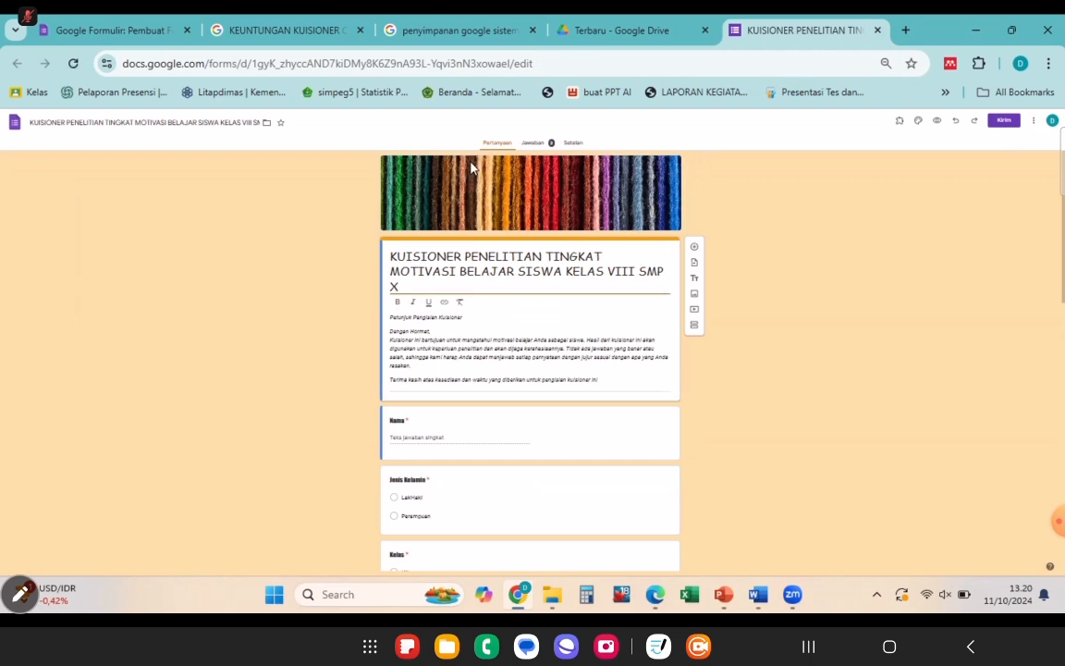
Show the form's response summary and examine the answers for Nama, Jenis Kelamin and Kelas
{"action": "scroll", "coordinate": [524, 162], "scroll_direction": "up", "scroll_amount": 5}
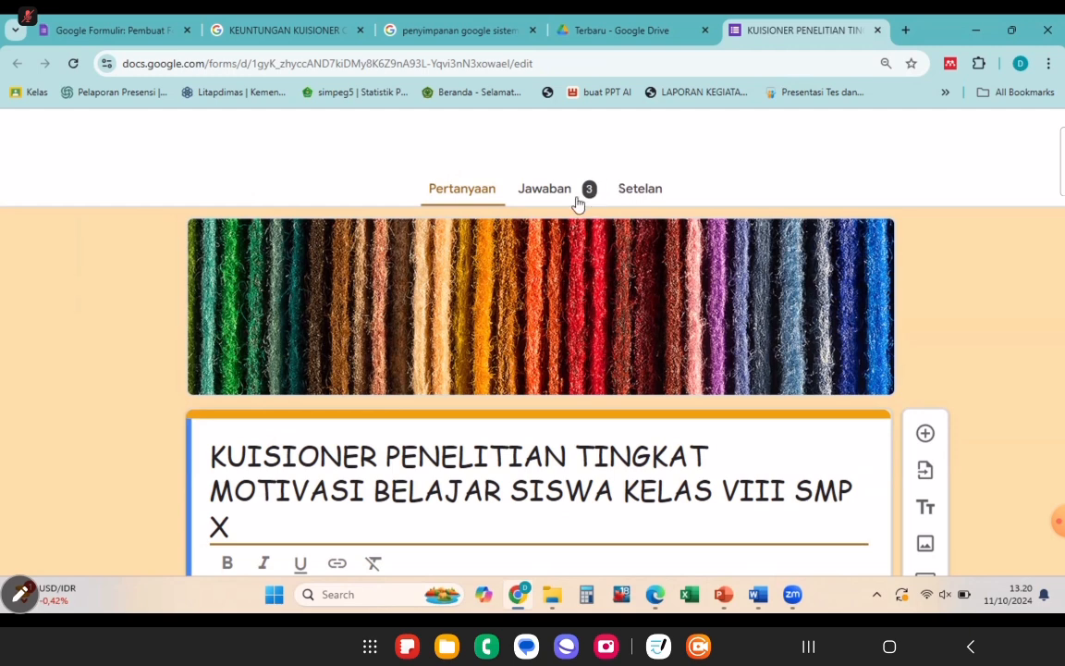
{"action": "left_click", "coordinate": [539, 188]}
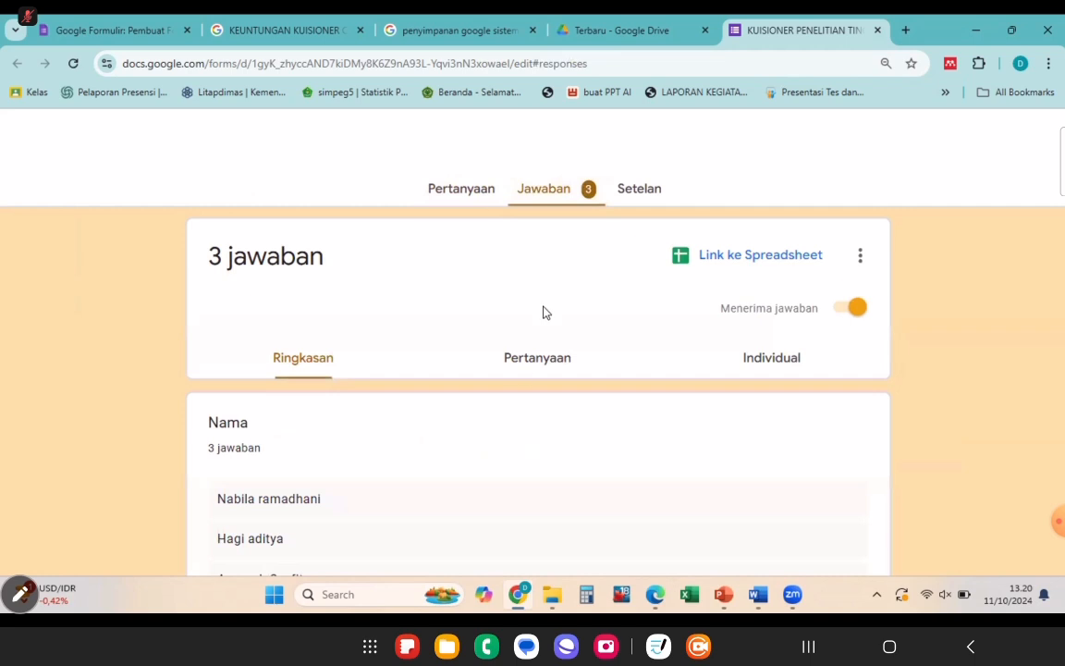
{"action": "scroll", "coordinate": [520, 315], "scroll_direction": "down", "scroll_amount": 1}
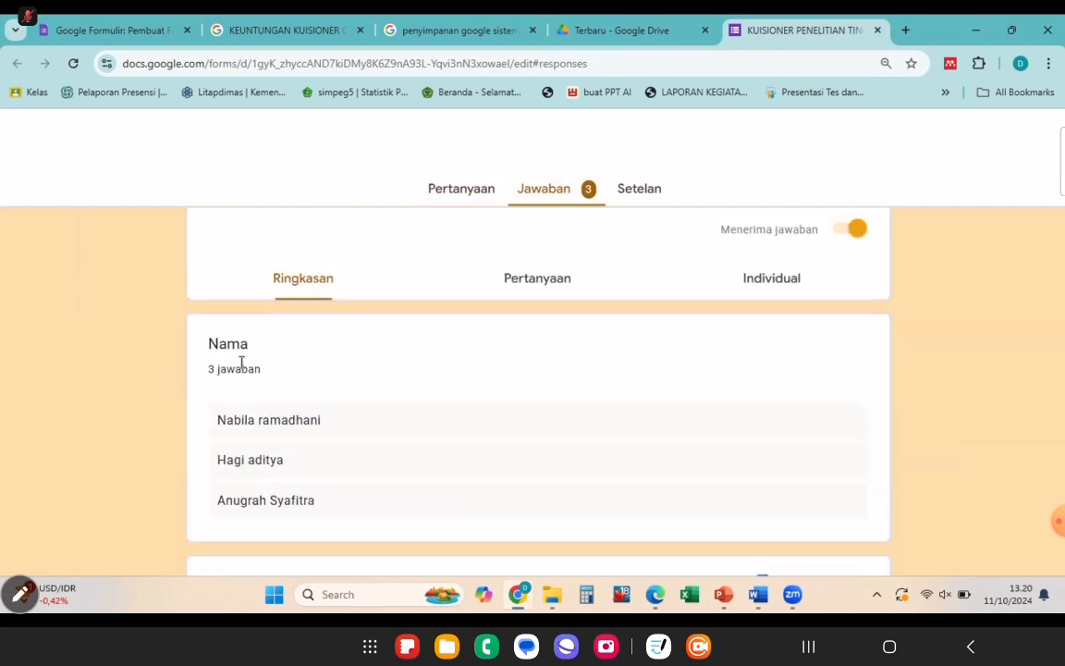
{"action": "scroll", "coordinate": [296, 420], "scroll_direction": "down", "scroll_amount": 4}
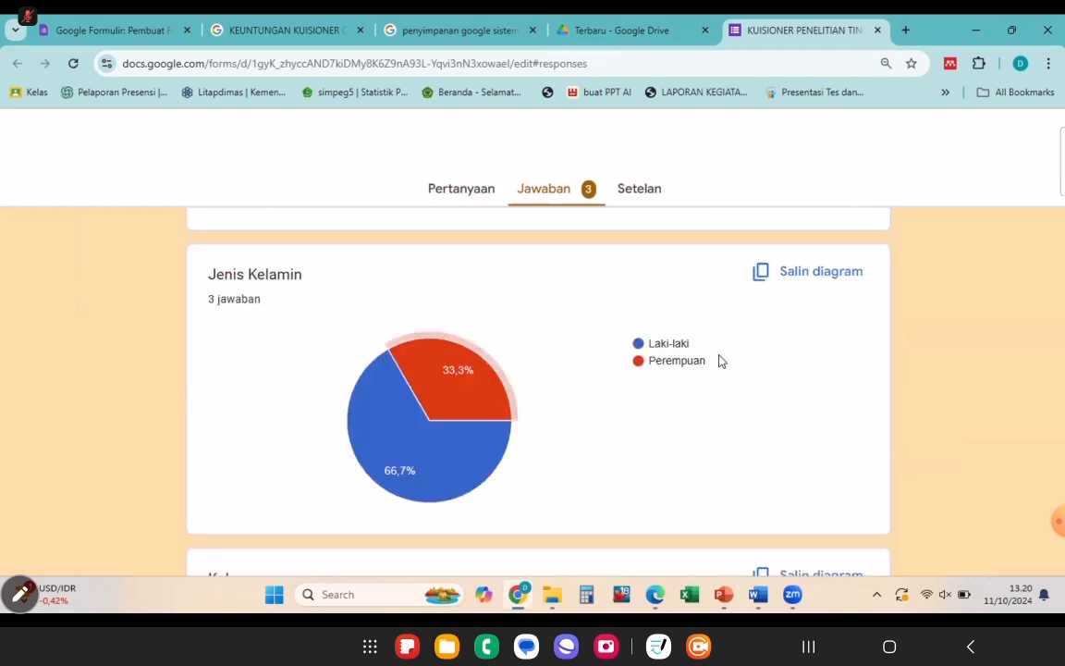
{"action": "mouse_move", "coordinate": [442, 427]}
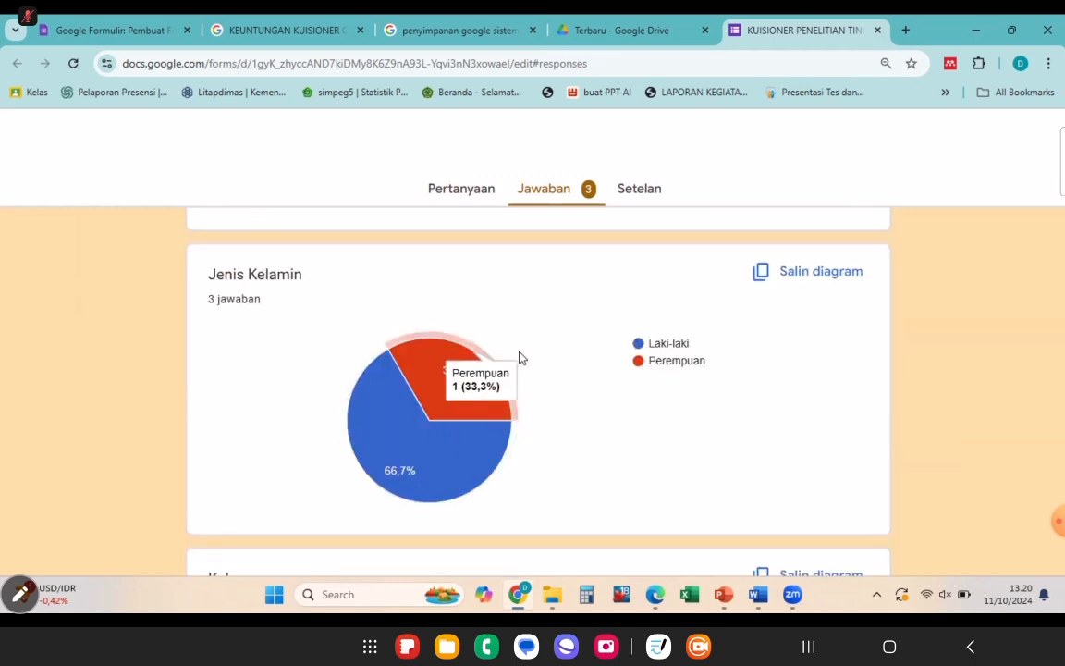
{"action": "scroll", "coordinate": [505, 508], "scroll_direction": "down", "scroll_amount": 2}
{"action": "scroll", "coordinate": [505, 508], "scroll_direction": "down", "scroll_amount": 5}
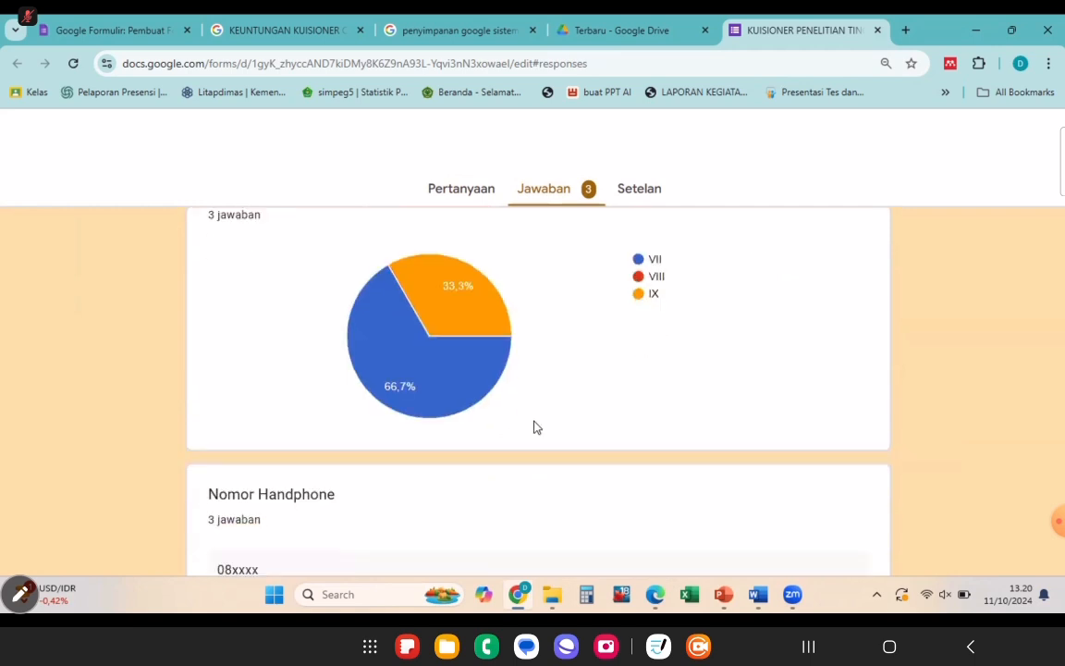
Examine the summary charts of the agreement-scale statements and return to the beginning of the responses
{"action": "scroll", "coordinate": [588, 425], "scroll_direction": "down", "scroll_amount": 3}
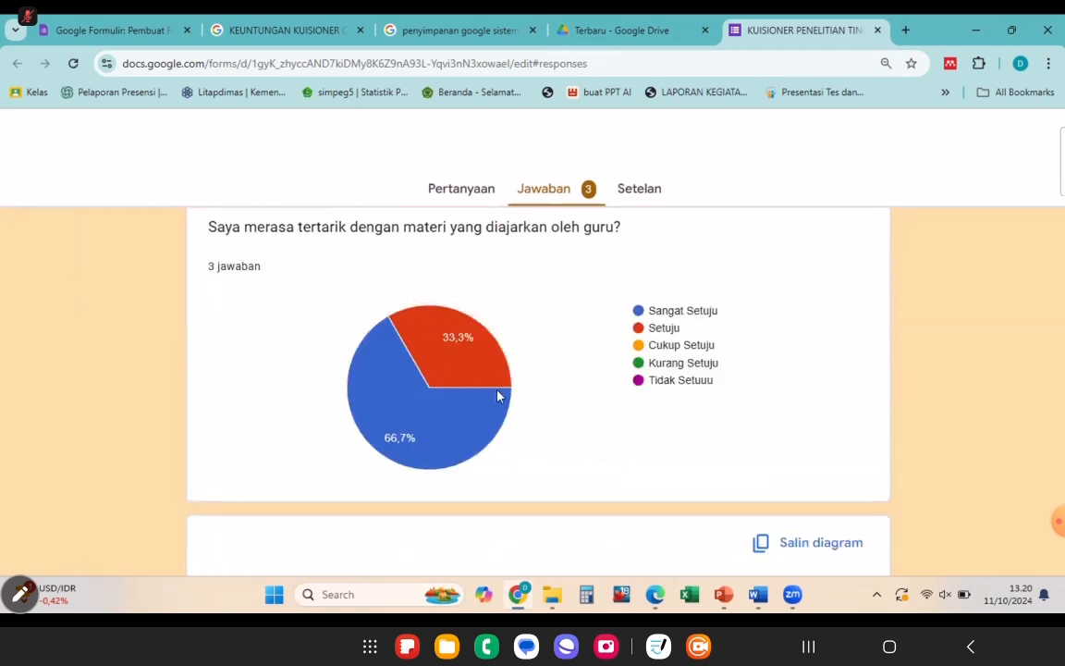
{"action": "mouse_move", "coordinate": [446, 362]}
{"action": "mouse_move", "coordinate": [481, 437]}
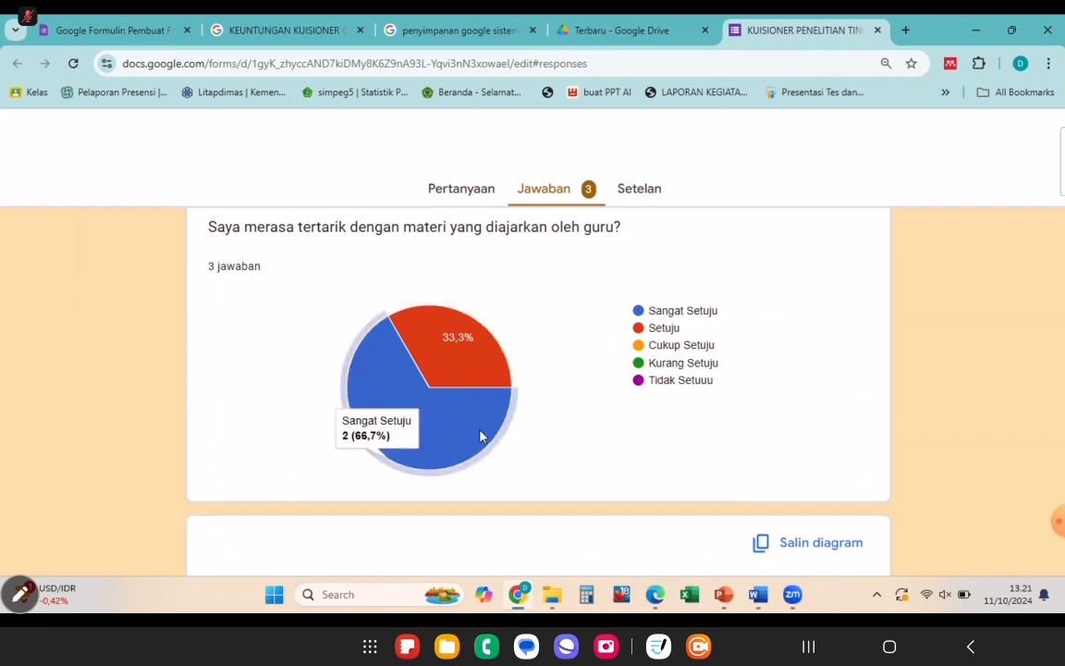
{"action": "scroll", "coordinate": [480, 436], "scroll_direction": "down", "scroll_amount": 3}
{"action": "scroll", "coordinate": [481, 436], "scroll_direction": "down", "scroll_amount": 3}
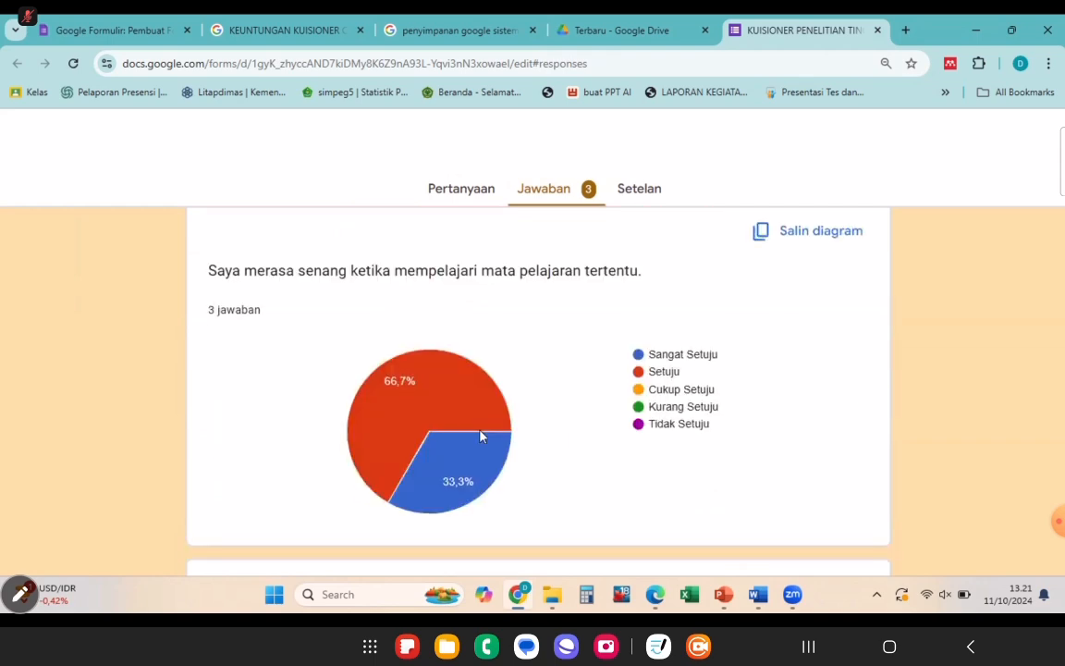
{"action": "scroll", "coordinate": [481, 436], "scroll_direction": "down", "scroll_amount": 7}
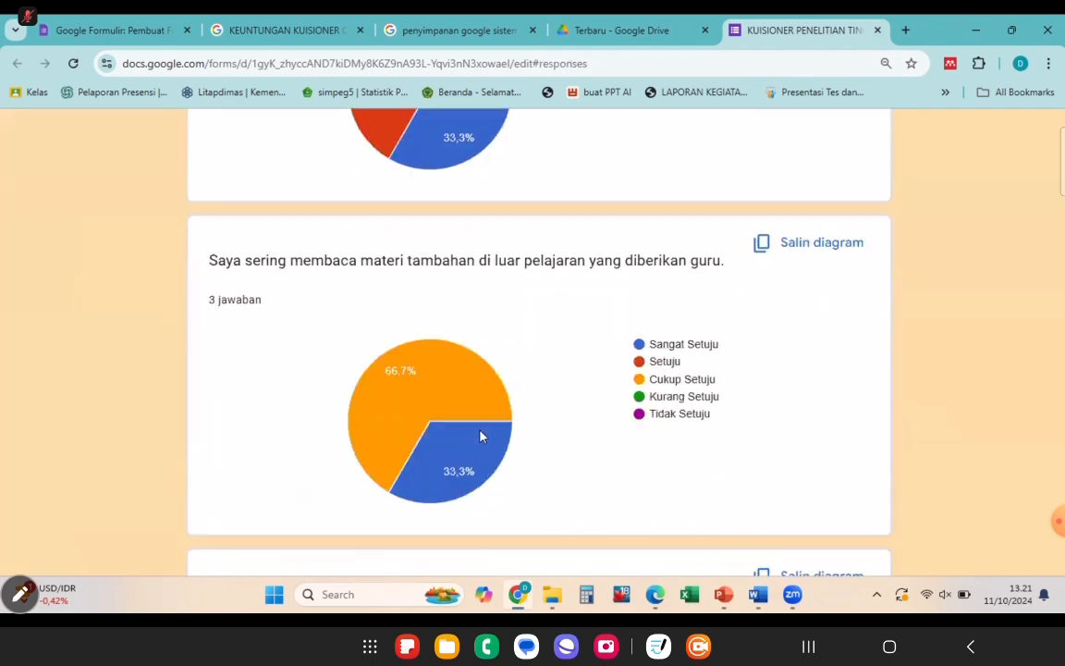
{"action": "scroll", "coordinate": [480, 436], "scroll_direction": "down", "scroll_amount": 8}
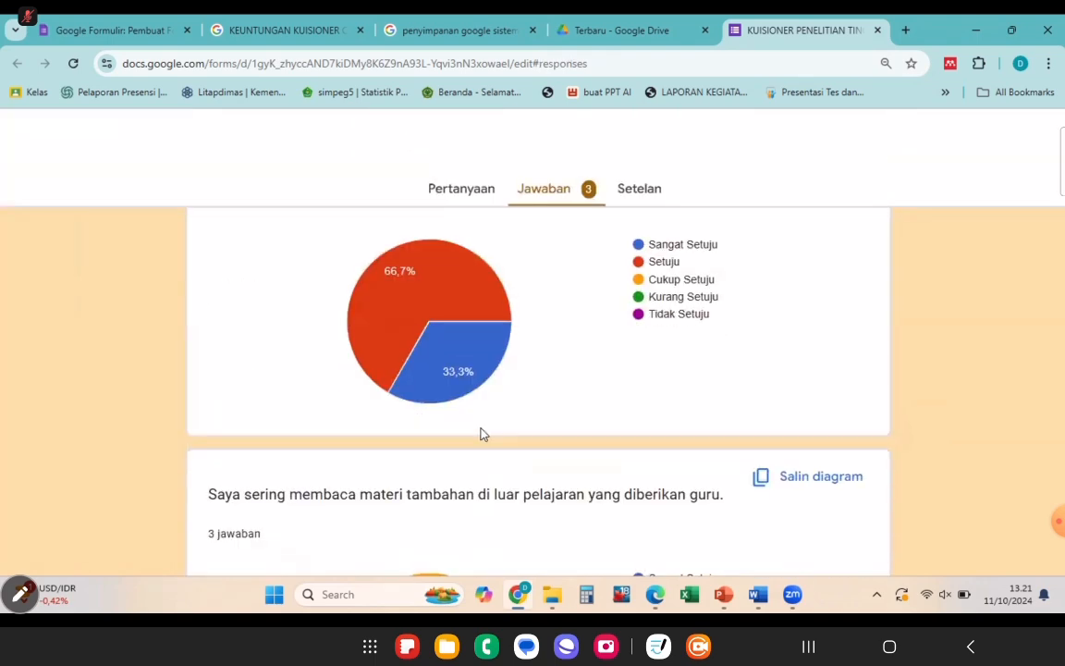
{"action": "scroll", "coordinate": [601, 443], "scroll_direction": "up", "scroll_amount": 20}
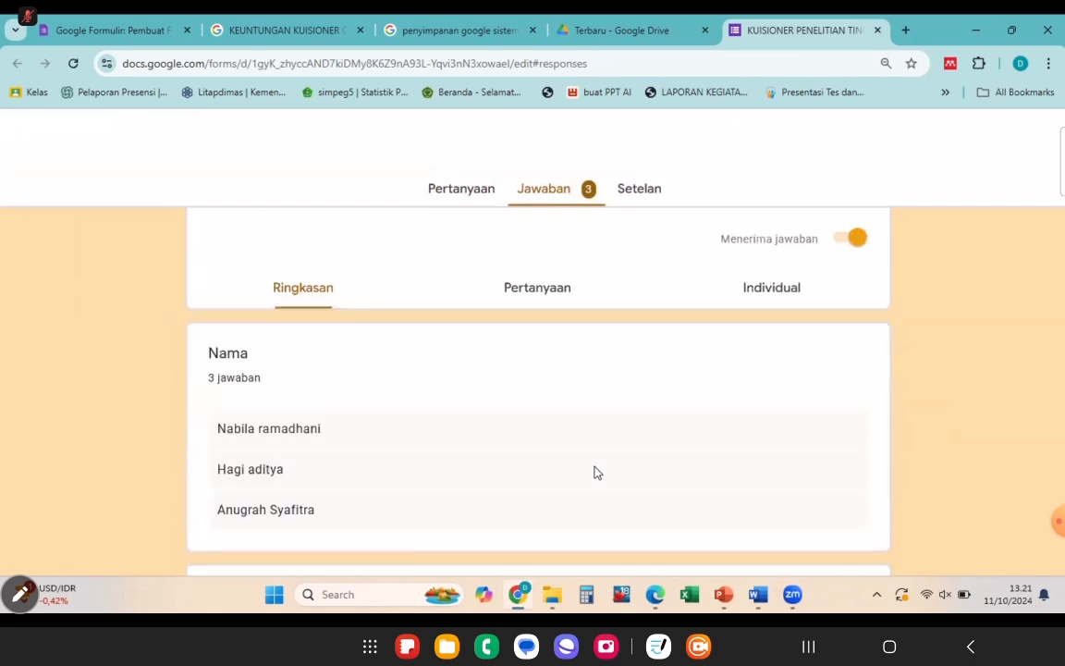
Show the form's responses grouped by question and examine the answers given for Nama
{"action": "left_click", "coordinate": [523, 362]}
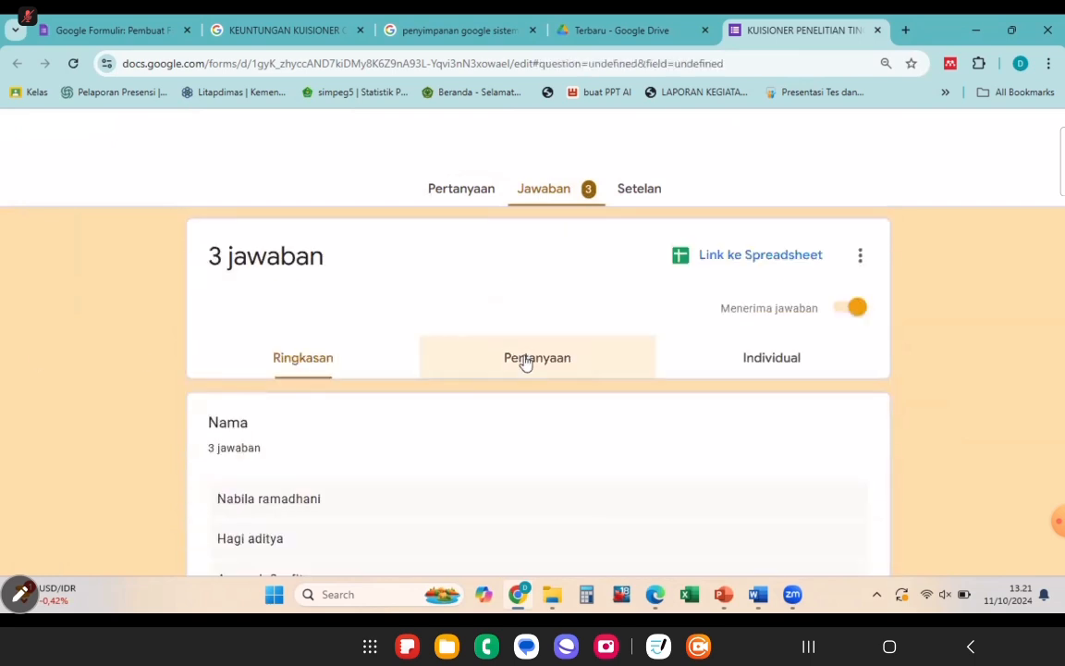
{"action": "scroll", "coordinate": [475, 423], "scroll_direction": "down", "scroll_amount": 2}
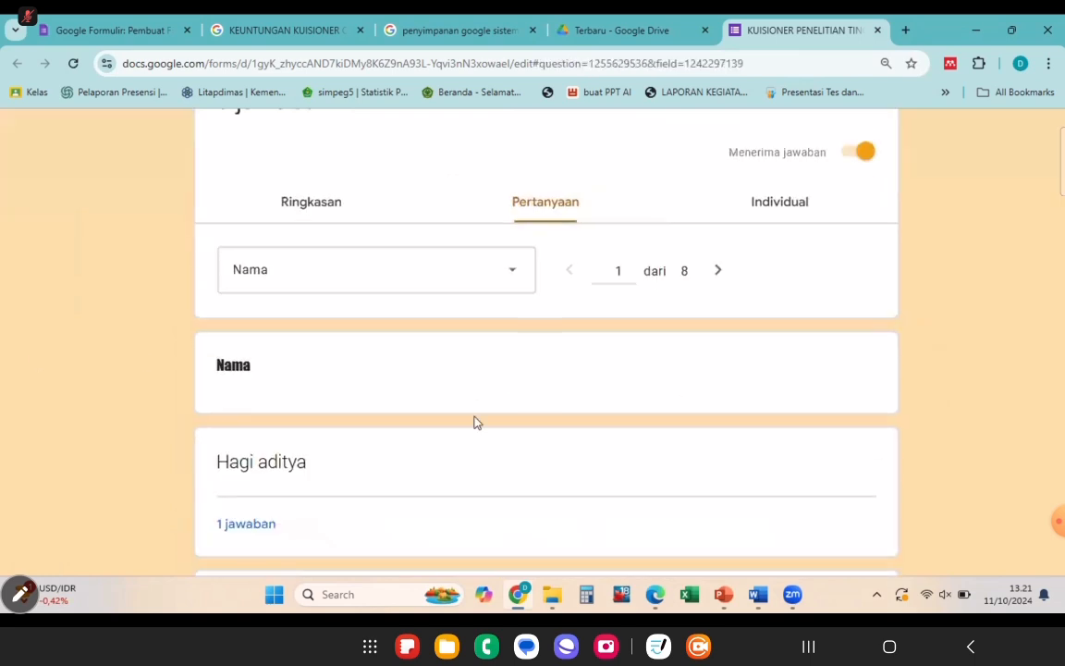
{"action": "scroll", "coordinate": [407, 480], "scroll_direction": "down", "scroll_amount": 6}
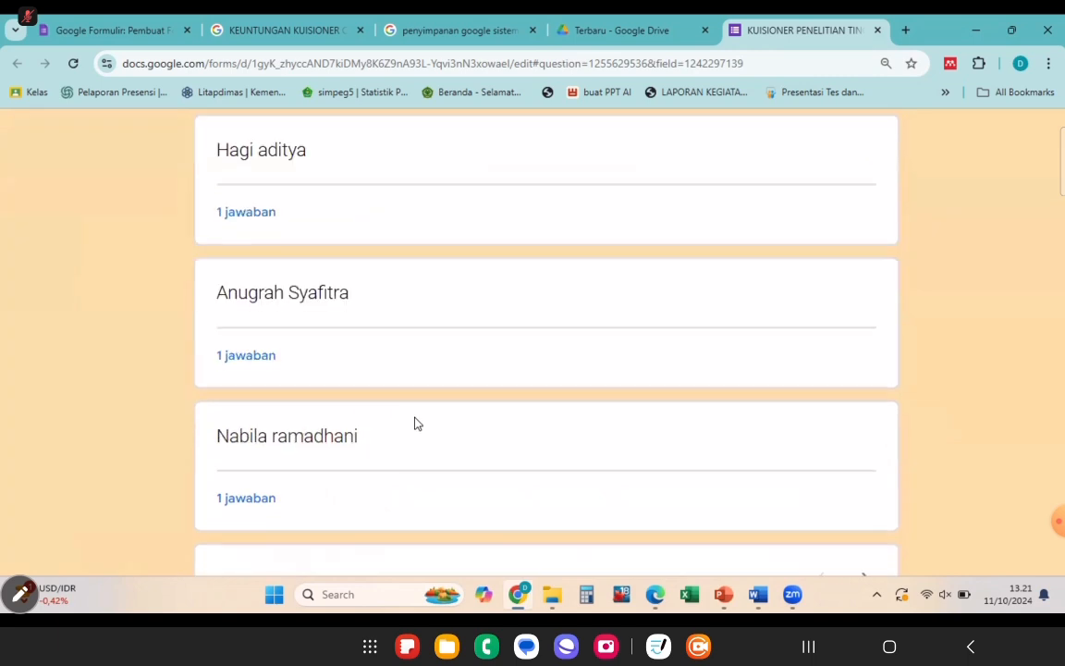
{"action": "scroll", "coordinate": [418, 424], "scroll_direction": "up", "scroll_amount": 8}
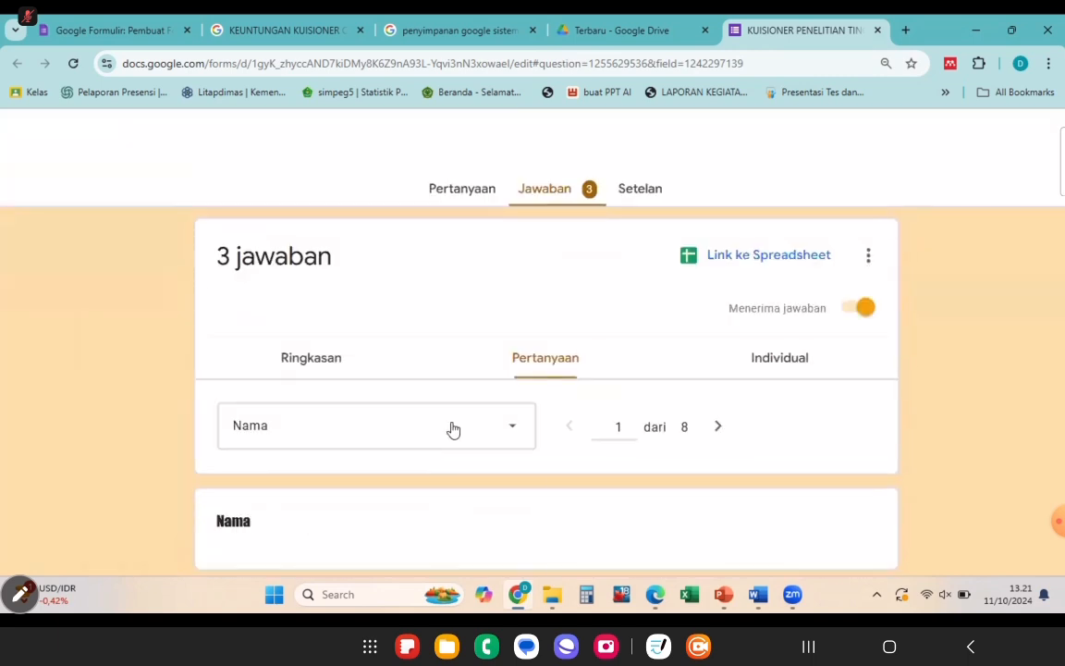
Switch the per-question view to "Saya merasa tertarik dengan materi yang diajarkan oleh guru?" and examine its answers
{"action": "left_click", "coordinate": [453, 430]}
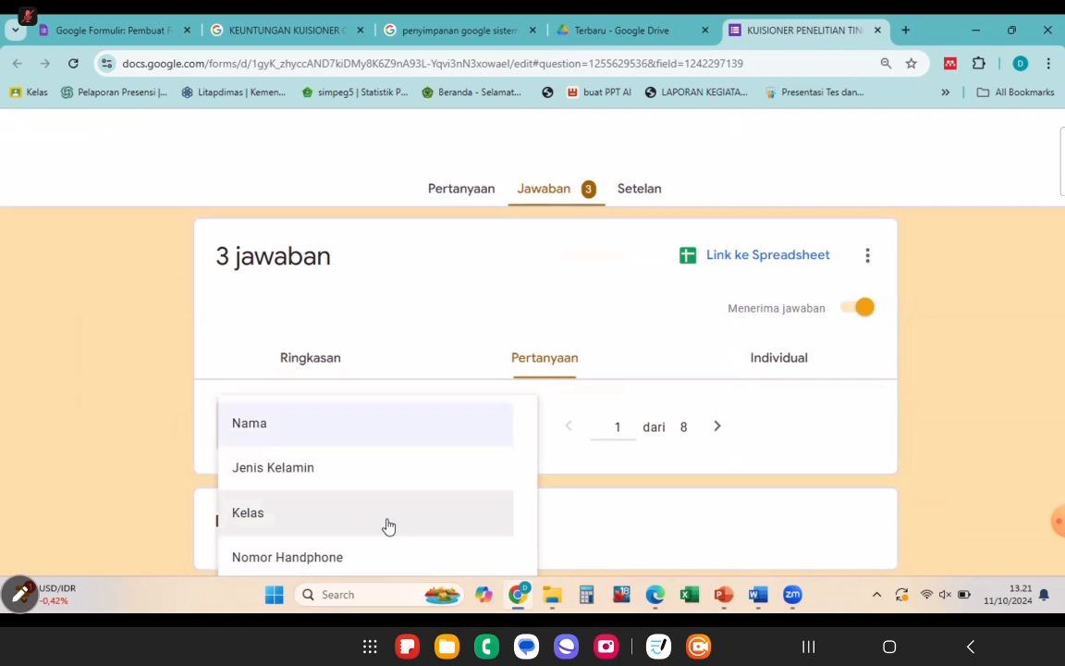
{"action": "scroll", "coordinate": [388, 525], "scroll_direction": "down", "scroll_amount": 1}
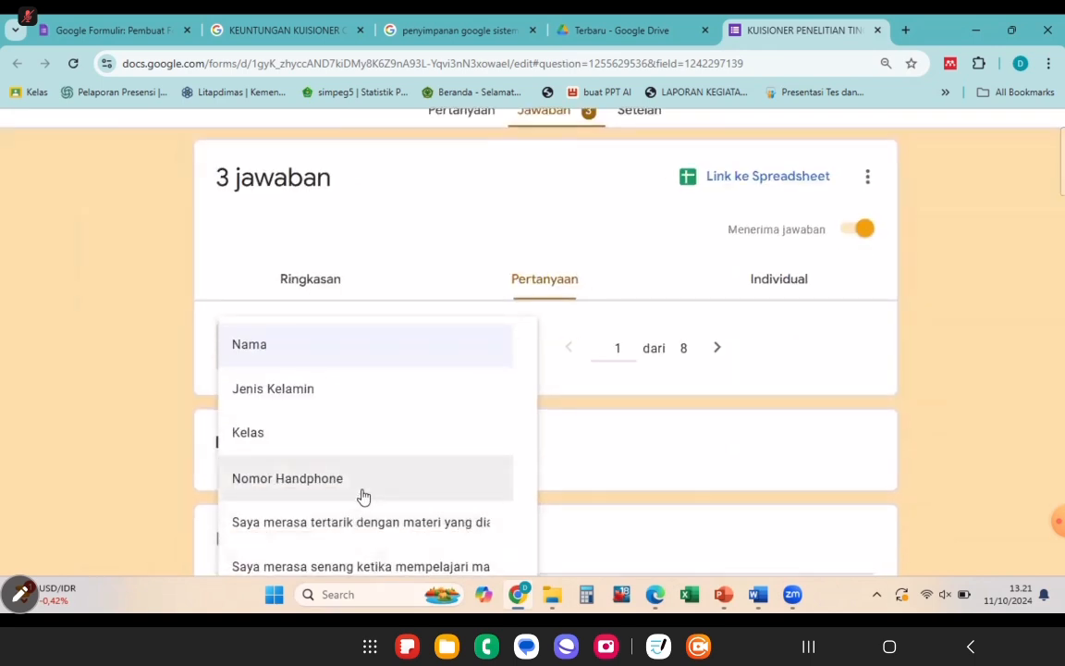
{"action": "left_click", "coordinate": [363, 528]}
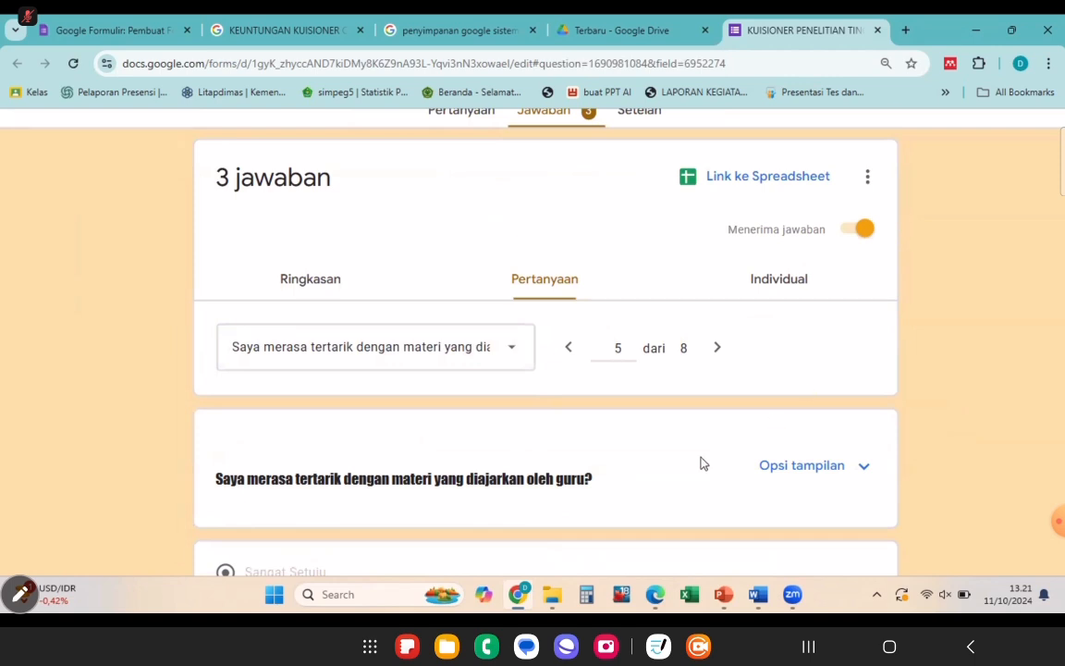
{"action": "scroll", "coordinate": [703, 462], "scroll_direction": "down", "scroll_amount": 3}
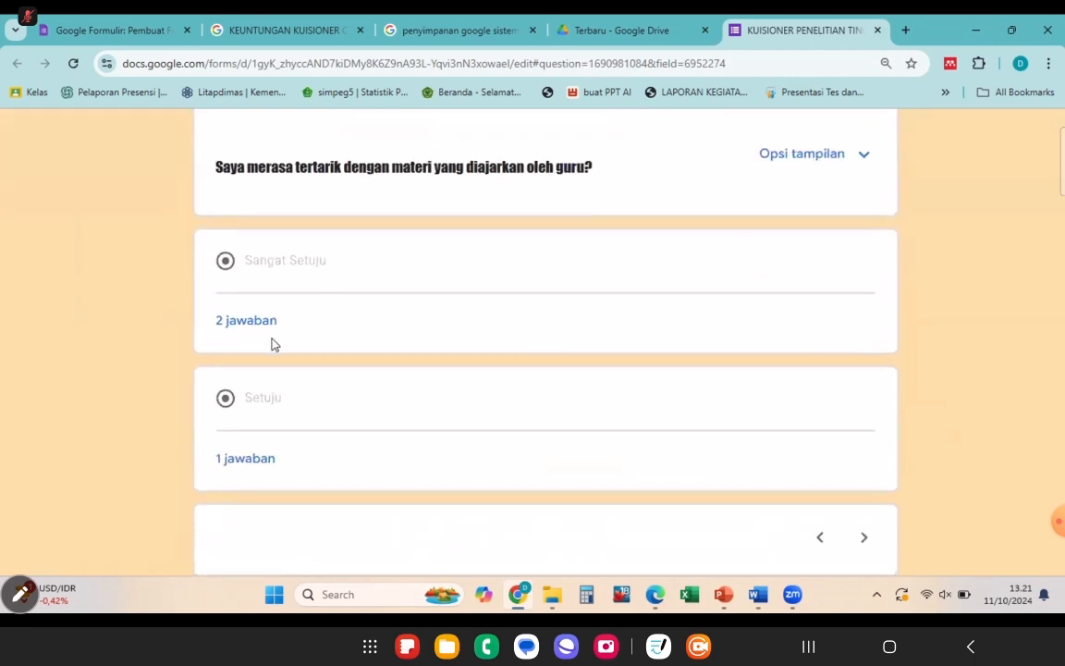
{"action": "scroll", "coordinate": [549, 378], "scroll_direction": "up", "scroll_amount": 3}
{"action": "scroll", "coordinate": [507, 421], "scroll_direction": "down", "scroll_amount": 5}
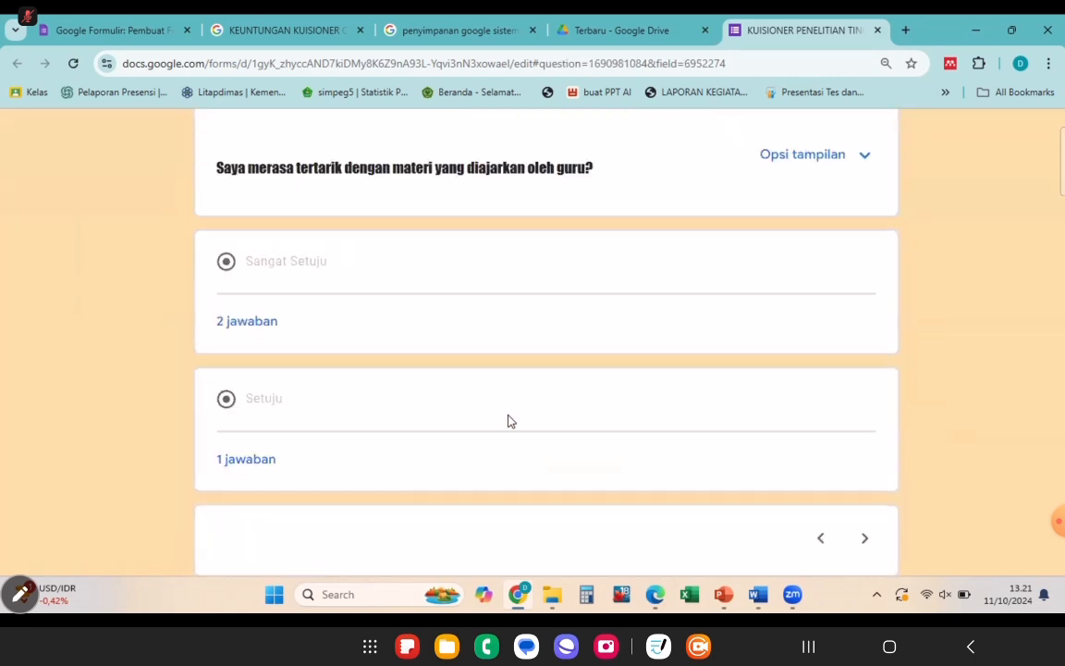
{"action": "scroll", "coordinate": [507, 420], "scroll_direction": "up", "scroll_amount": 6}
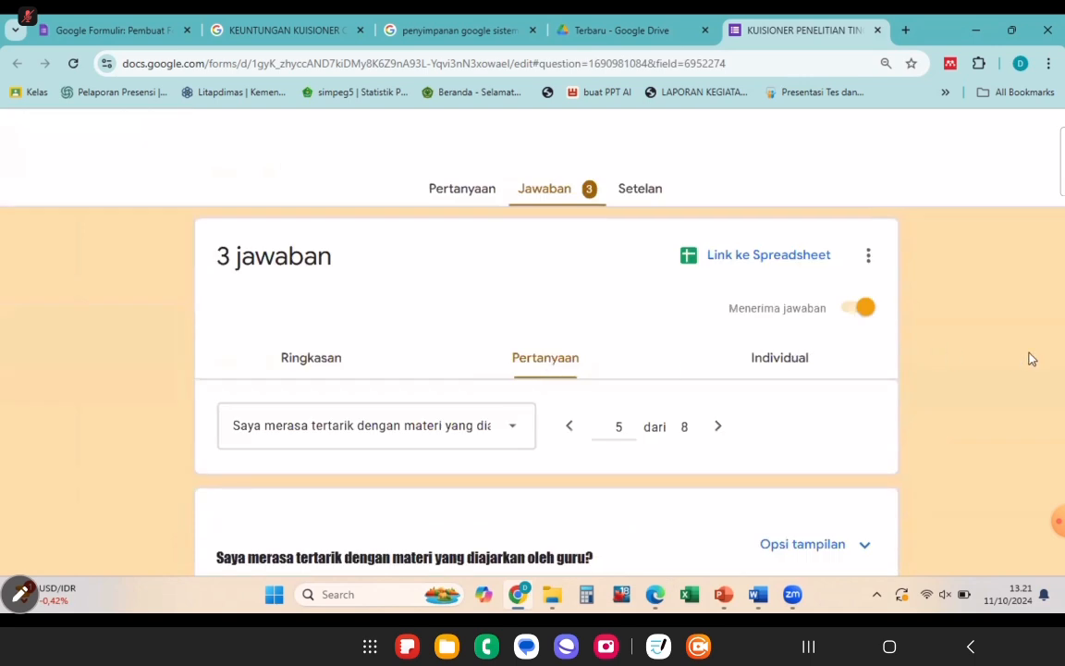
Show the individual responses and examine the first respondent's completed questionnaire, including the identity fields and agreement-scale answers
{"action": "left_click", "coordinate": [712, 367]}
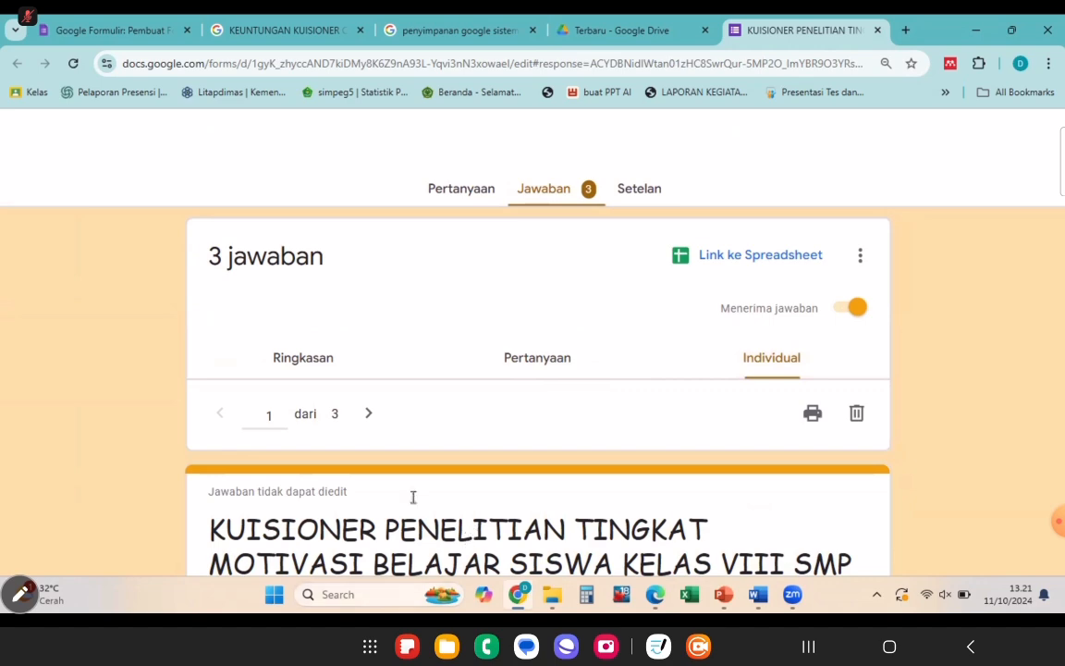
{"action": "scroll", "coordinate": [426, 431], "scroll_direction": "down", "scroll_amount": 3}
{"action": "scroll", "coordinate": [426, 431], "scroll_direction": "down", "scroll_amount": 2}
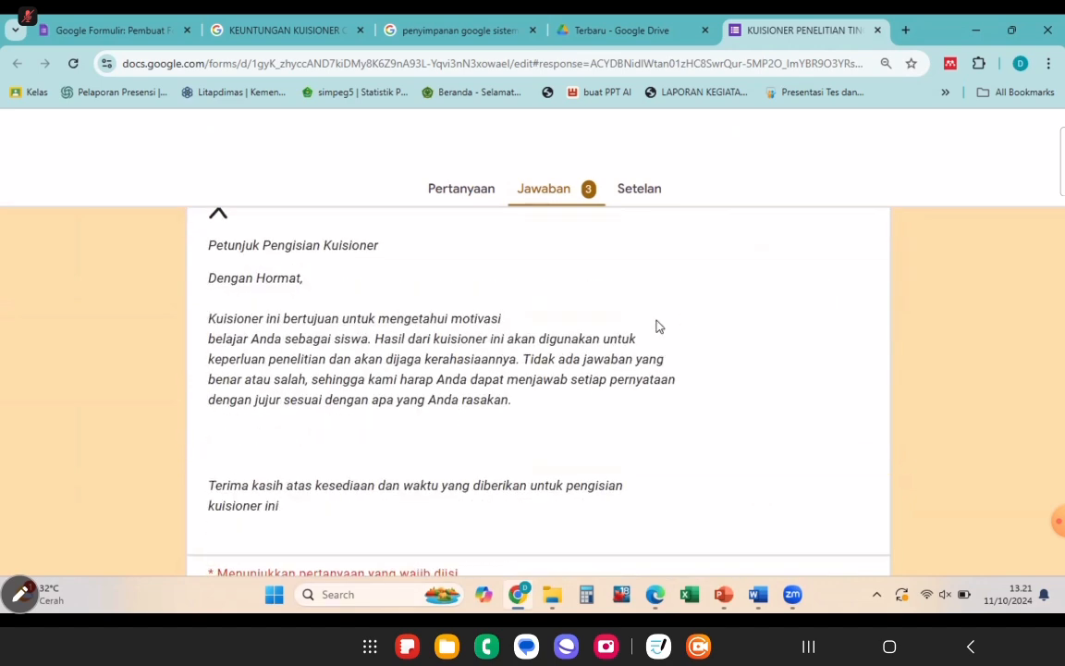
{"action": "scroll", "coordinate": [655, 327], "scroll_direction": "up", "scroll_amount": 2}
{"action": "scroll", "coordinate": [651, 330], "scroll_direction": "down", "scroll_amount": 8}
{"action": "scroll", "coordinate": [651, 332], "scroll_direction": "down", "scroll_amount": 1}
{"action": "scroll", "coordinate": [651, 335], "scroll_direction": "up", "scroll_amount": 2}
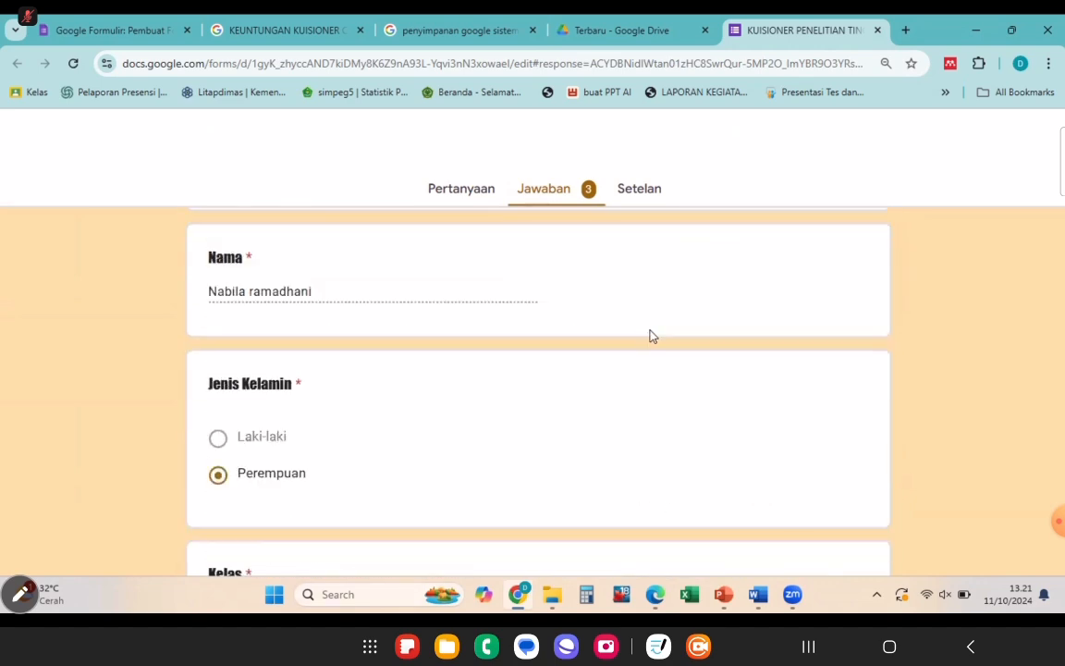
{"action": "scroll", "coordinate": [453, 369], "scroll_direction": "down", "scroll_amount": 15}
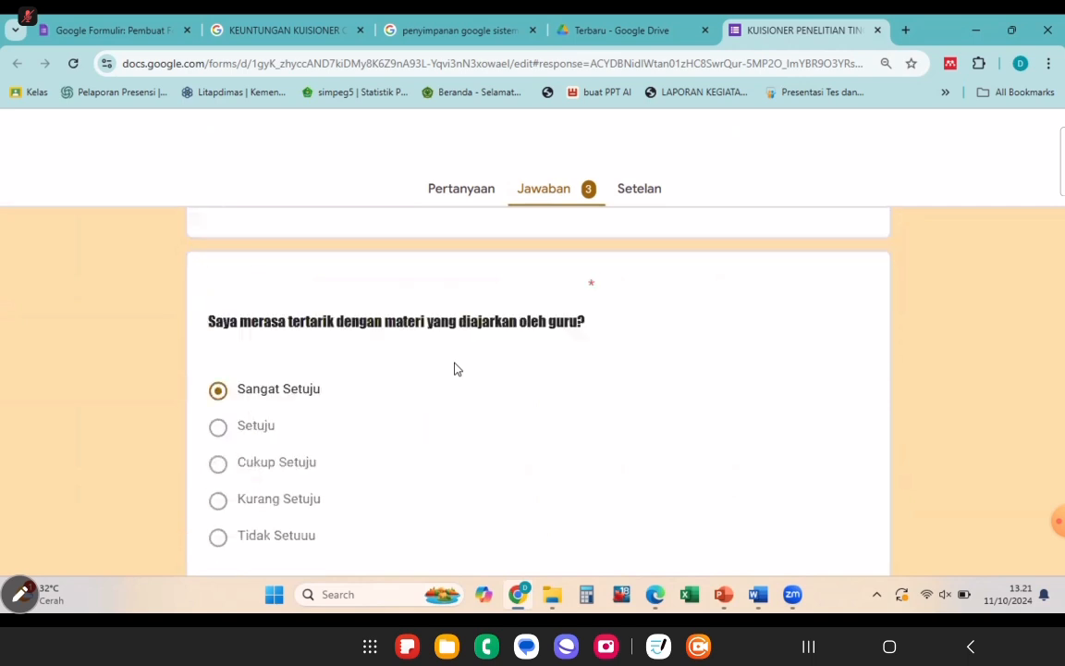
{"action": "scroll", "coordinate": [455, 369], "scroll_direction": "up", "scroll_amount": 20}
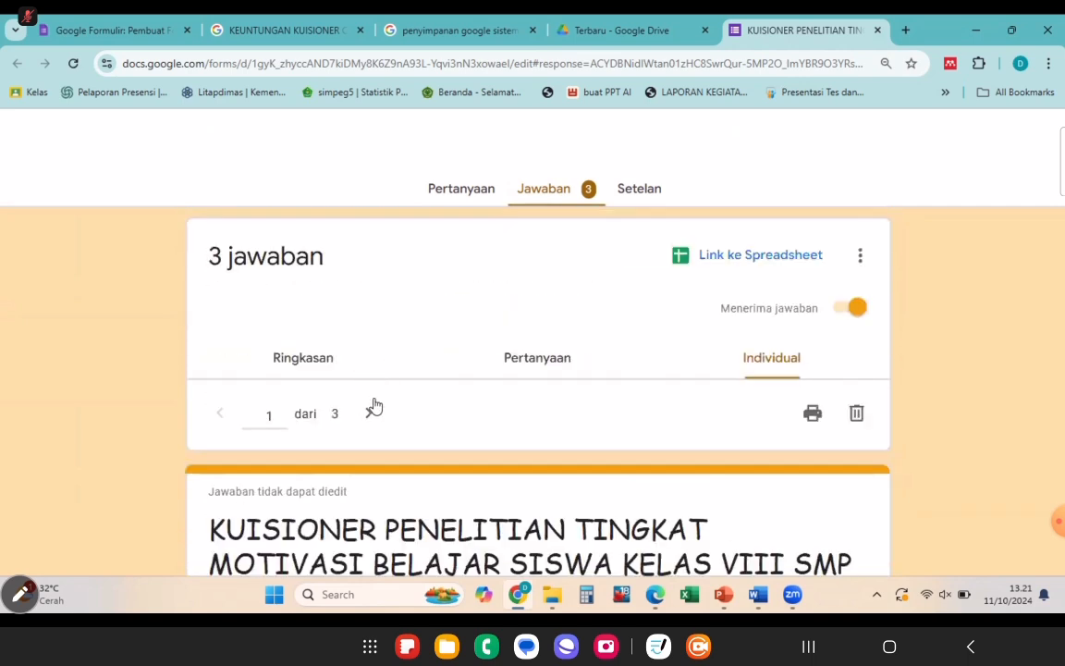
Go to the second individual response and examine its Nama, Jenis Kelamin and Kelas answers
{"action": "left_click", "coordinate": [371, 414]}
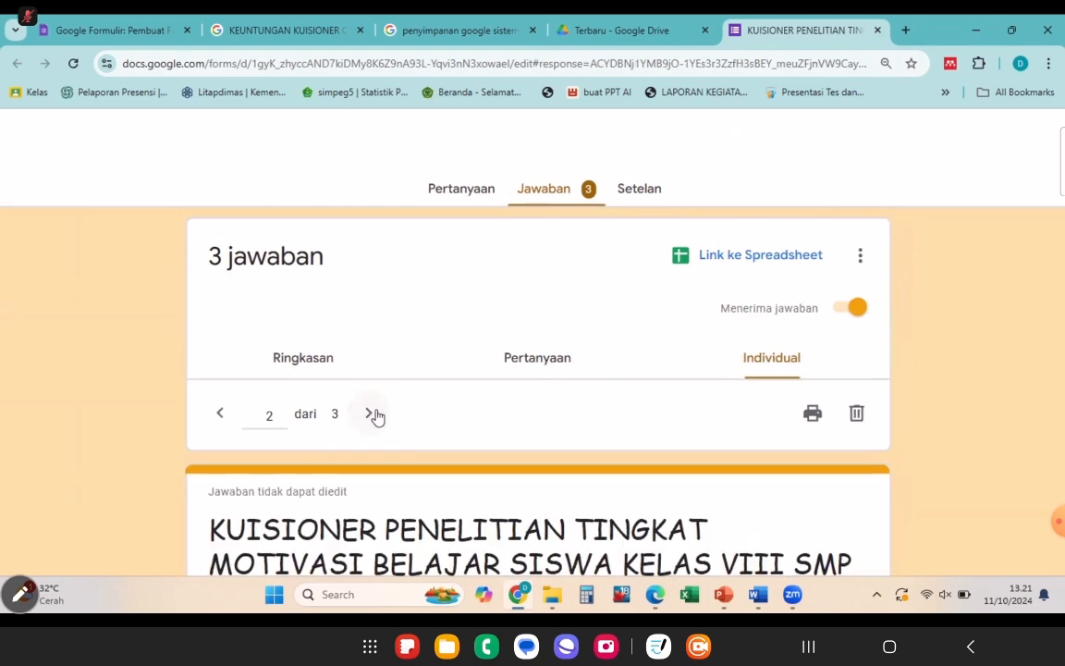
{"action": "scroll", "coordinate": [377, 418], "scroll_direction": "down", "scroll_amount": 8}
{"action": "scroll", "coordinate": [375, 430], "scroll_direction": "down", "scroll_amount": 2}
{"action": "scroll", "coordinate": [385, 426], "scroll_direction": "up", "scroll_amount": 8}
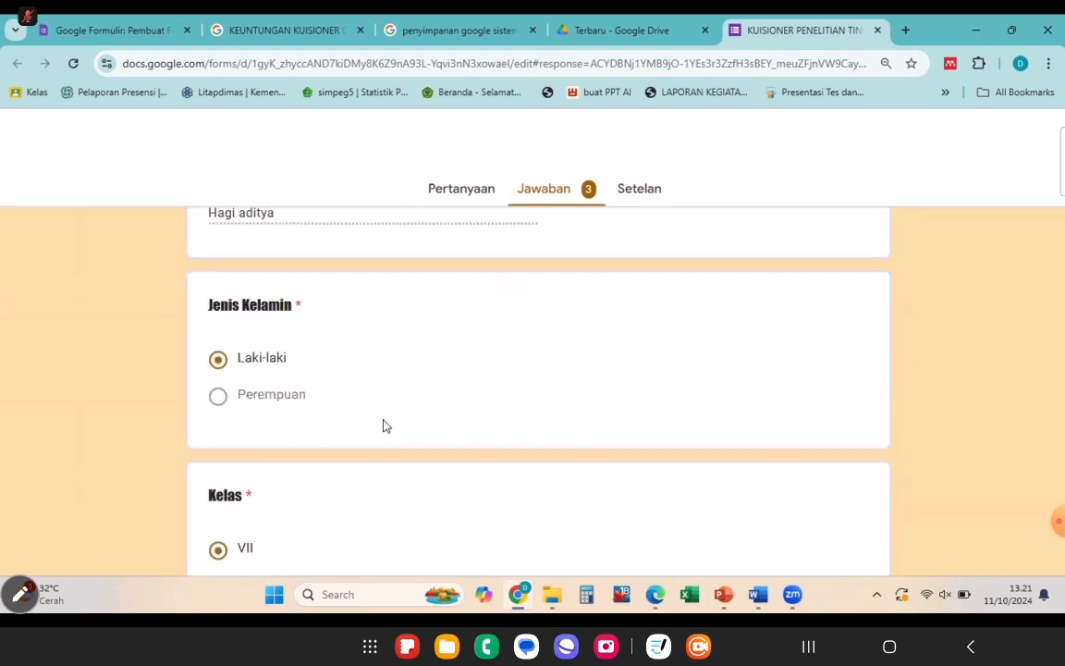
{"action": "scroll", "coordinate": [414, 442], "scroll_direction": "up", "scroll_amount": 5}
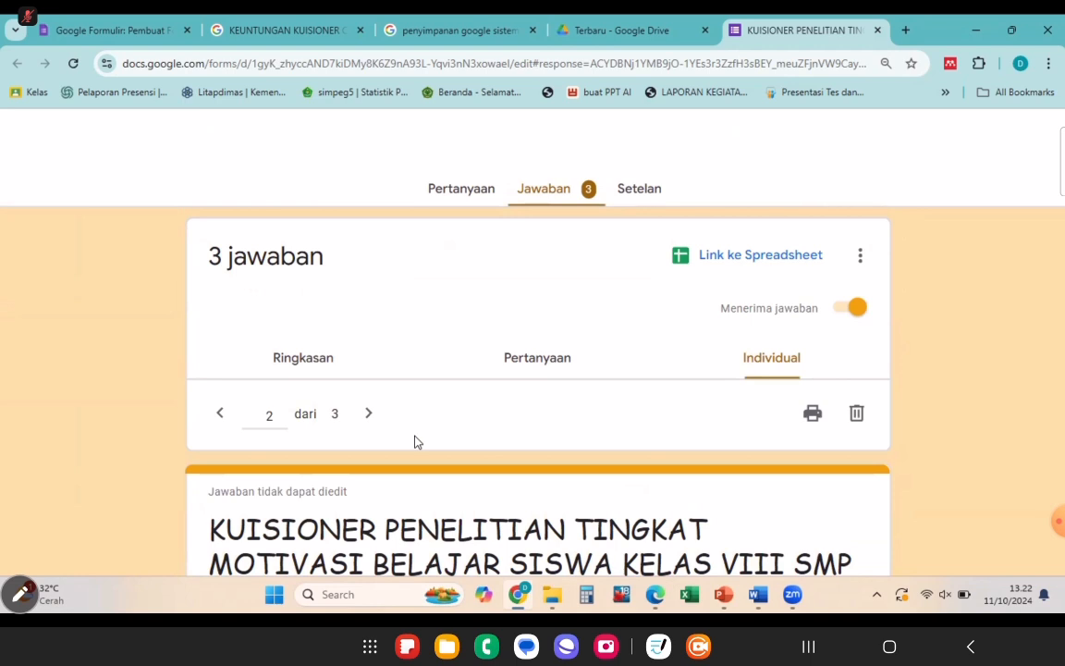
Link the form responses to a newly created spreadsheet, keeping the suggested spreadsheet name
{"action": "left_click", "coordinate": [781, 259]}
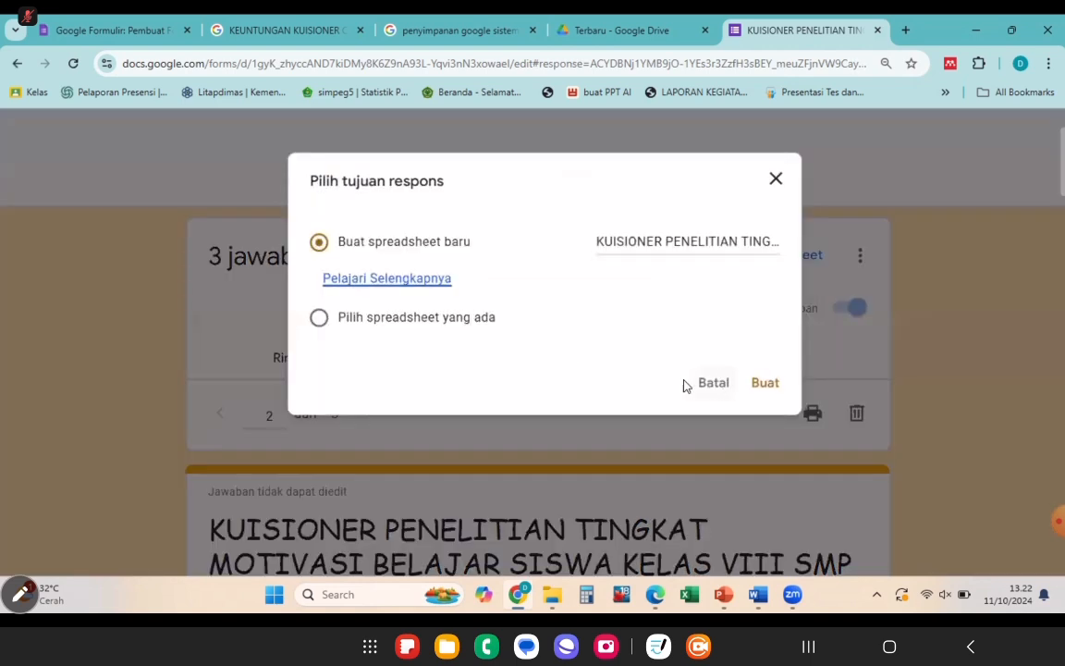
{"action": "left_click", "coordinate": [777, 186]}
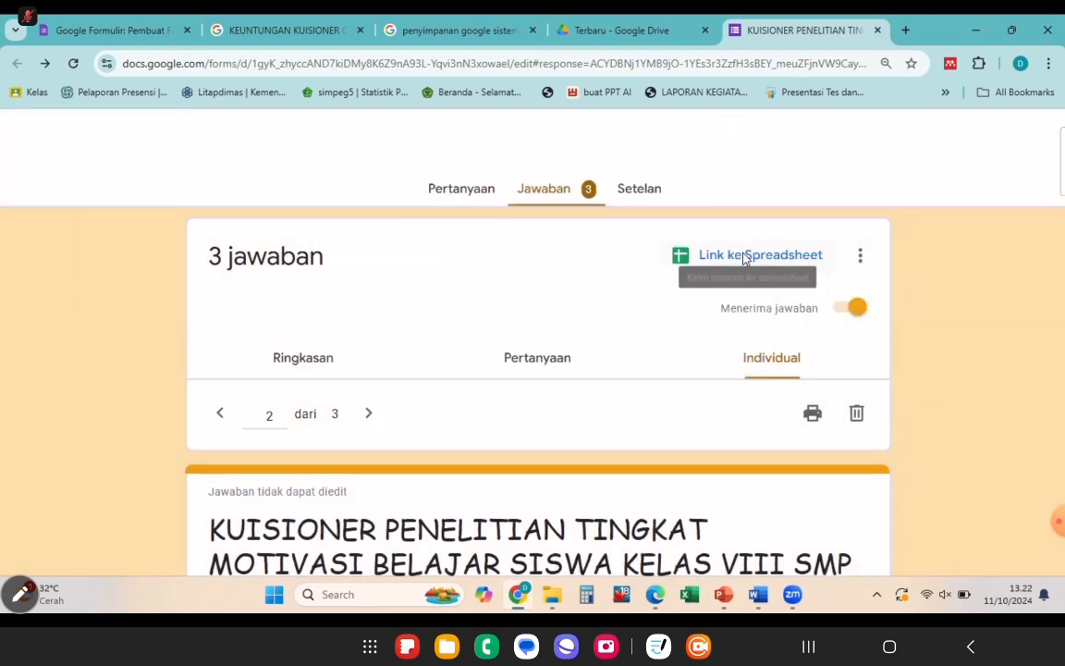
{"action": "left_click", "coordinate": [745, 260]}
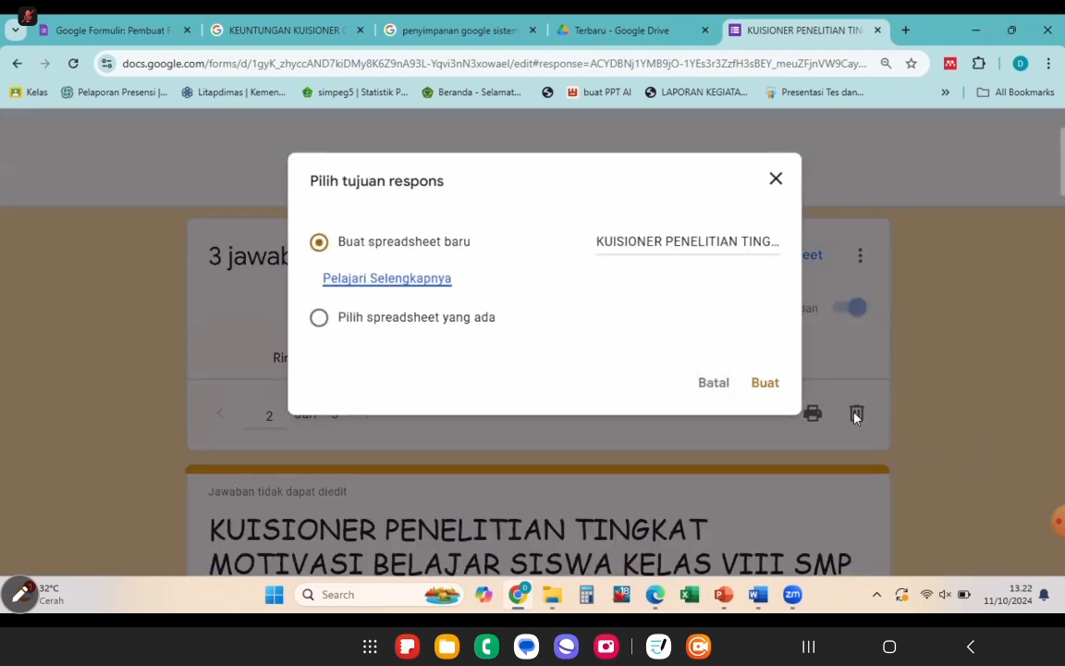
{"action": "left_click", "coordinate": [766, 382]}
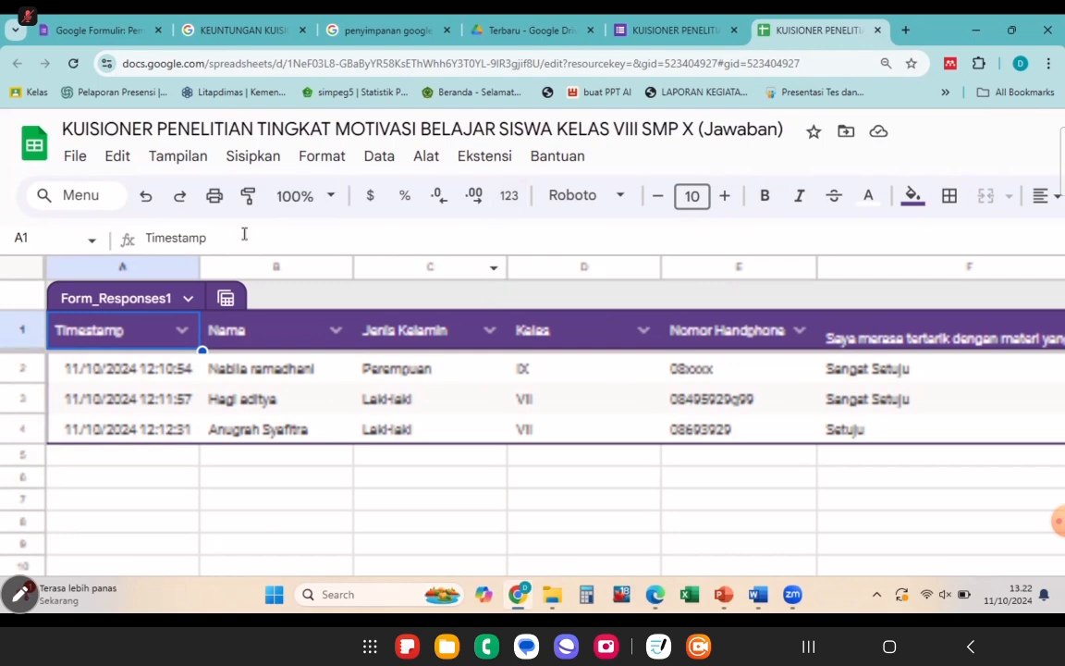
Download the response spreadsheet in Microsoft Excel (.xlsx) format
{"action": "left_click", "coordinate": [76, 159]}
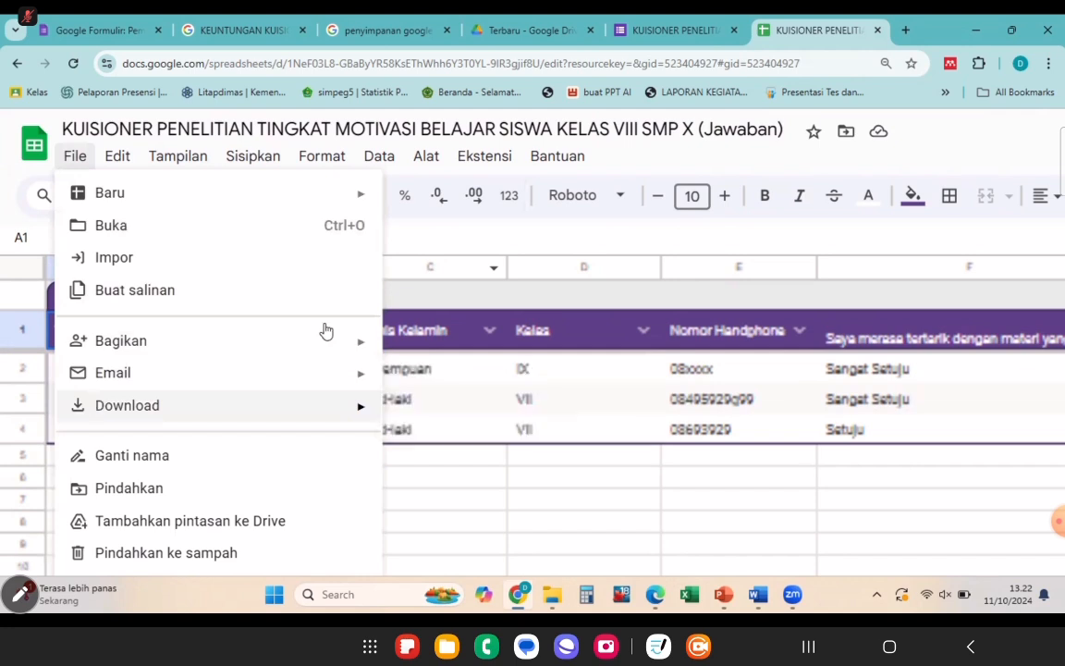
{"action": "mouse_move", "coordinate": [345, 404]}
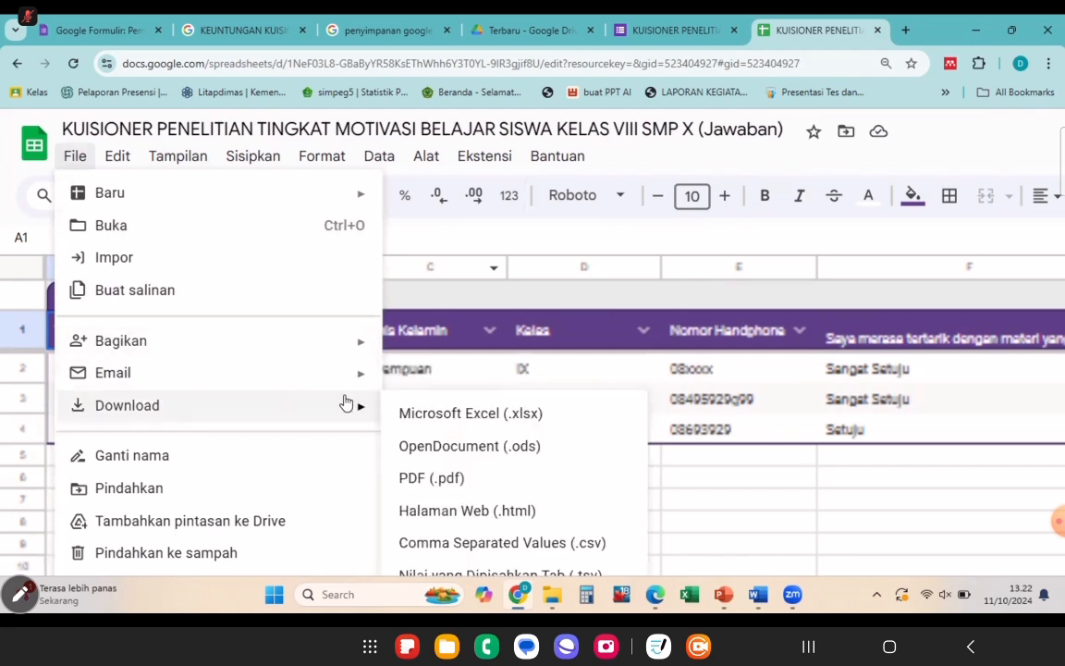
{"action": "left_click", "coordinate": [443, 413]}
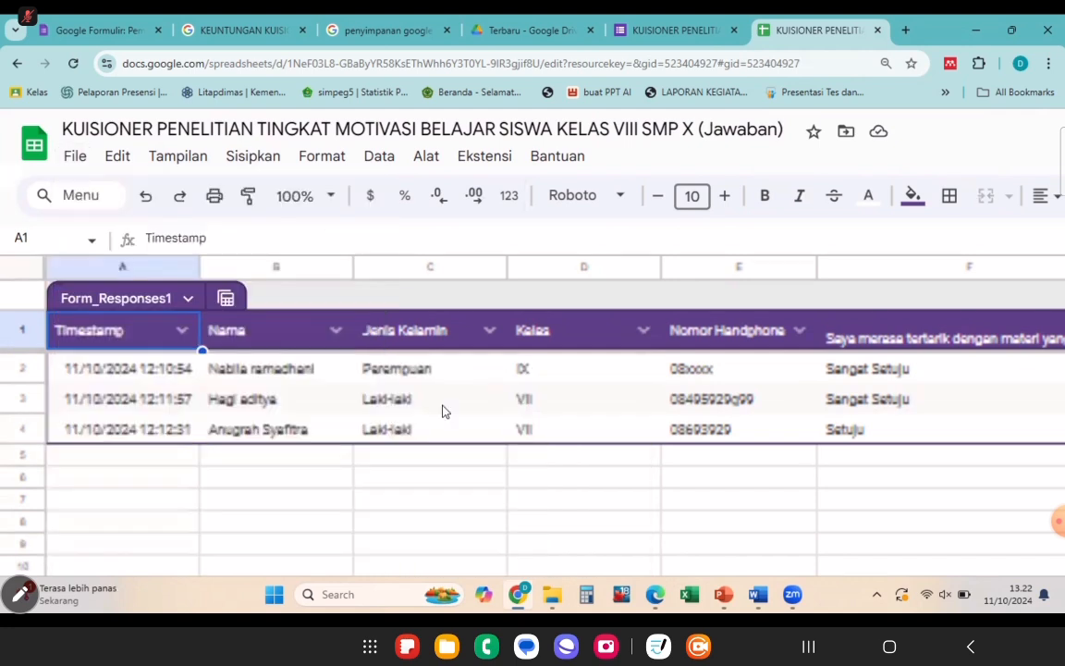
Open the downloaded questionnaire response workbook from the Downloads folder in Excel and examine the statement columns through column I
{"action": "left_click", "coordinate": [553, 596]}
{"action": "left_click", "coordinate": [112, 290]}
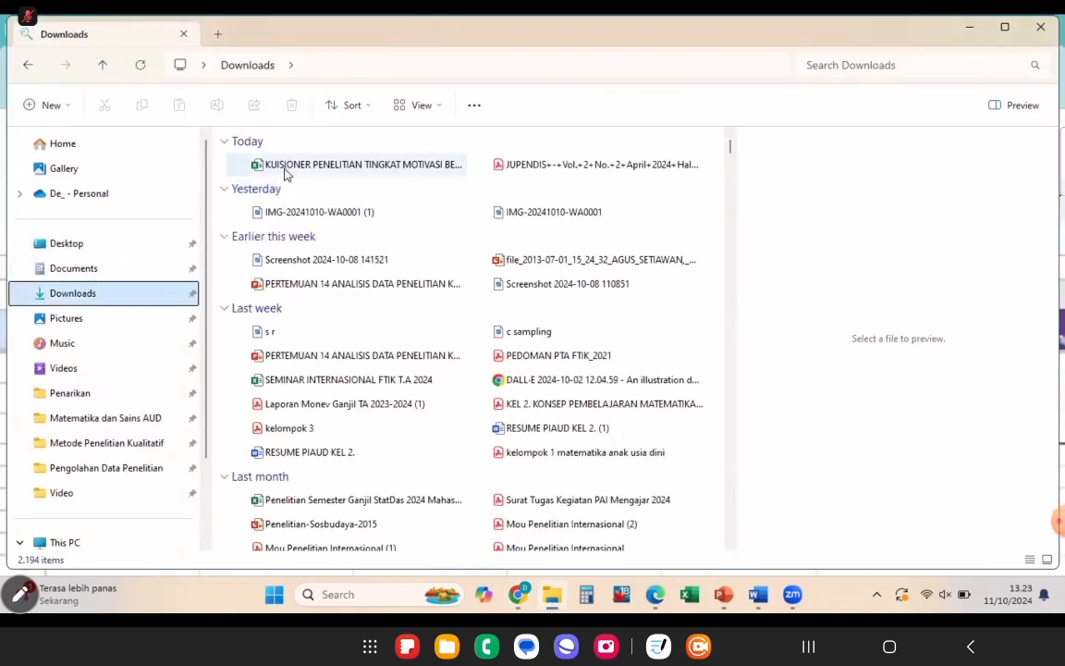
{"action": "double_click", "coordinate": [287, 166]}
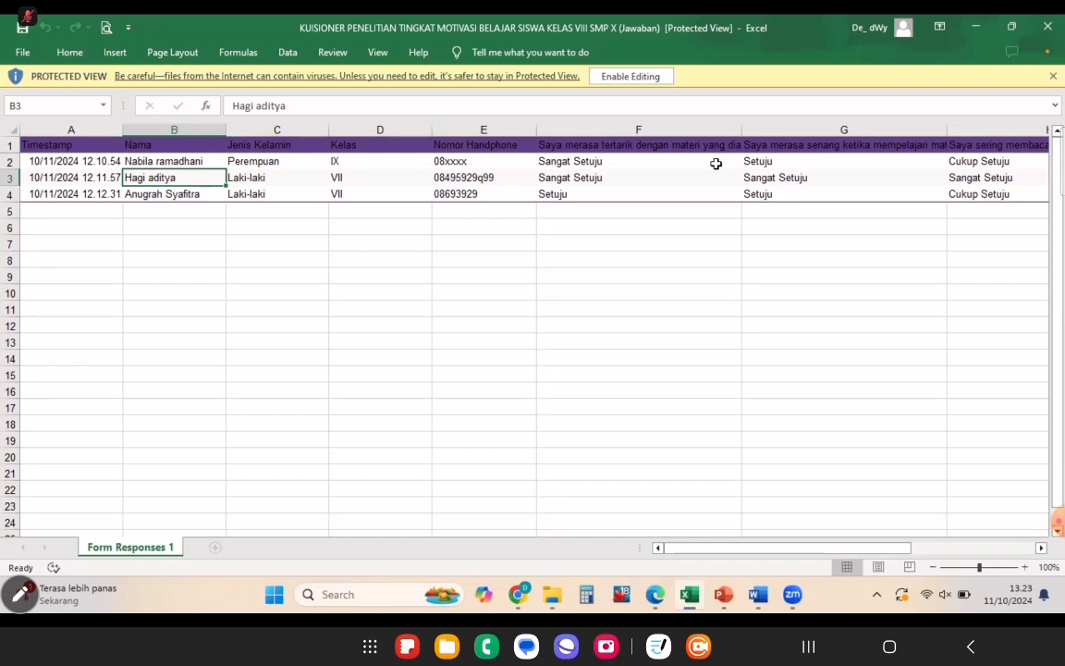
{"action": "left_click", "coordinate": [760, 148]}
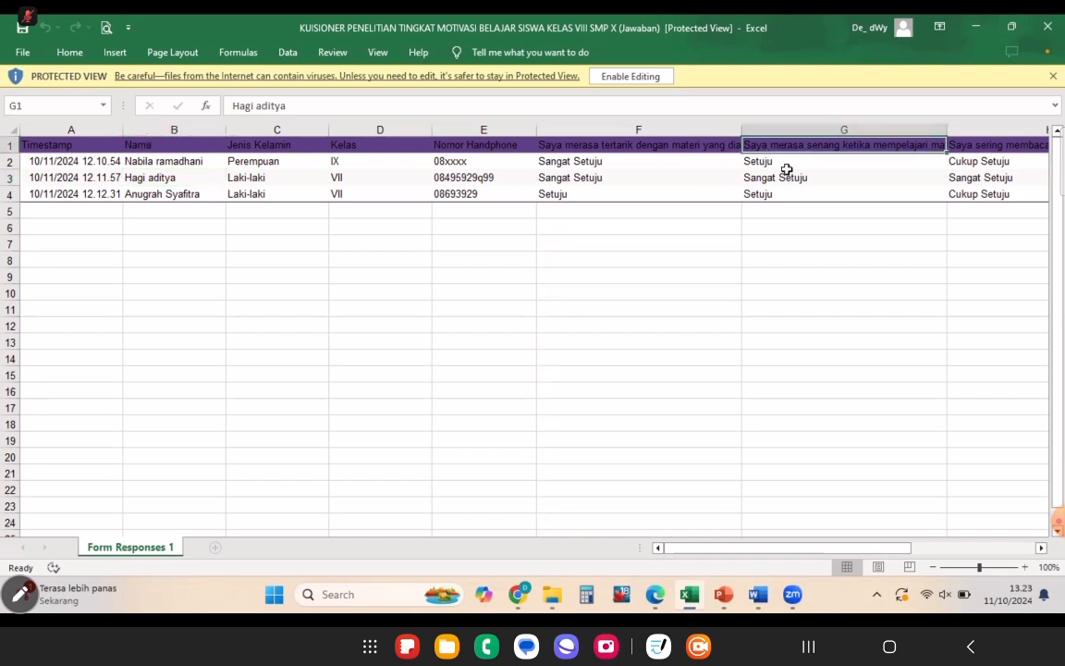
{"action": "left_click_drag", "start_coordinate": [763, 551], "coordinate": [999, 541]}
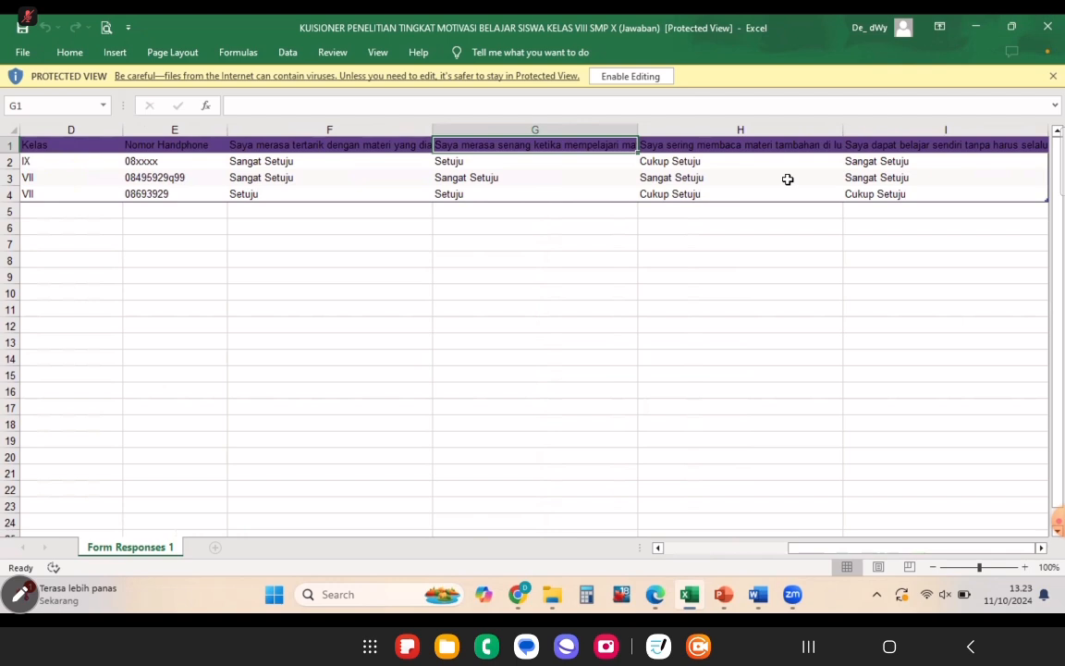